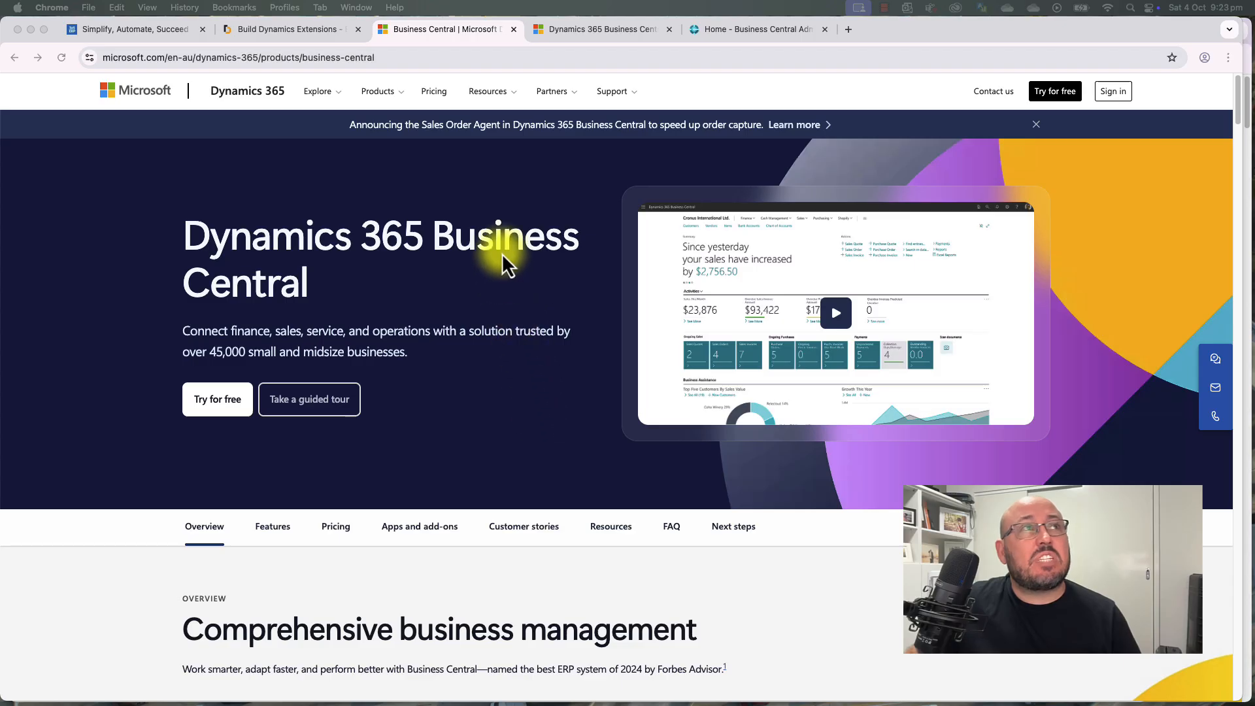
Step: Go to the Dynamics 365 site and open the Business Central product page
click(462, 60)
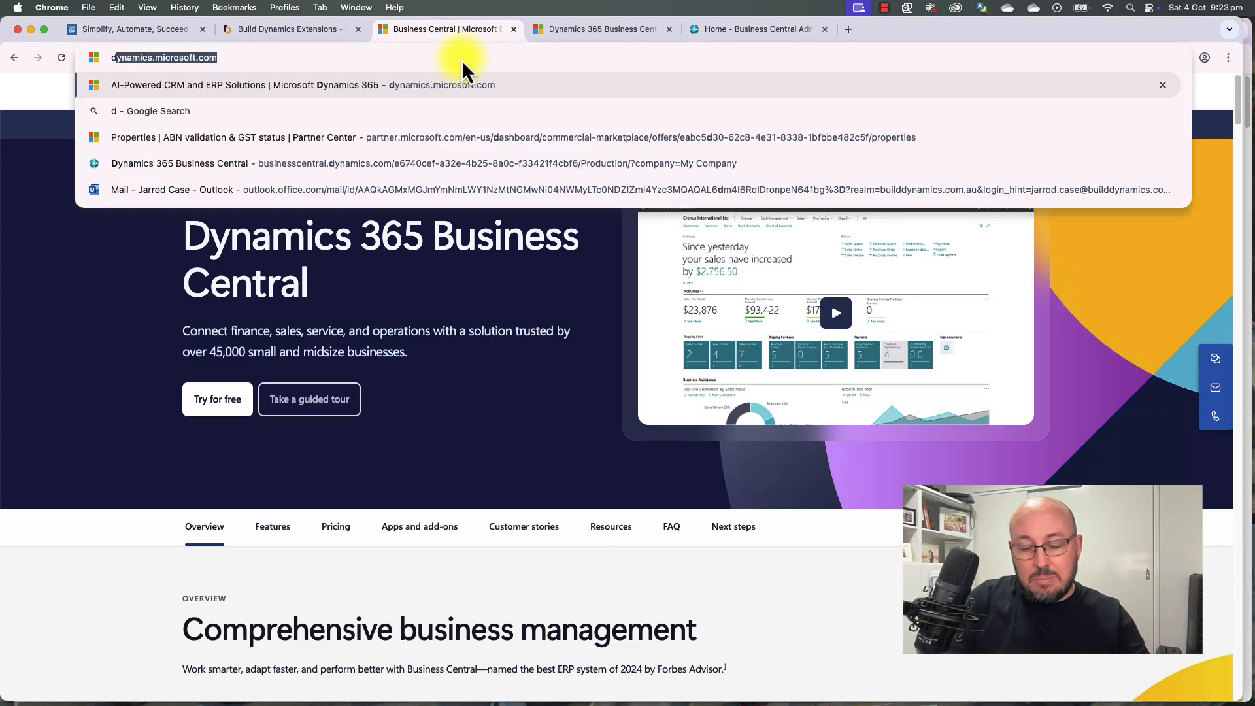
text(dyna)
key(Return)
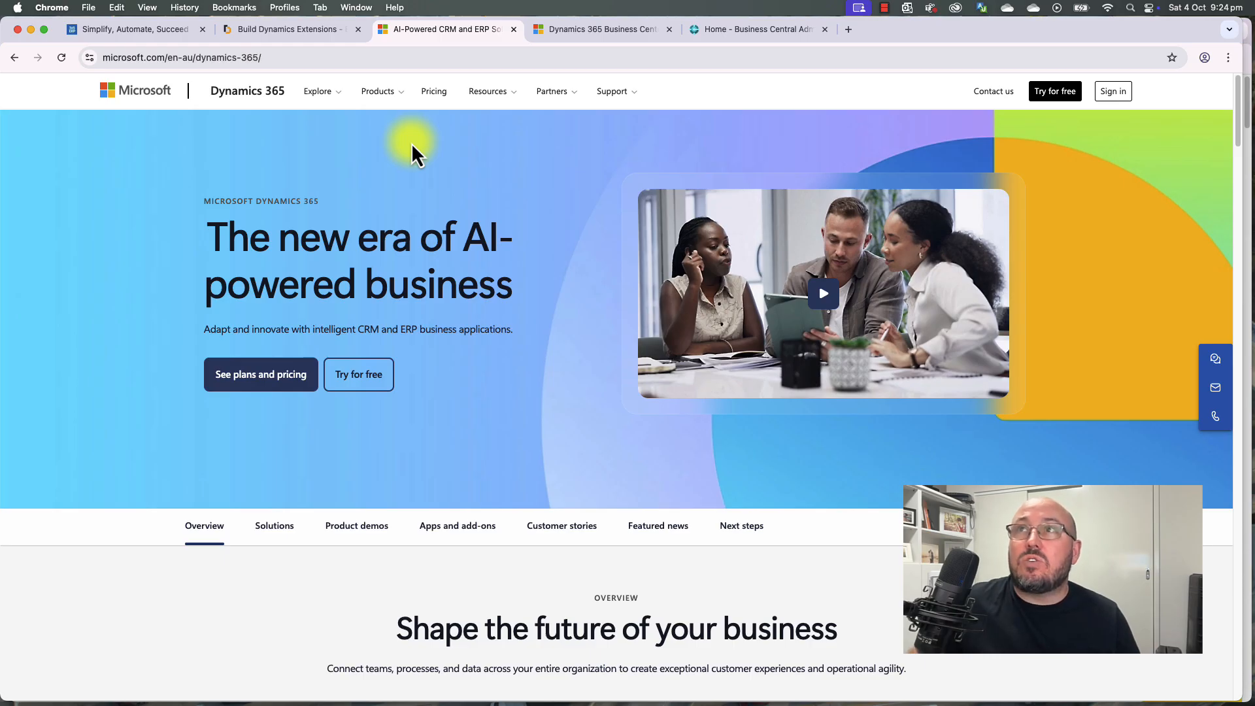
click(395, 98)
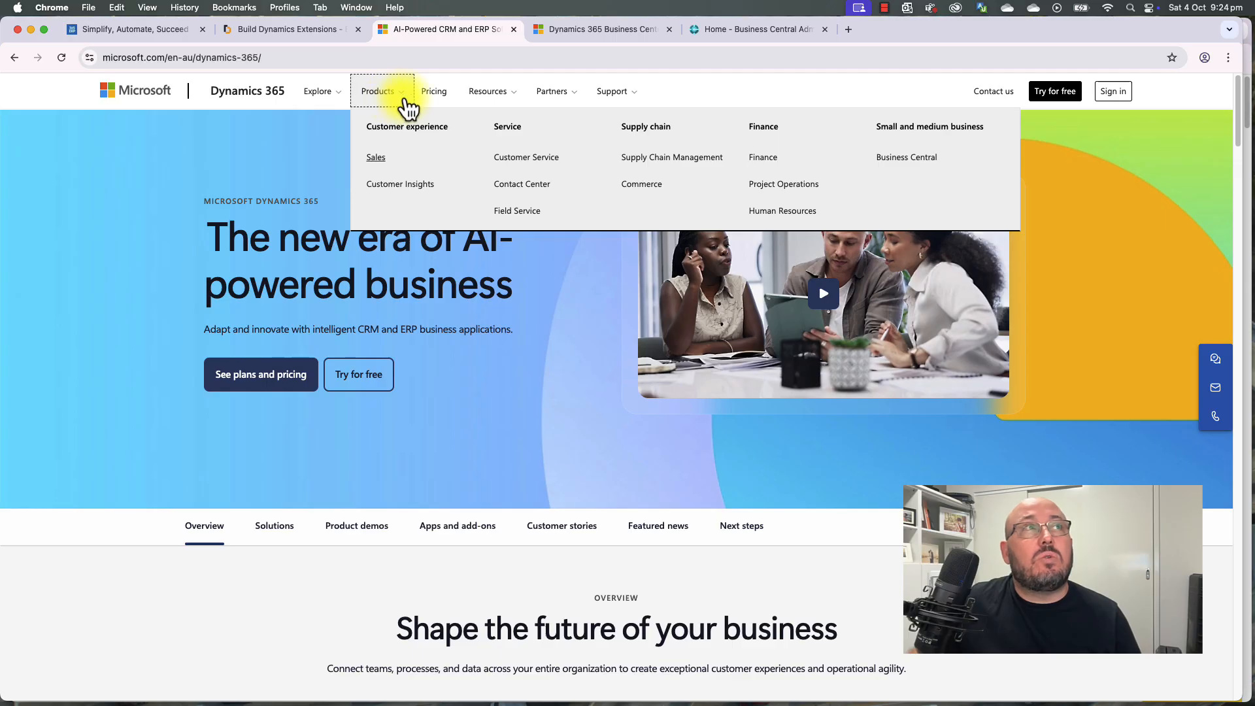
click(907, 158)
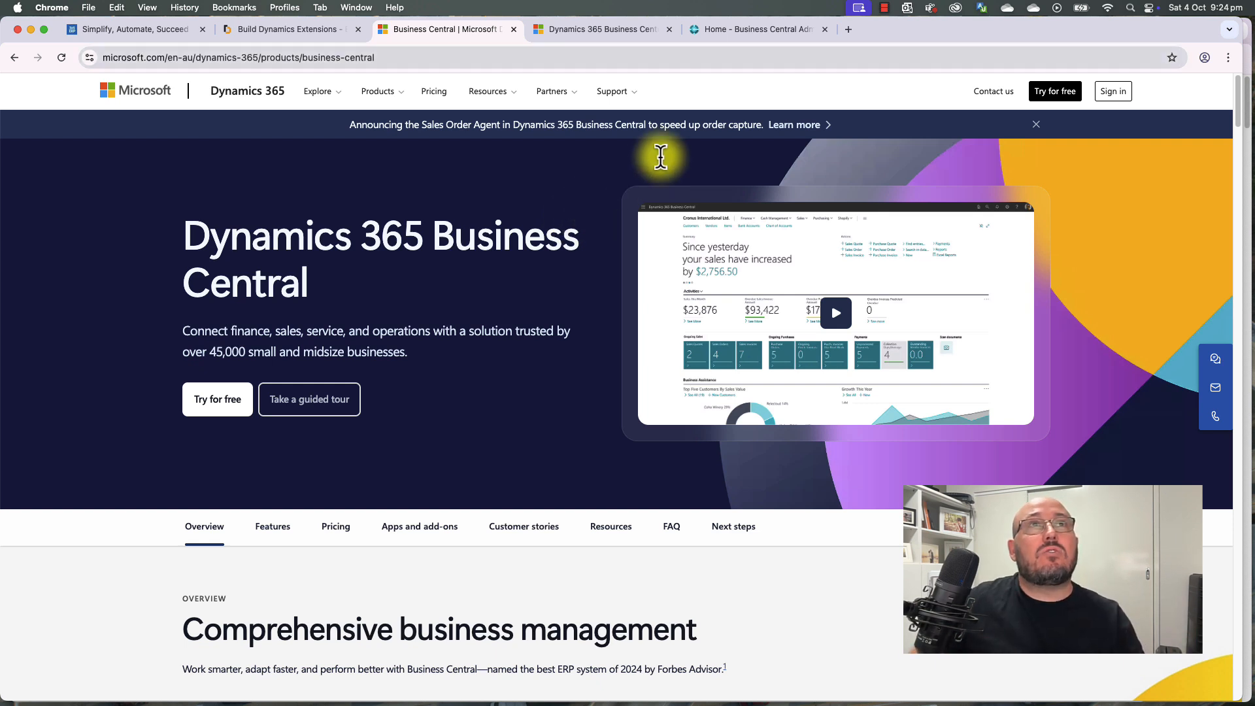
click(849, 29)
text(yo)
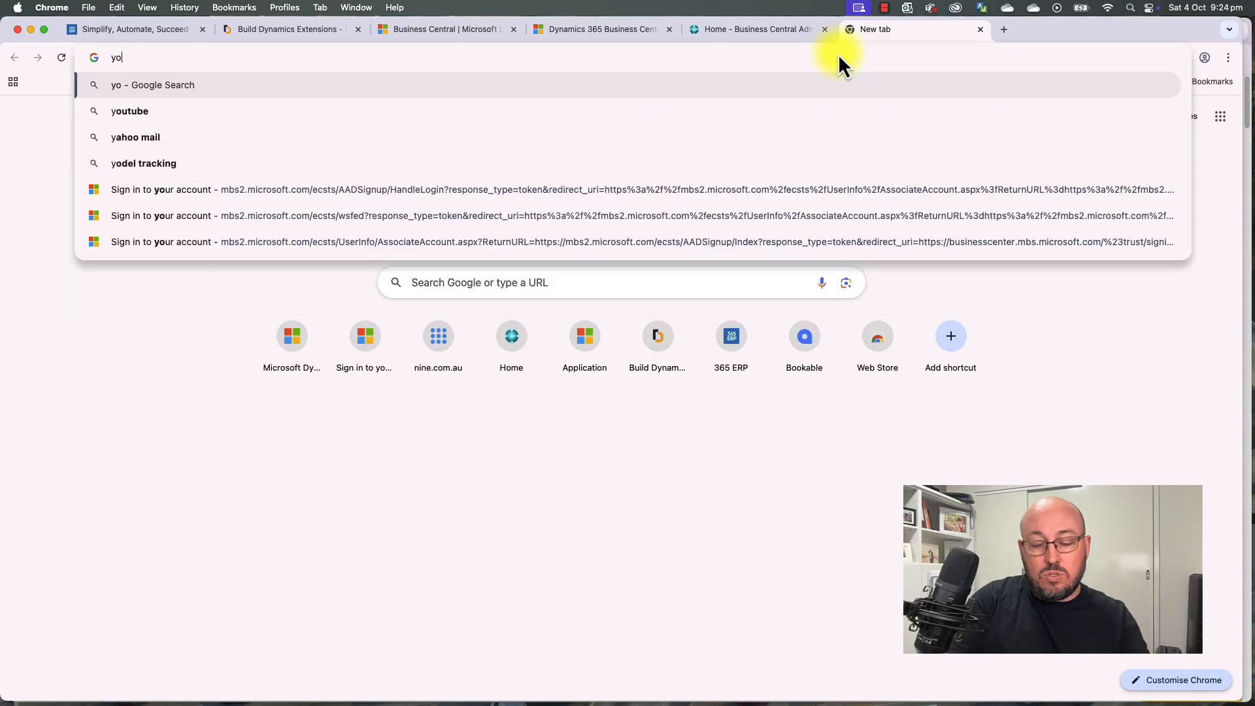
text(utube.com/@)
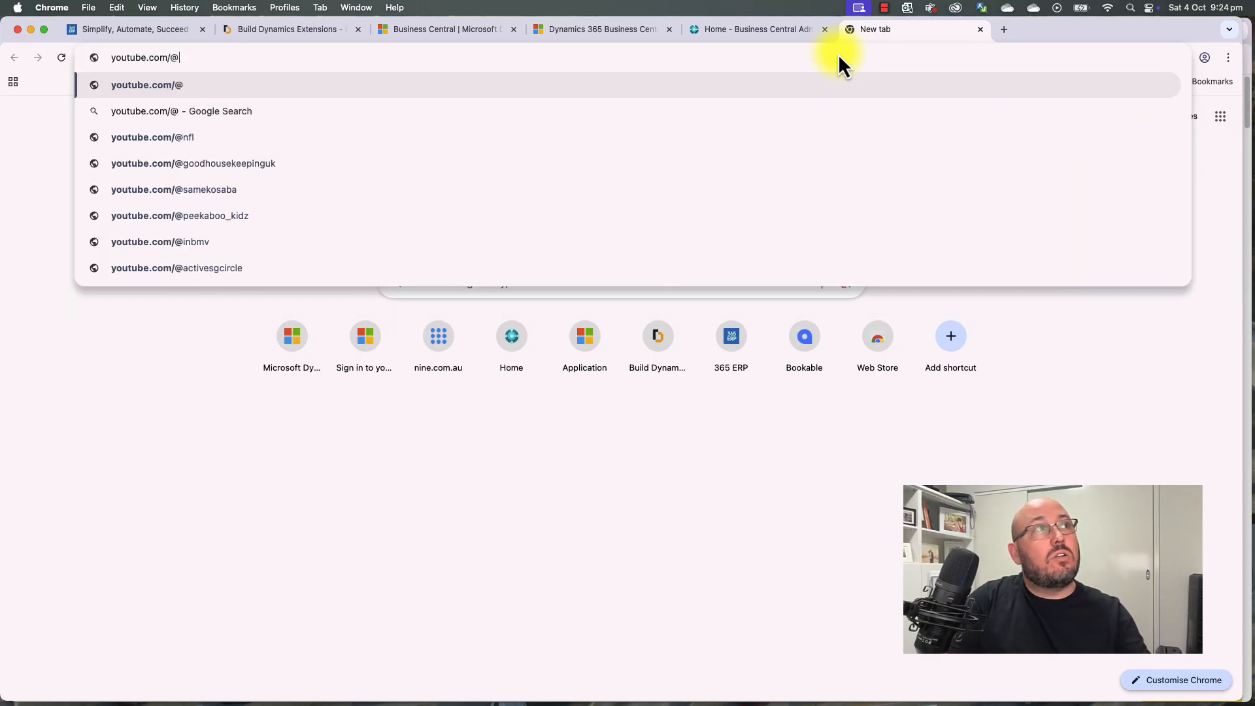
text(learnbusiness)
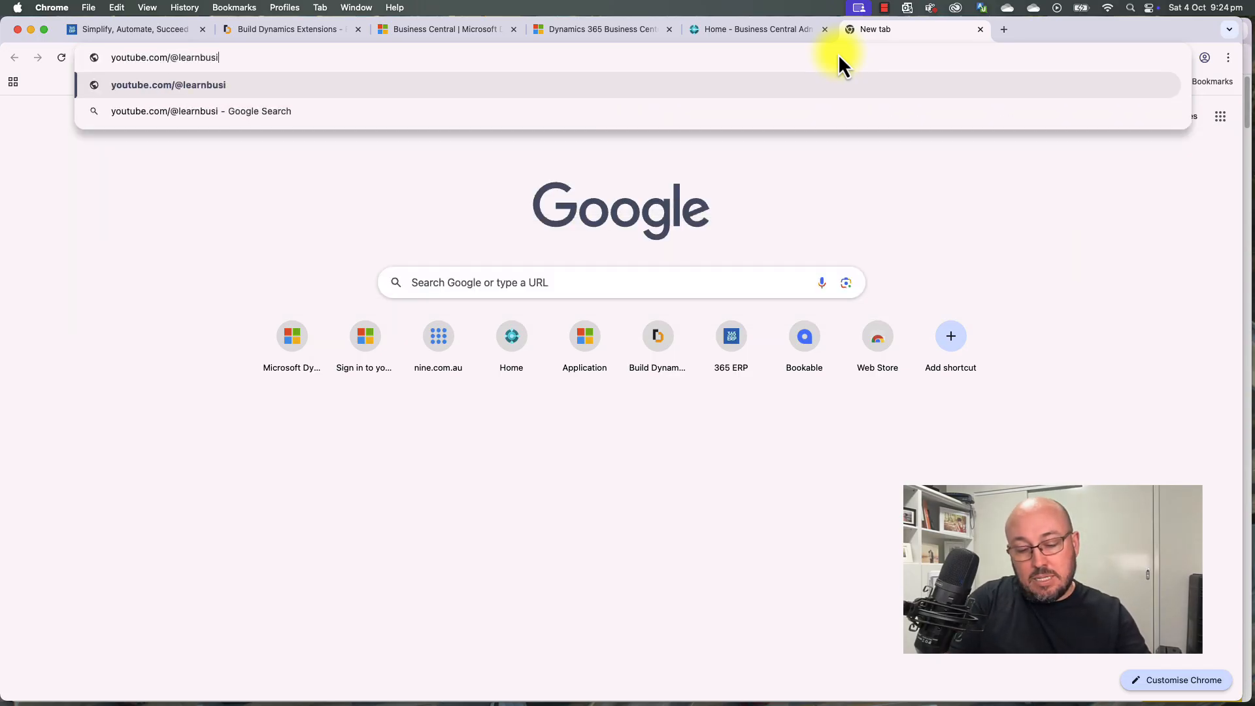
text(central)
key(Return)
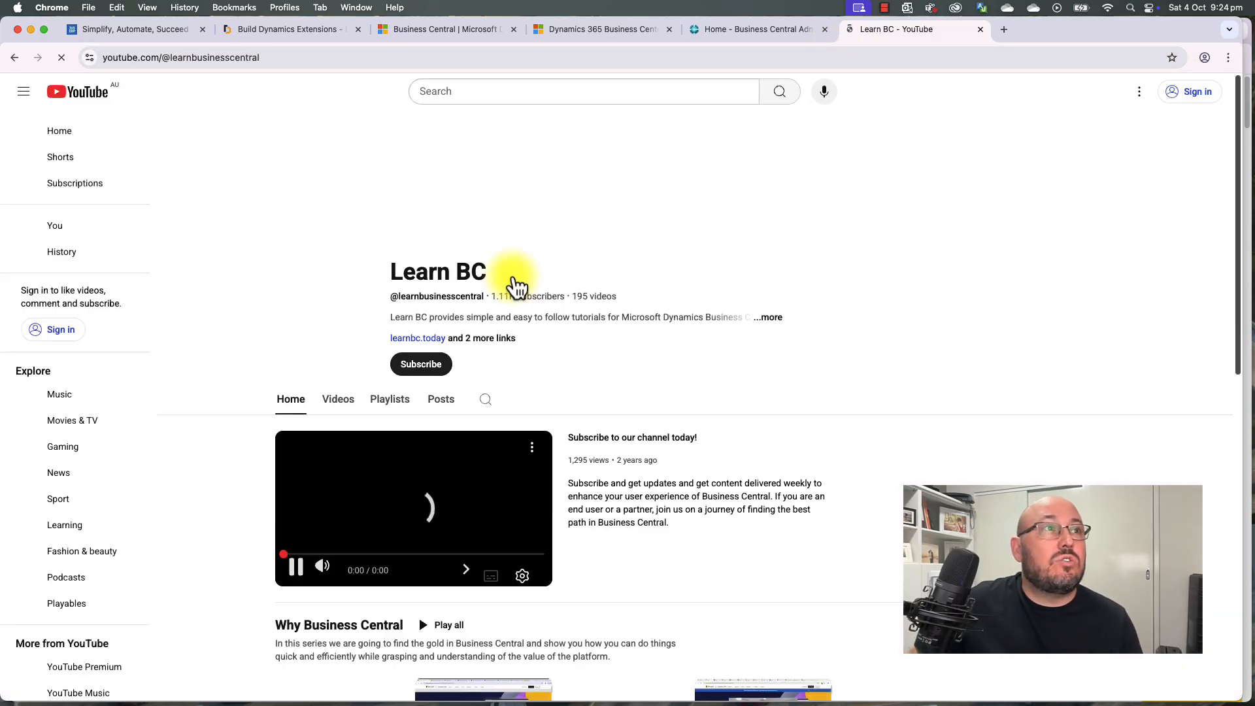
click(301, 566)
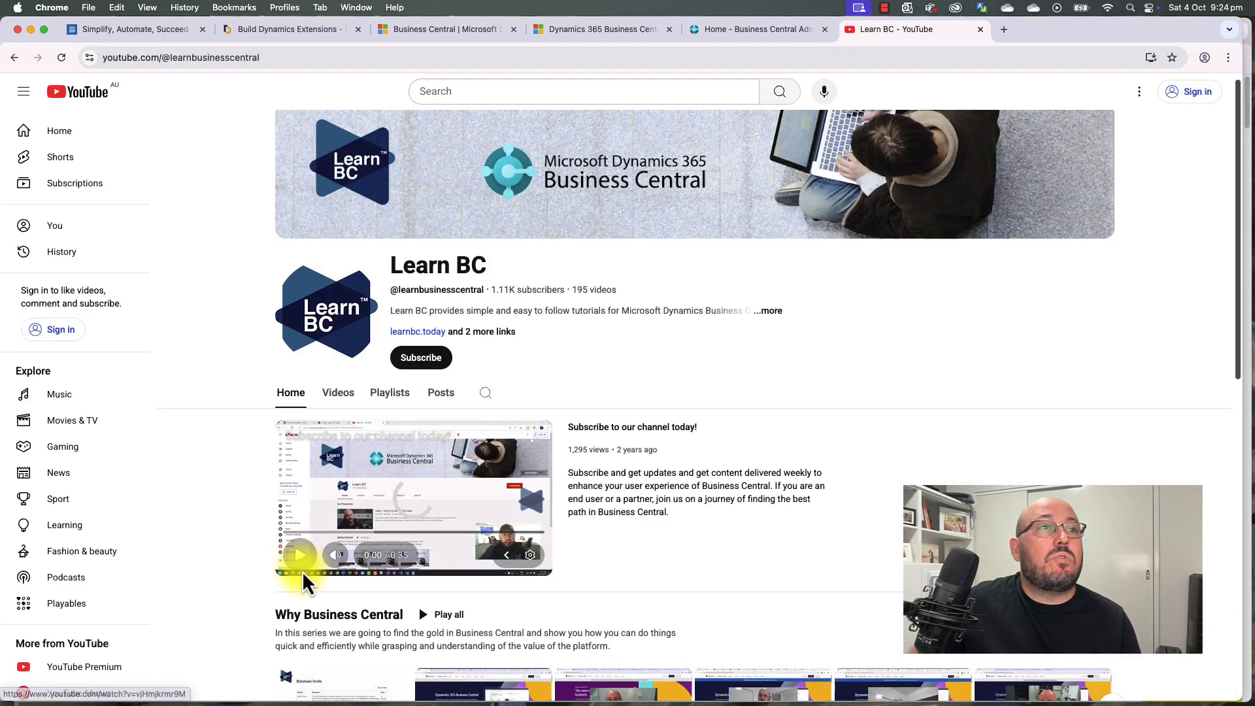
scroll(302, 571, down, 3)
scroll(302, 571, down, 6)
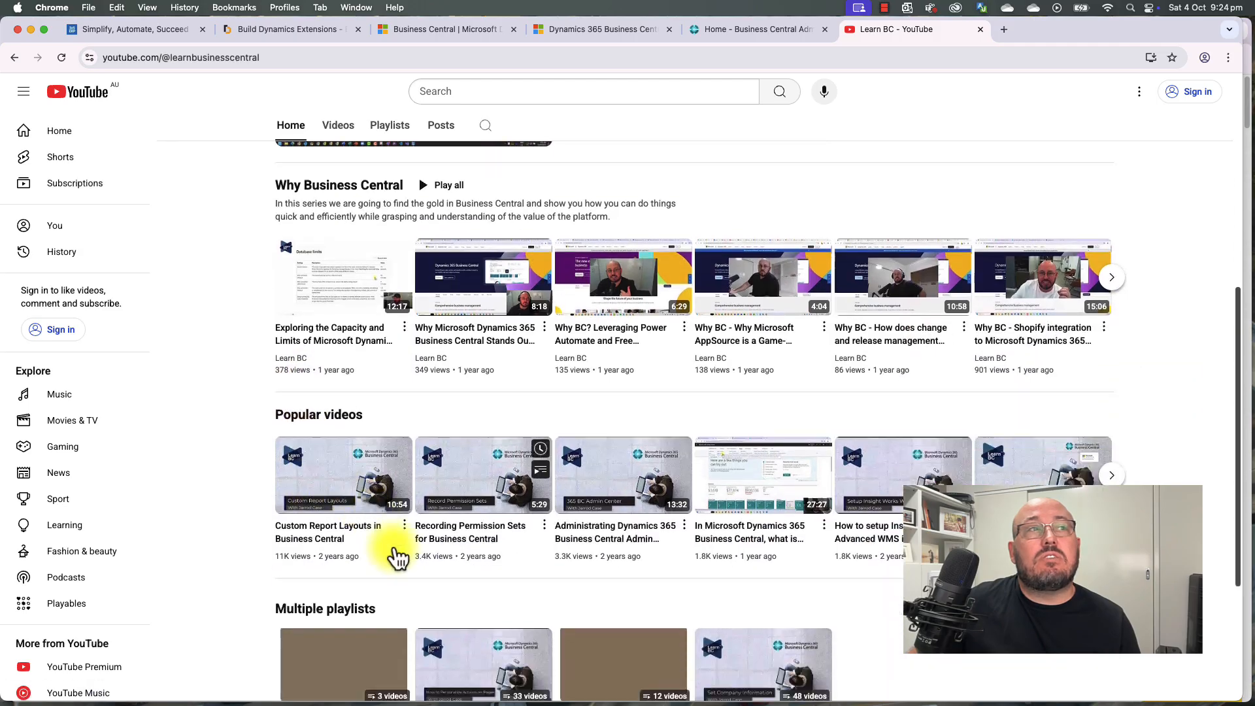
scroll(793, 455, down, 2)
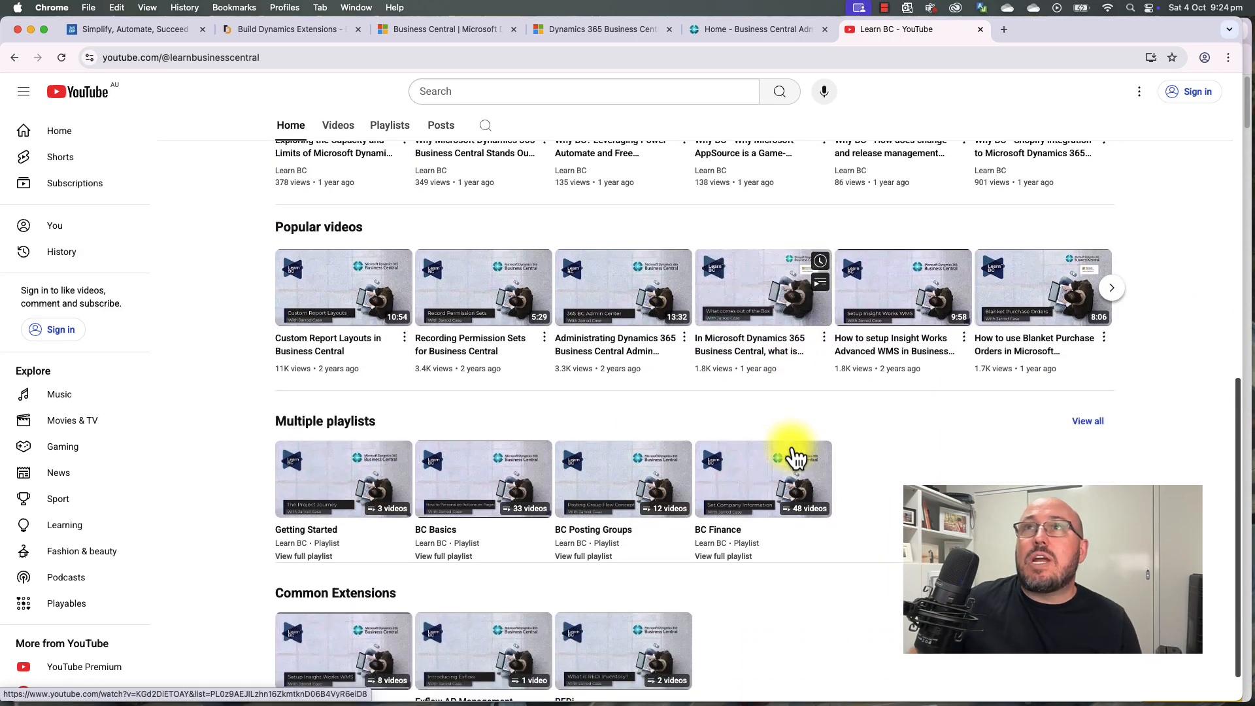
scroll(796, 459, up, 10)
scroll(794, 458, down, 10)
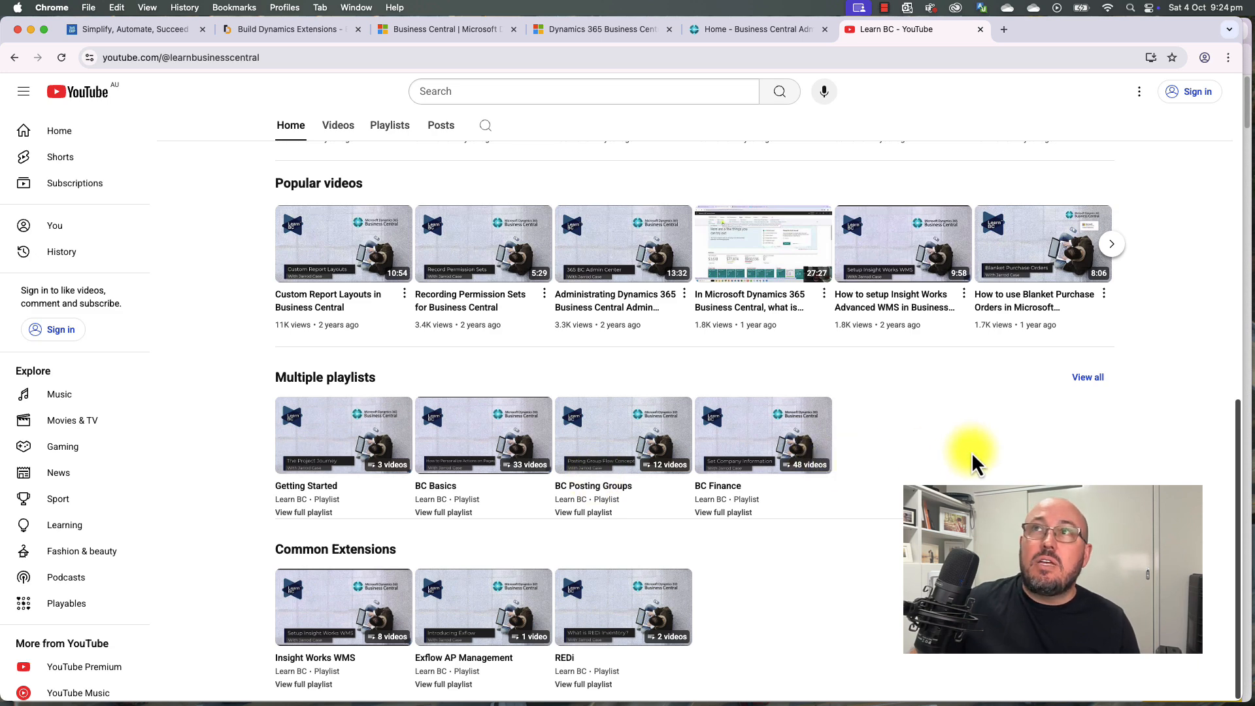
scroll(971, 453, up, 15)
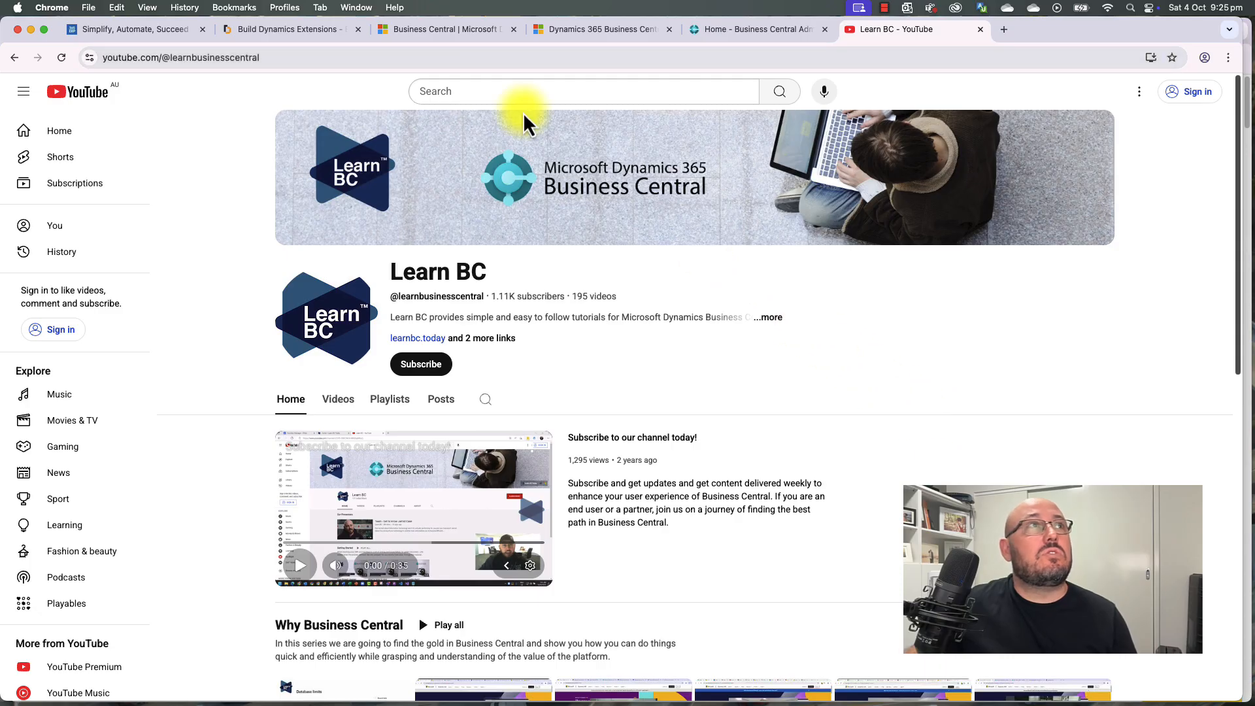
click(418, 33)
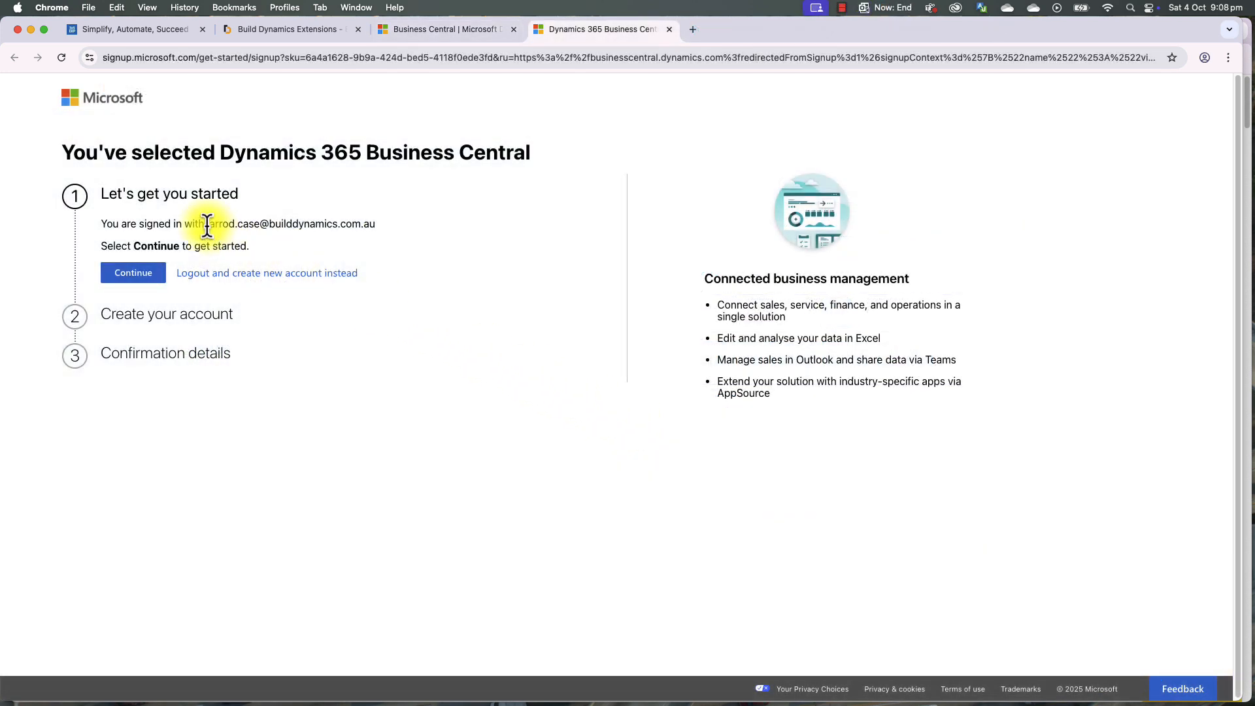
Step: Highlight the signed-in account address, glance at the Build Dynamics tab, and return to sign-up
drag(208, 225, 377, 228)
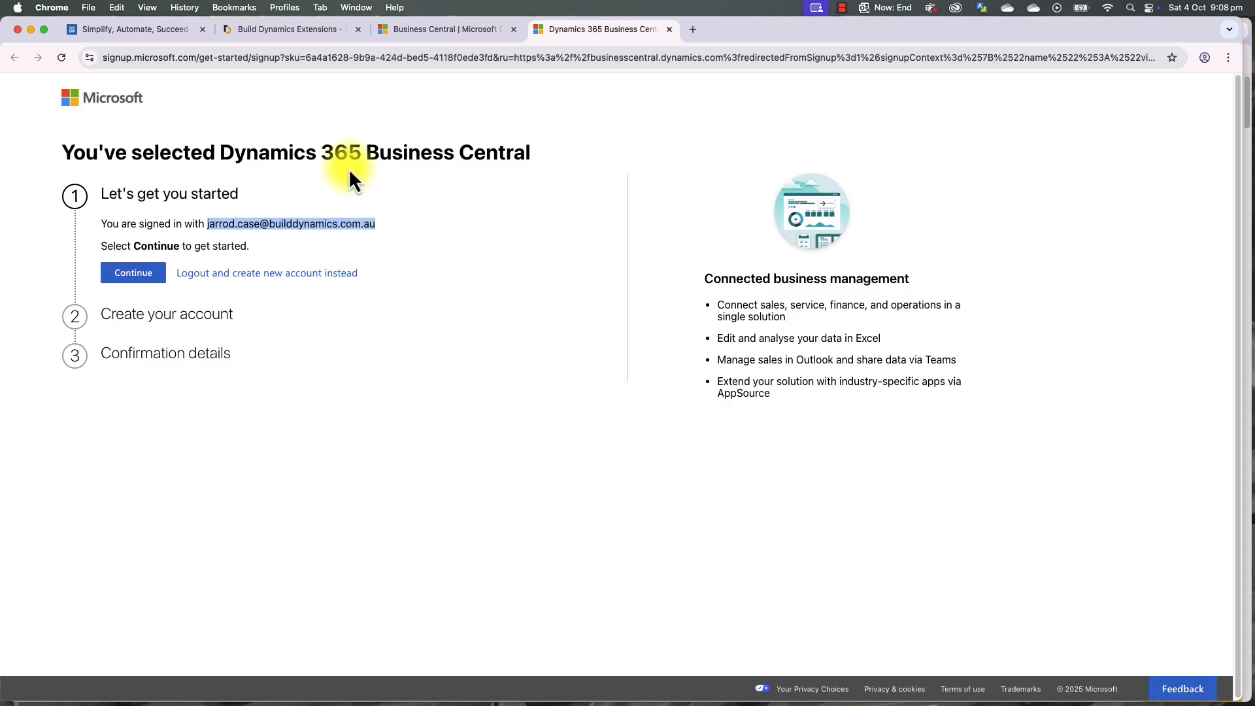
click(284, 31)
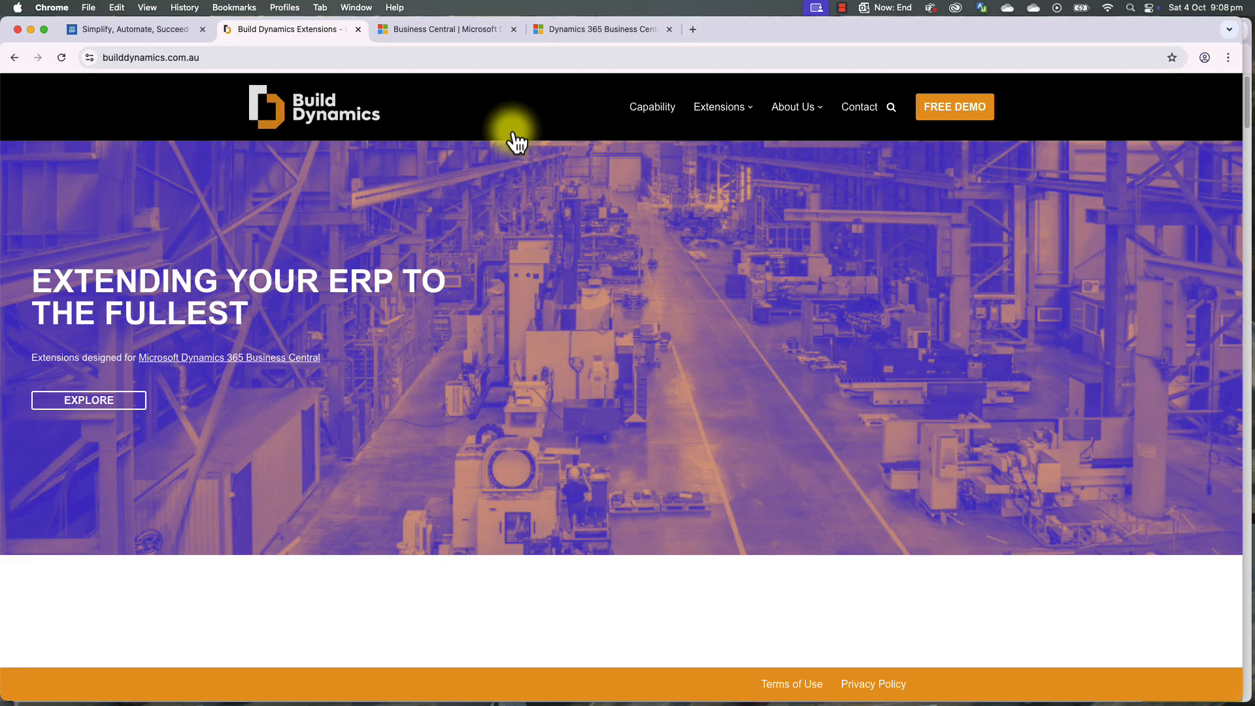
click(610, 32)
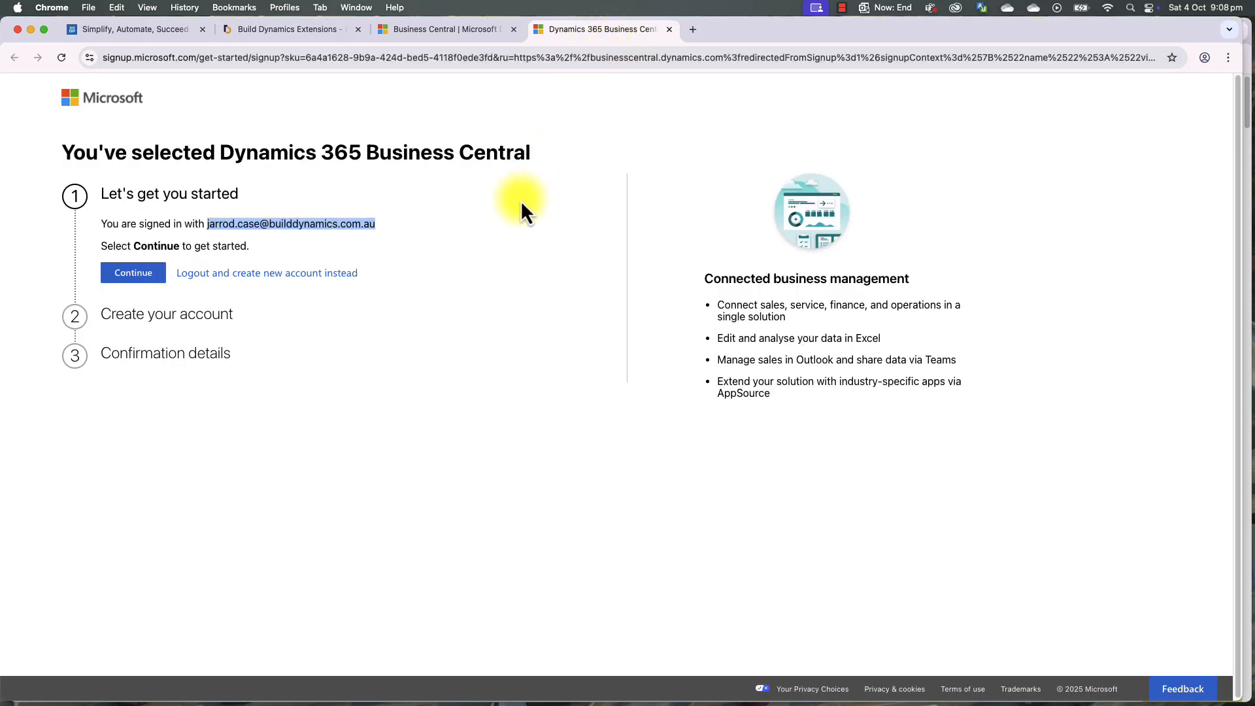
click(506, 227)
Step: Submit the account form with job title Consultant and the business phone number
click(132, 274)
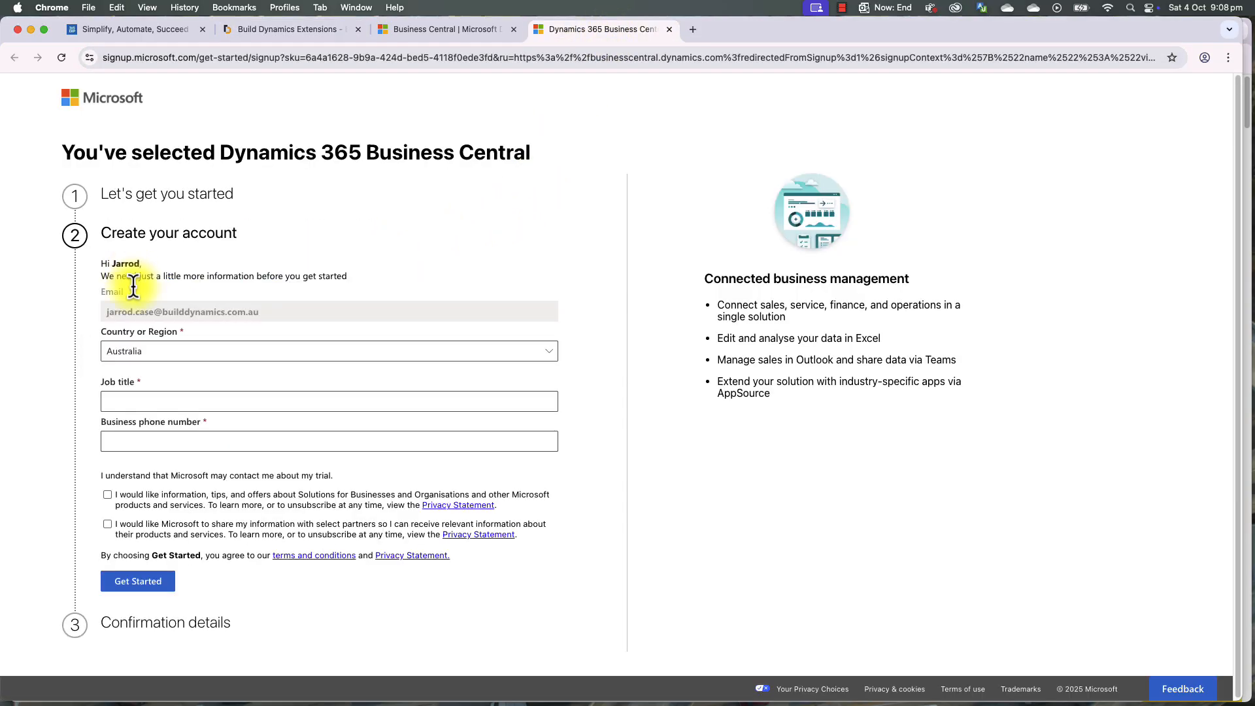
click(155, 402)
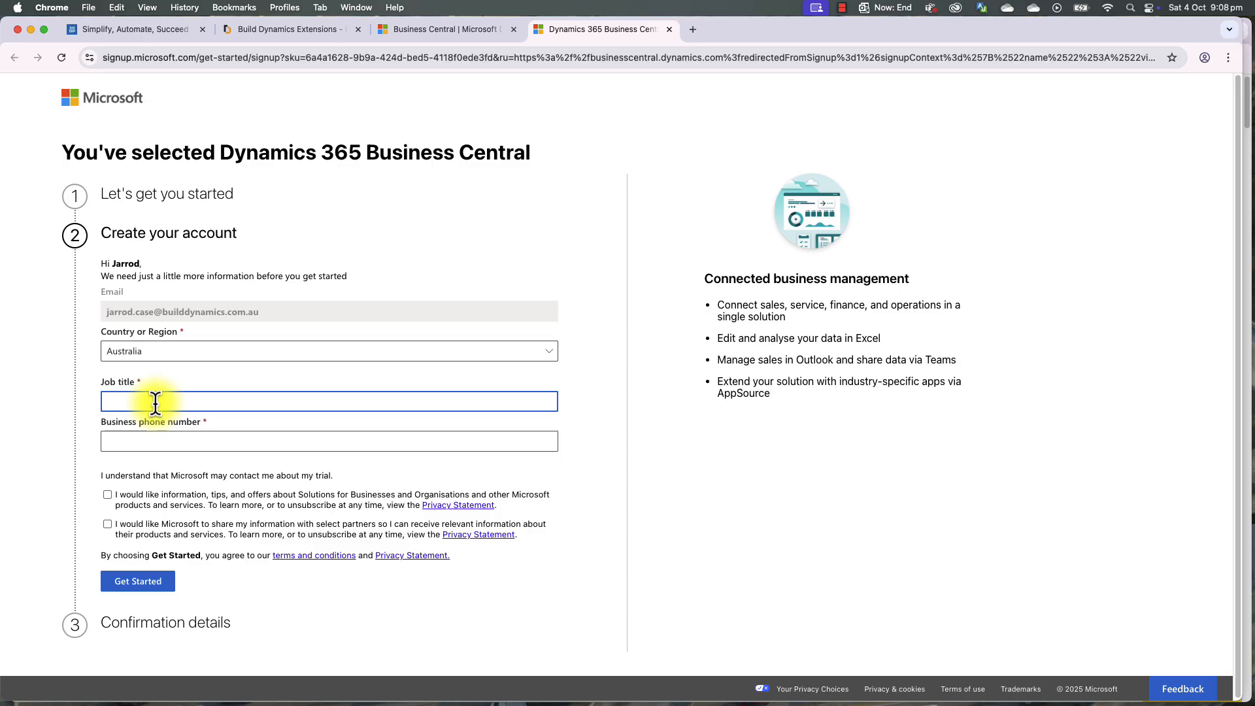
text(Consultant)
key(Tab)
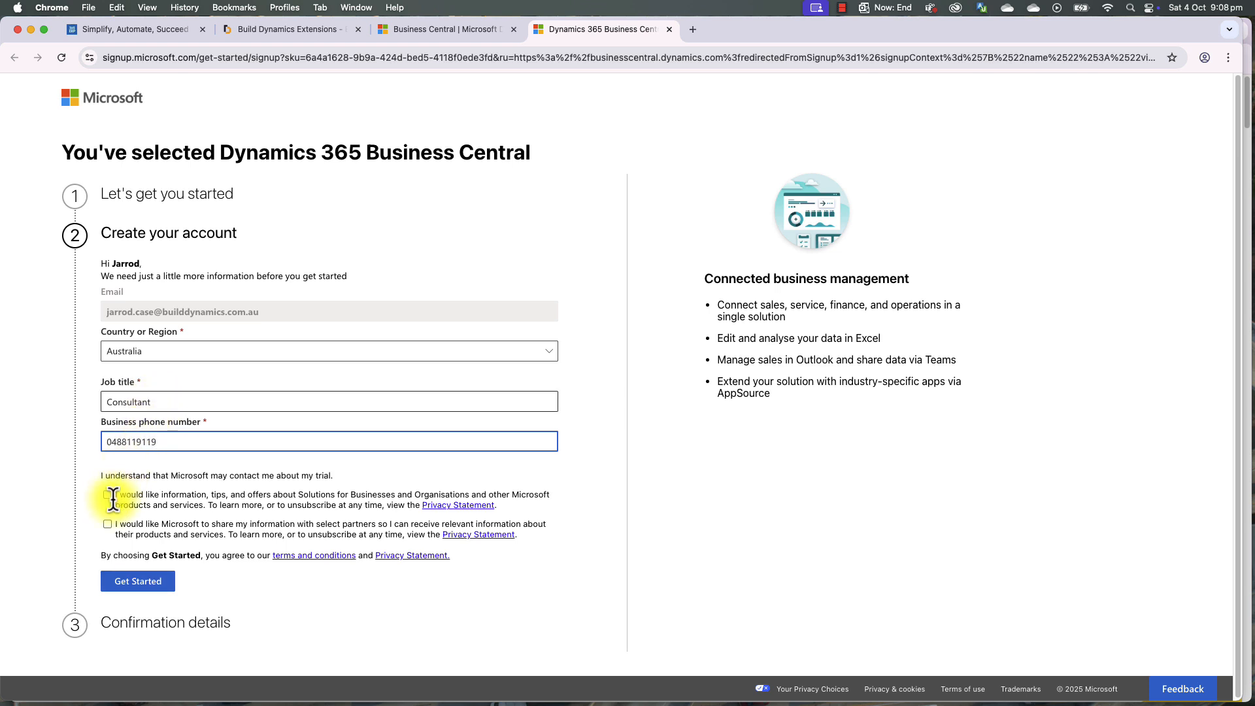
click(145, 582)
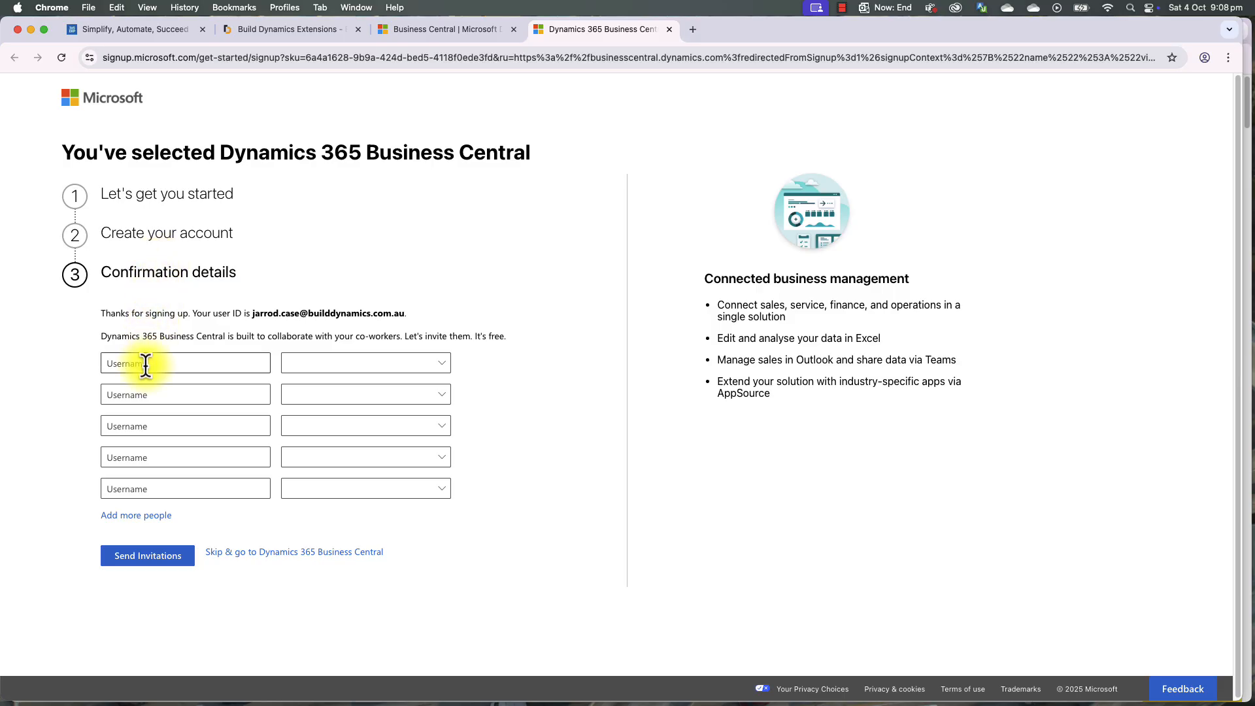
Step: Skip inviting co-workers and launch Business Central from the finished sign-up
click(439, 363)
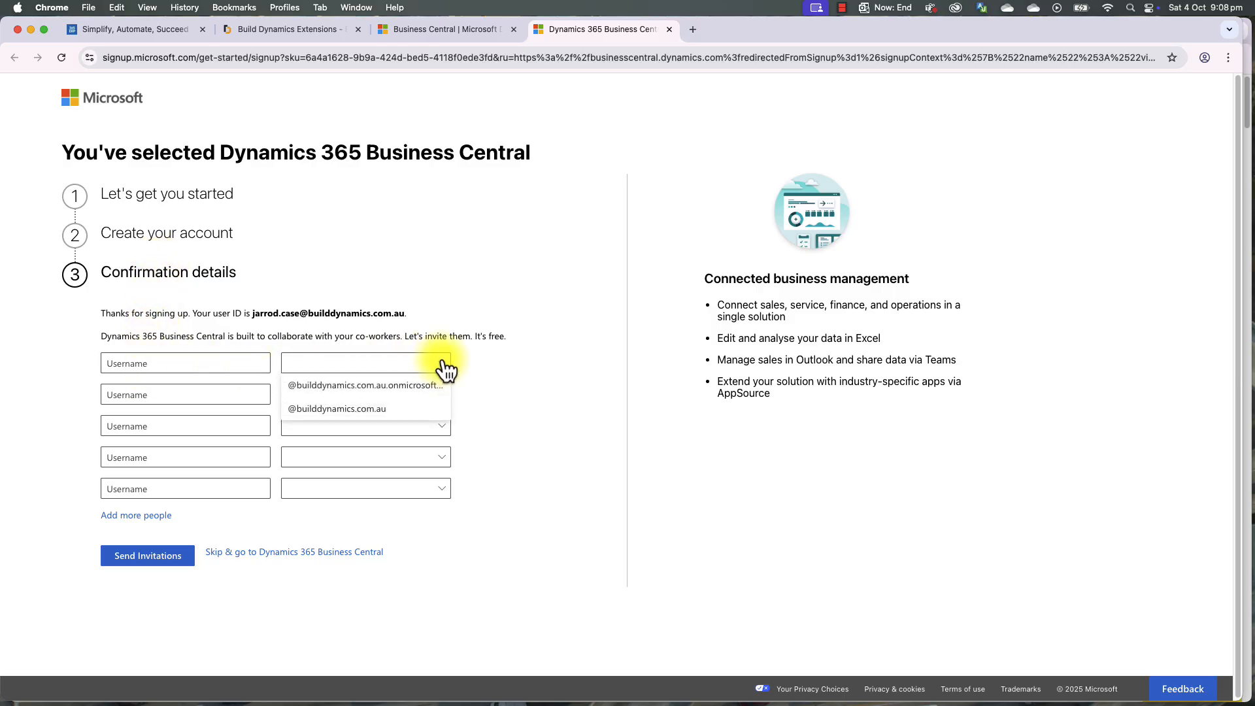
click(395, 315)
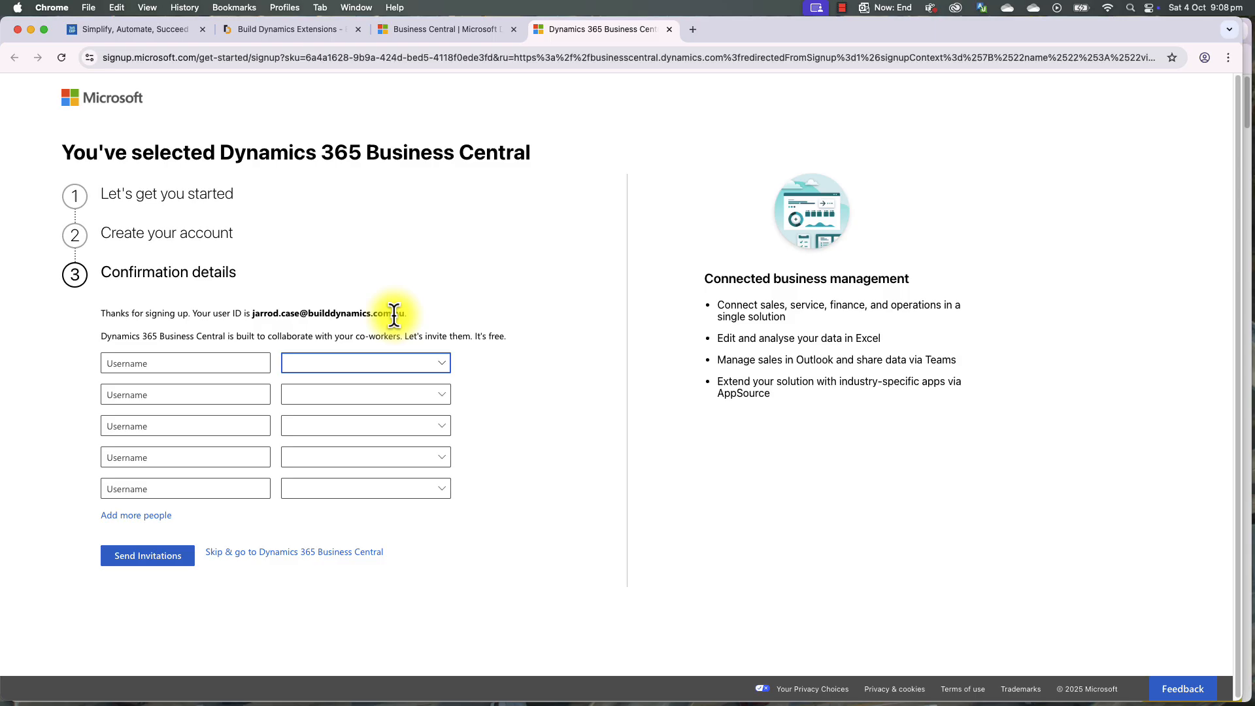
click(277, 561)
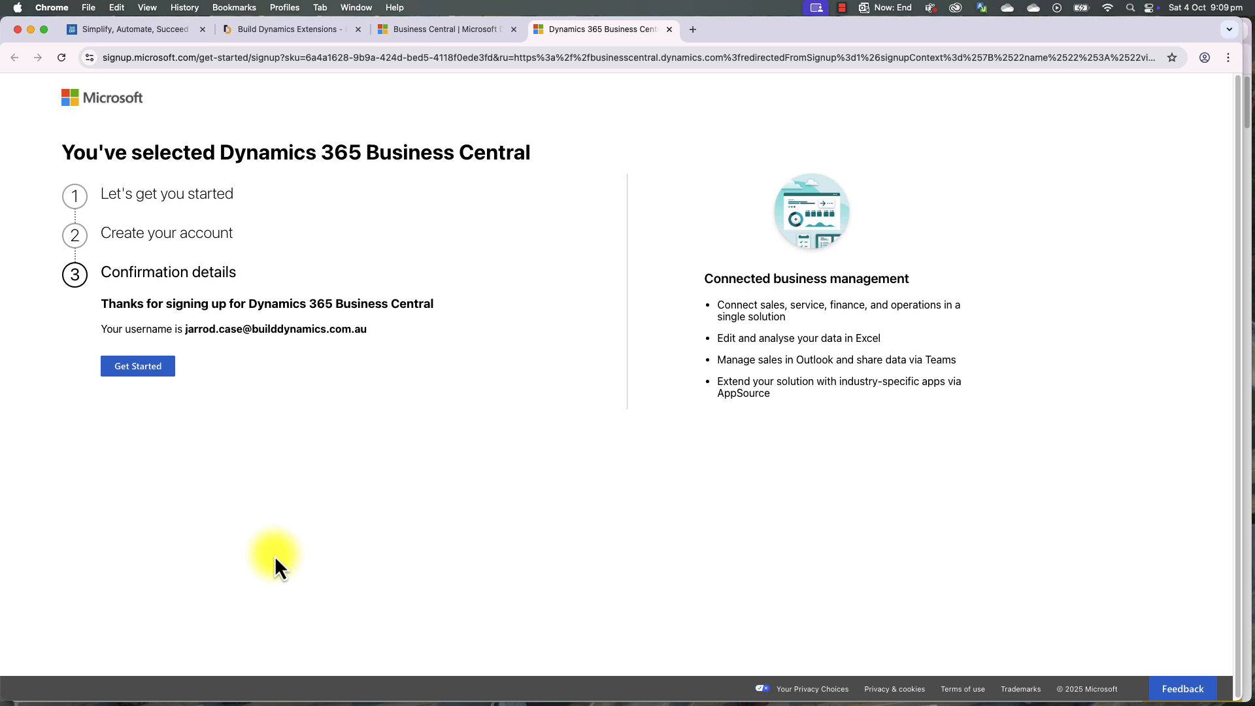
click(141, 370)
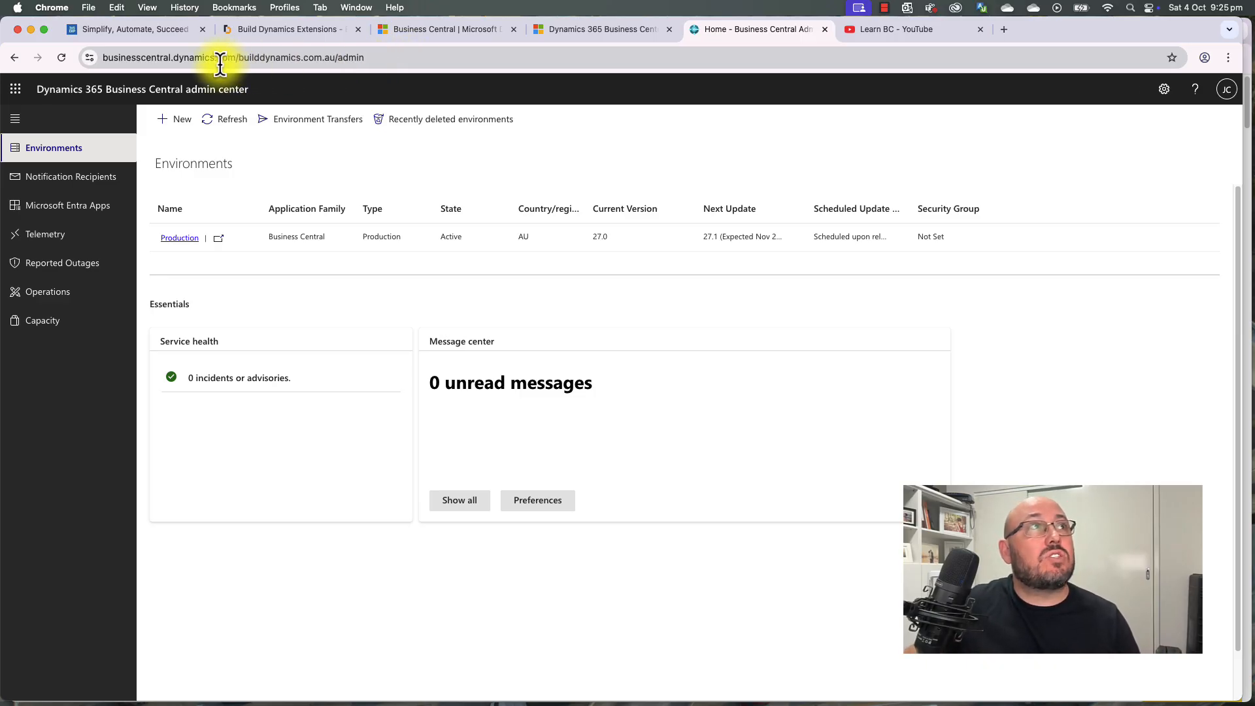
Step: Review the Production environment row, then open its details page
click(340, 57)
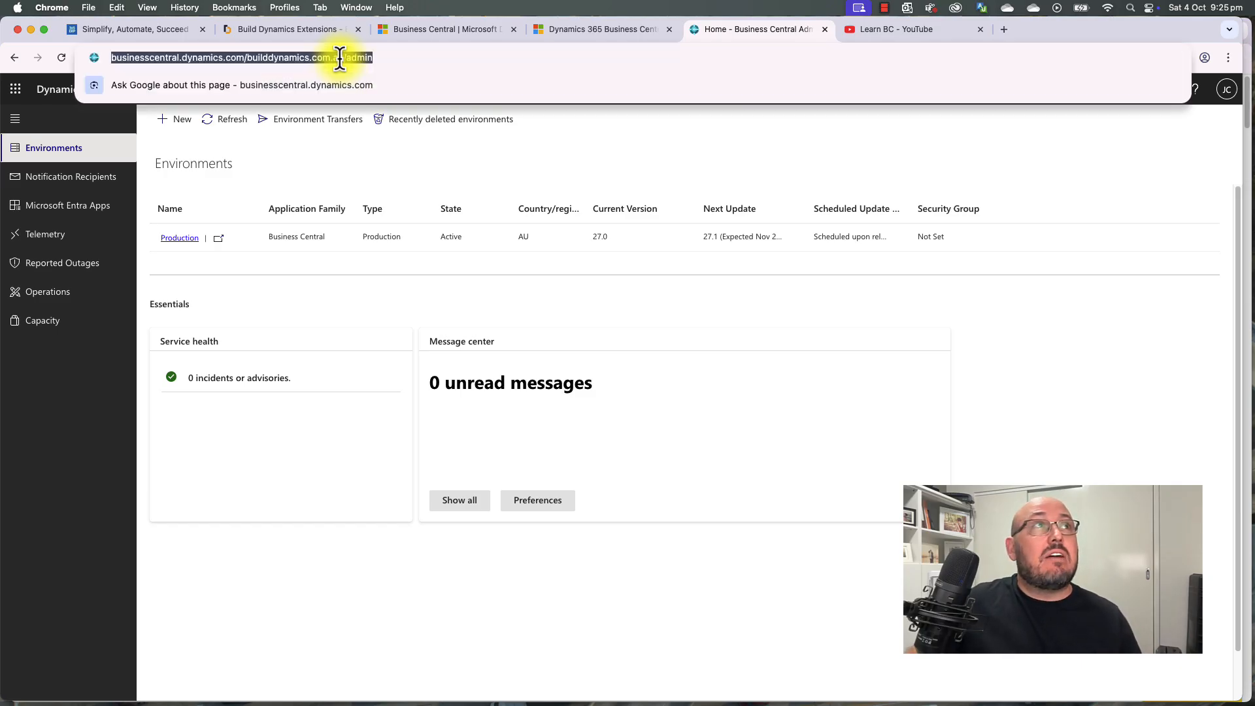
click(443, 157)
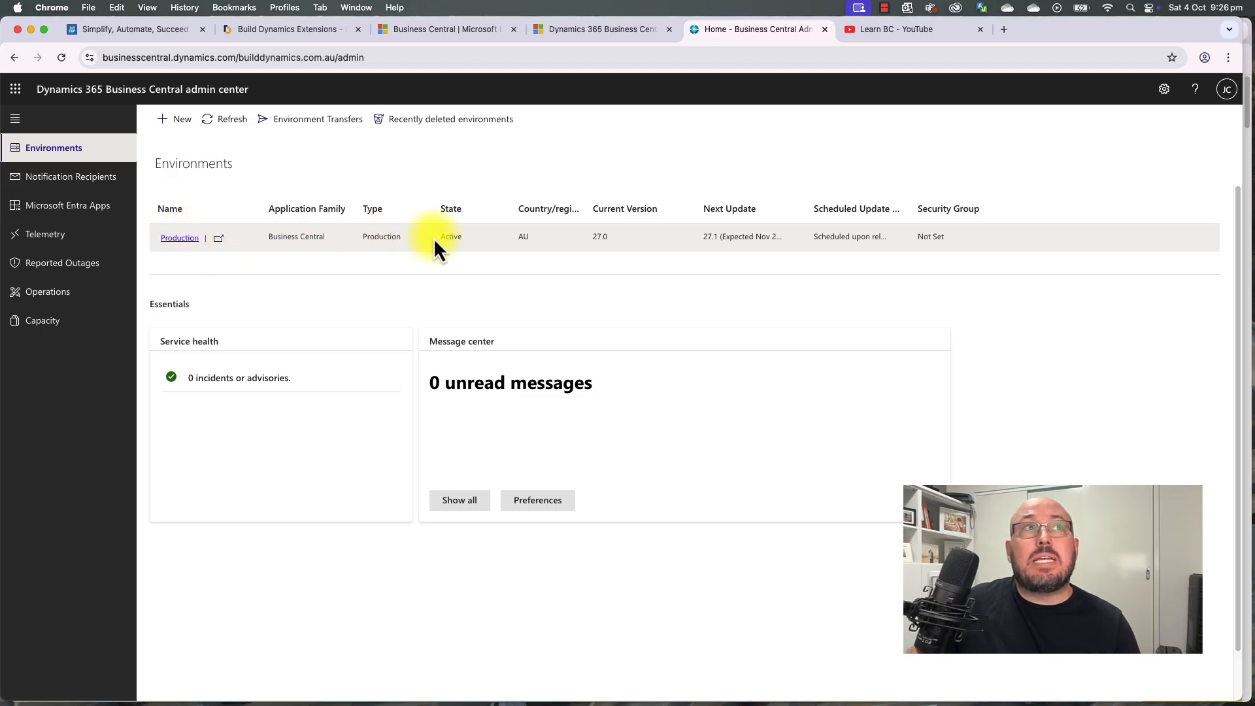
drag(487, 239, 974, 242)
click(974, 241)
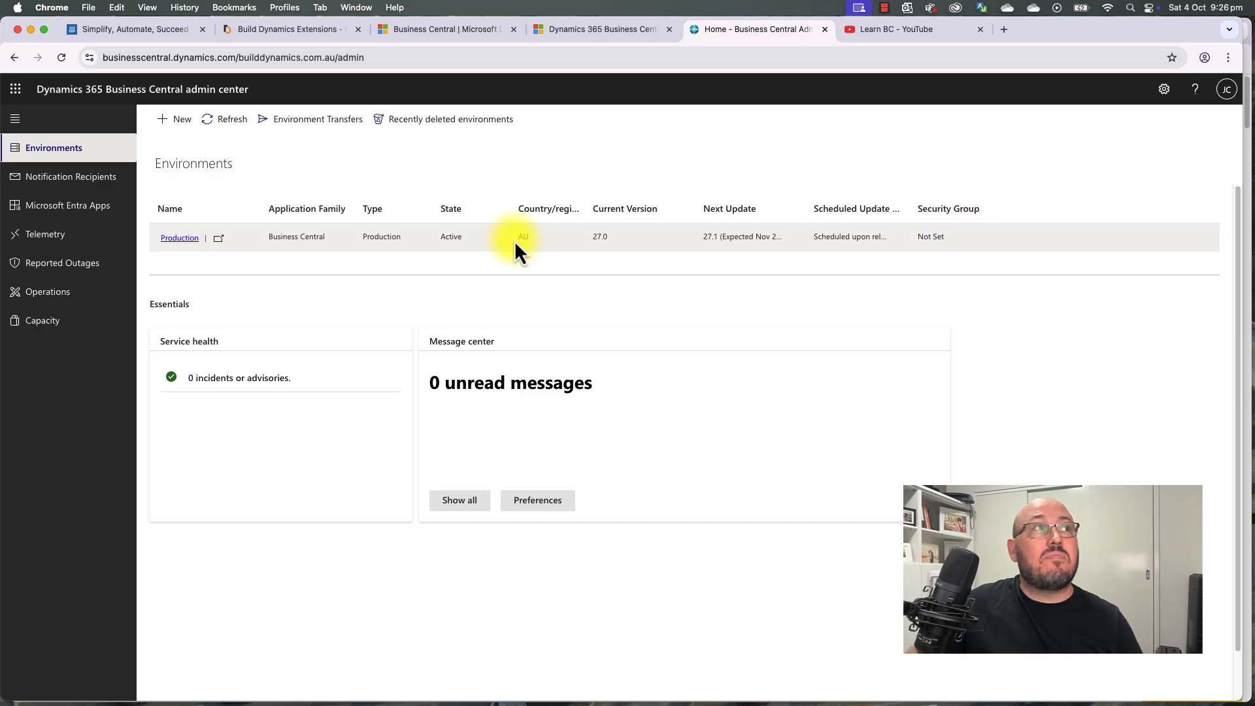
click(180, 238)
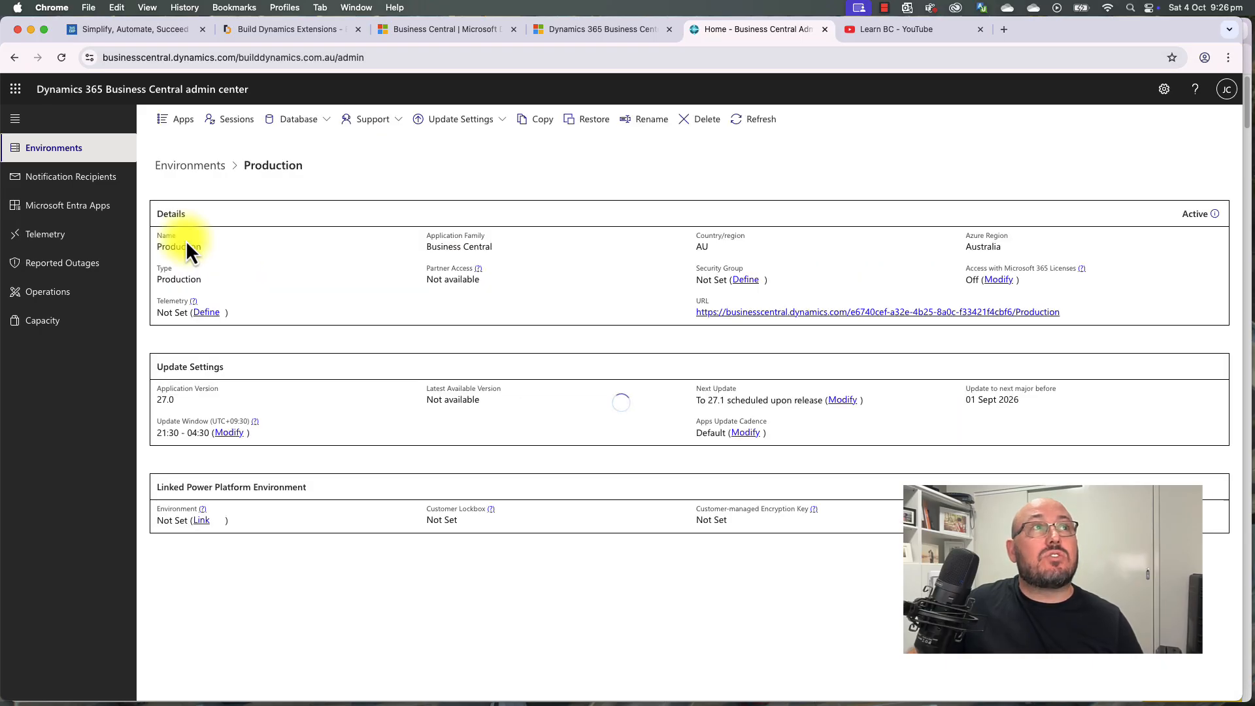
Step: Delete the Production environment, confirming by entering 'Production' as its name
click(700, 124)
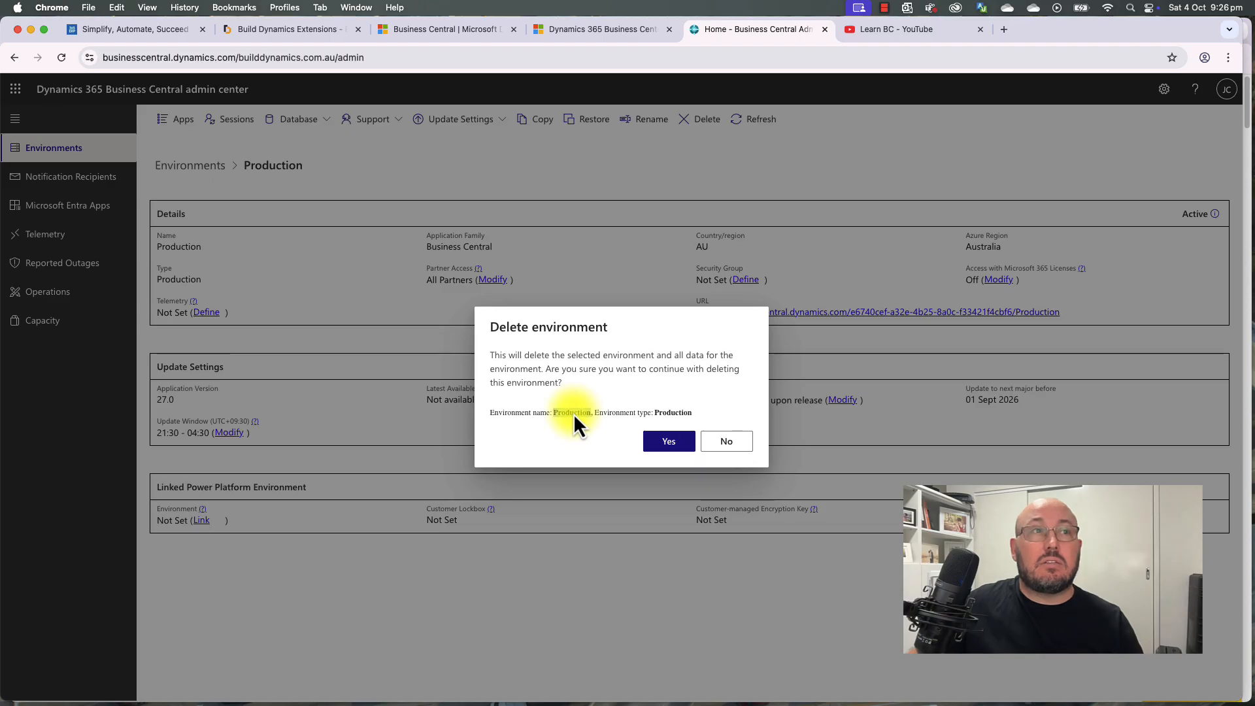
click(670, 442)
click(946, 273)
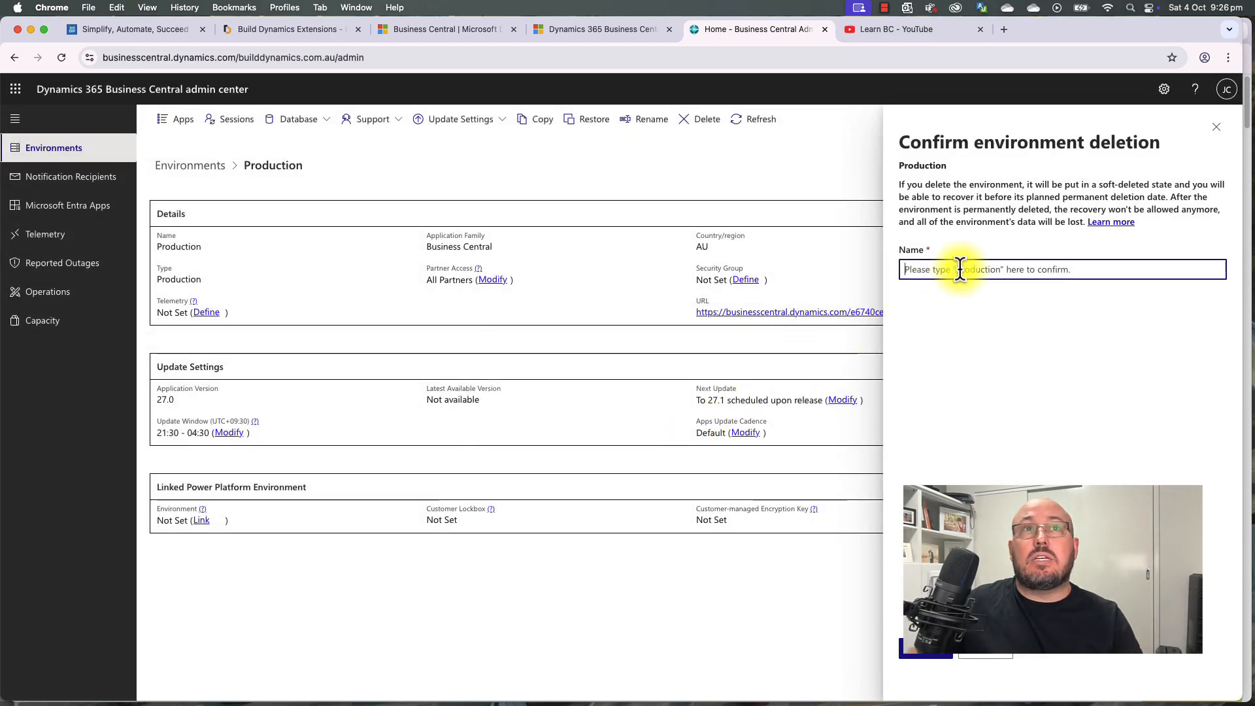
text(v)
key(BackSpace)
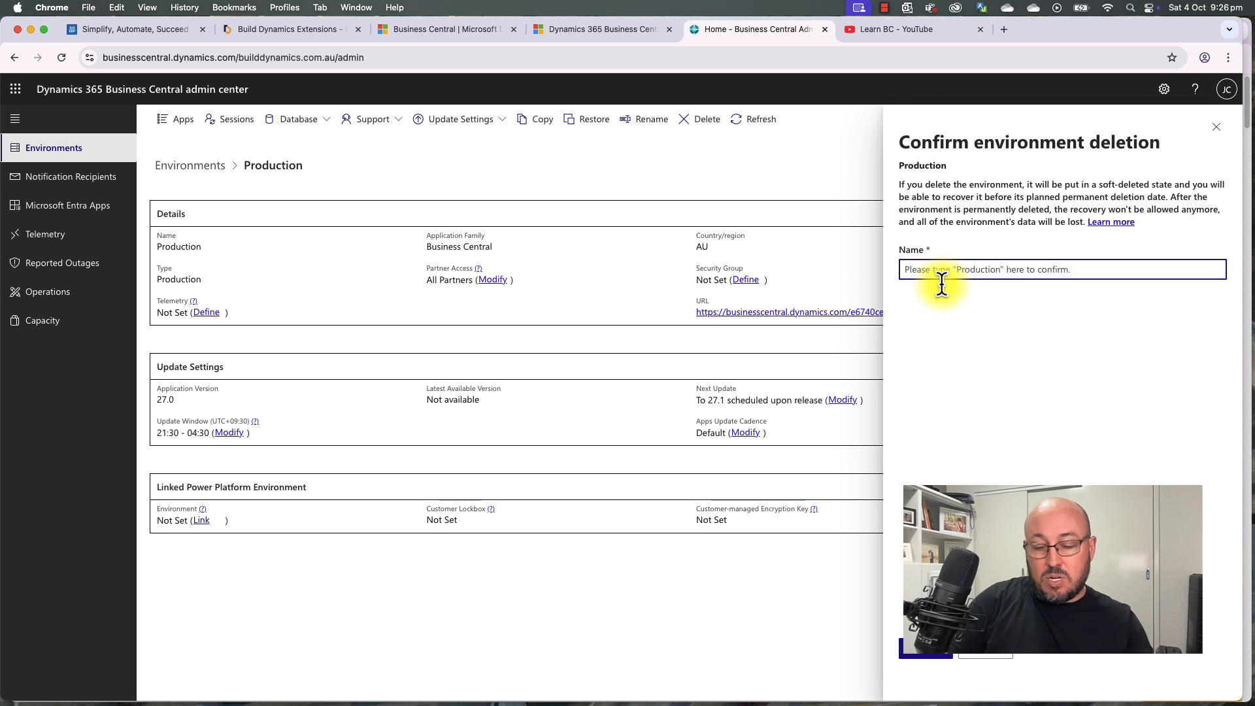
text(Production)
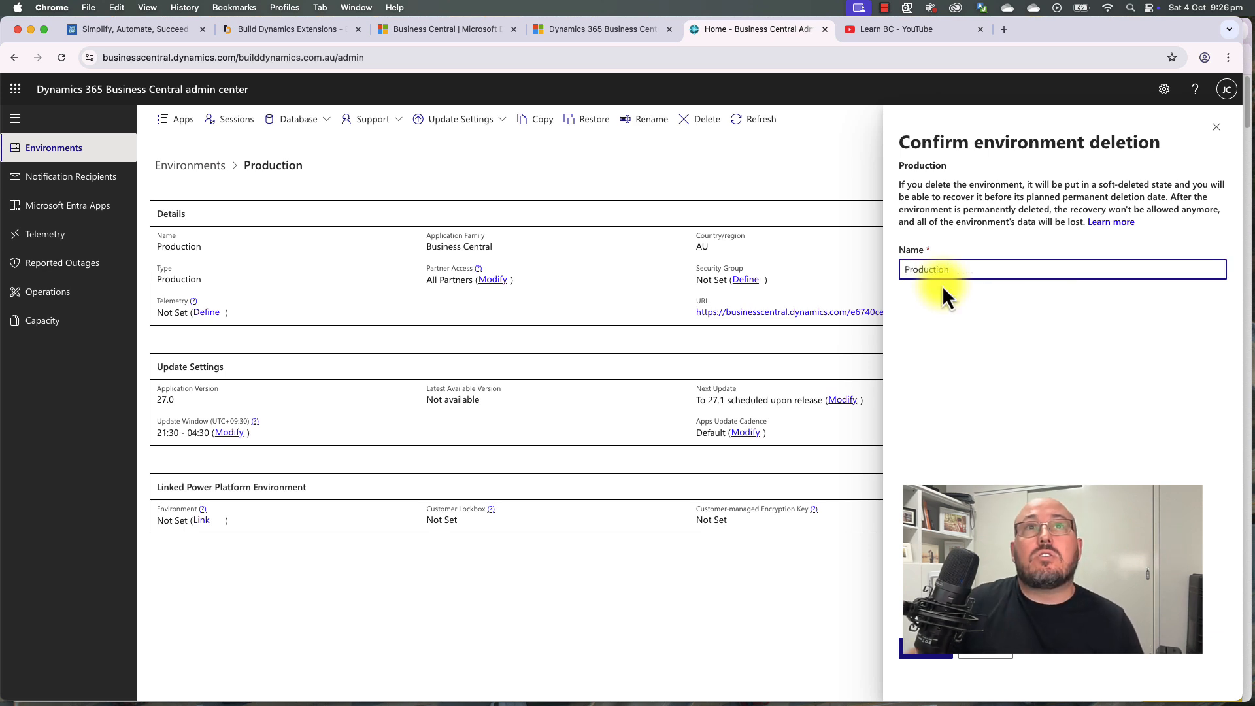
click(935, 650)
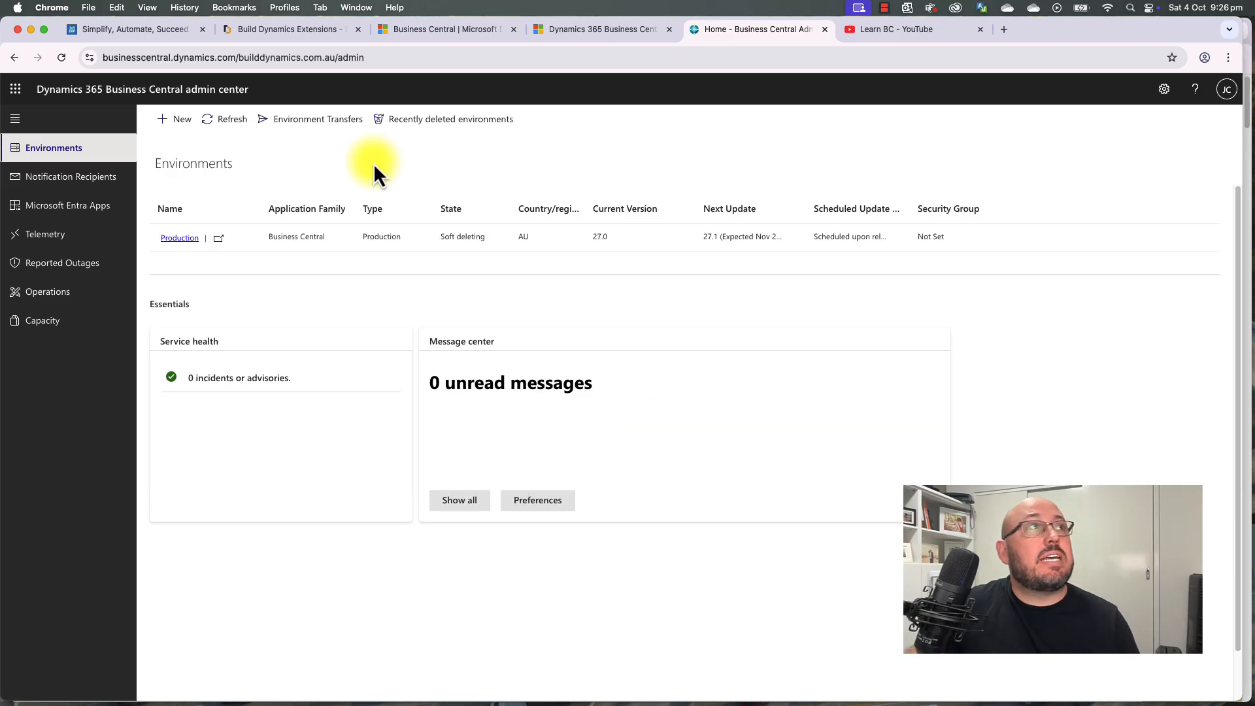
Step: Add a notification recipient with their name and e-mail, then view Authorized Microsoft Entra Apps
click(57, 183)
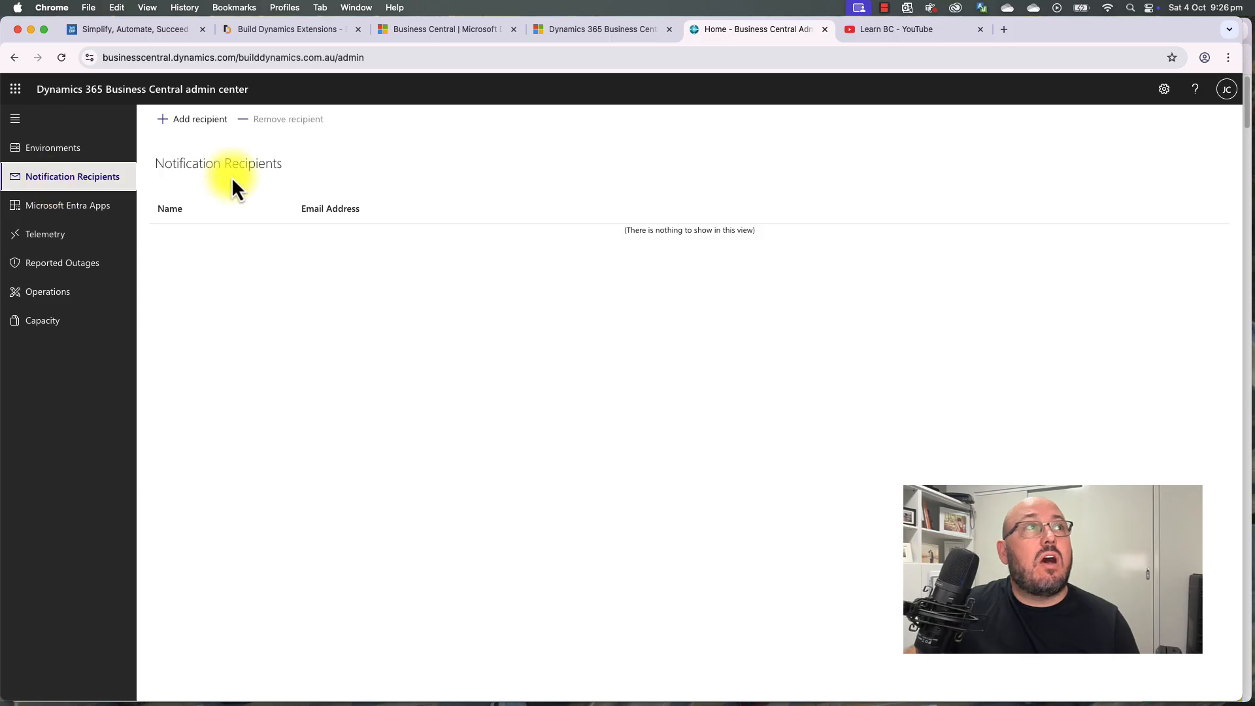
click(194, 120)
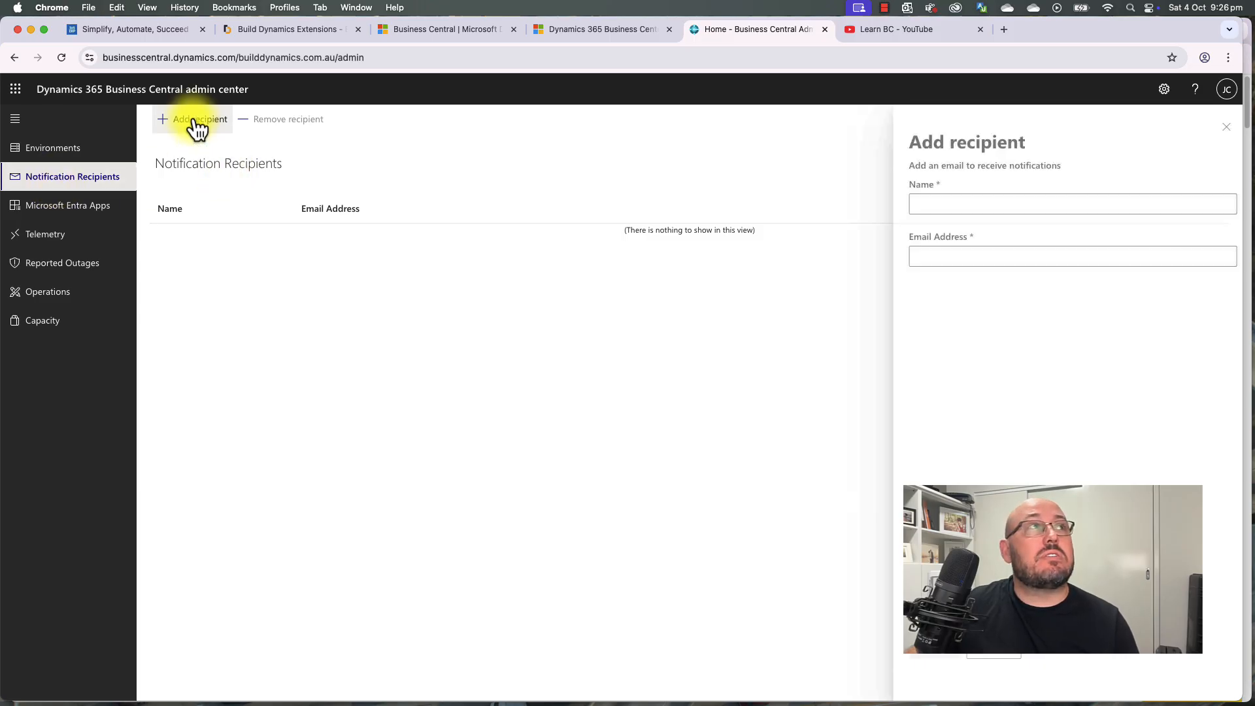
click(952, 205)
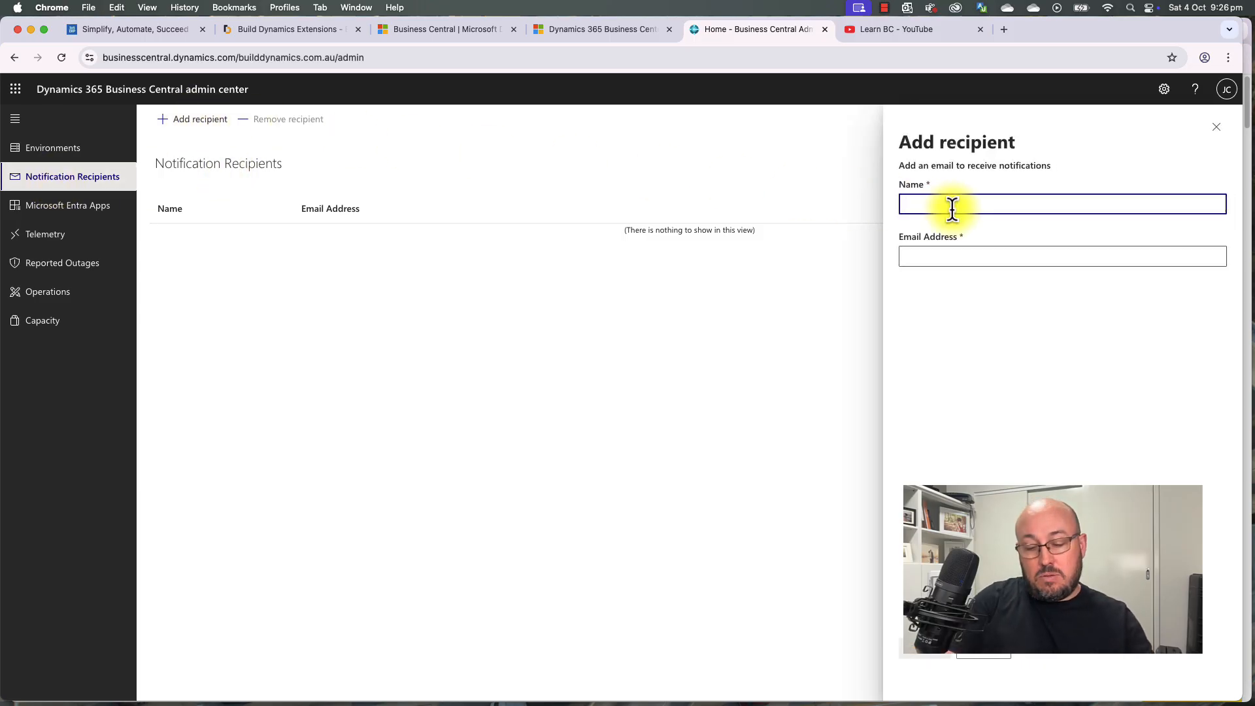
key(Tab)
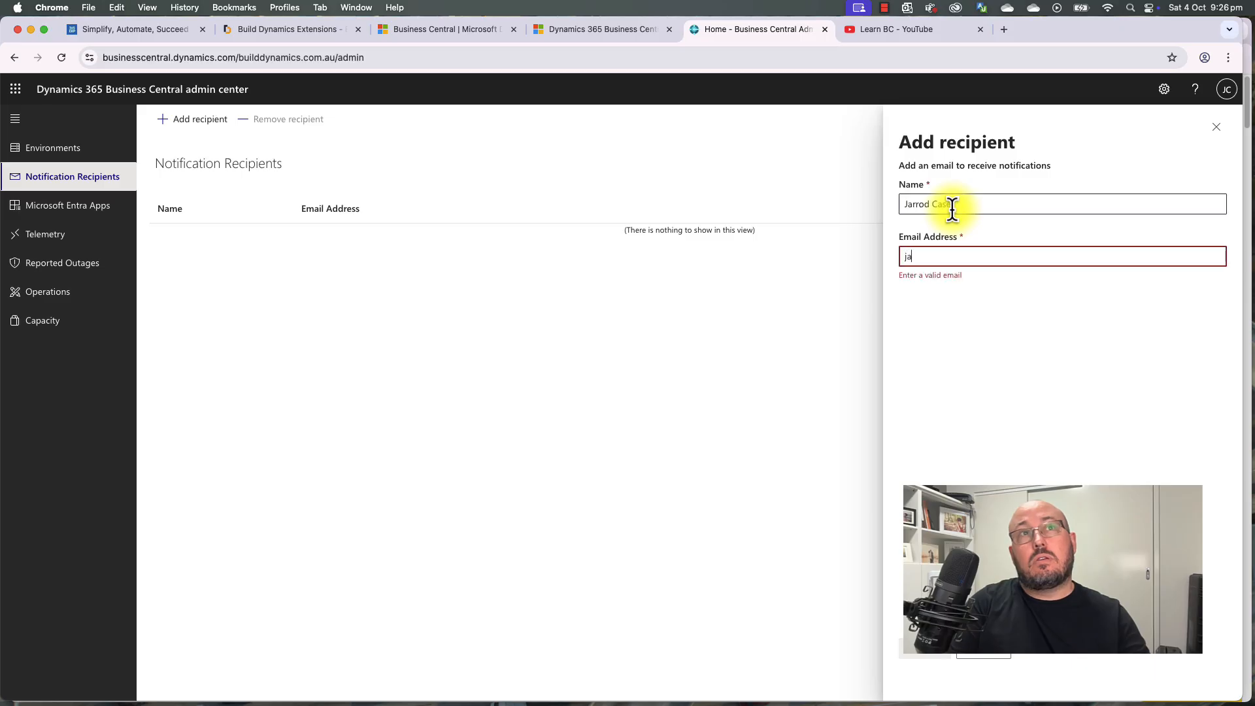
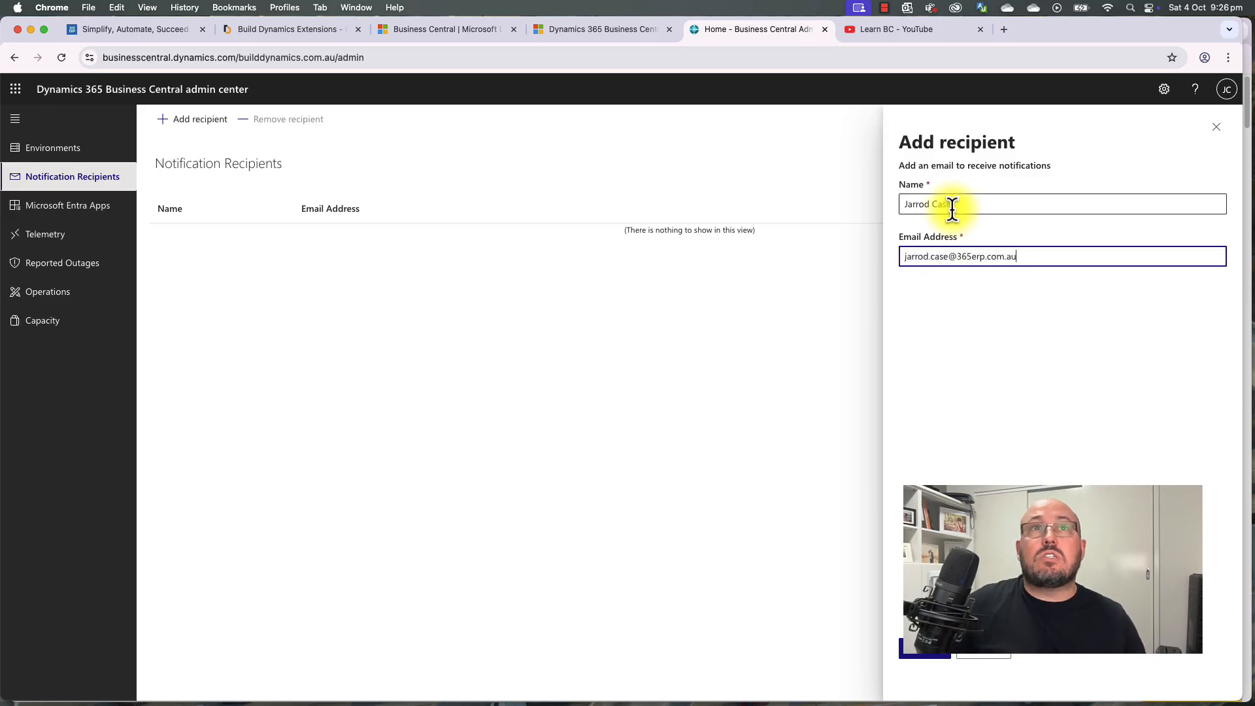
click(939, 650)
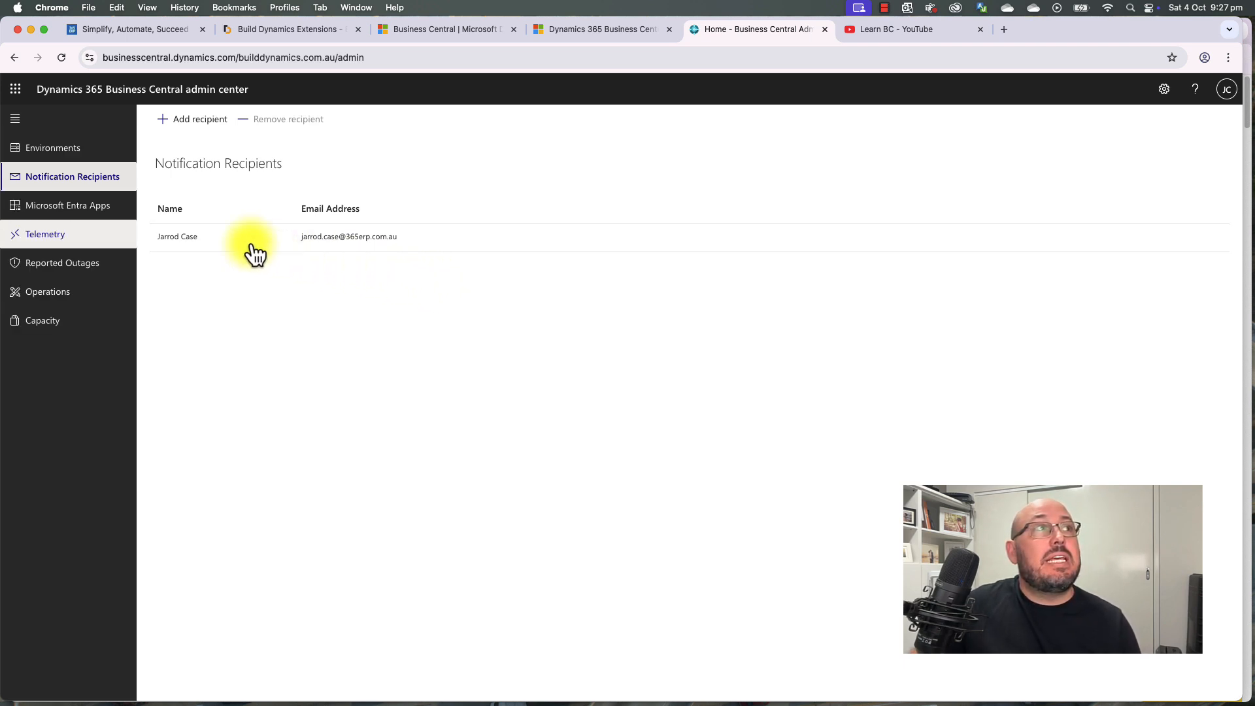
click(73, 207)
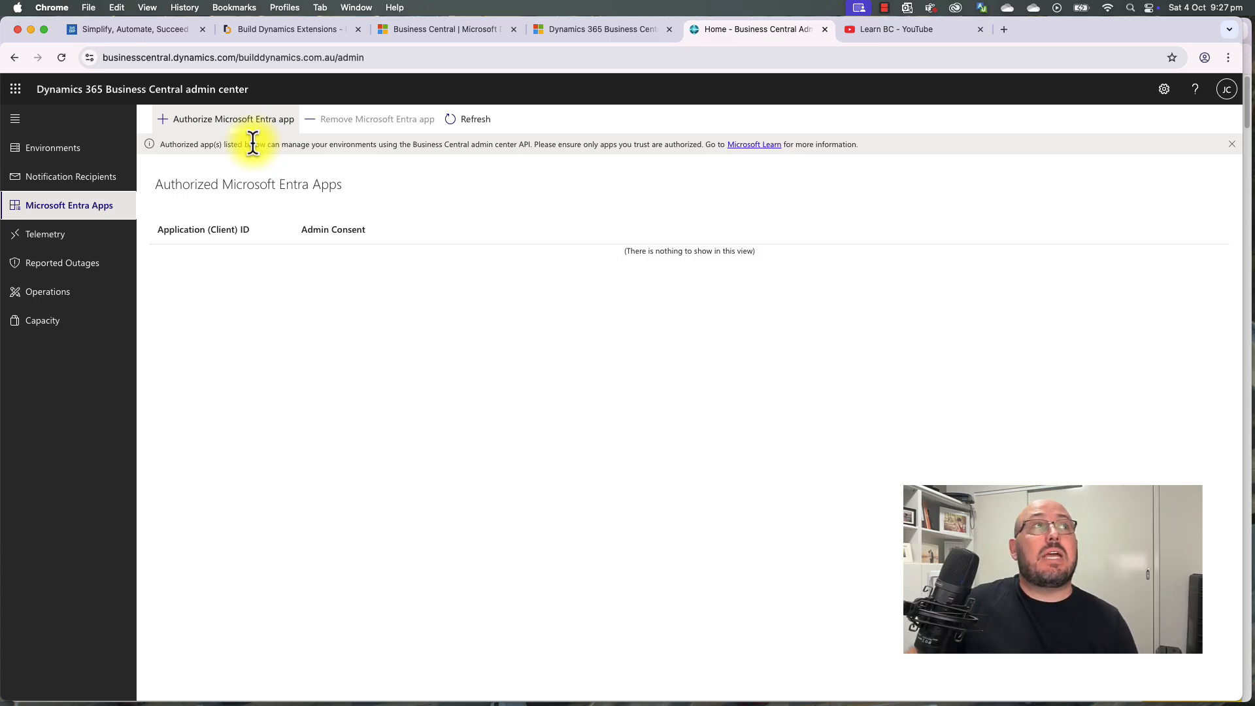
Step: Look through the Telemetry, Reported Outages, Operations and Capacity pages, then return to Environments
click(49, 241)
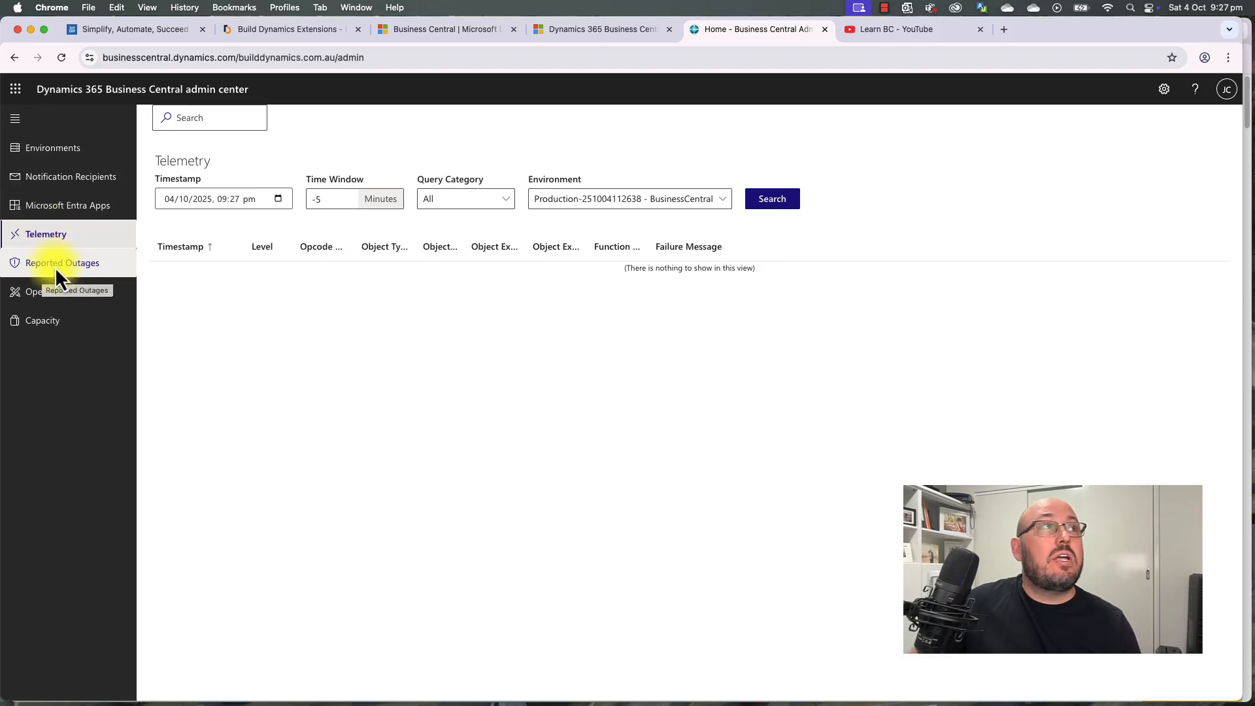
click(57, 268)
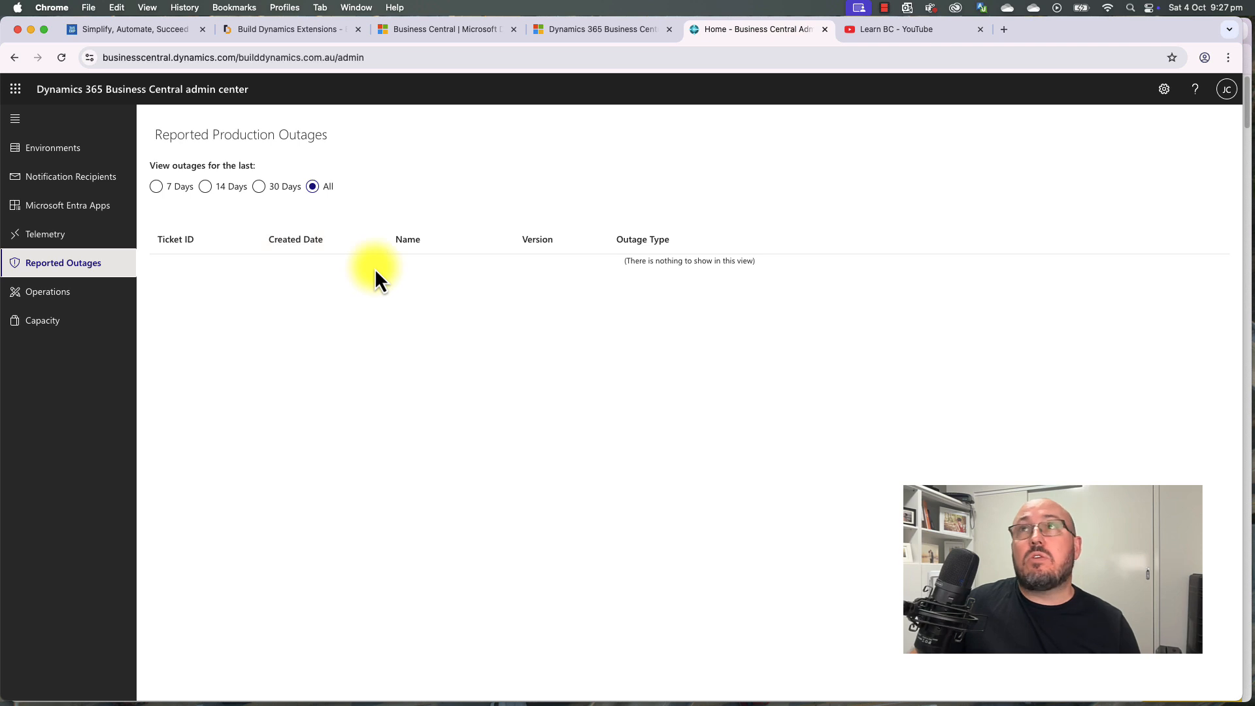
click(68, 296)
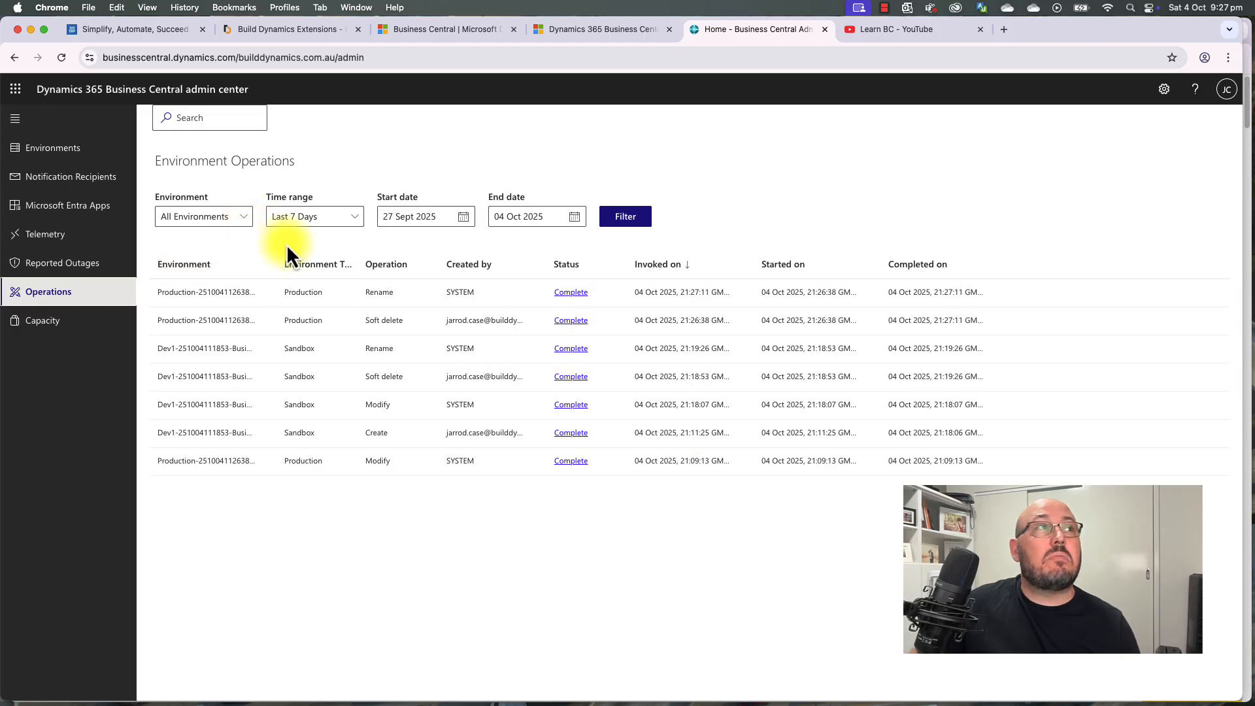
click(47, 324)
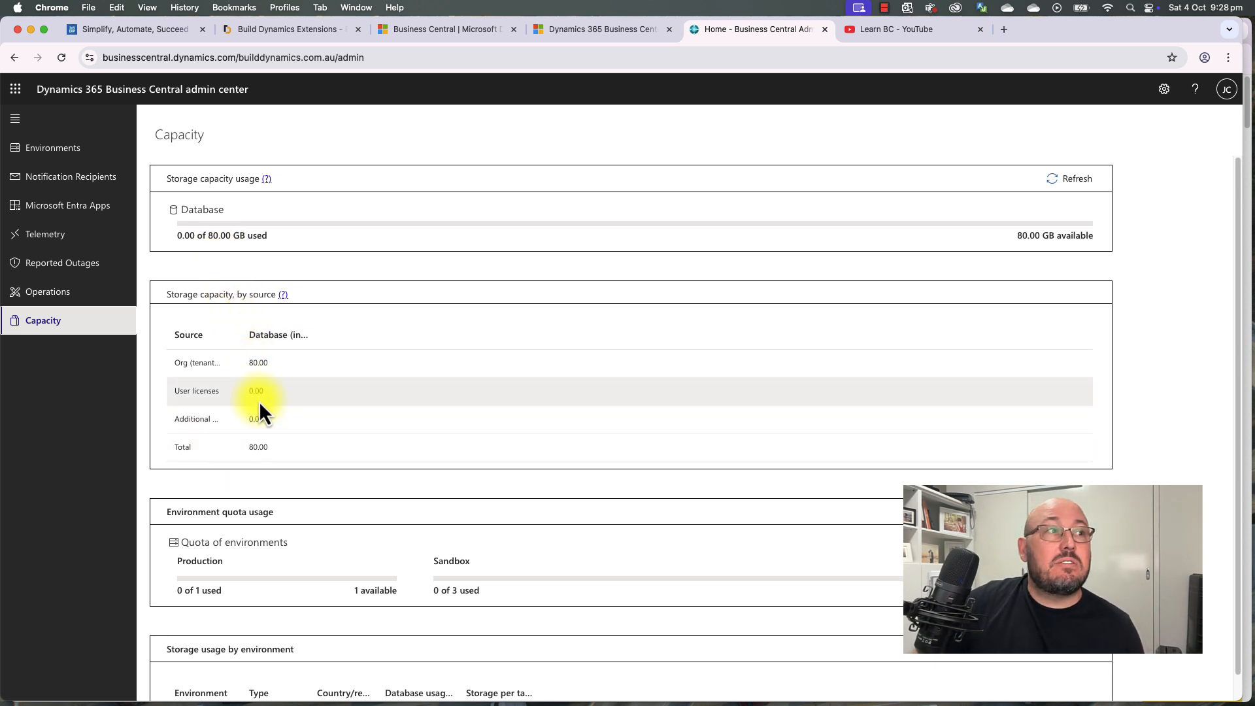
scroll(259, 401, down, 1)
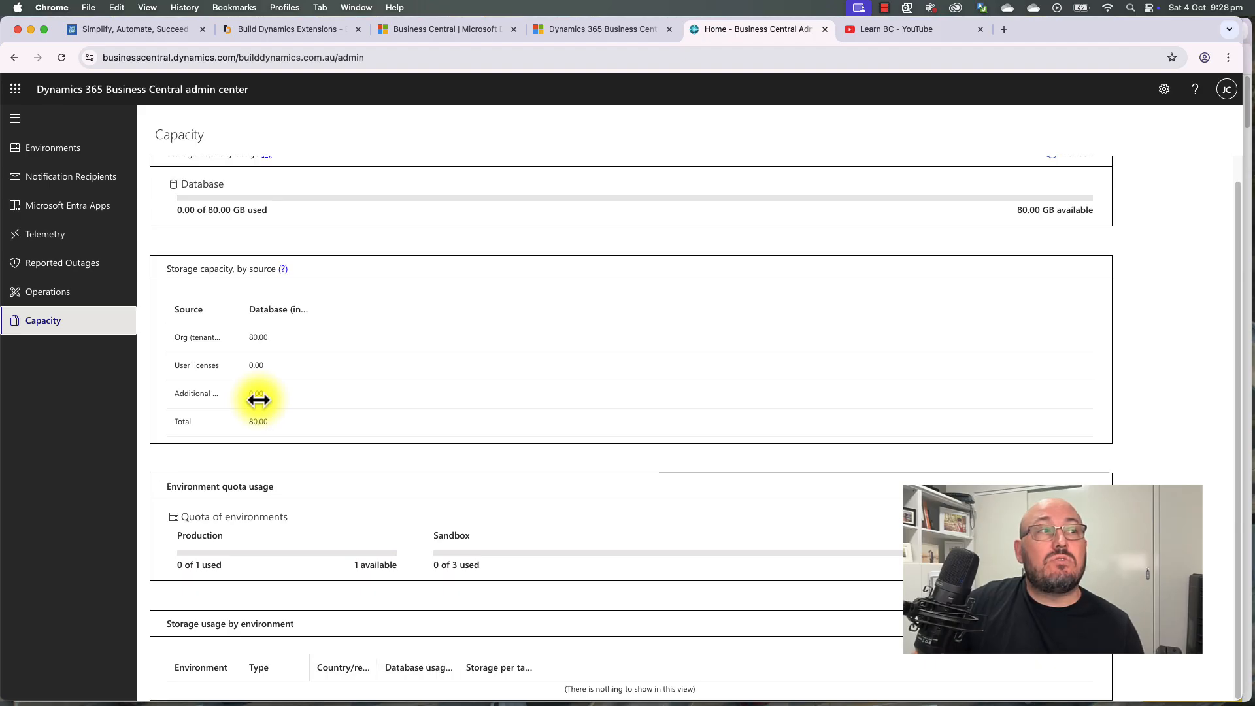
scroll(259, 401, up, 1)
click(76, 156)
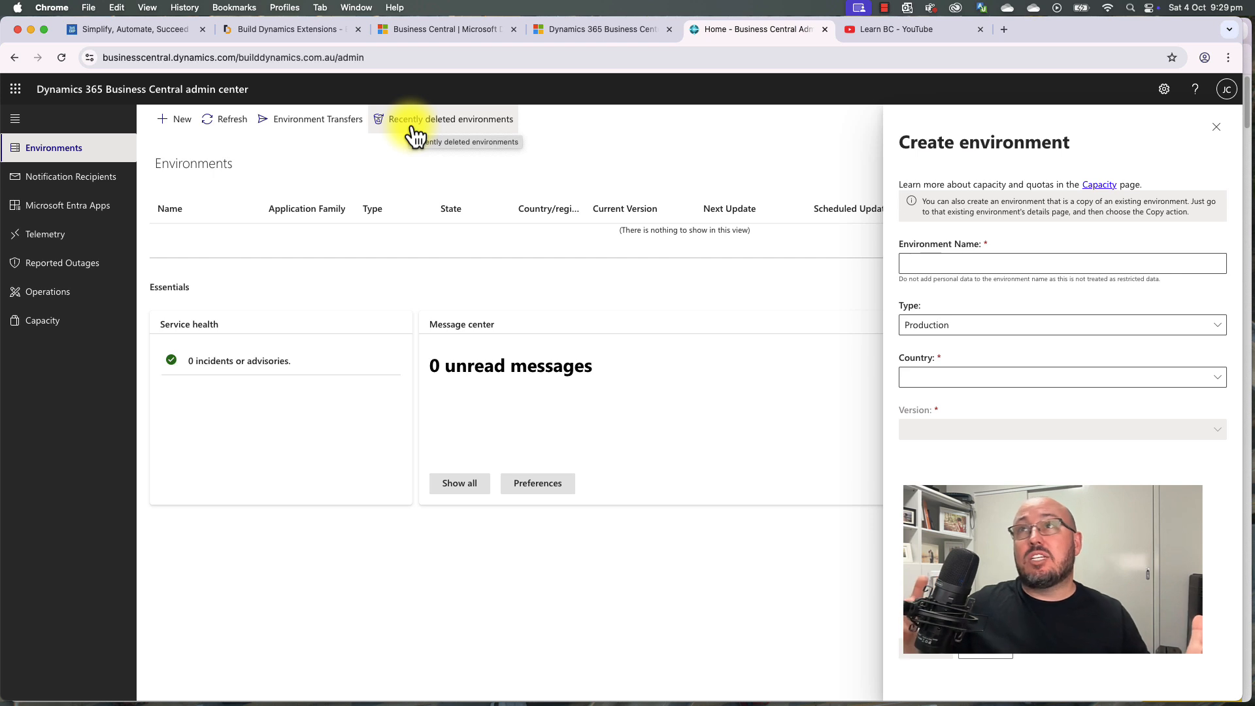
Step: Create a new environment named Production for country AU on version 27.0
click(928, 264)
text(Pr)
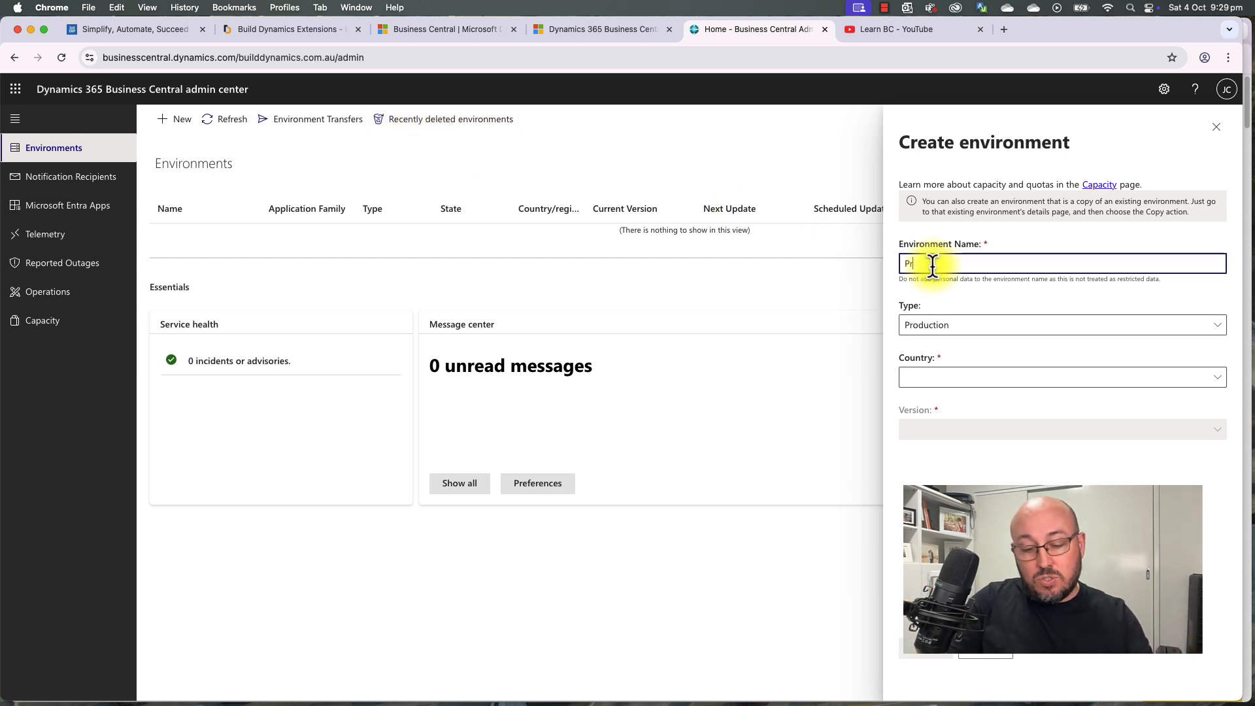
text(oduction)
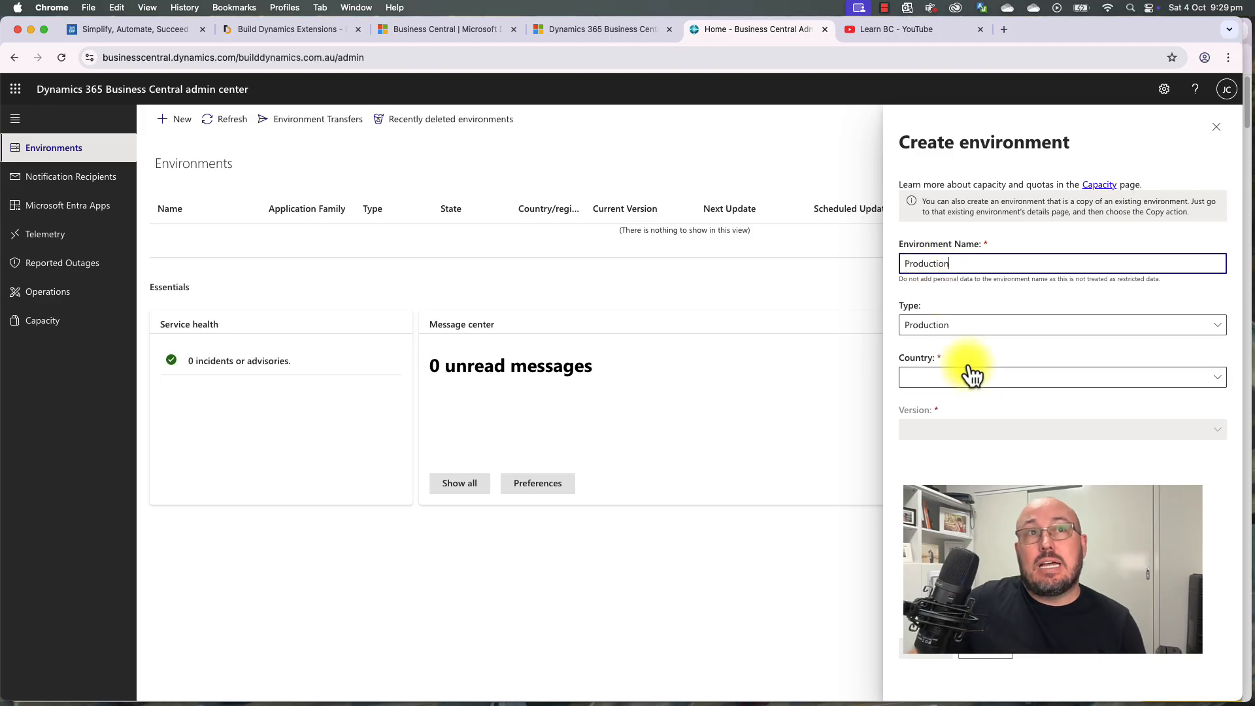
click(973, 376)
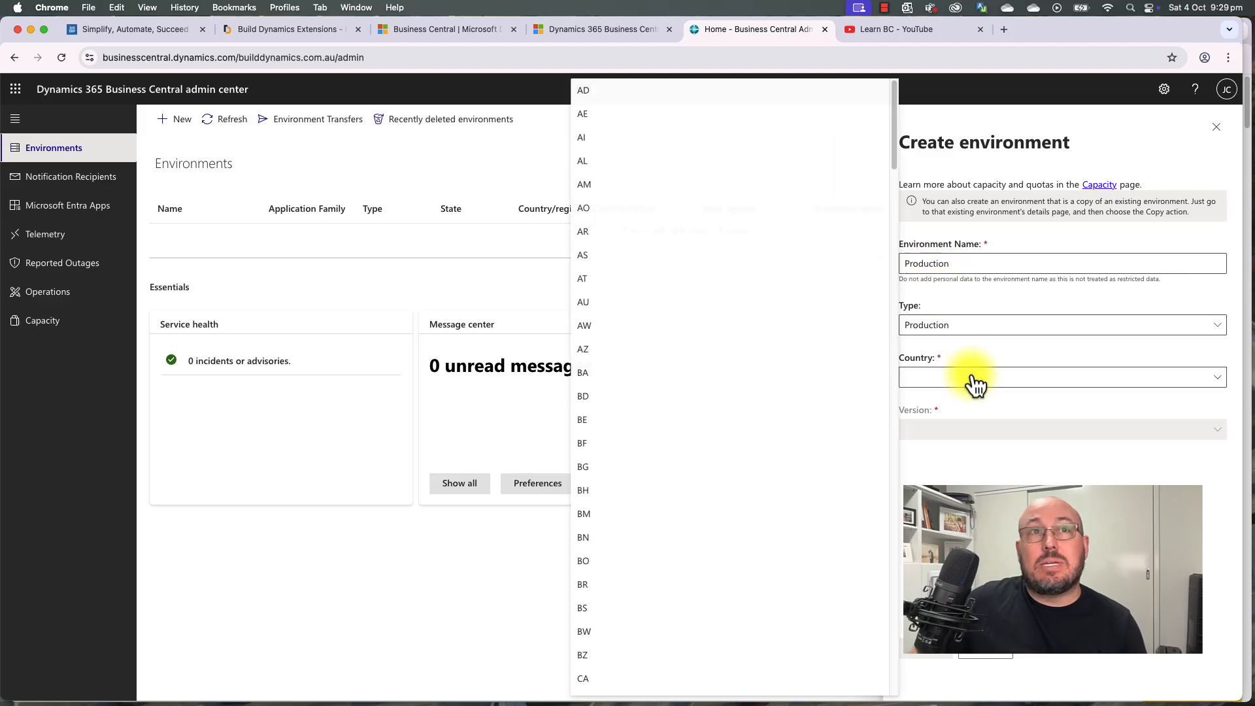
click(610, 307)
click(986, 483)
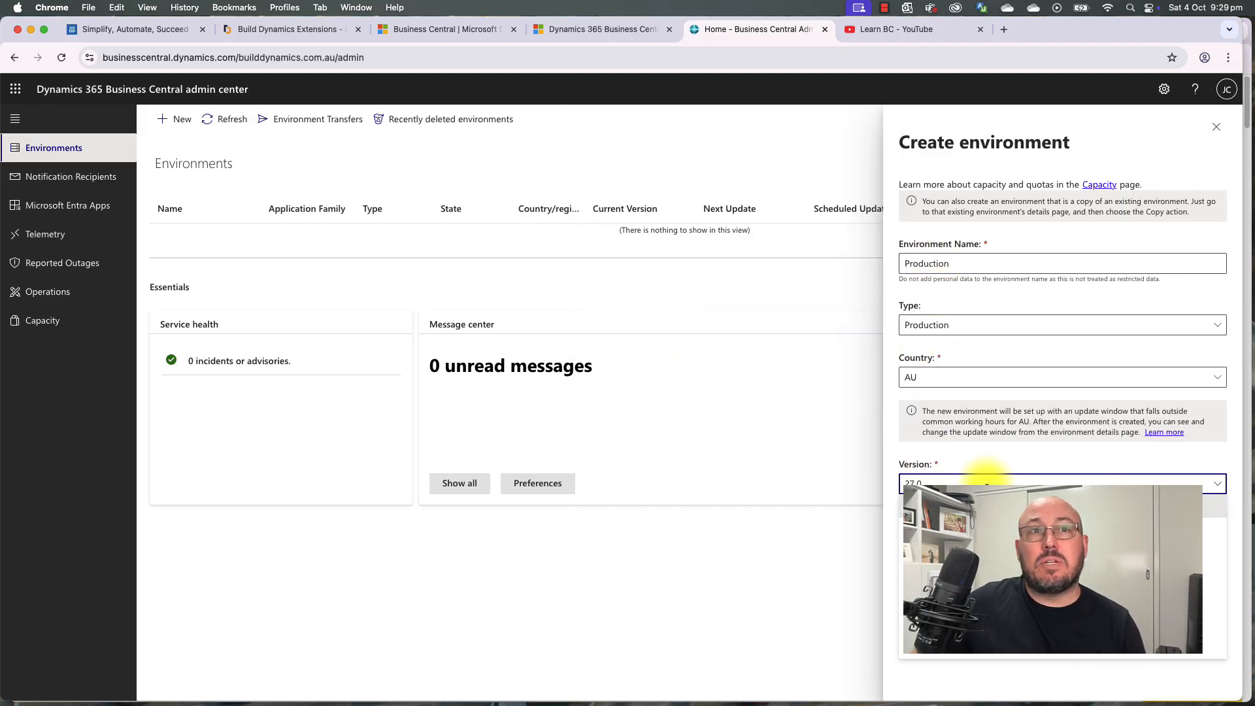
click(941, 484)
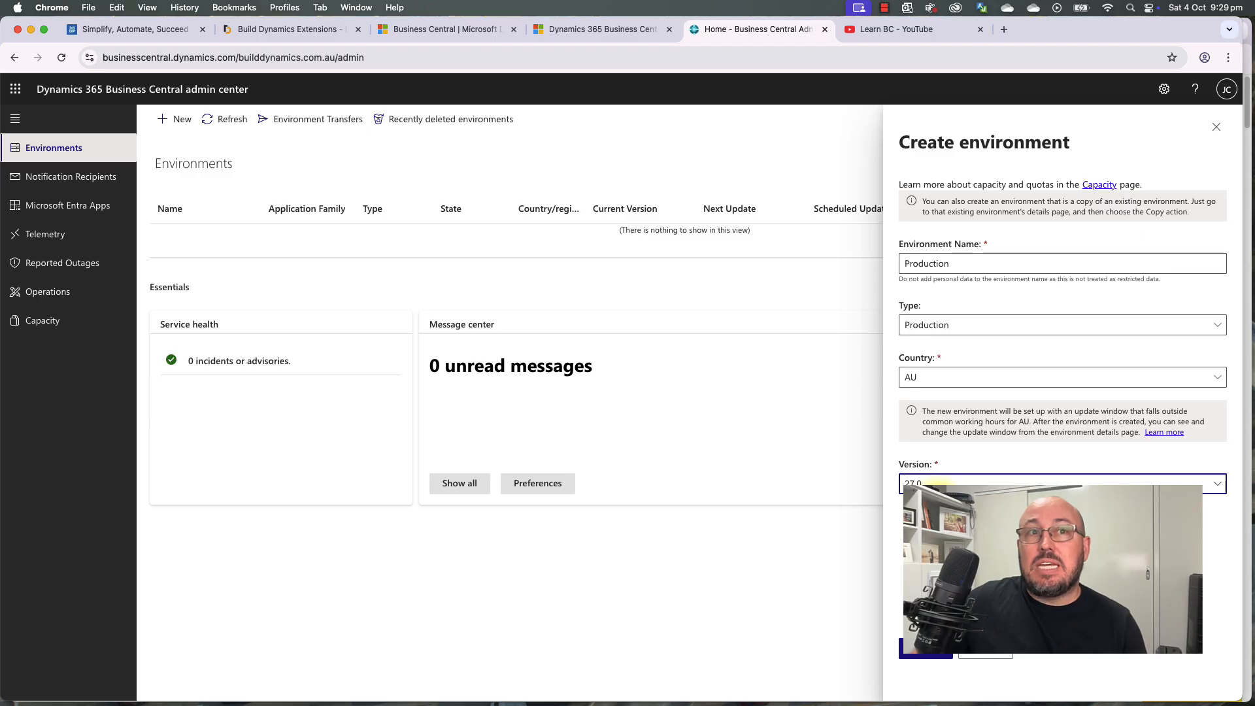
click(929, 650)
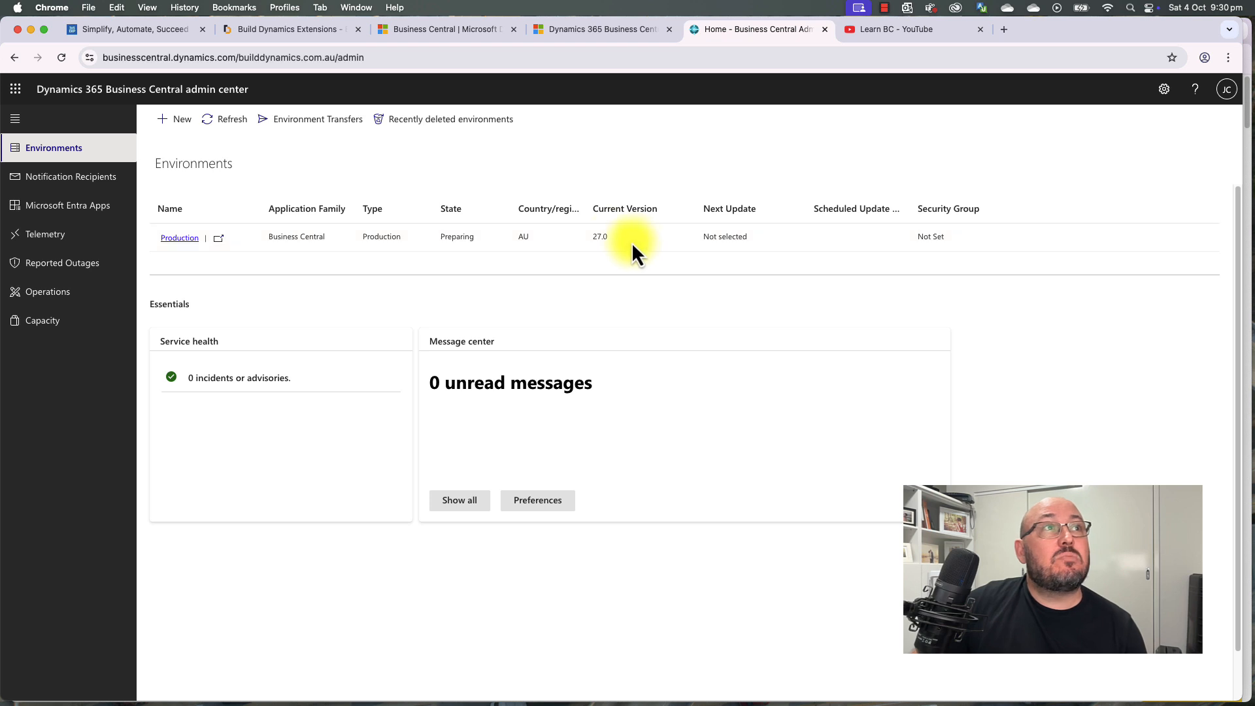
Step: Refresh until Production shows Active, then open it in its own Business Central tab
click(229, 123)
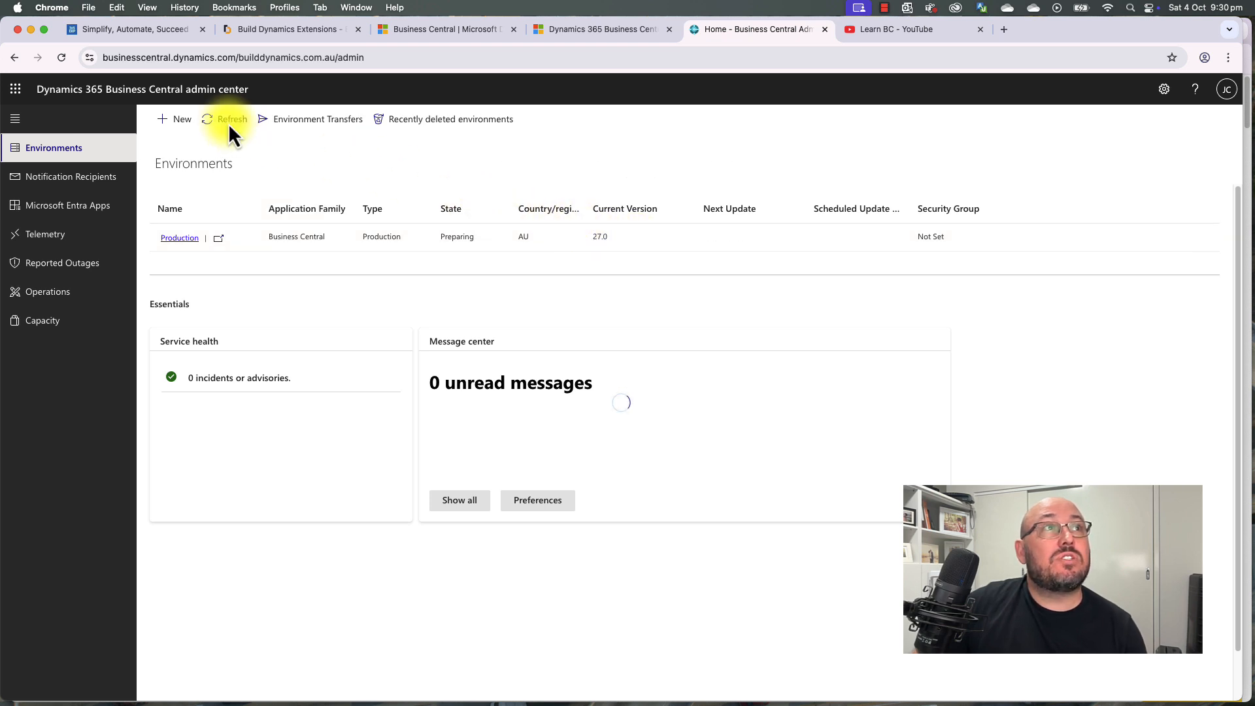
click(339, 60)
double_click(373, 57)
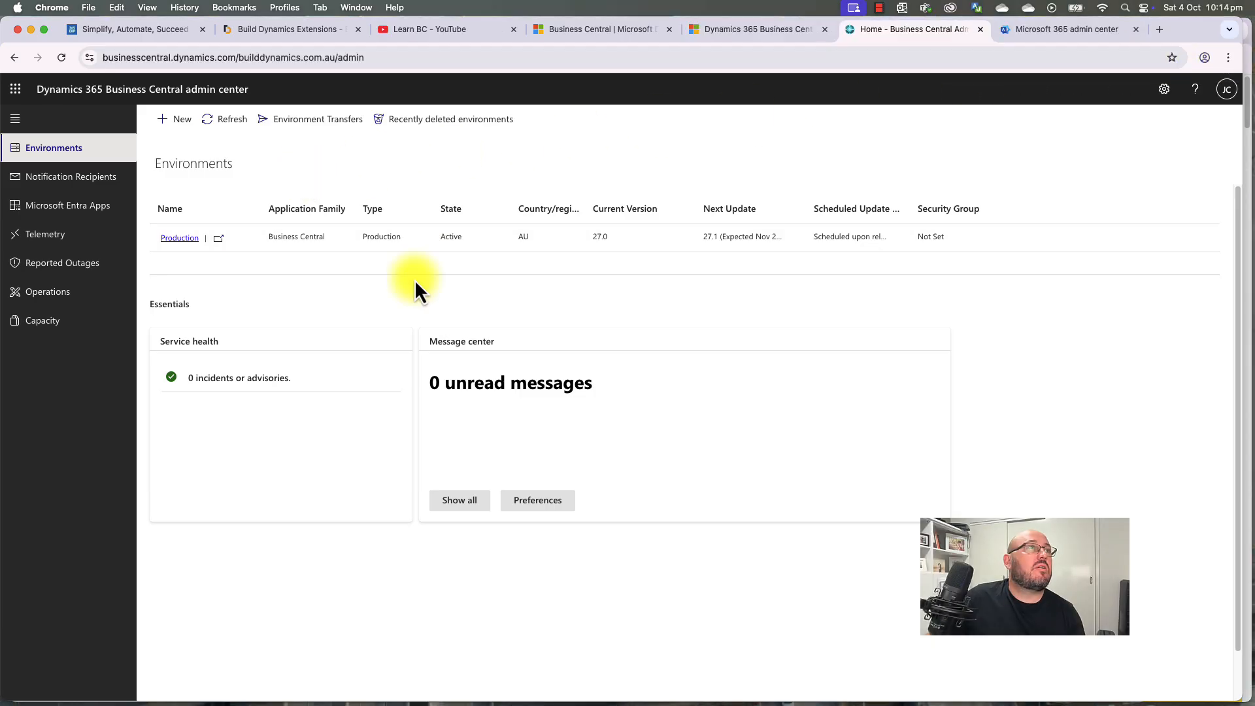
click(219, 240)
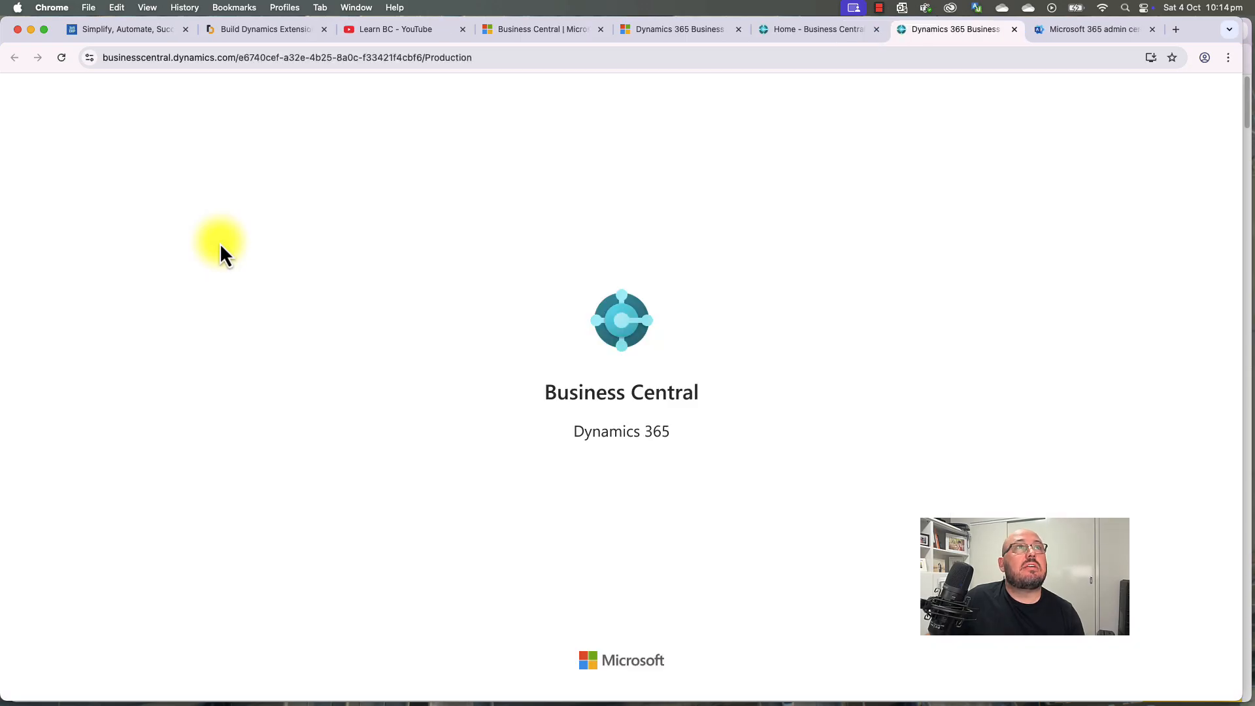
Step: Load the Production environment in a new tab using the builddynamics.com.au address, and move the tab left
click(804, 37)
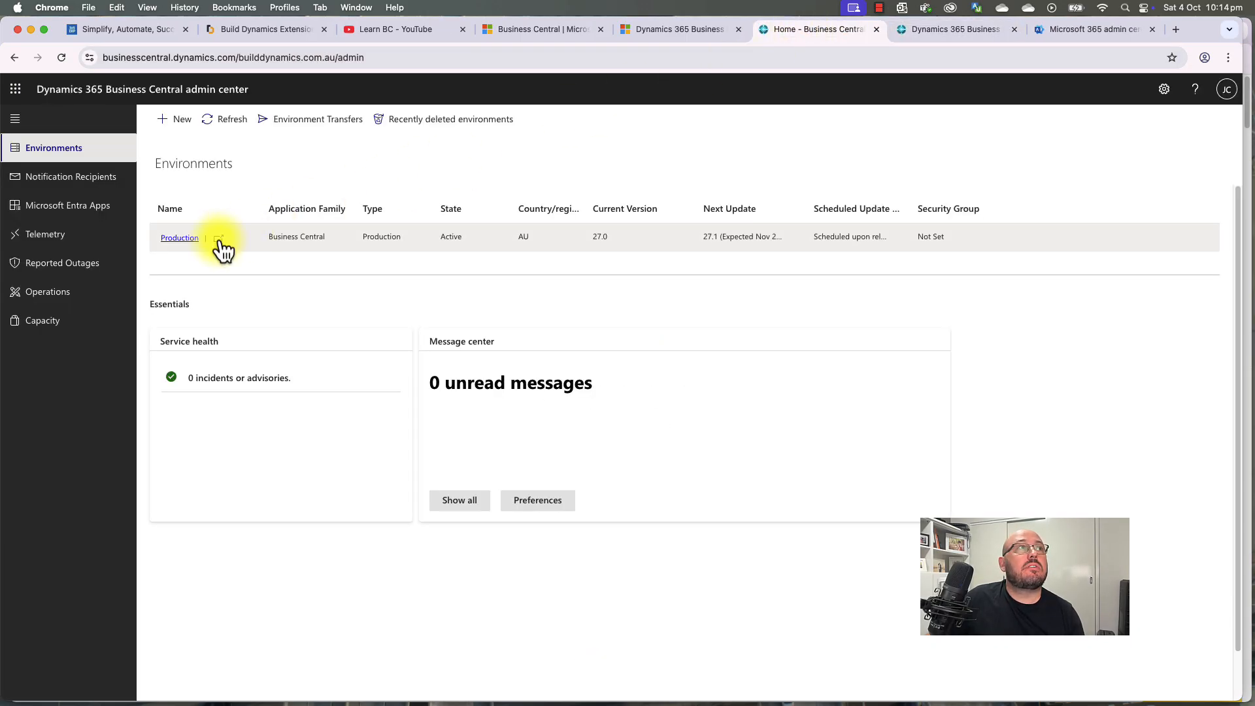
click(952, 30)
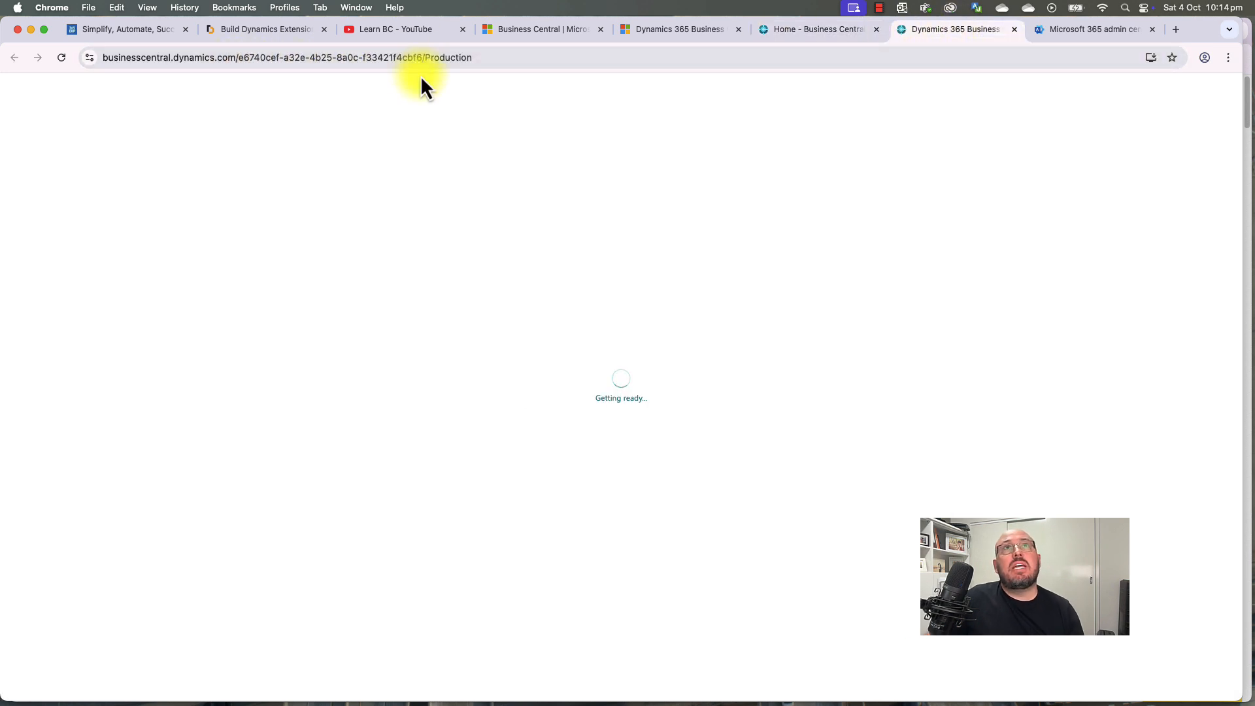
click(506, 58)
key(cmd+c)
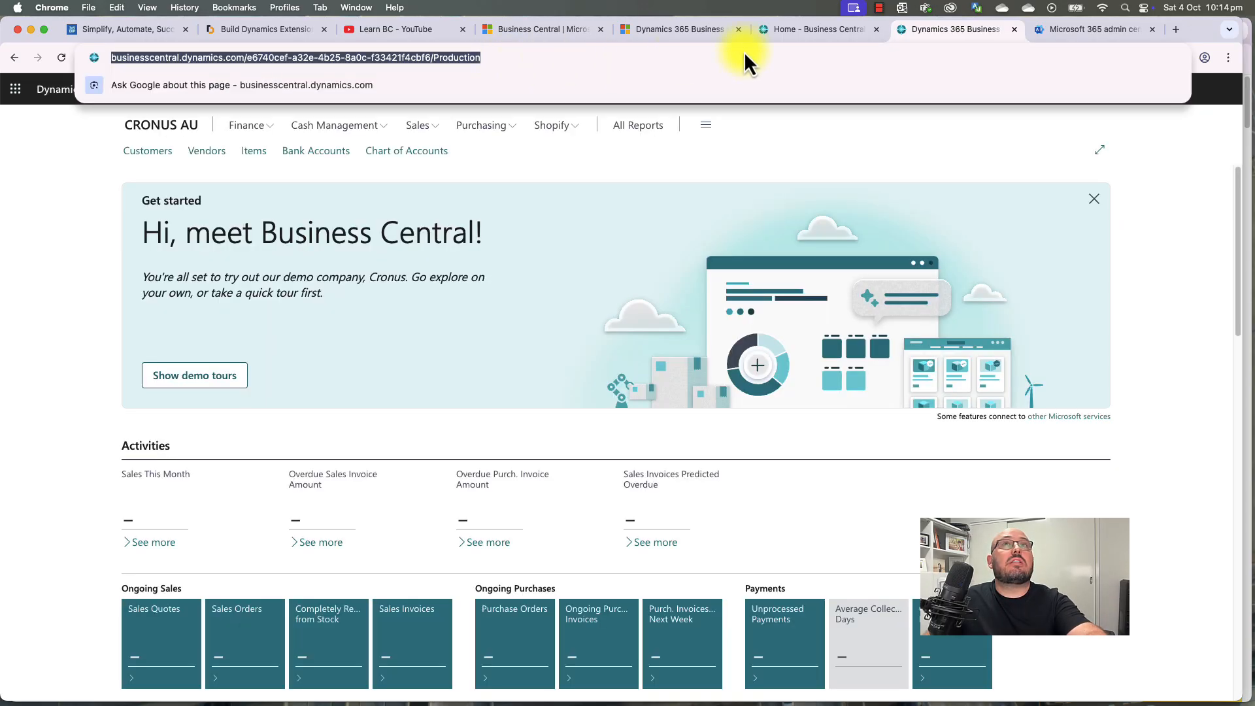
click(1176, 29)
key(cmd+v)
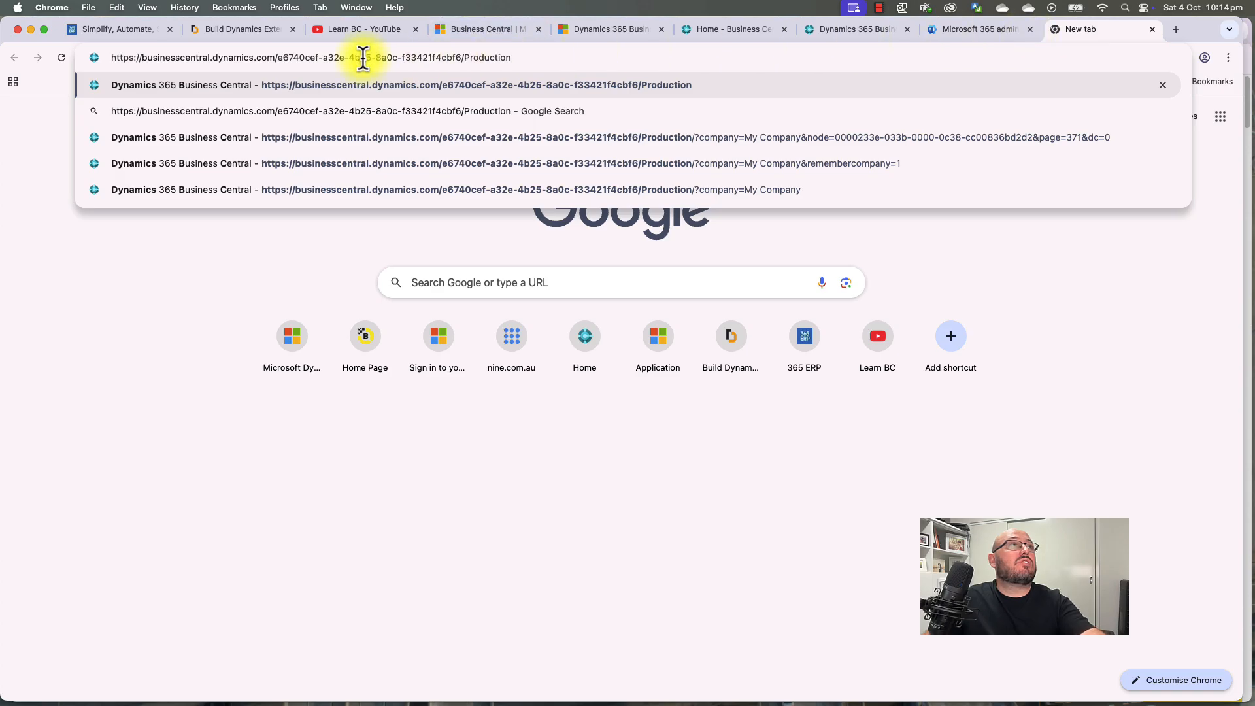
drag(277, 58, 461, 58)
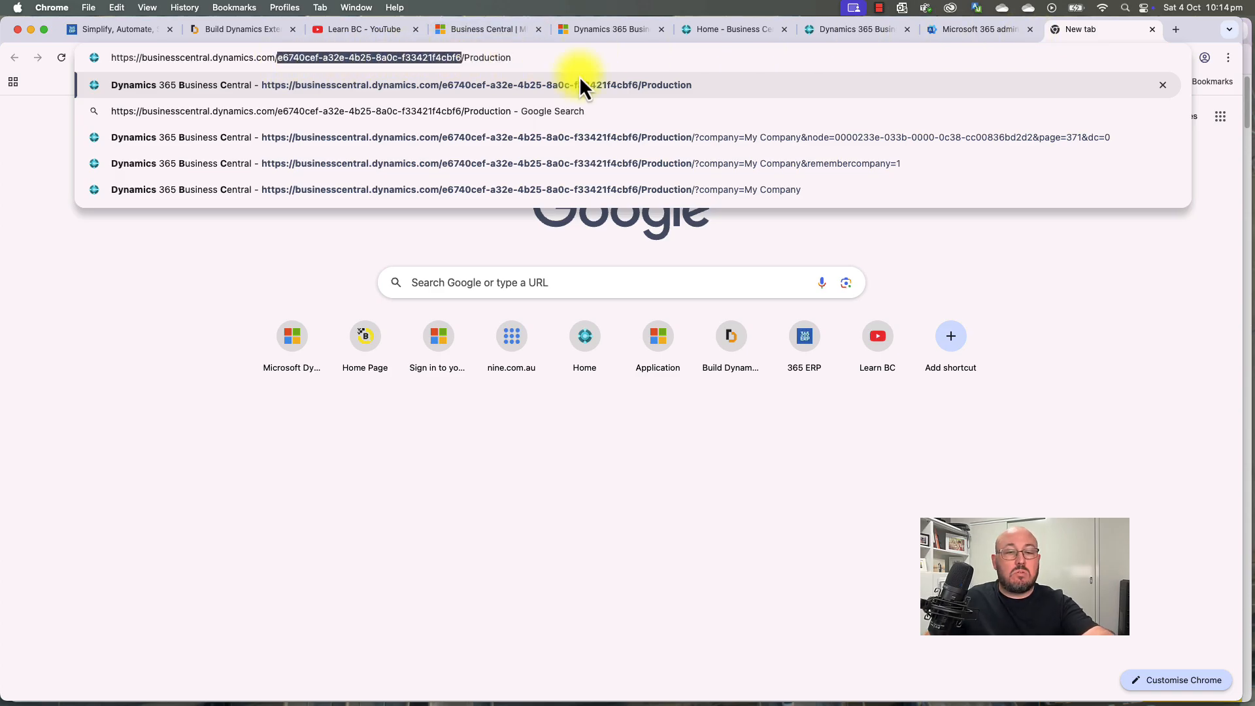
text(builddy)
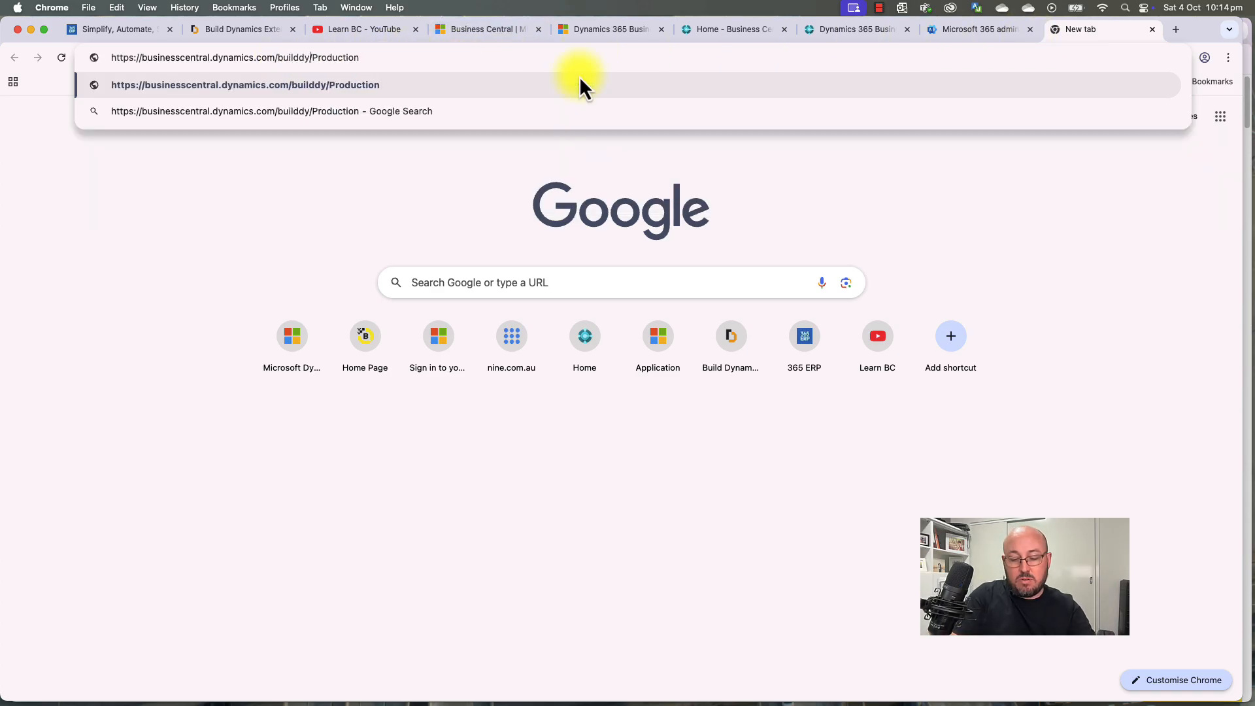
text(namics.com.a)
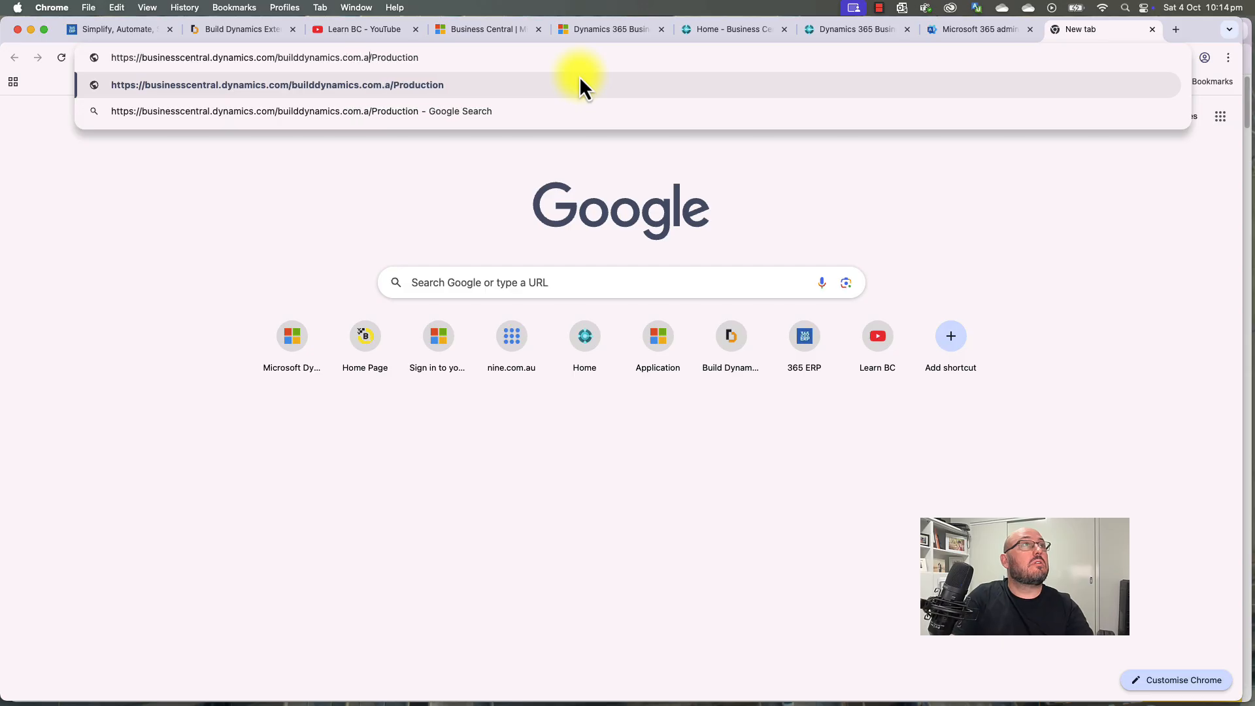
text(u)
key(Return)
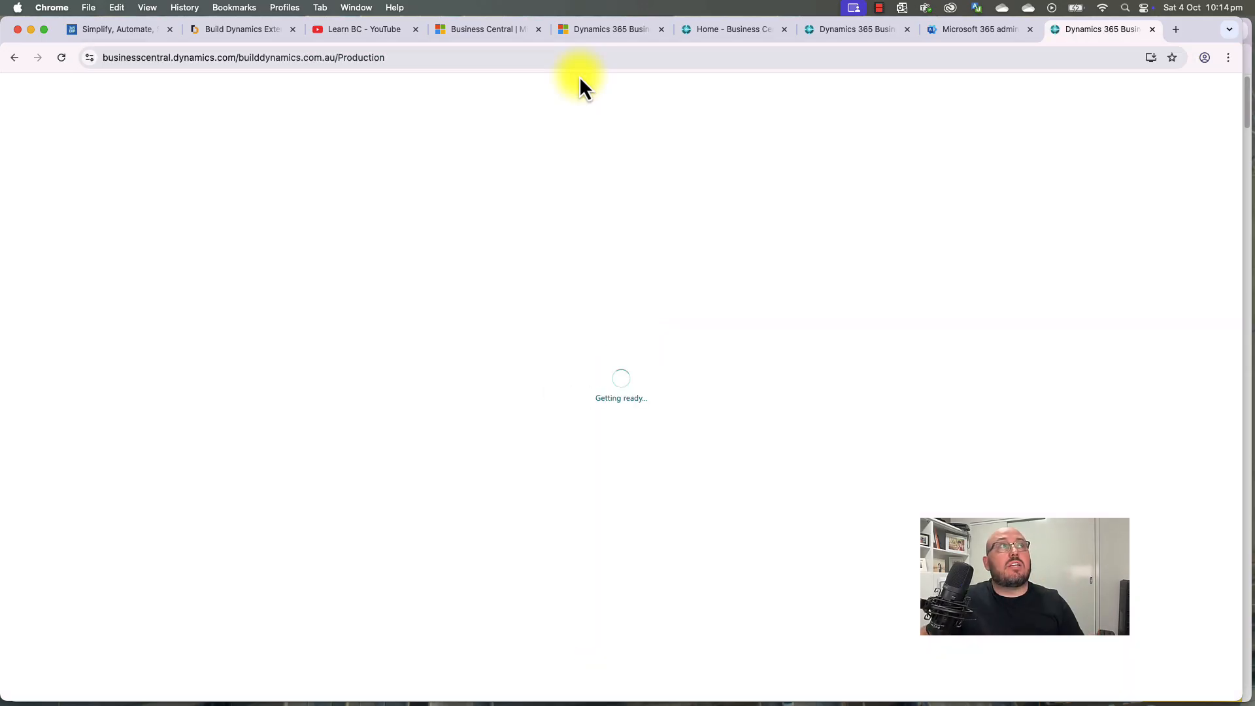
drag(1075, 37, 838, 30)
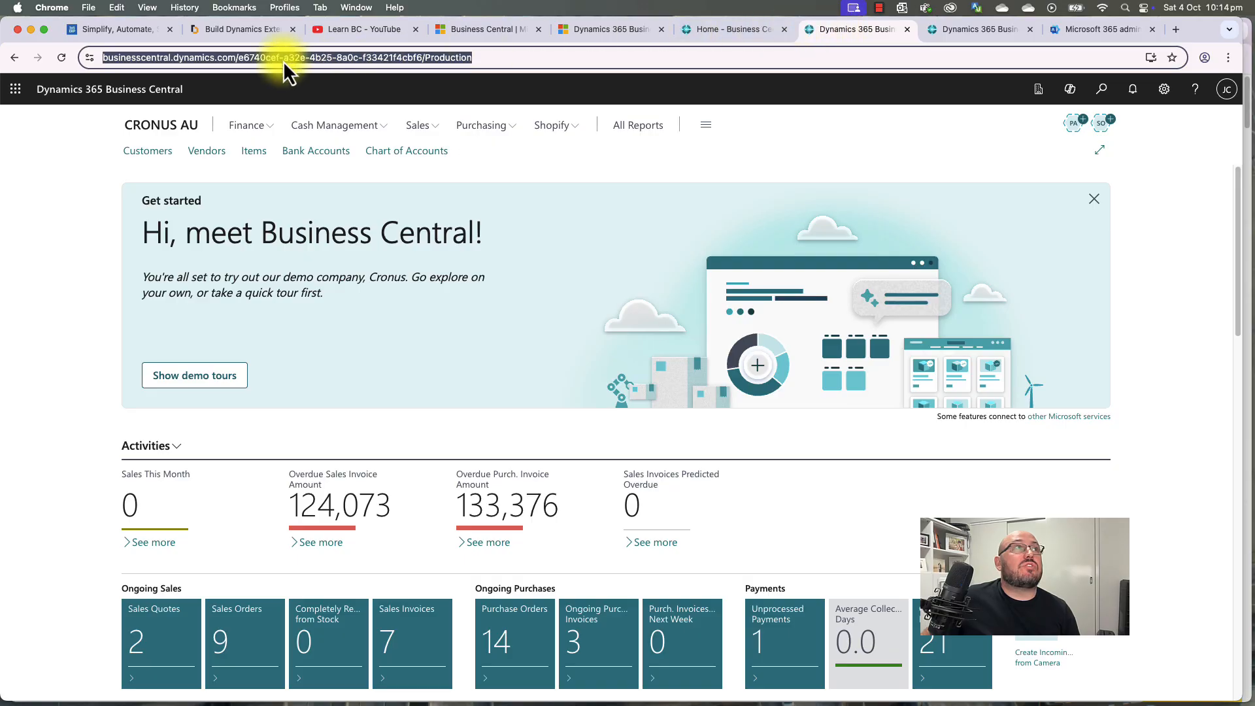
click(242, 59)
drag(270, 58, 452, 55)
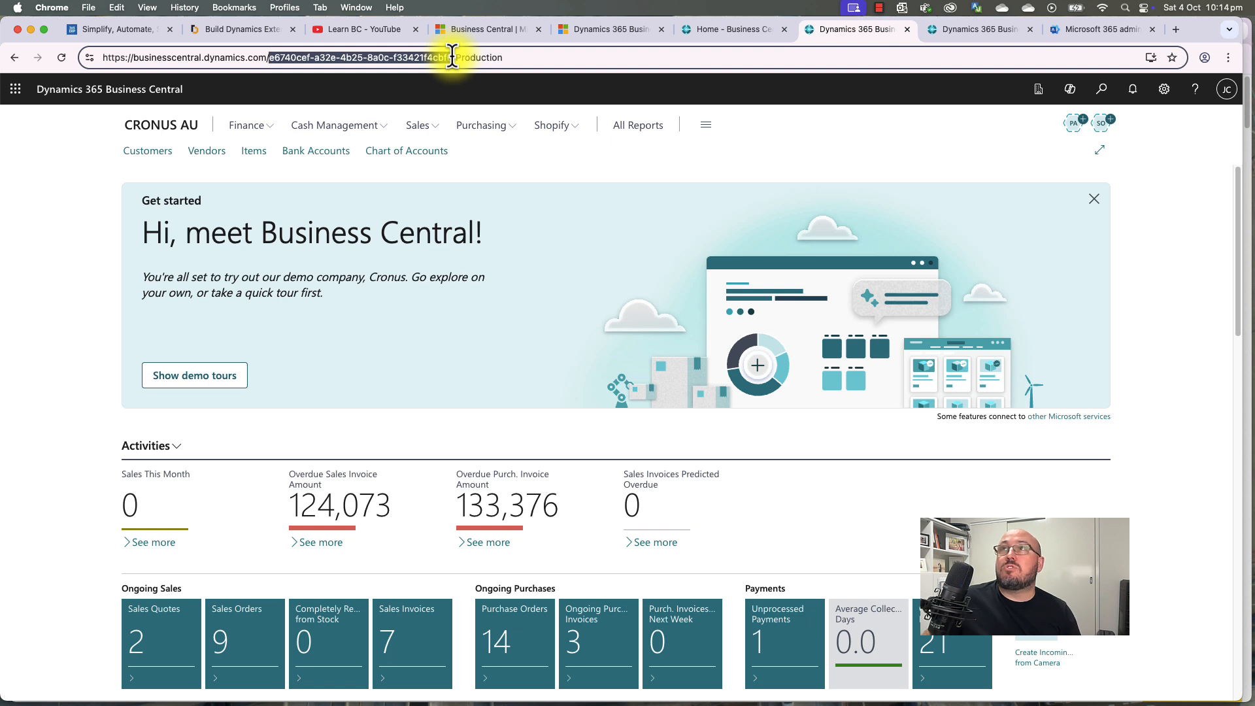
click(527, 172)
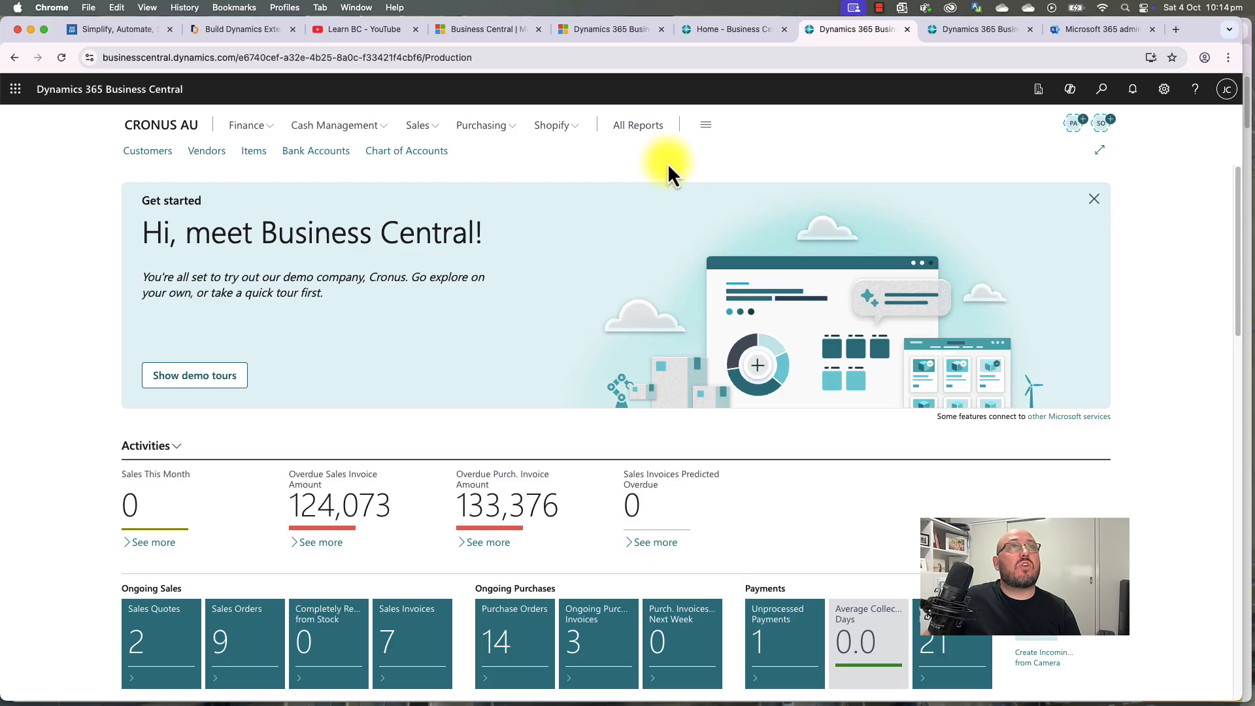
click(15, 89)
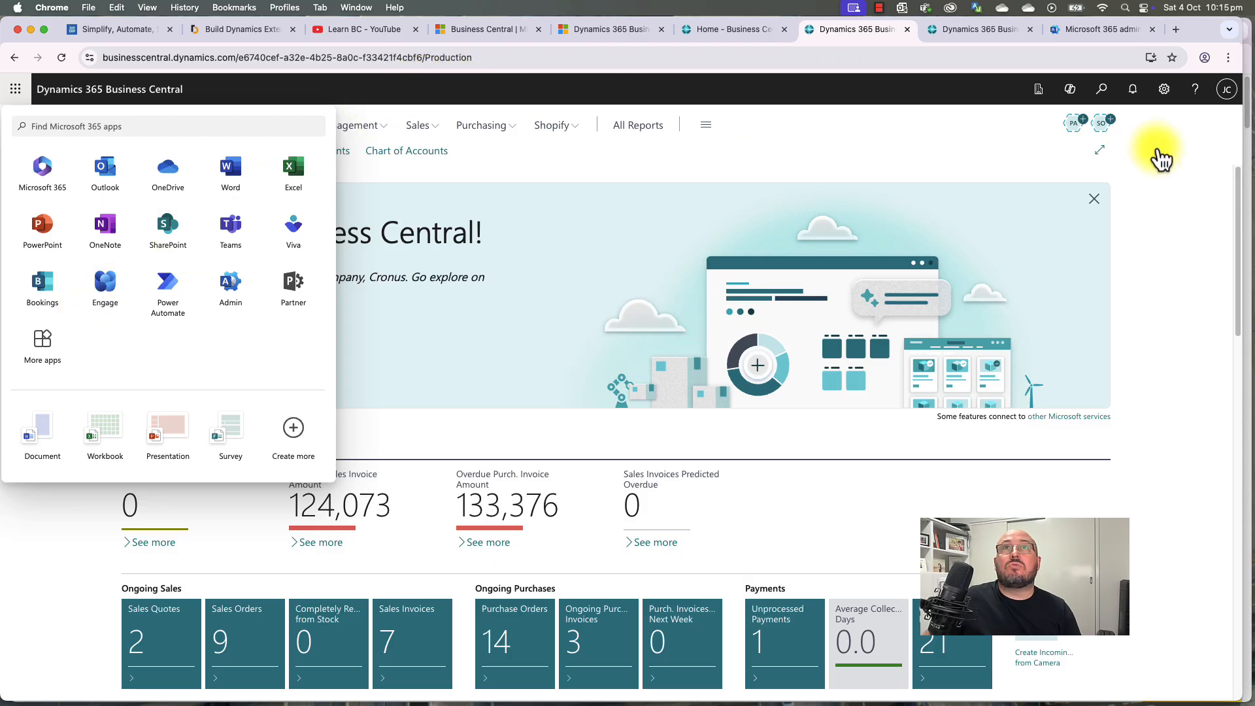
click(1228, 93)
click(1228, 94)
click(1228, 93)
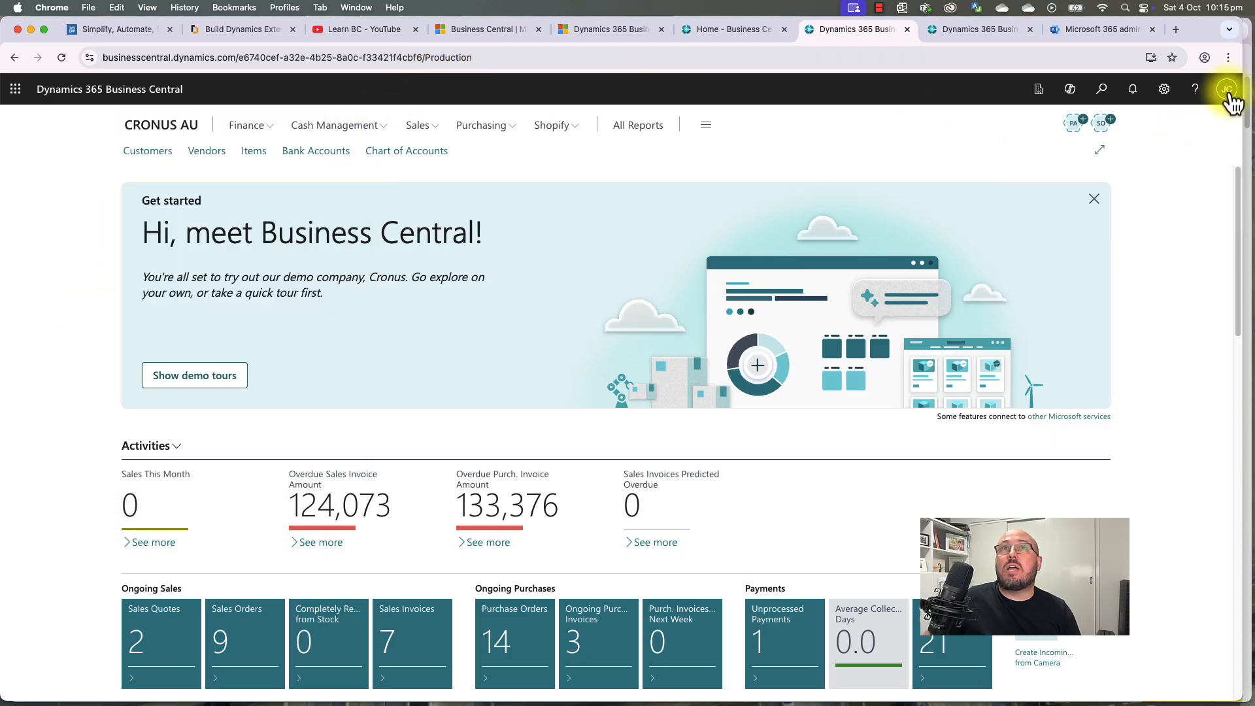
click(1227, 94)
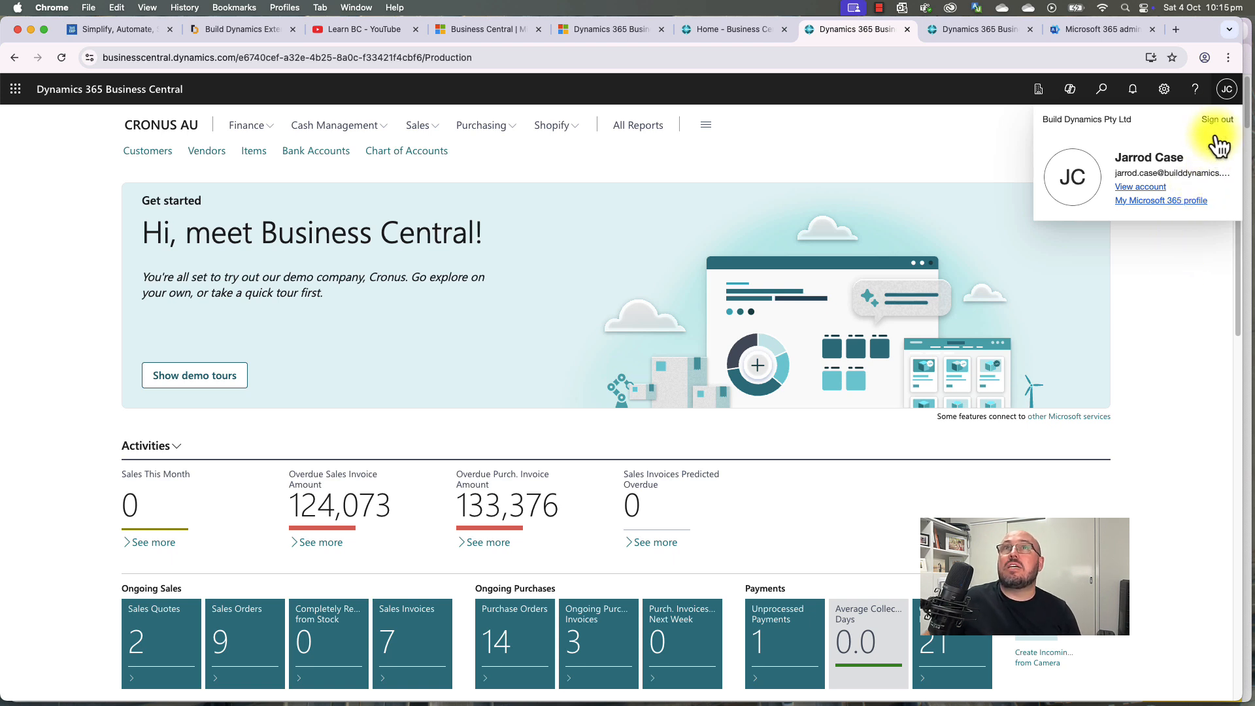
click(1228, 94)
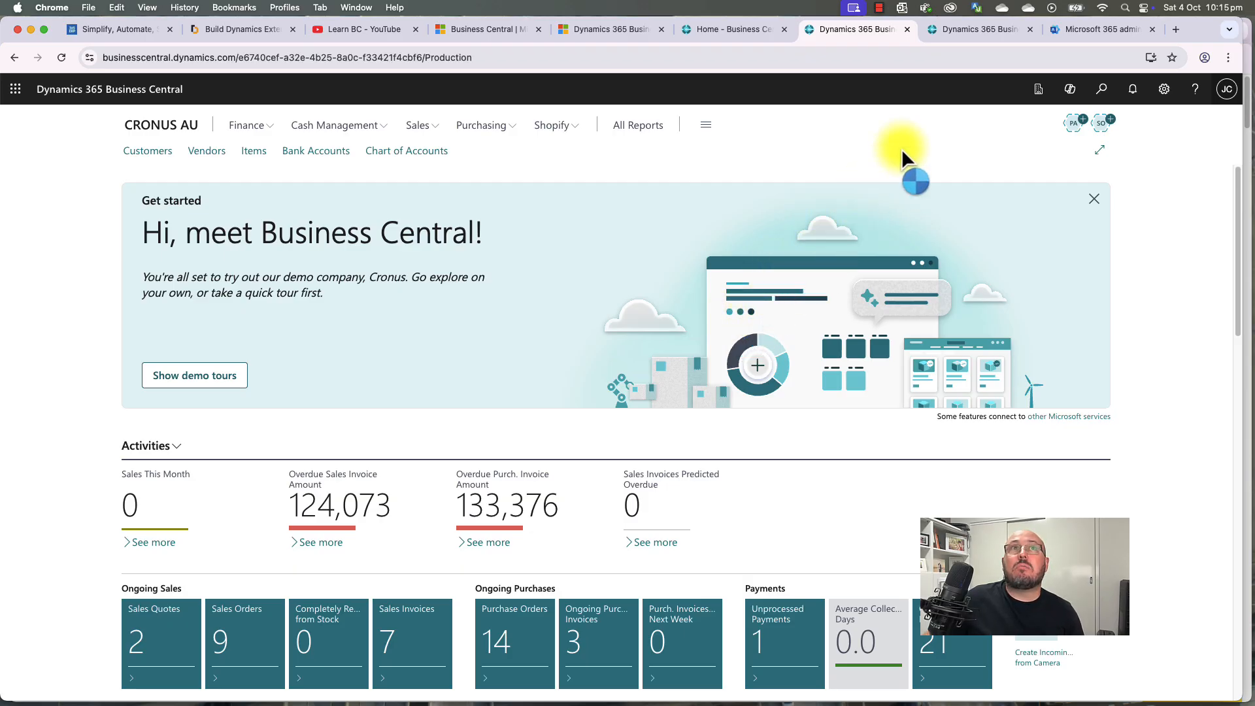
Step: Switch the workspace from CRONUS AU to My Company
click(1039, 91)
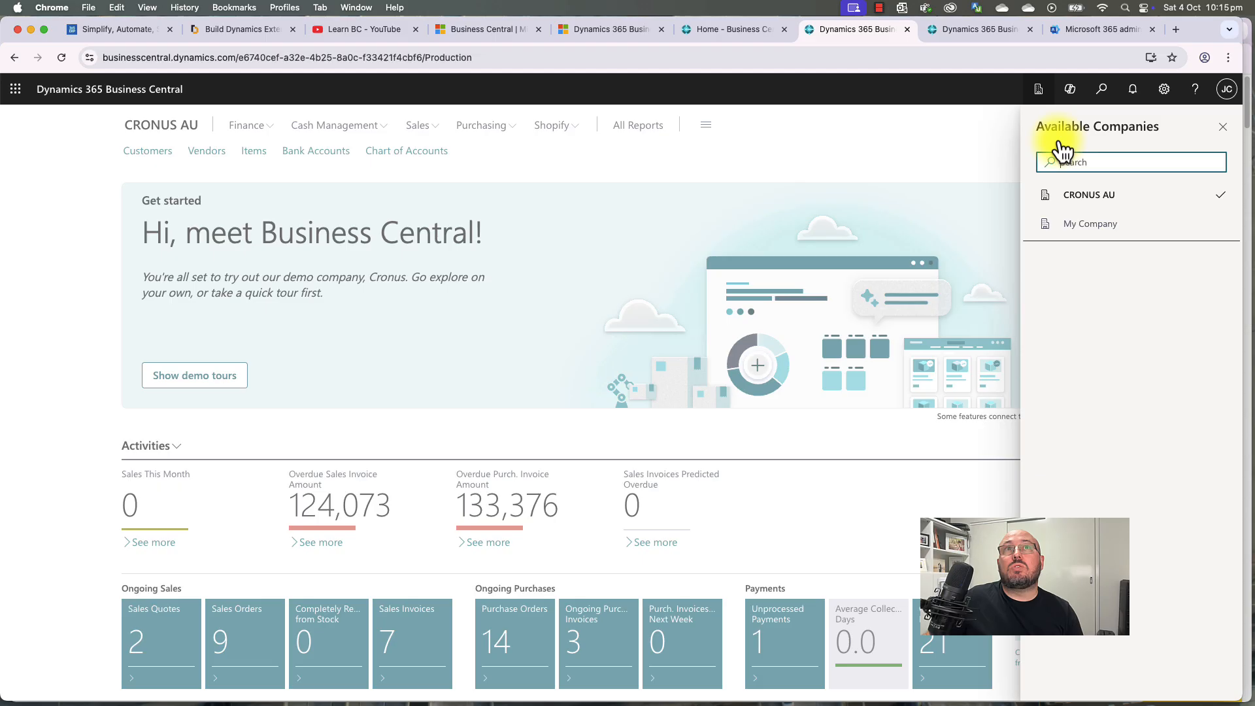
click(1093, 223)
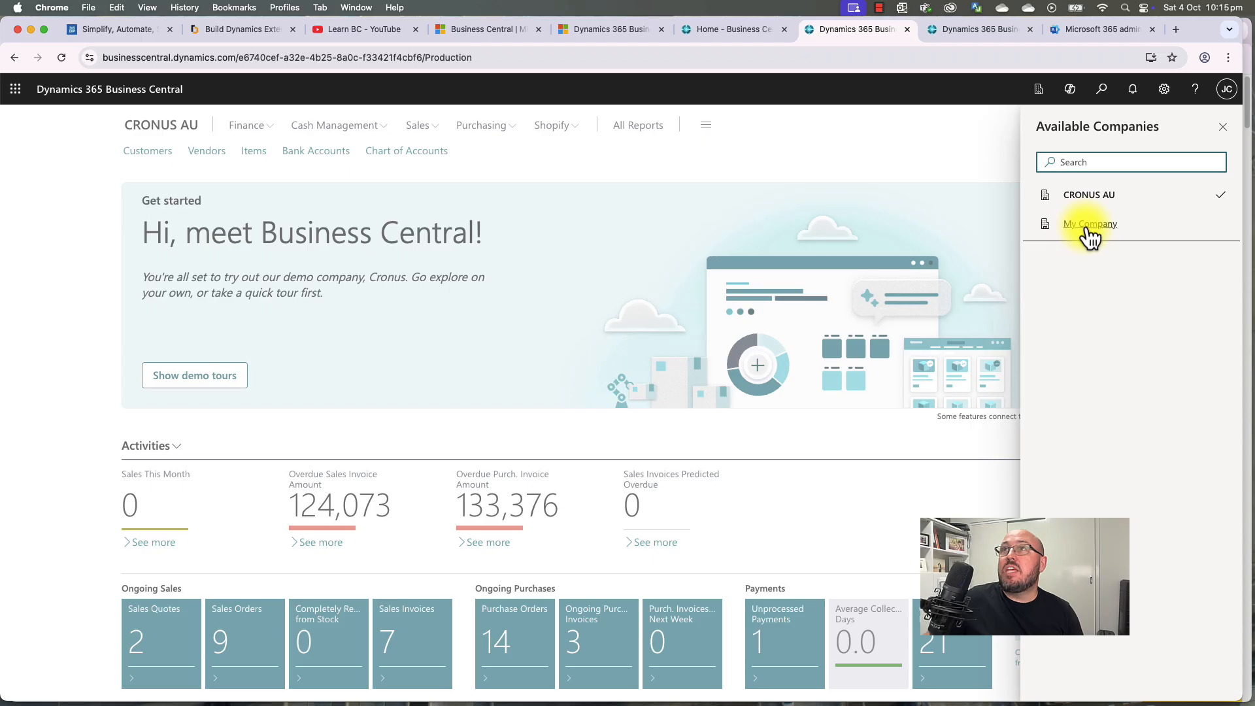
click(1090, 235)
click(1181, 258)
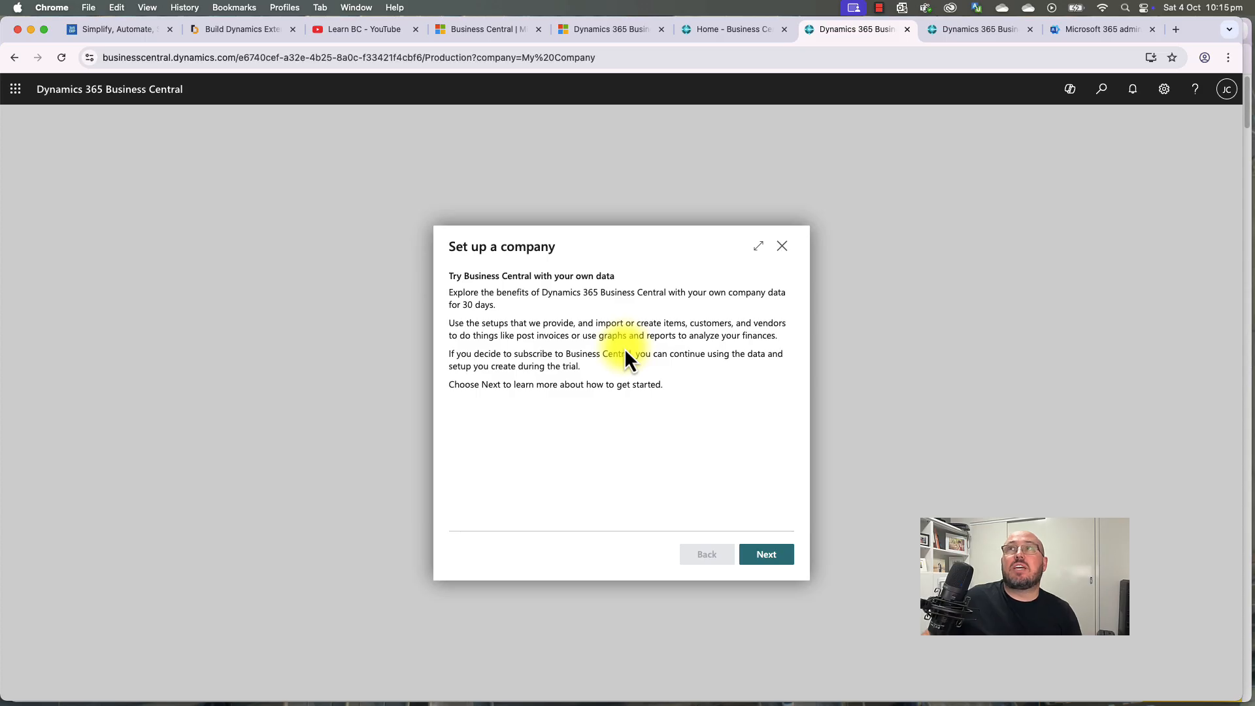
Step: Accept the Terms & Conditions and get started with My Company
click(766, 563)
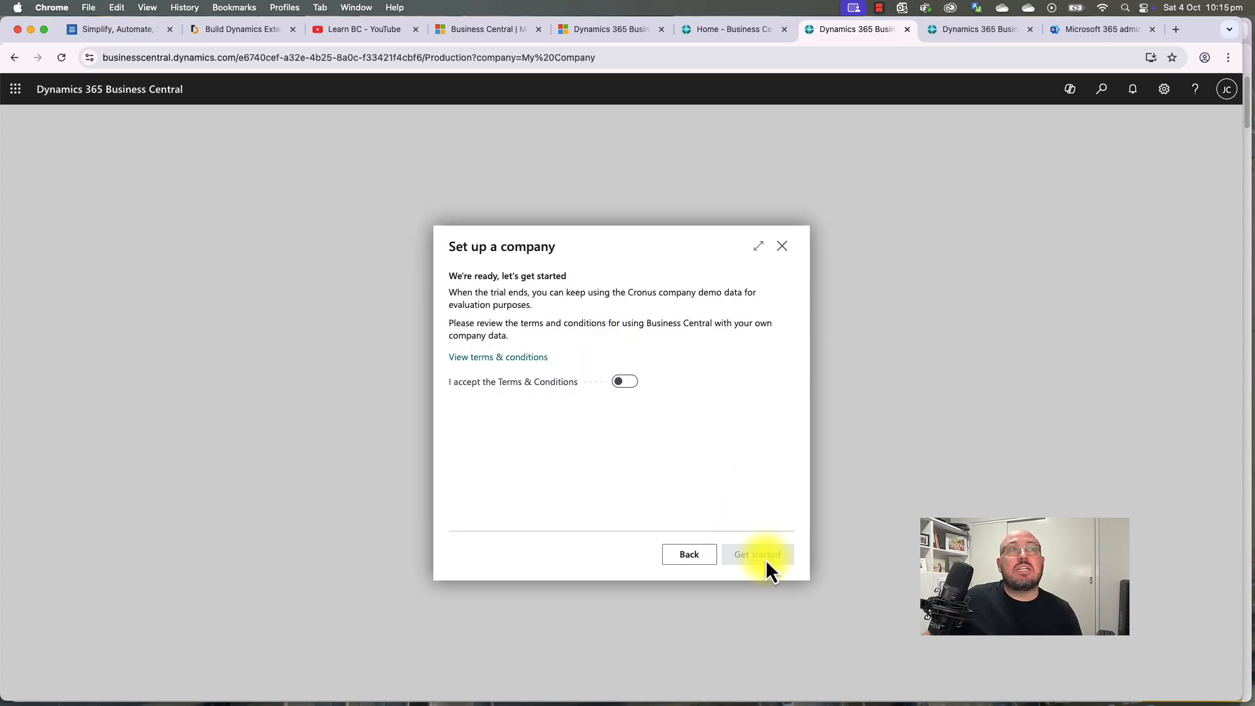
click(625, 383)
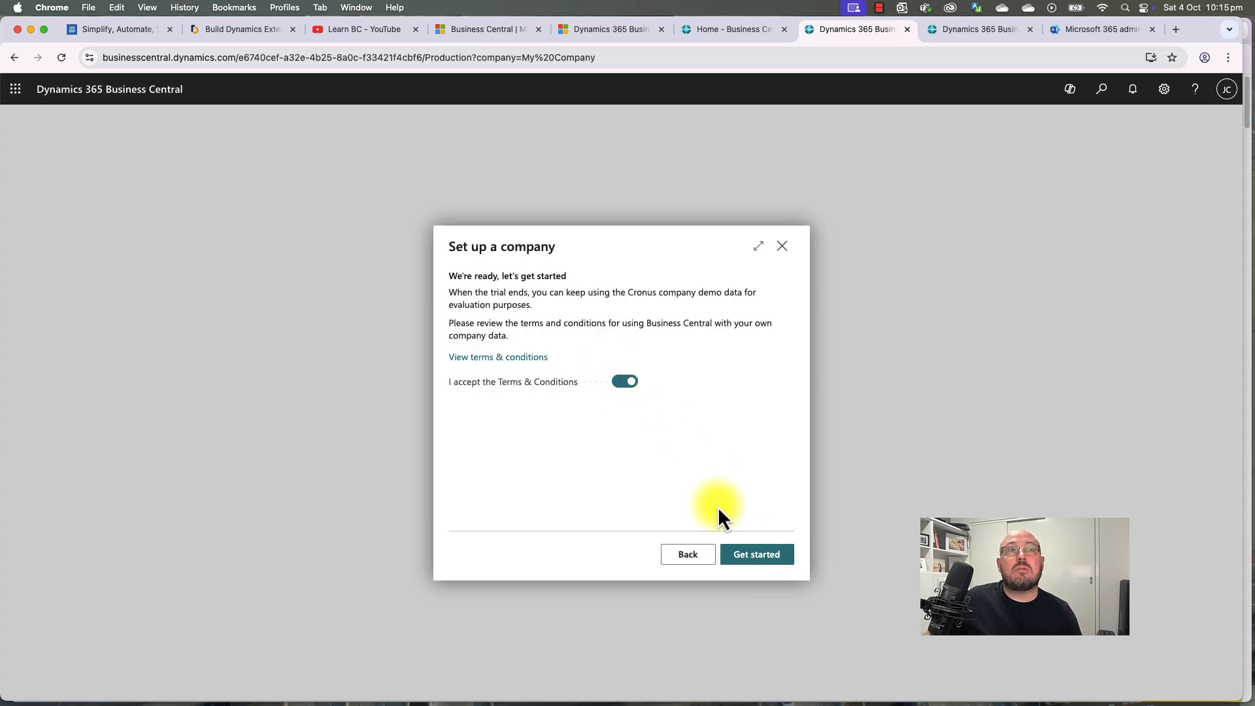
click(756, 556)
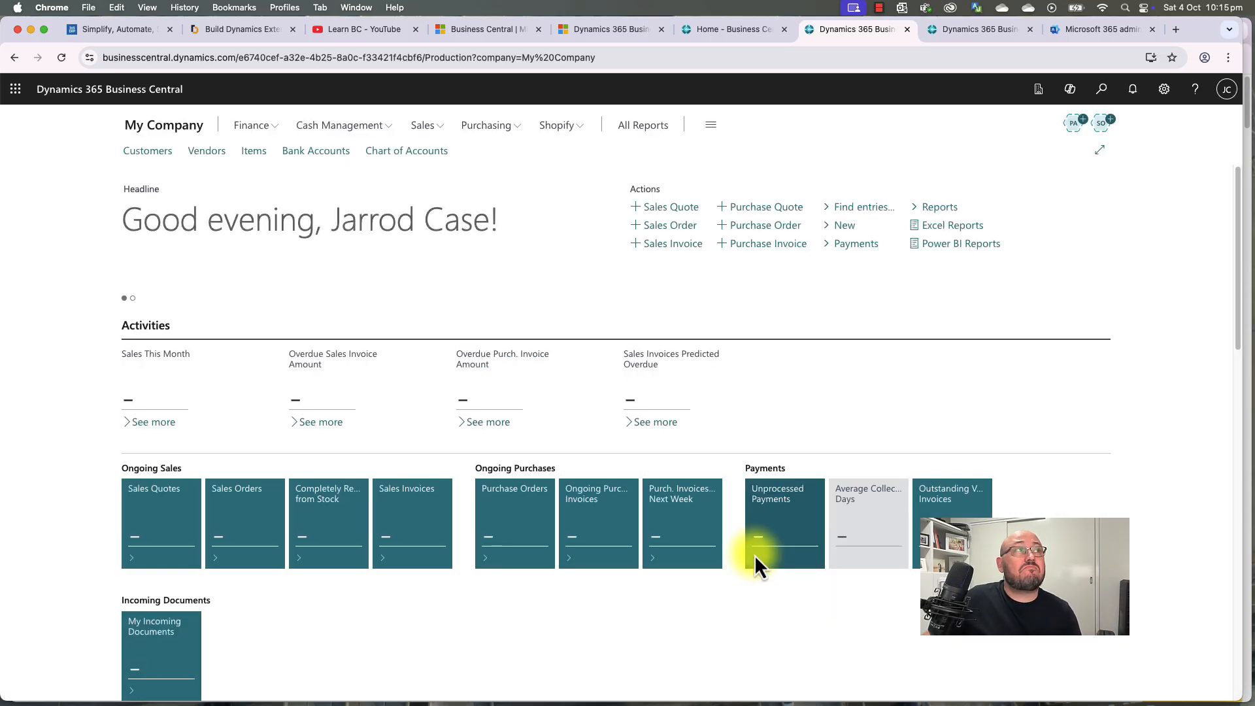
click(1038, 89)
click(937, 171)
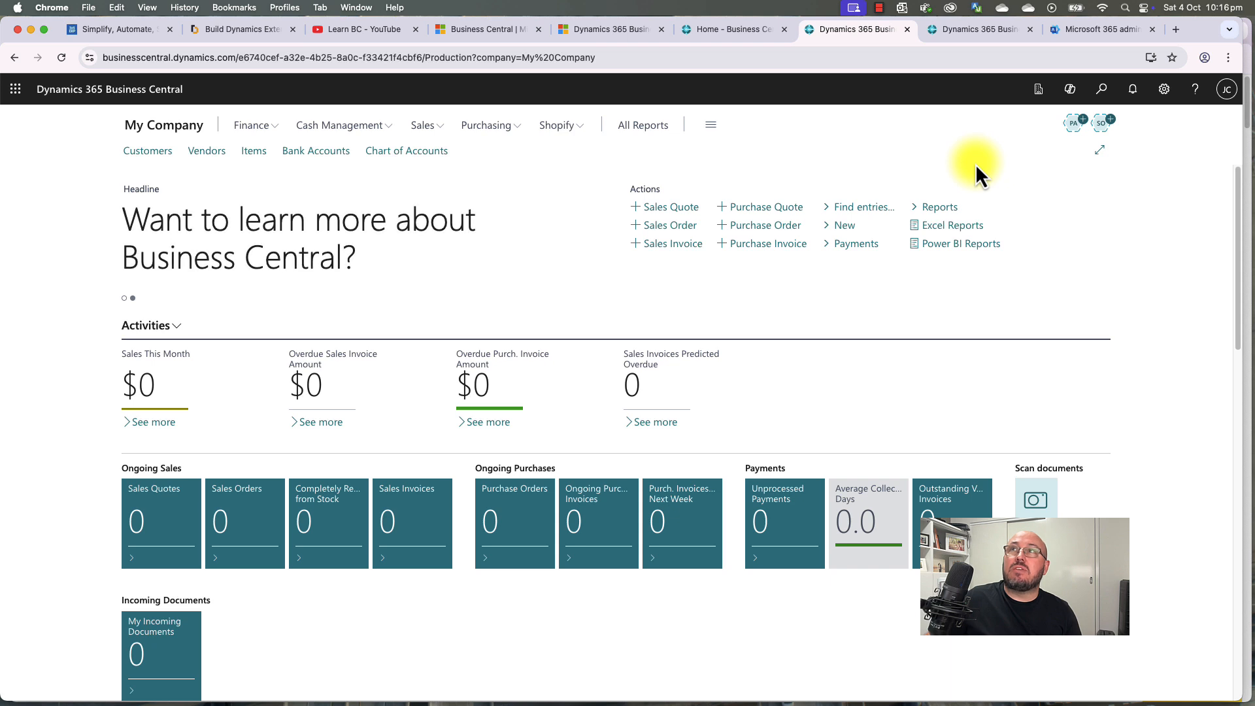
Step: Search Tell me for 'compani' and open the Companies page
click(1038, 90)
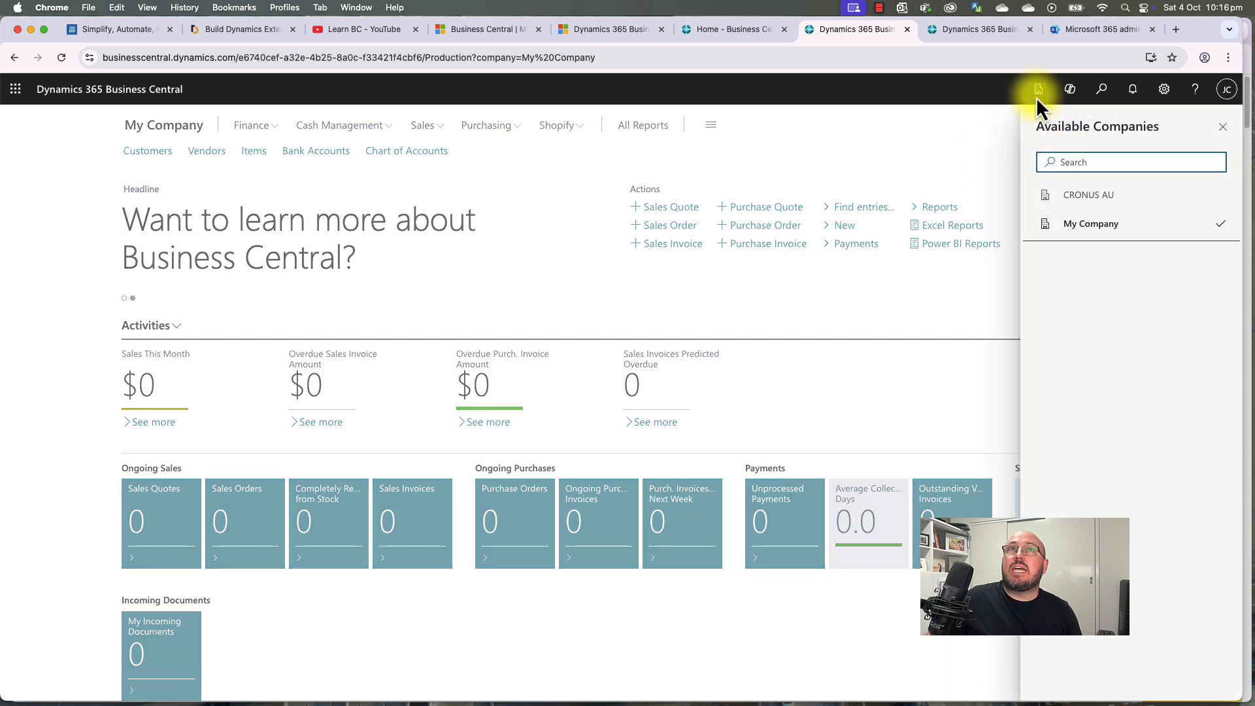
click(1013, 145)
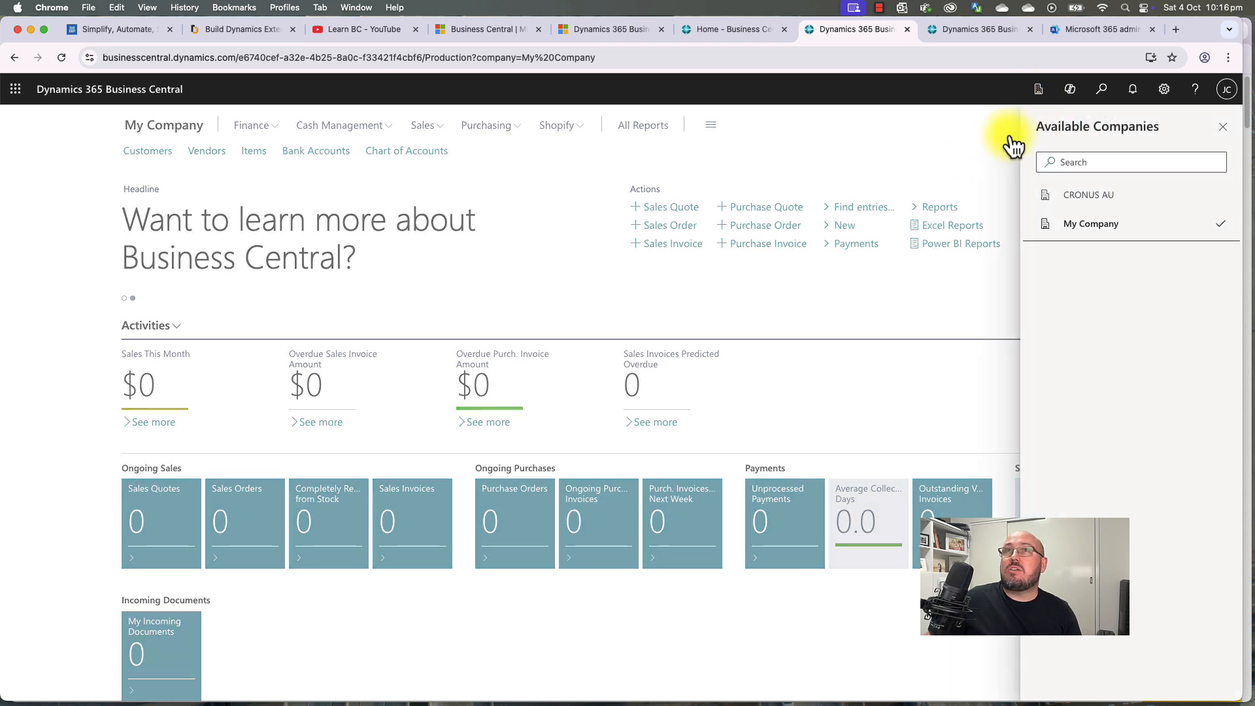
click(1102, 90)
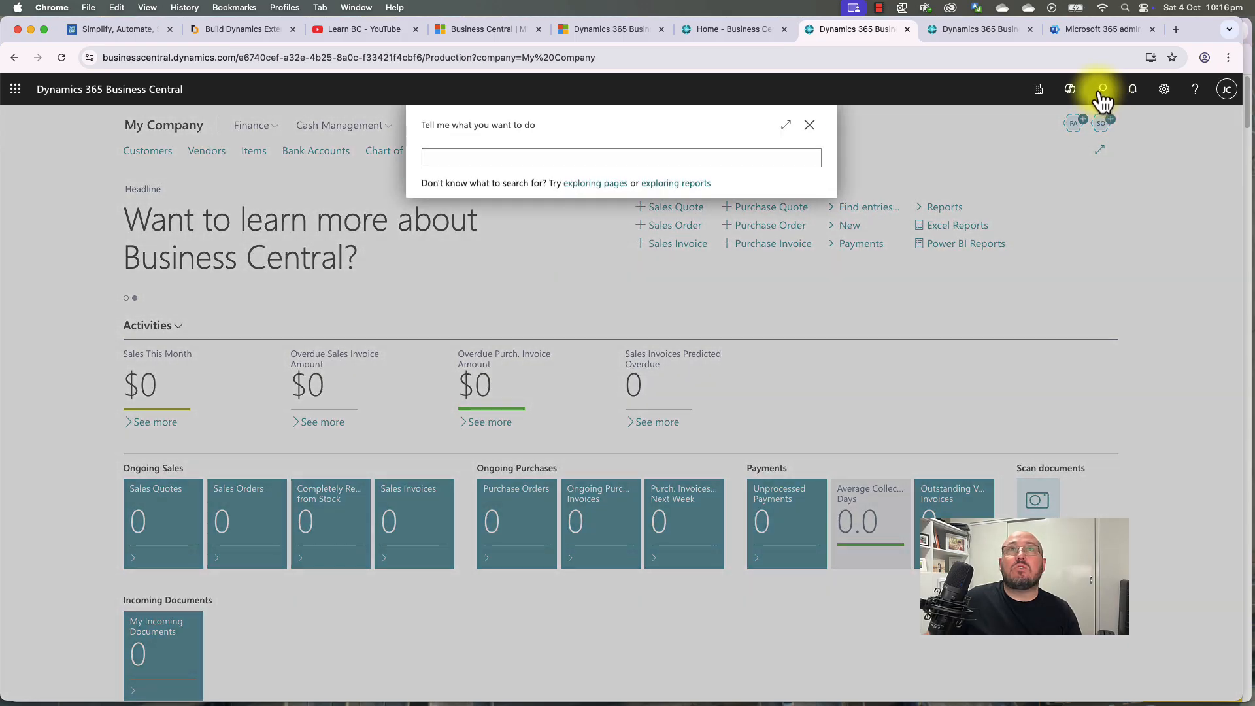
click(1103, 91)
click(1102, 90)
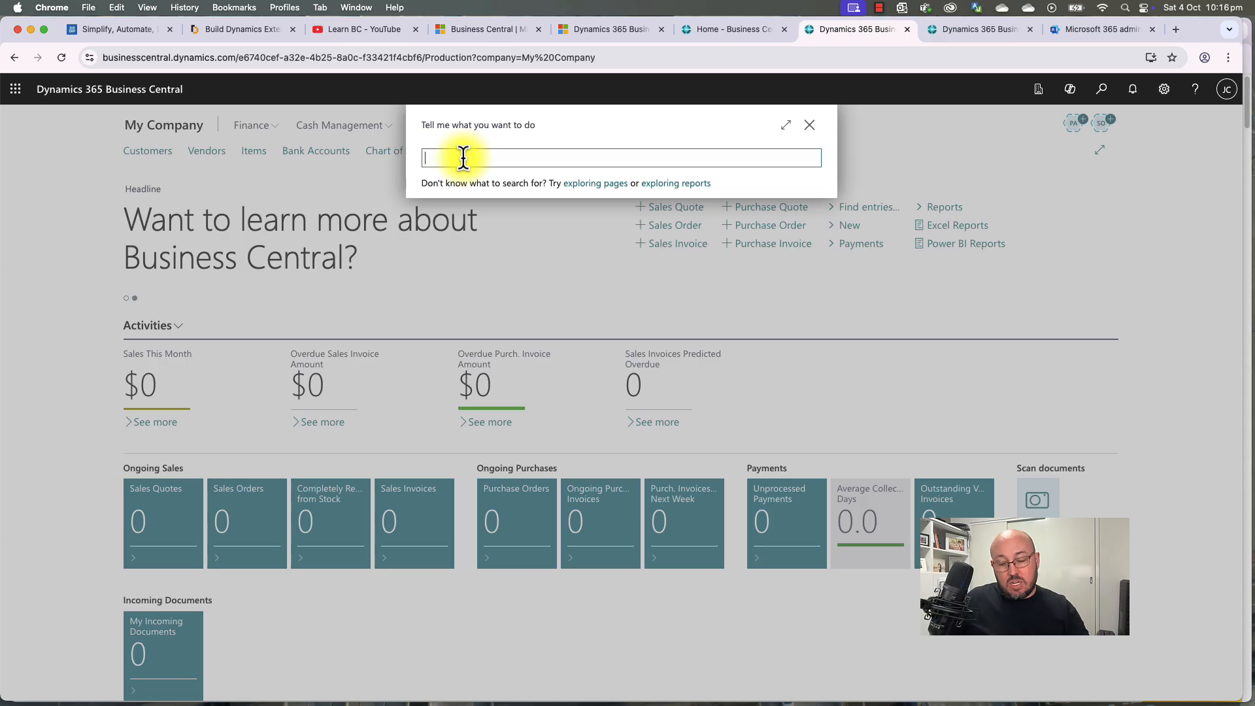
text(compani)
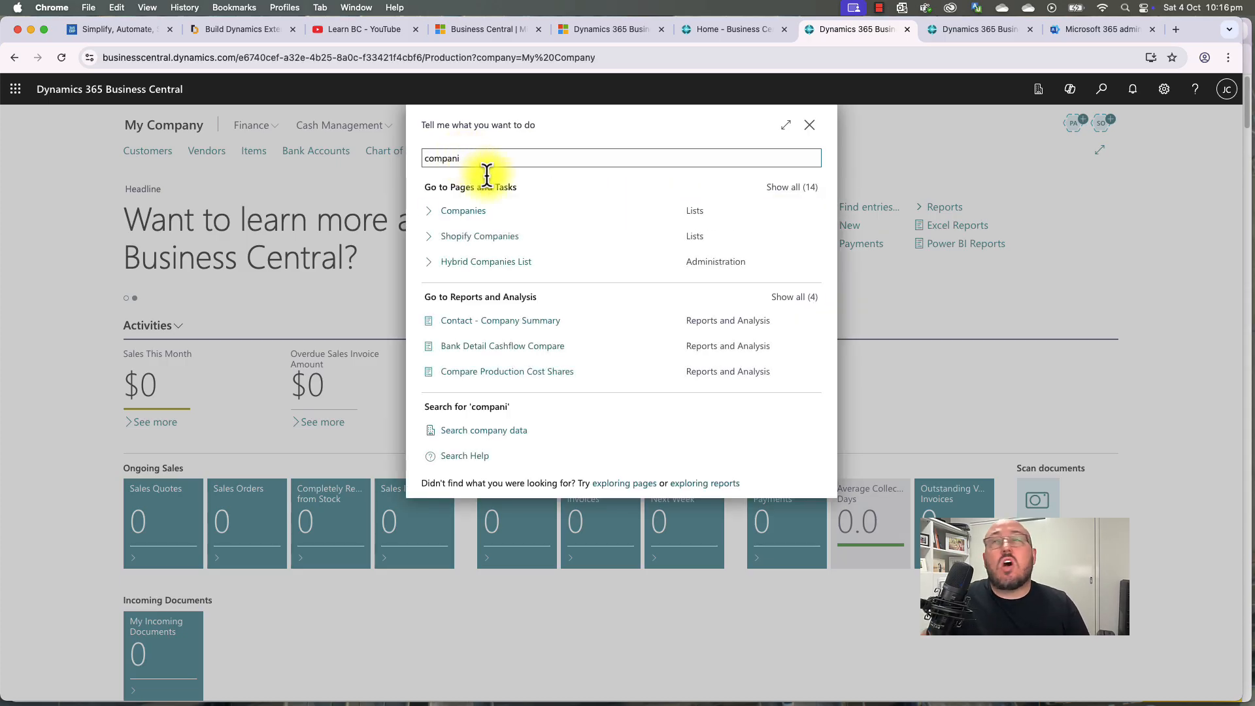
click(465, 215)
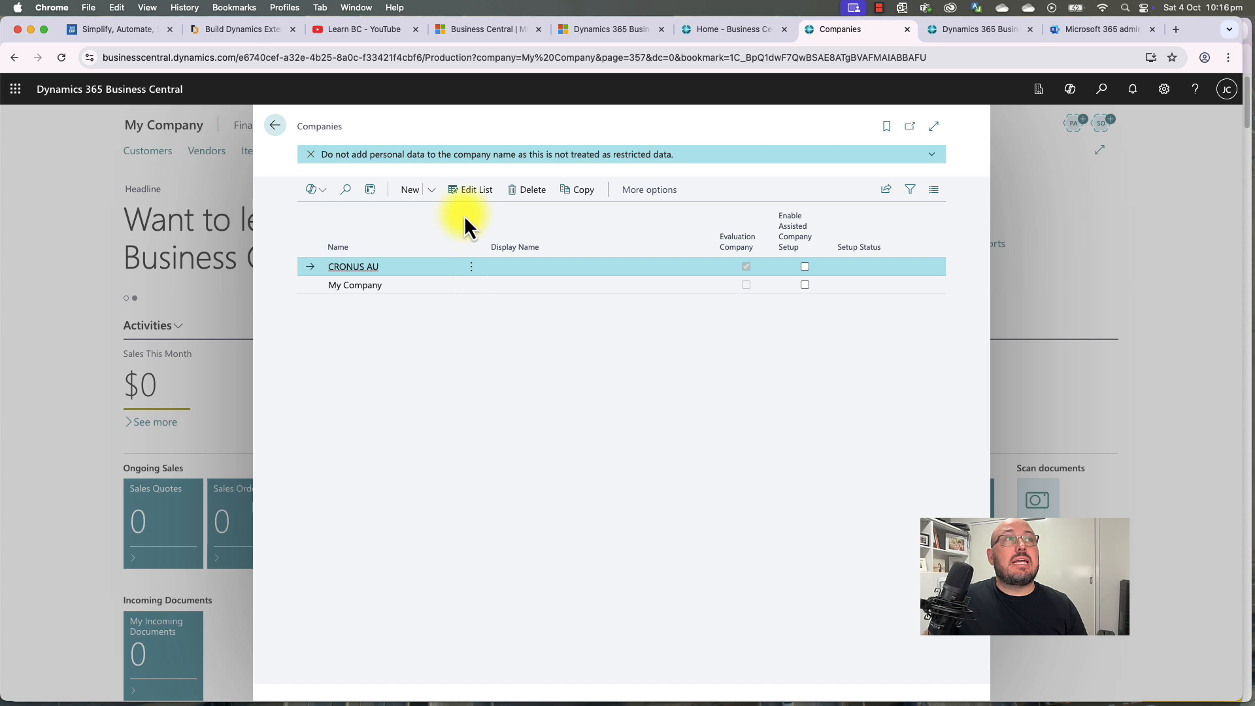
Step: Start the Create New Company assisted setup from the Companies list's New menu
click(412, 194)
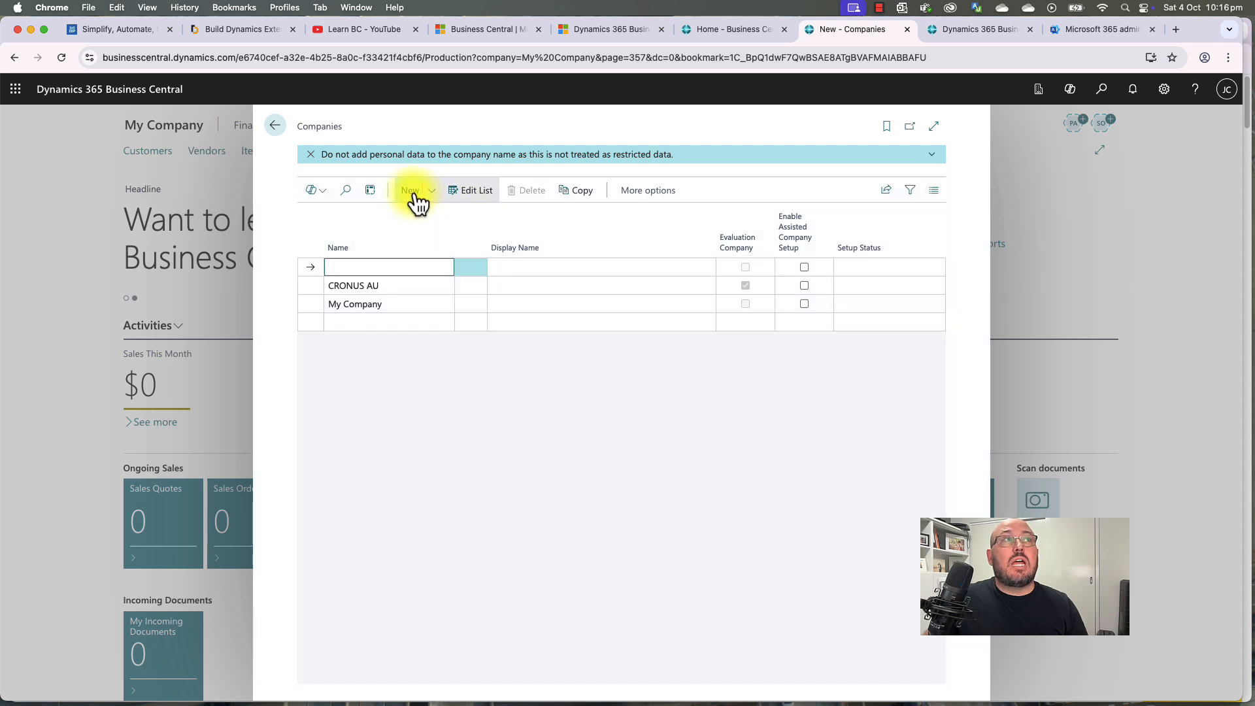
click(472, 304)
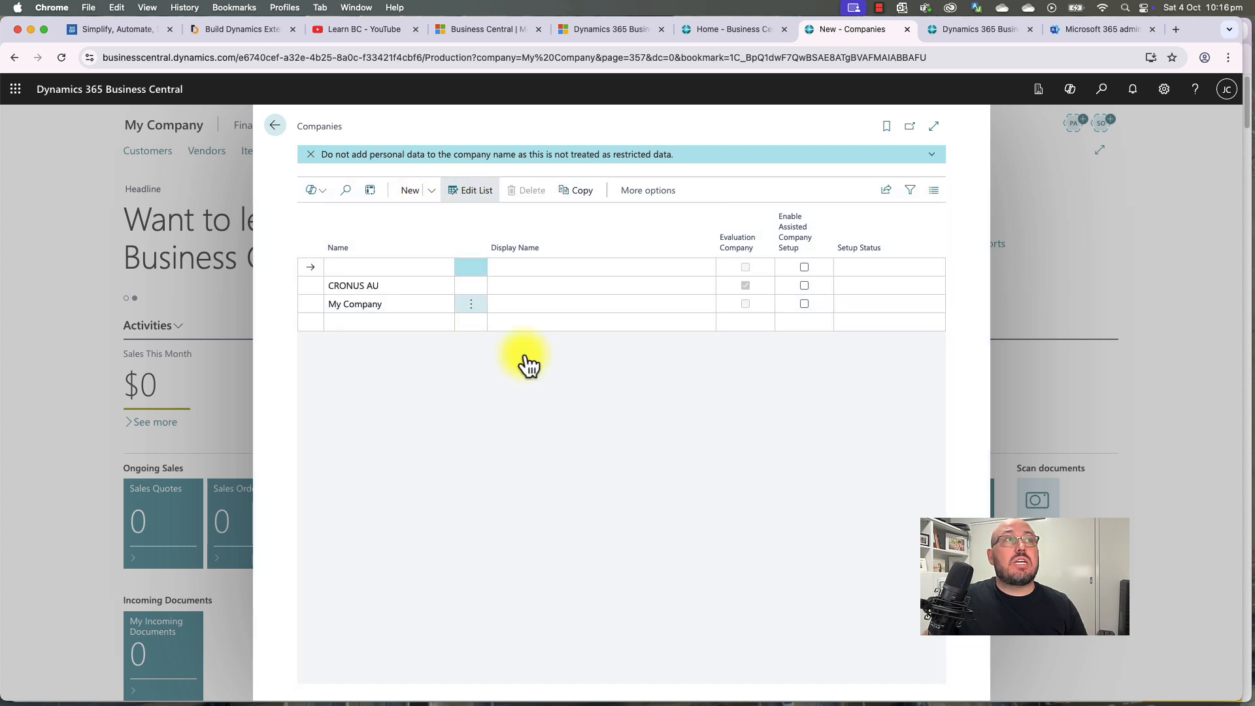
click(549, 321)
click(520, 305)
click(523, 286)
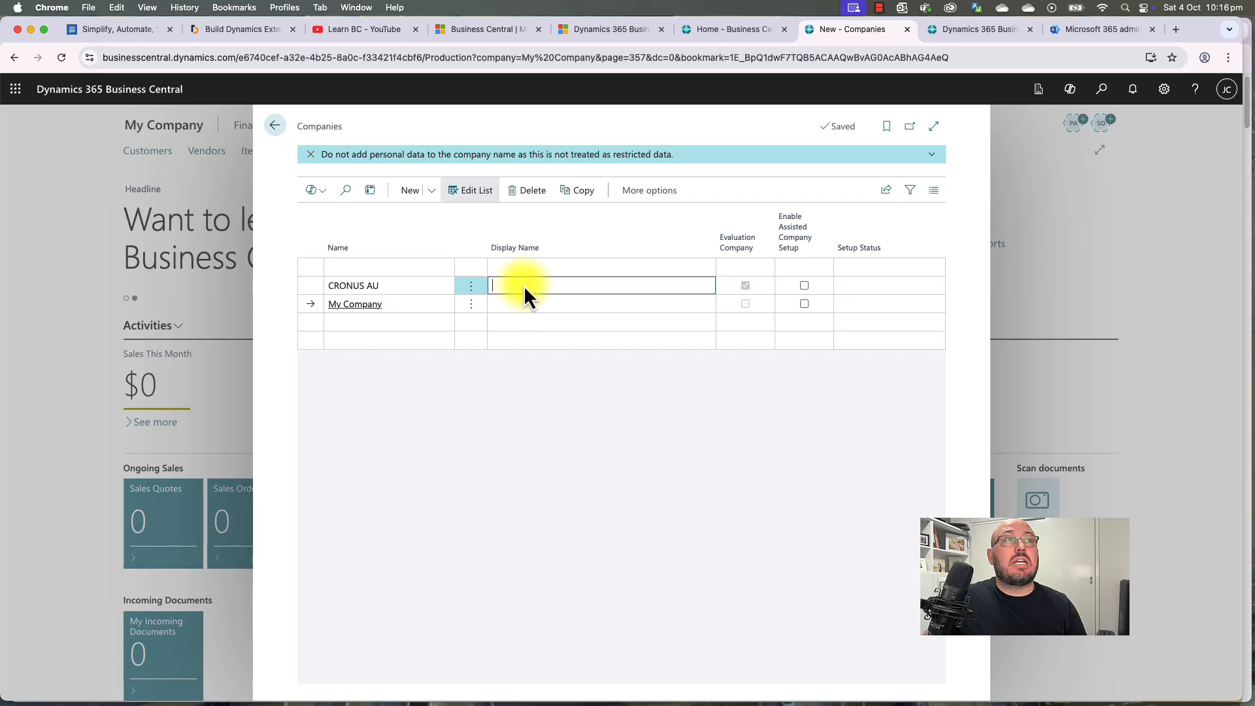
click(431, 191)
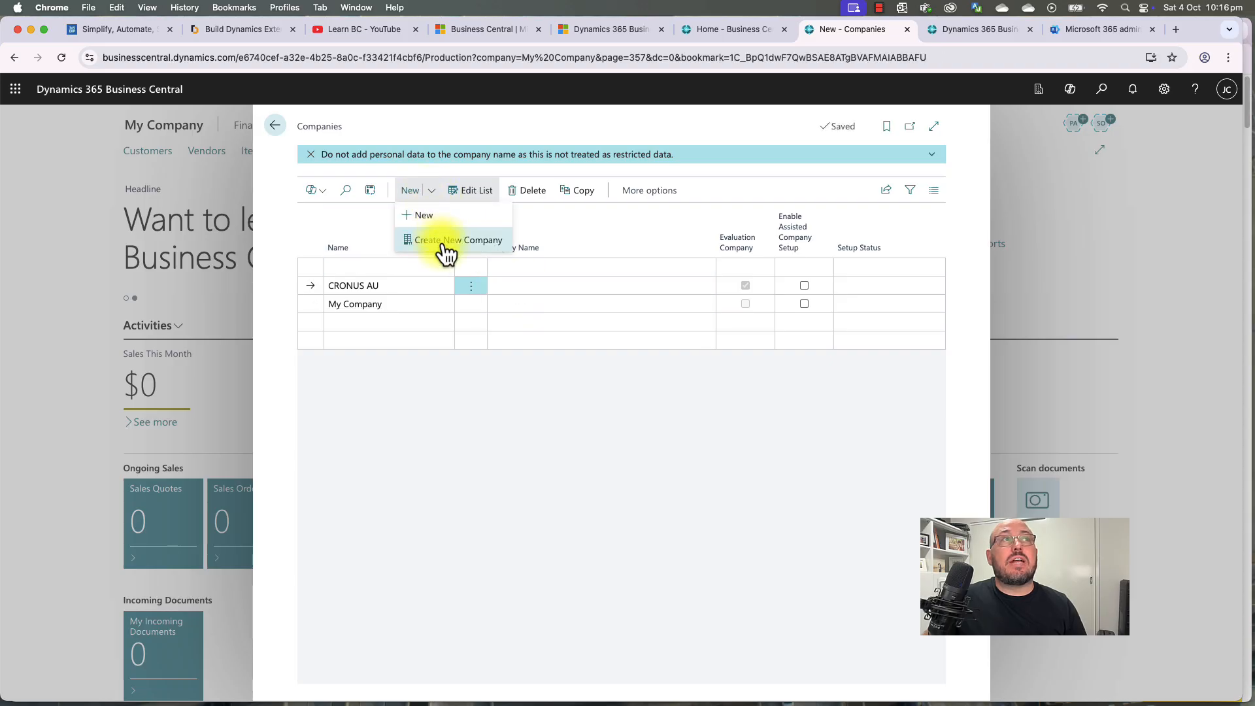
click(443, 243)
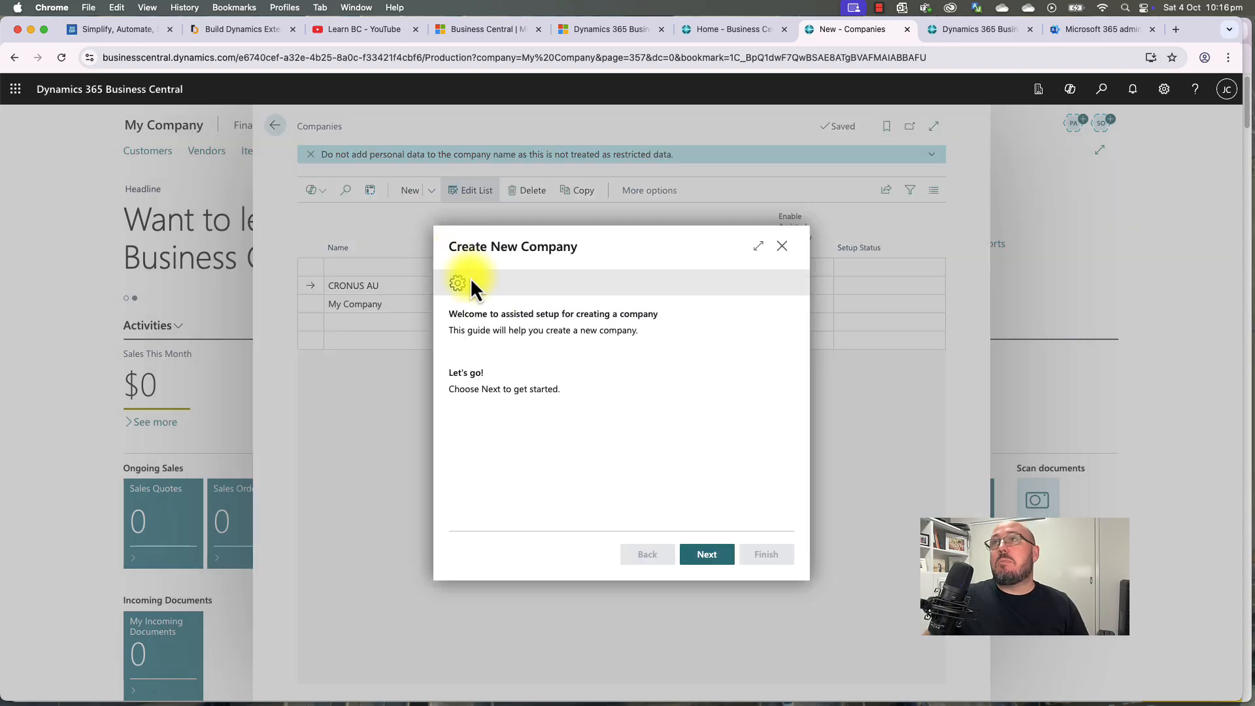
Step: Name the new company Build Dynamics Pty Ltd with Production - Setup Data Only
click(711, 557)
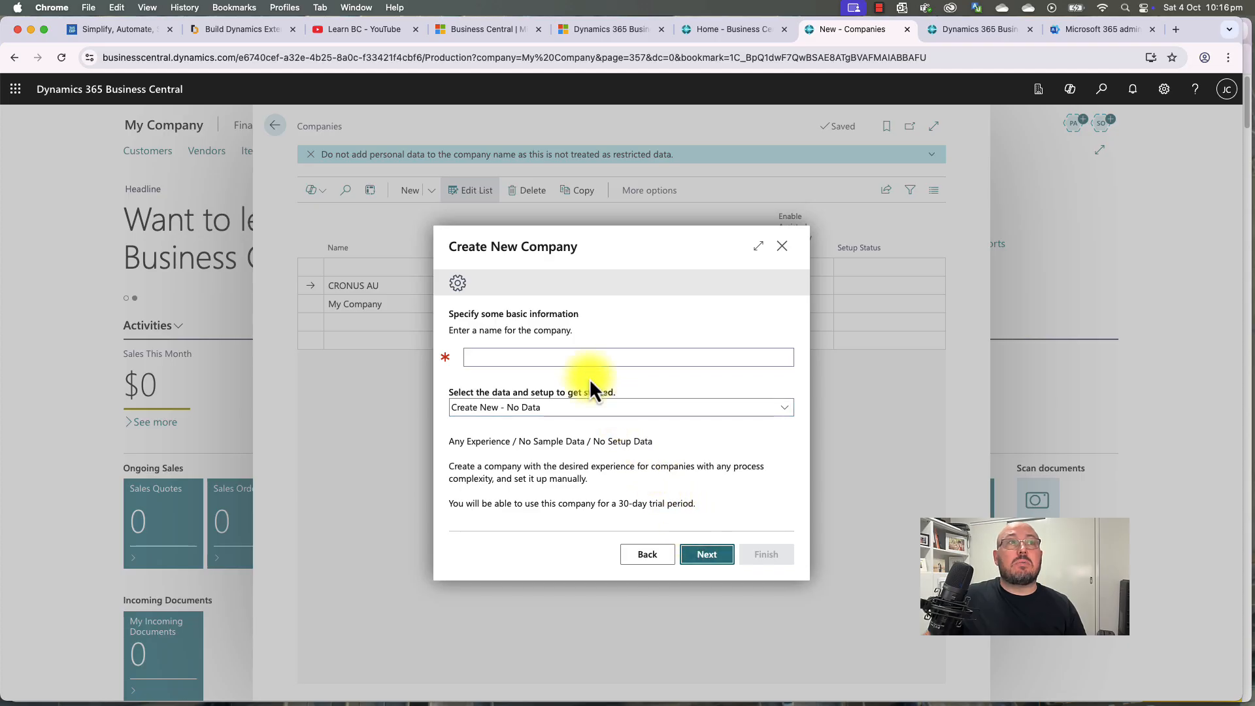
click(578, 359)
text(Bu)
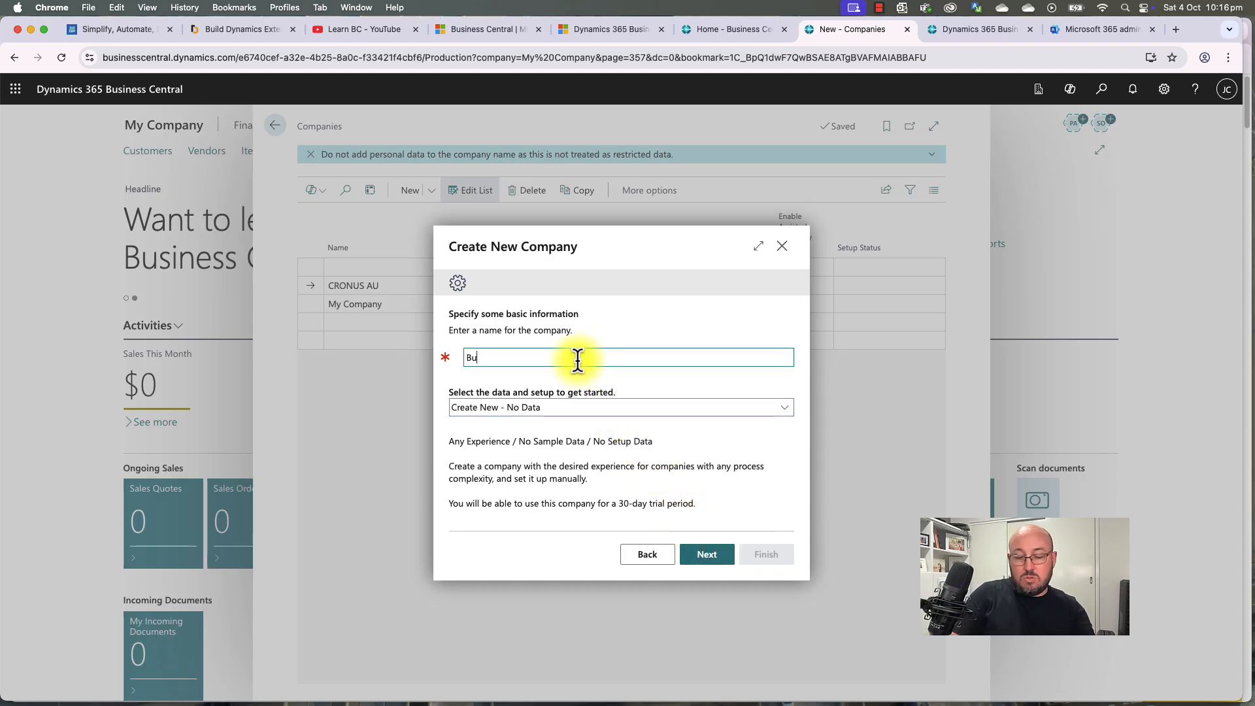
text(ild Dynamics Pty Ltd)
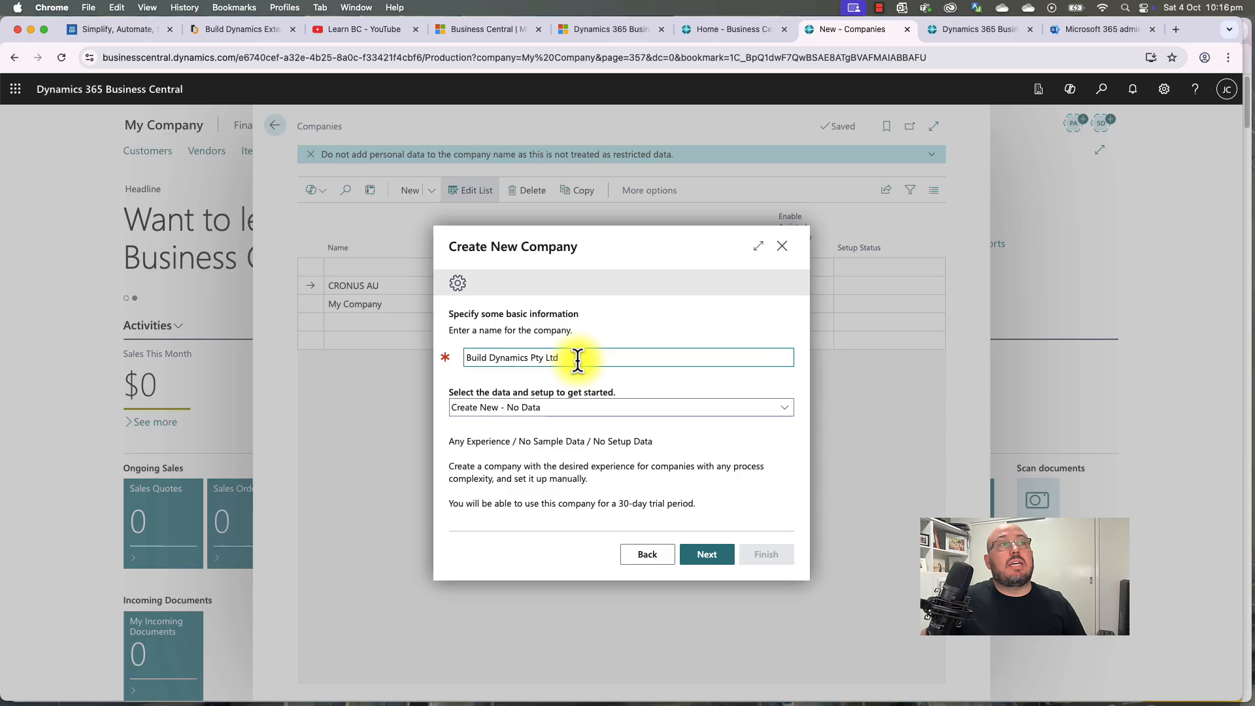
click(595, 407)
key(Up)
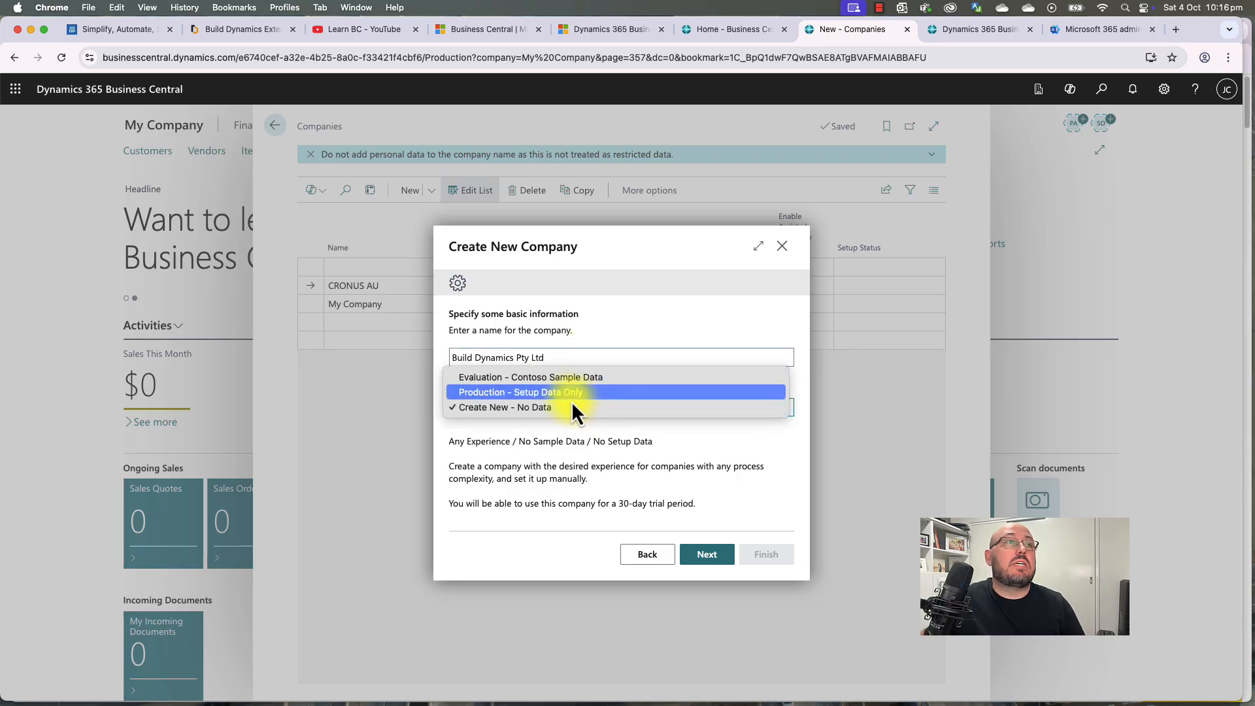
click(563, 396)
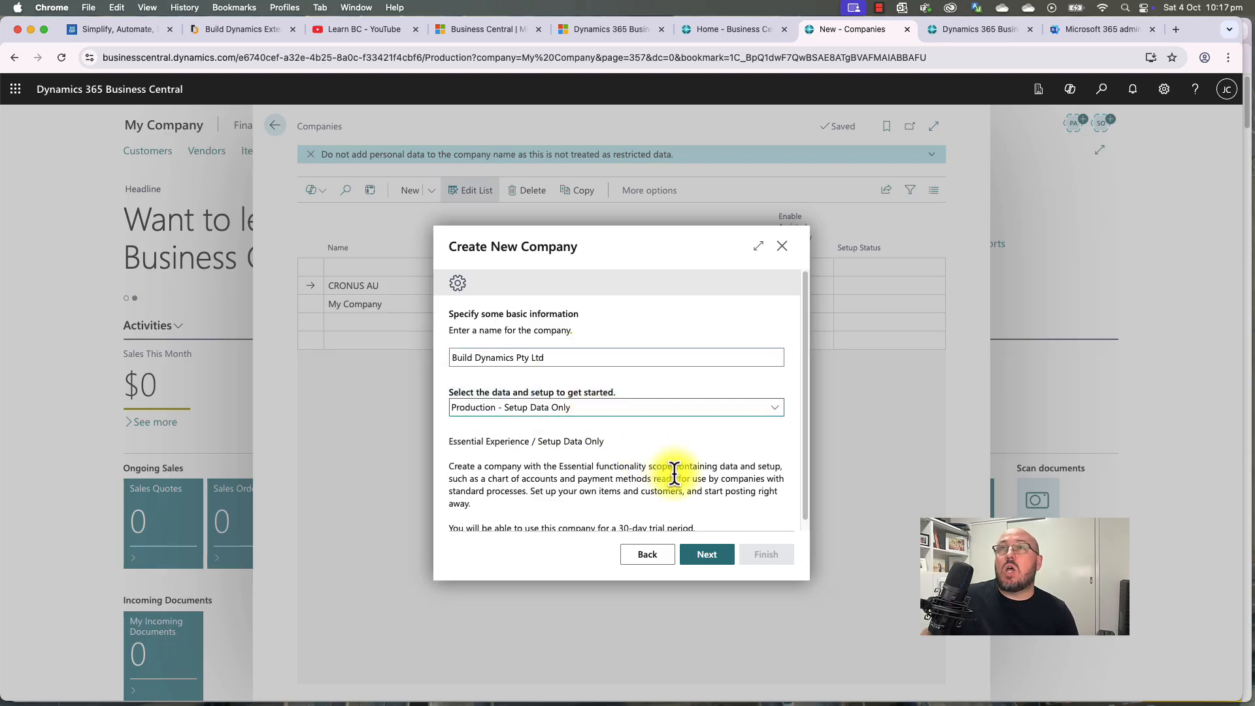
scroll(674, 472, down, 1)
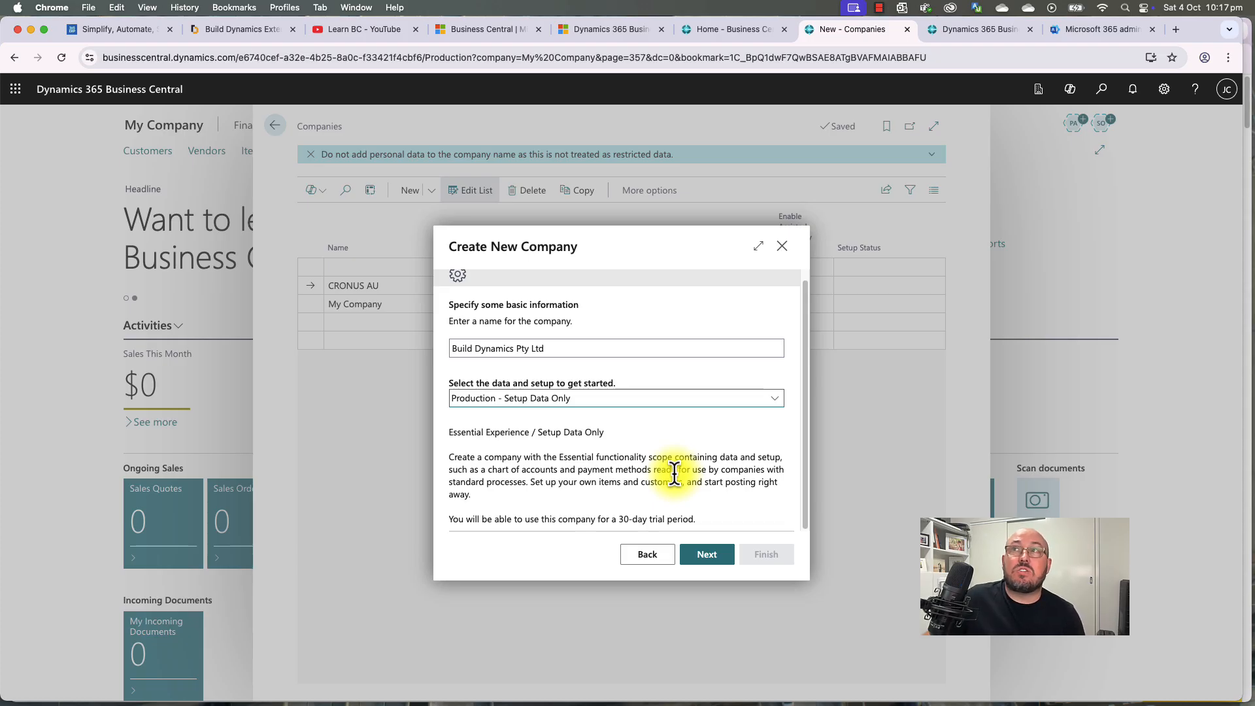
Step: Keep all modules, skip user management, and finish creating the company
click(716, 563)
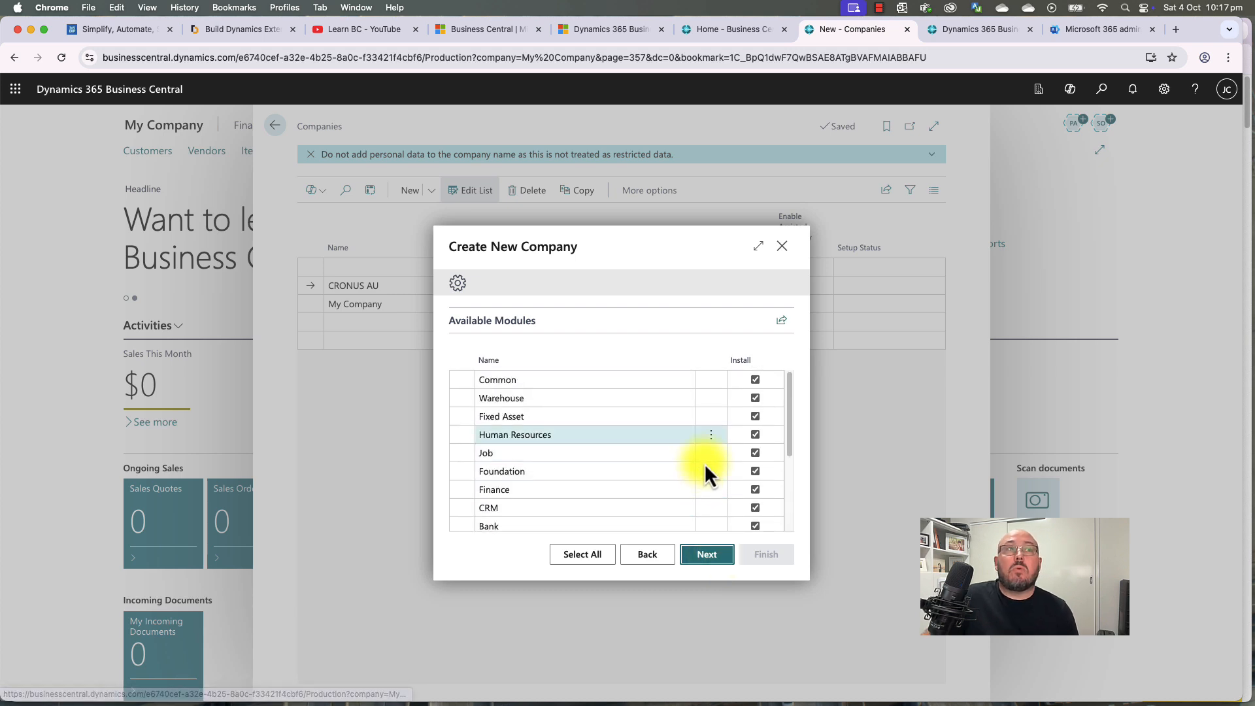
key(Down)
key(Down)
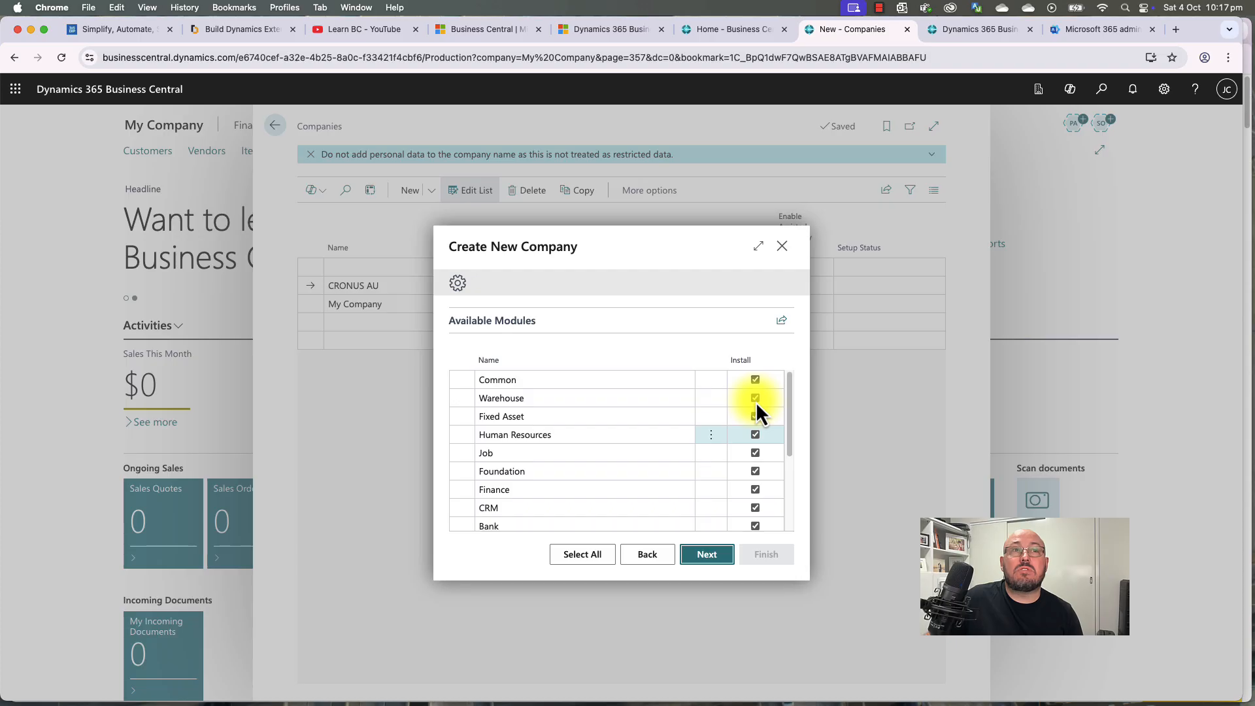
drag(787, 444, 773, 379)
click(706, 556)
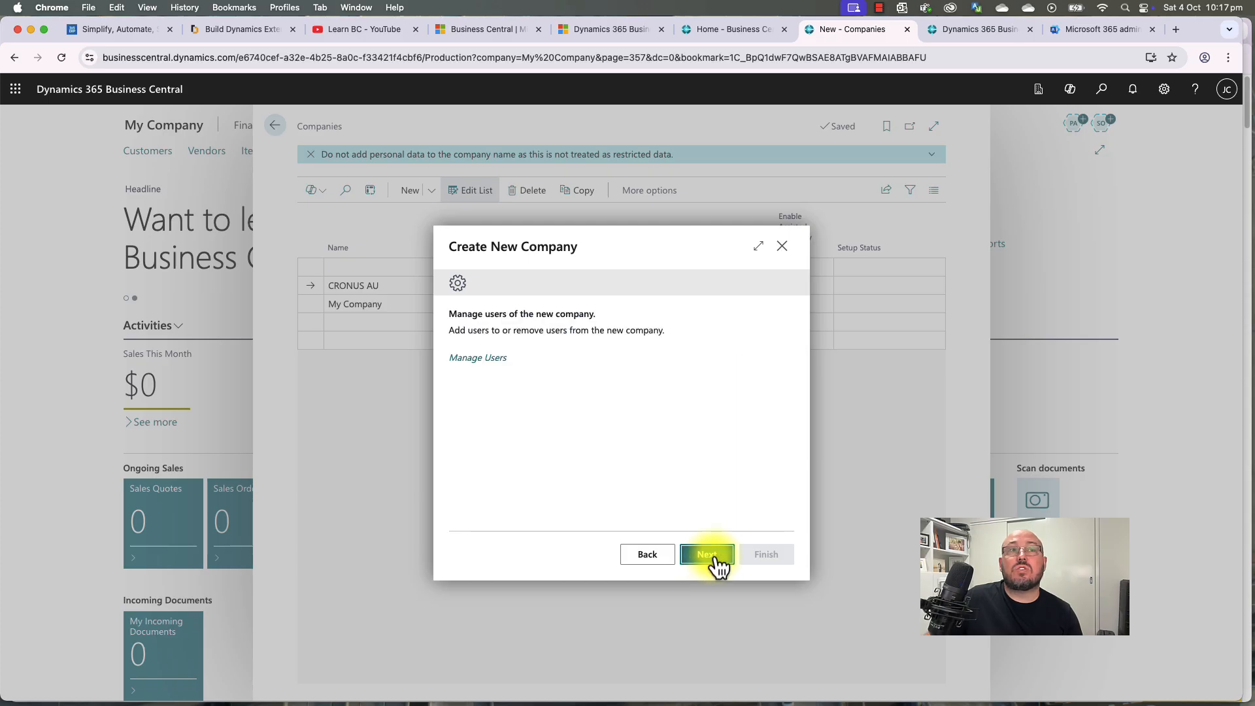
click(707, 555)
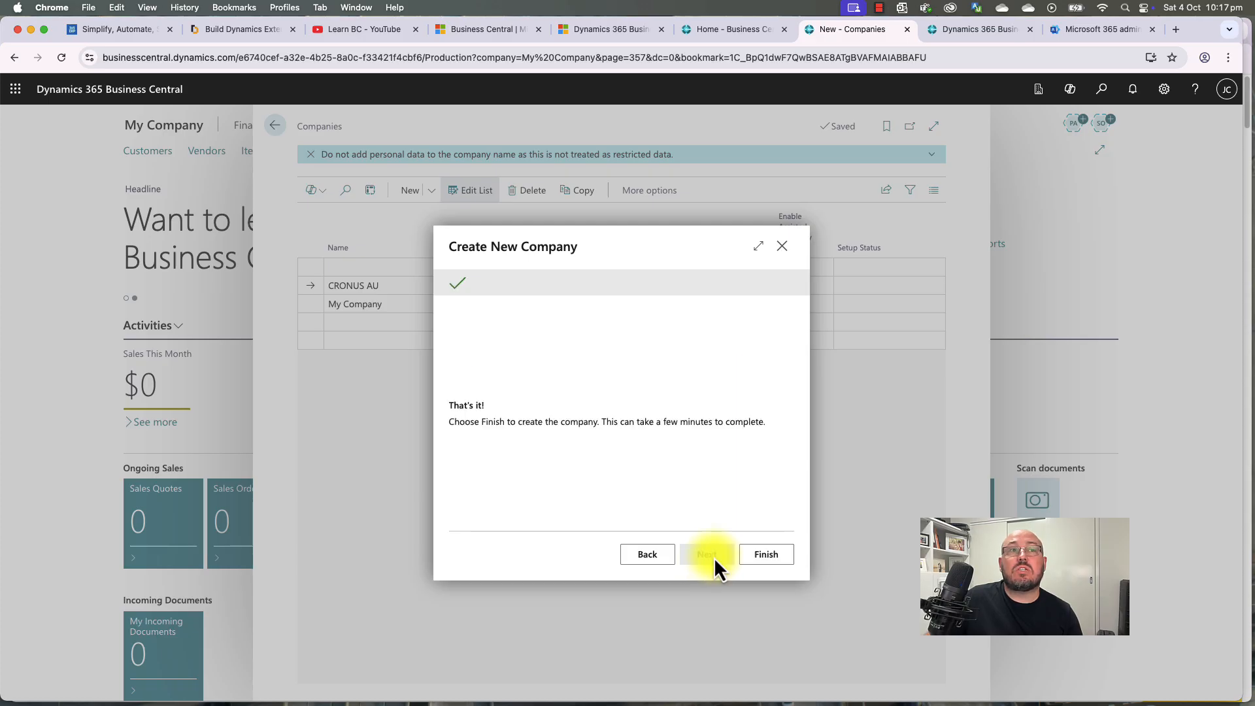
click(766, 555)
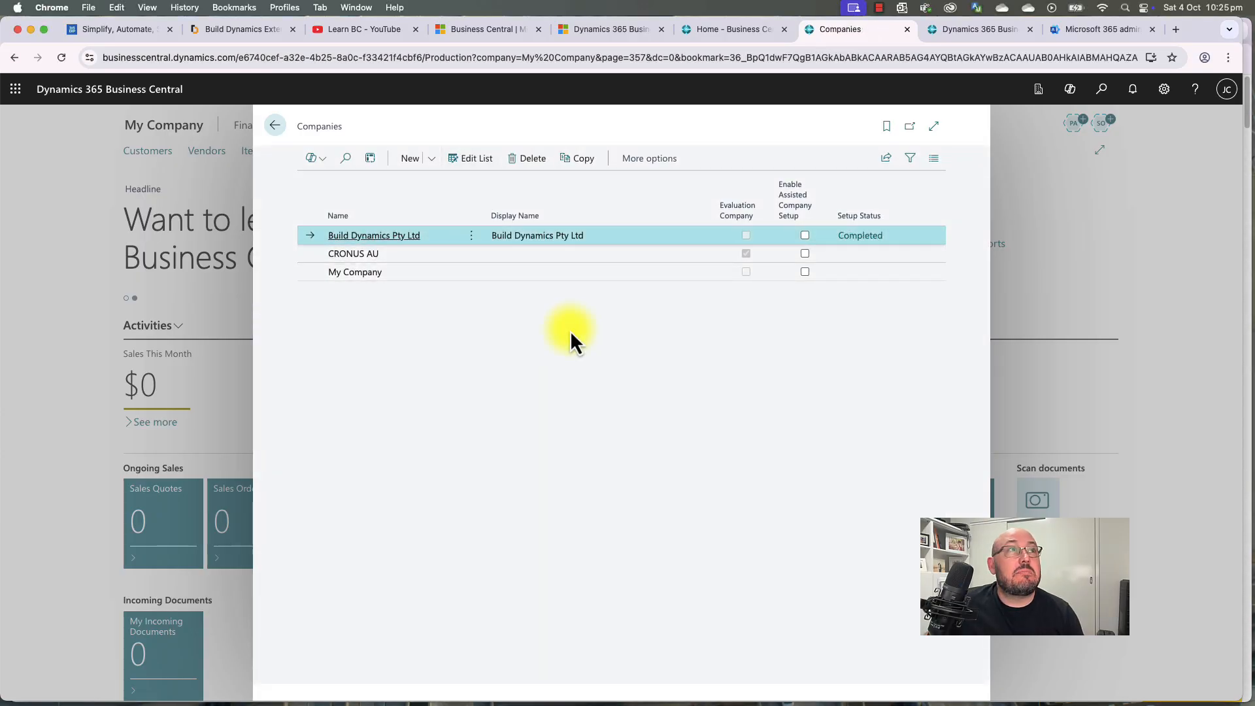
Step: Go back from the Companies list to the My Company home page
click(277, 130)
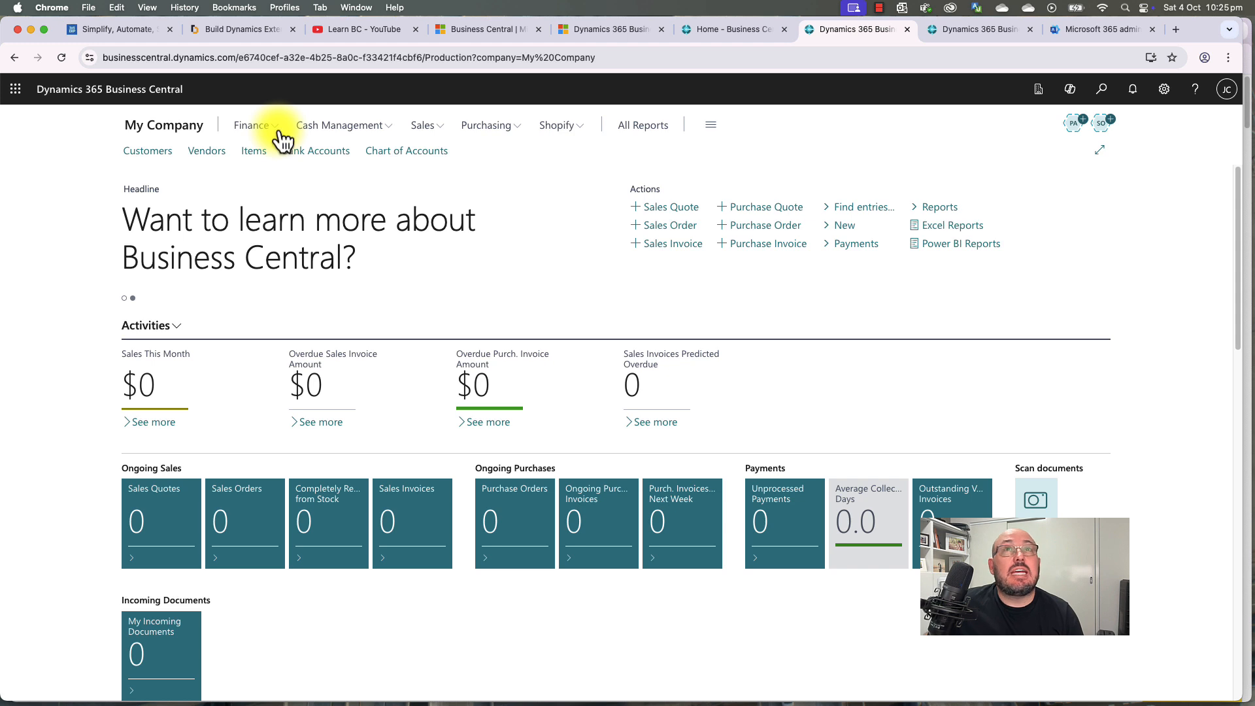
Step: In My Settings, set the company to Build Dynamics Pty Ltd
click(1038, 90)
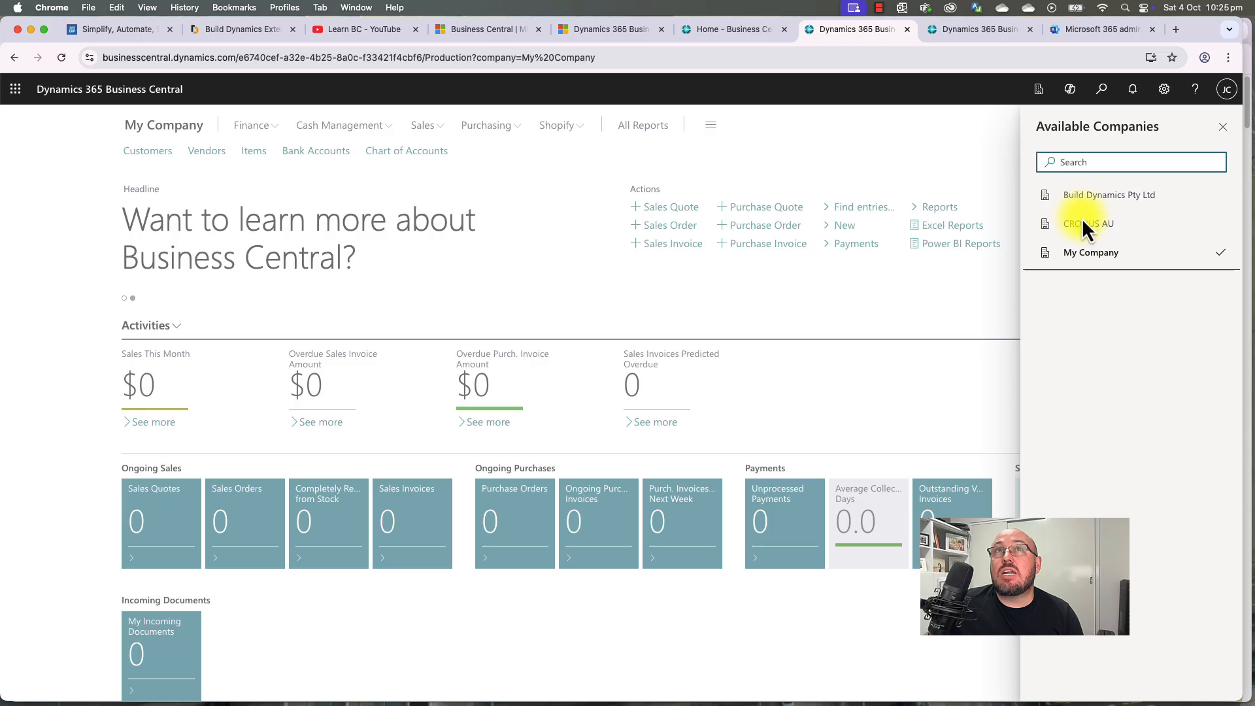
click(1164, 89)
click(1066, 200)
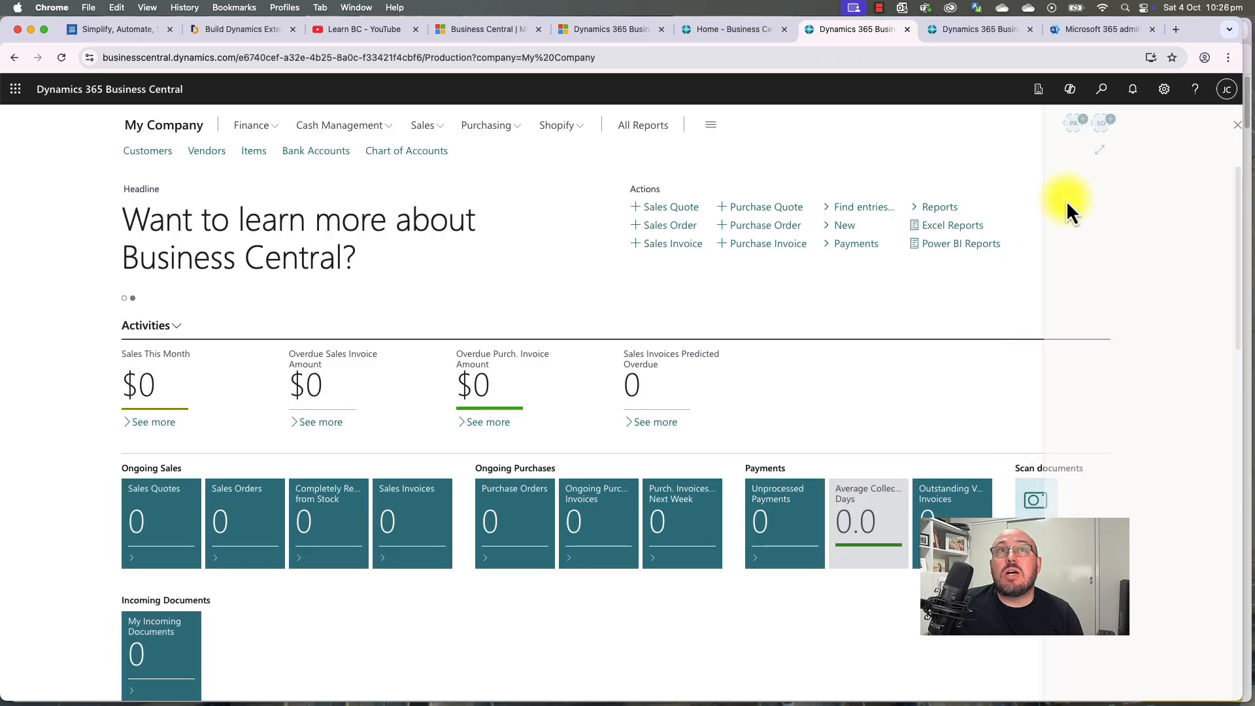
click(791, 302)
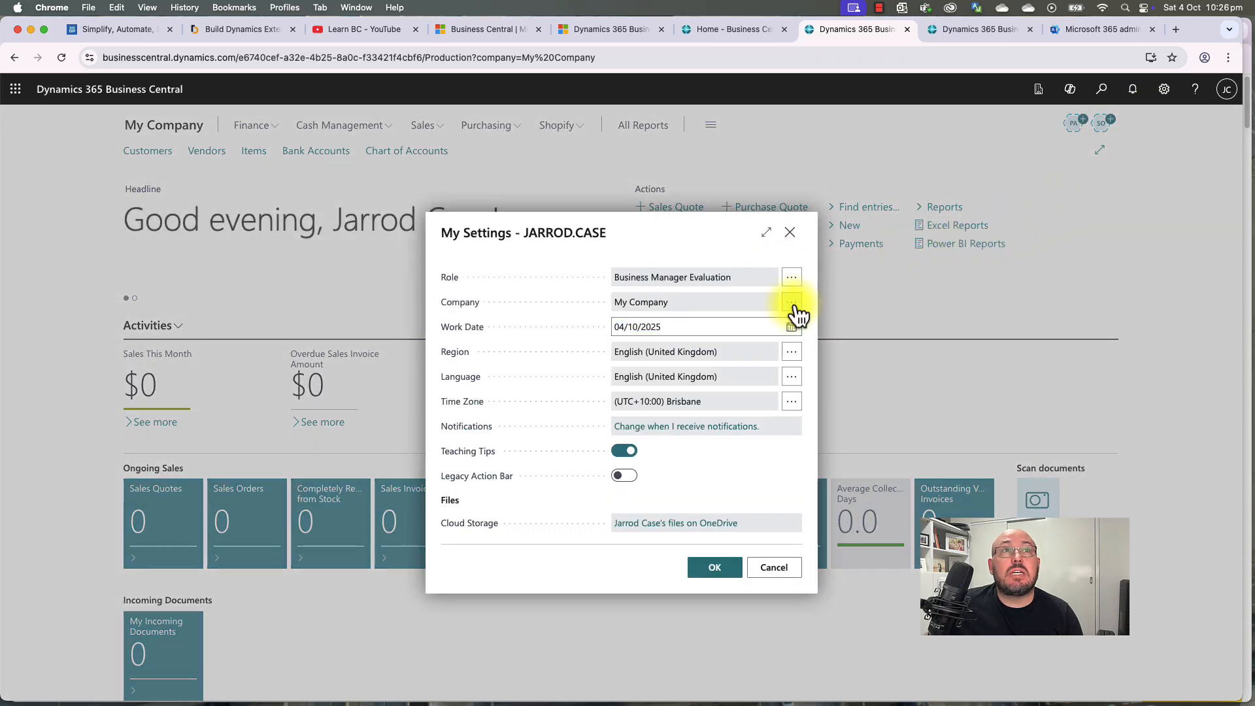
click(430, 287)
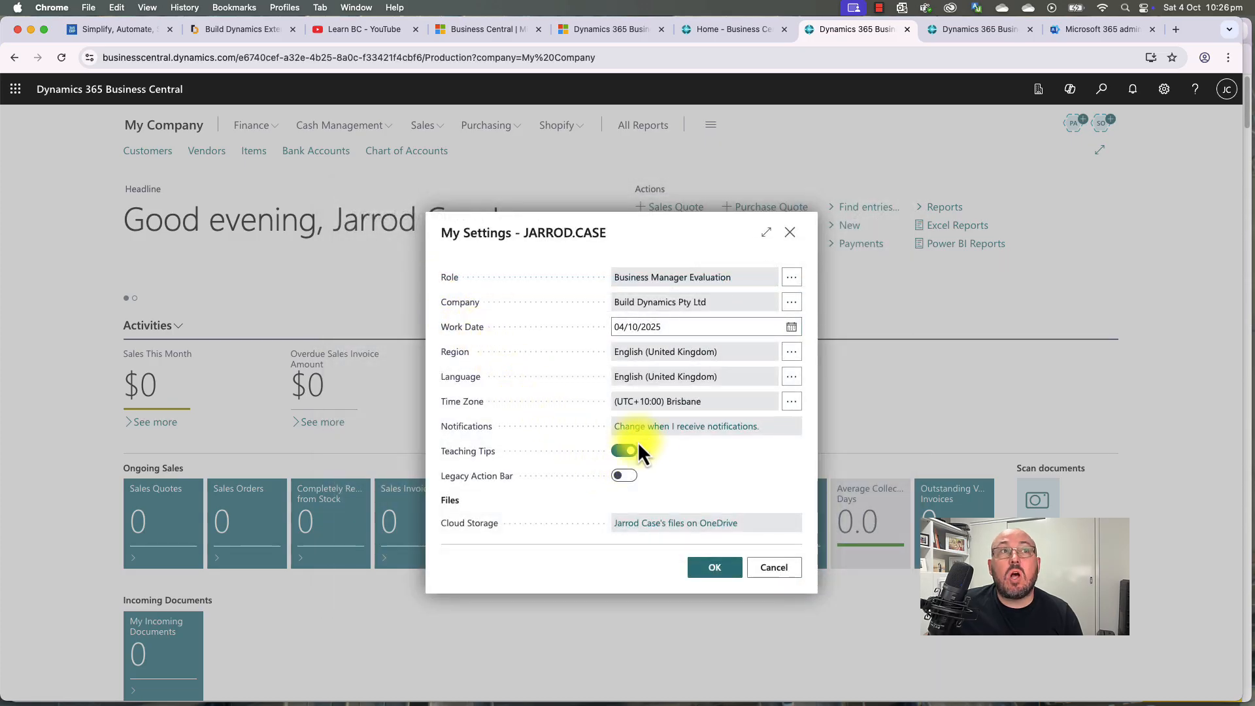
Step: Set region and language to English (Australia) and save the settings
click(791, 353)
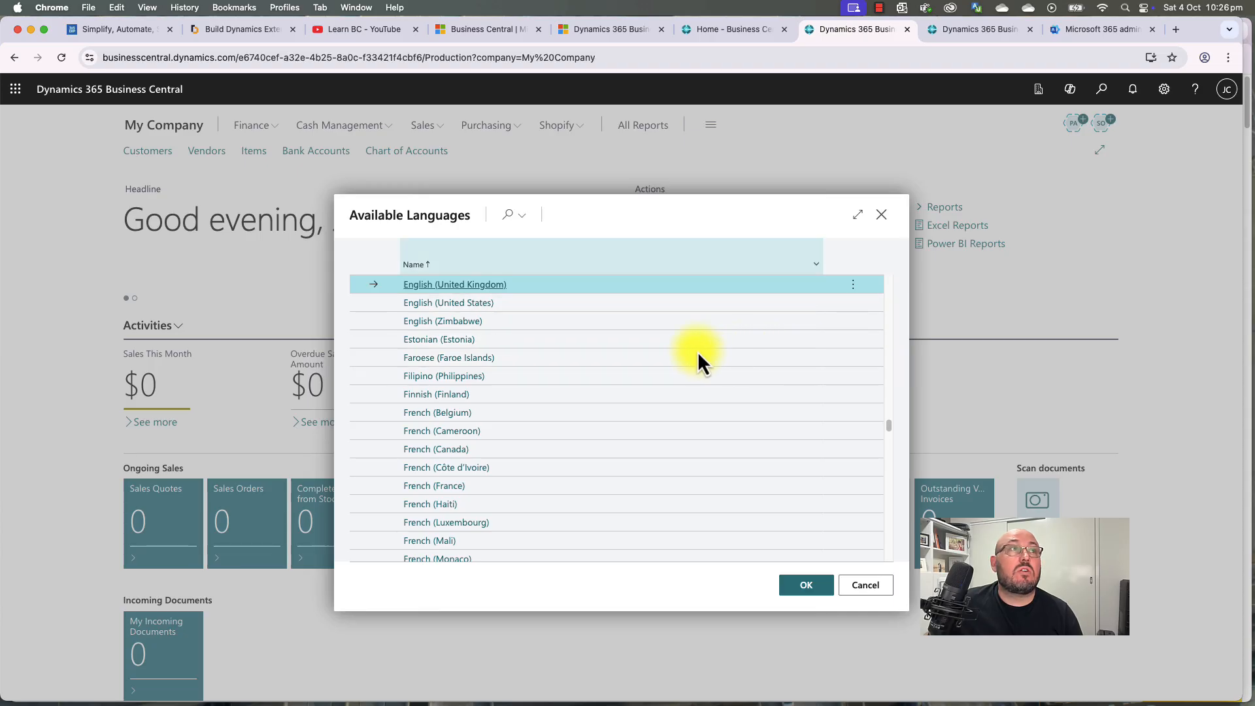
scroll(485, 350, up, 7)
scroll(482, 353, up, 2)
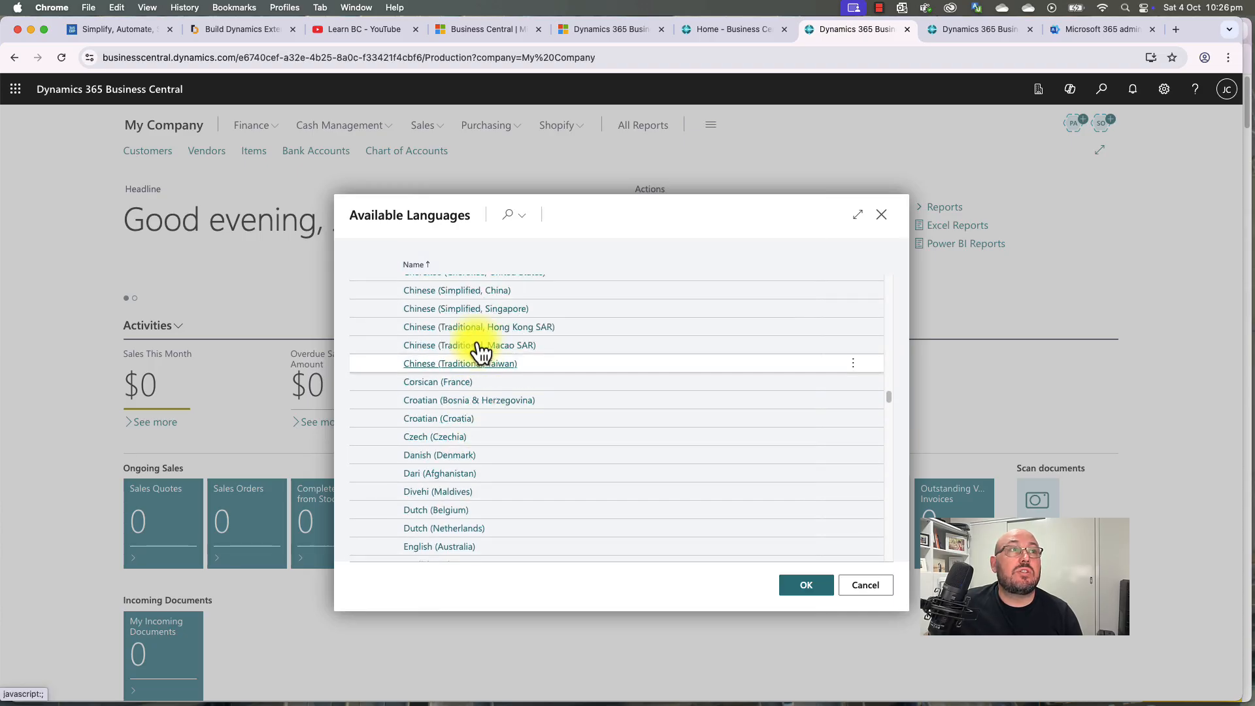
scroll(479, 356, down, 1)
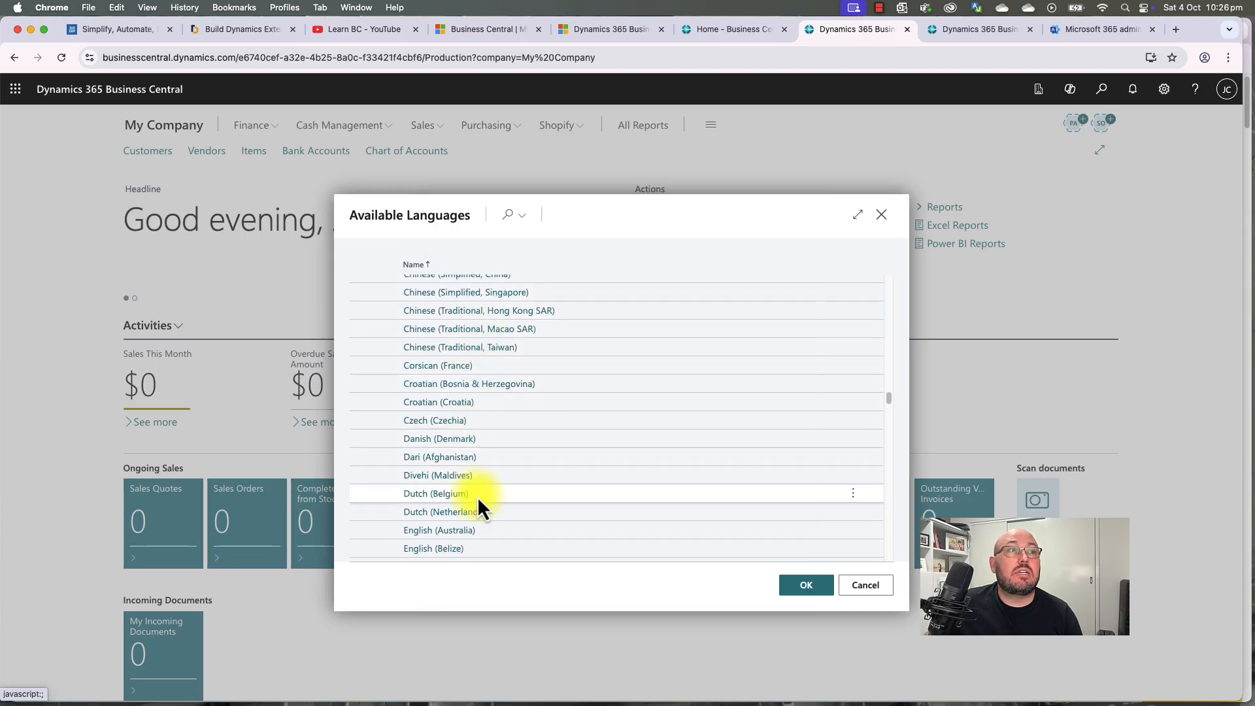
click(457, 530)
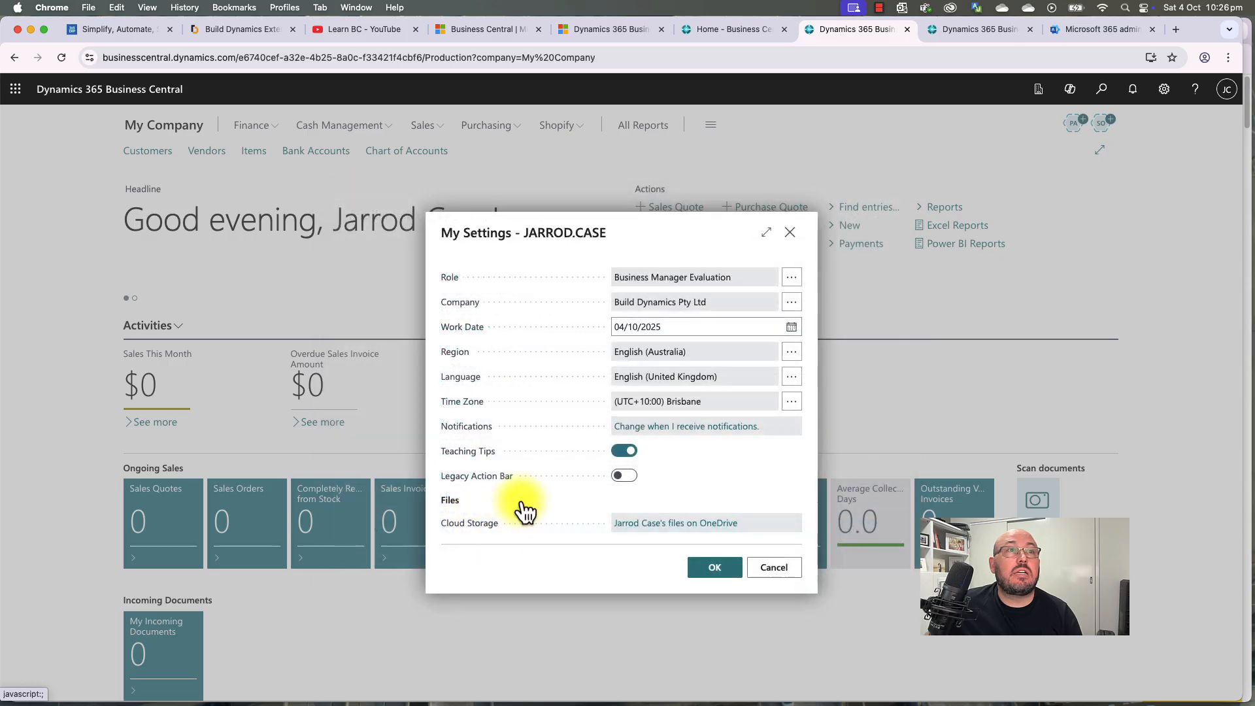
click(790, 379)
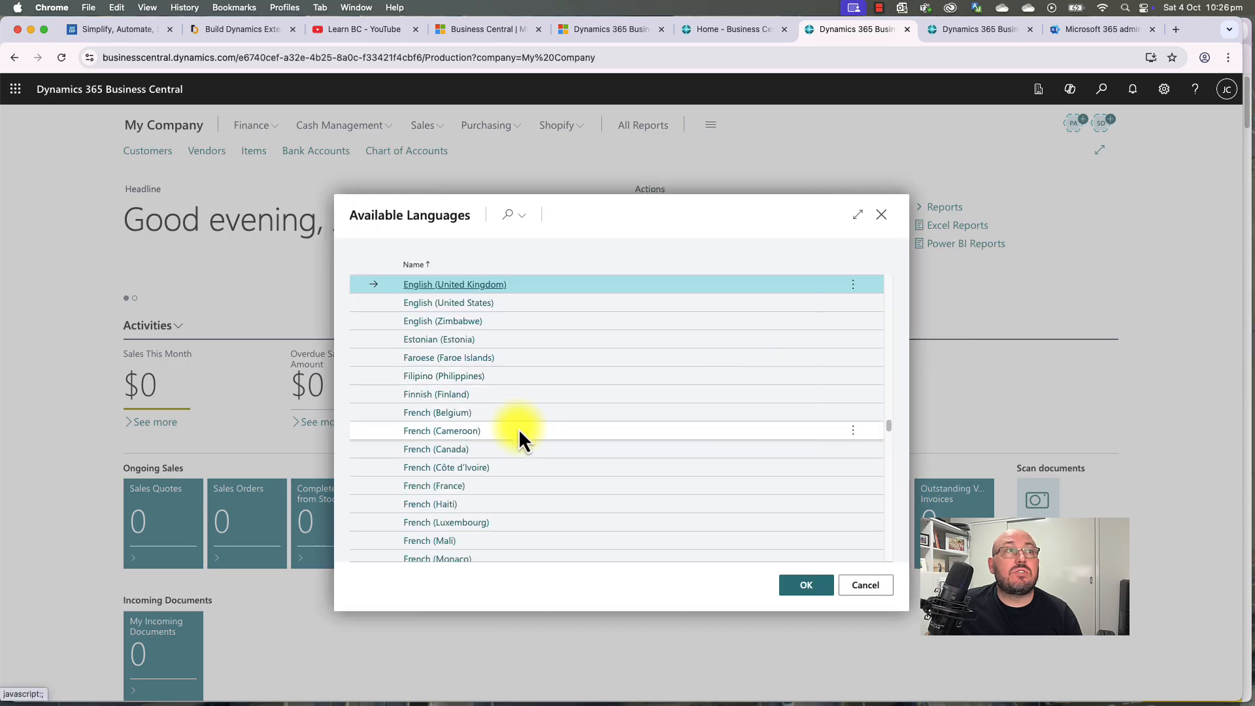
scroll(519, 428, up, 5)
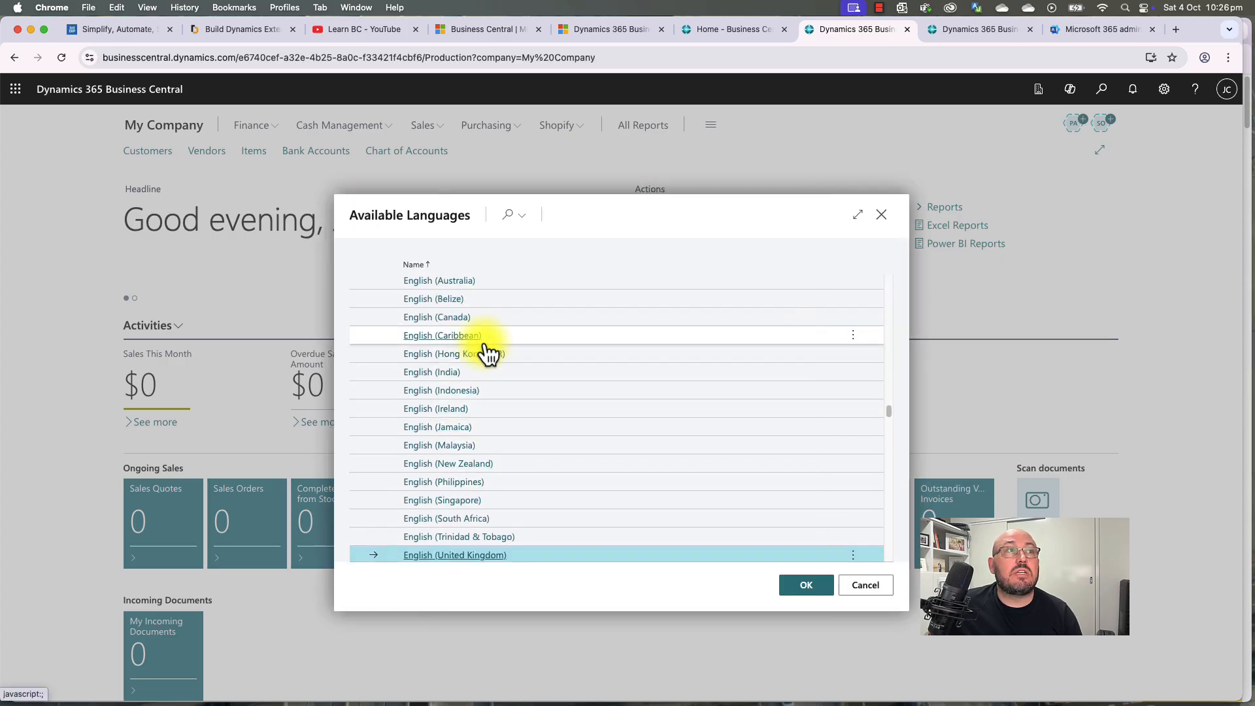
click(459, 285)
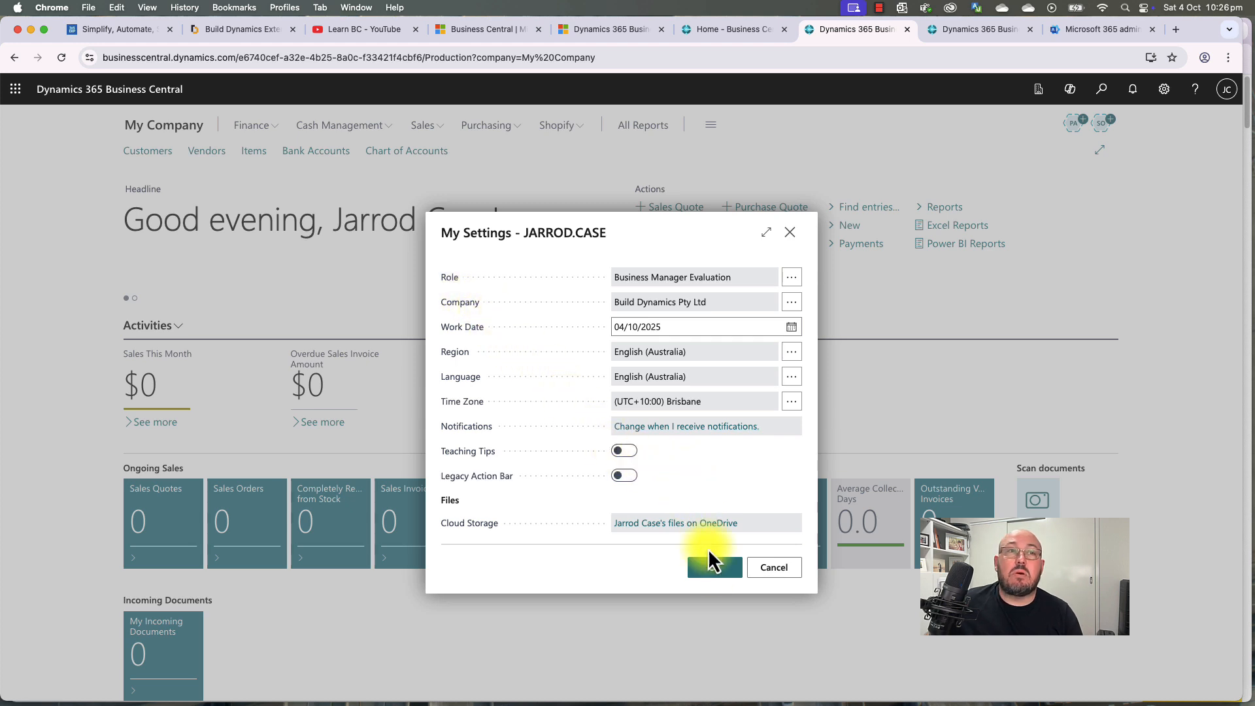
click(716, 568)
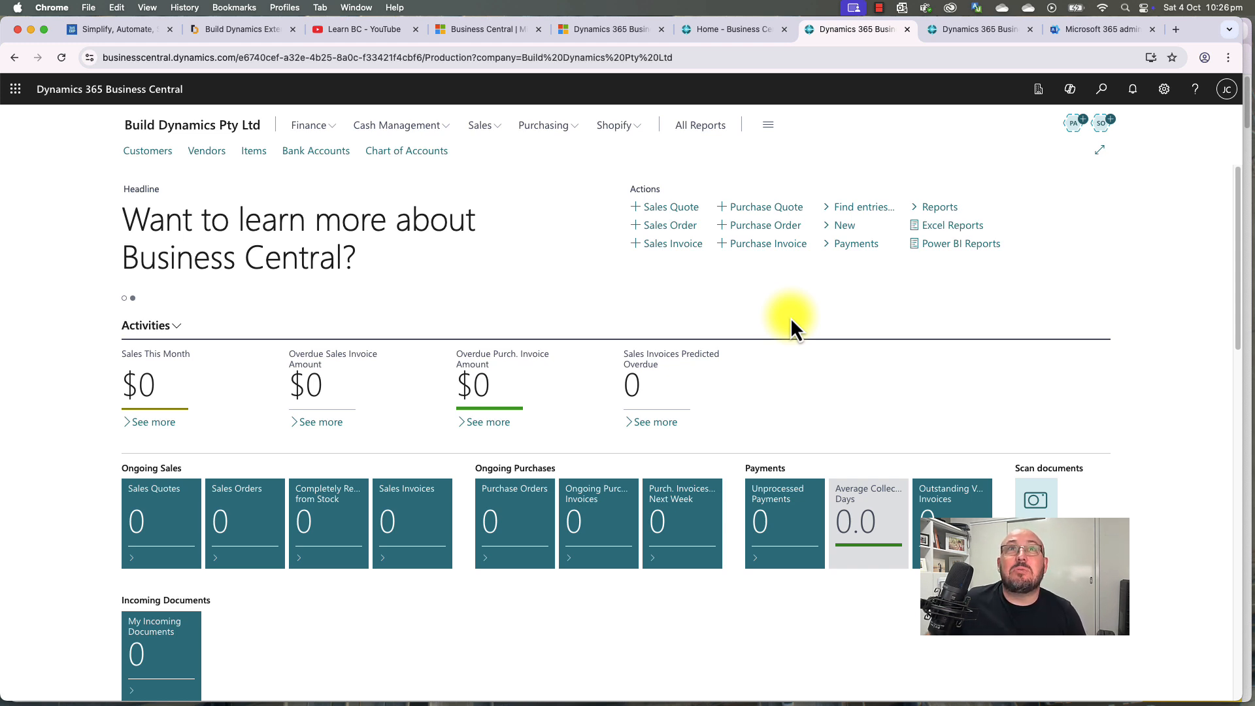
Step: Change the role to Business Manager in My Settings and save
click(1103, 92)
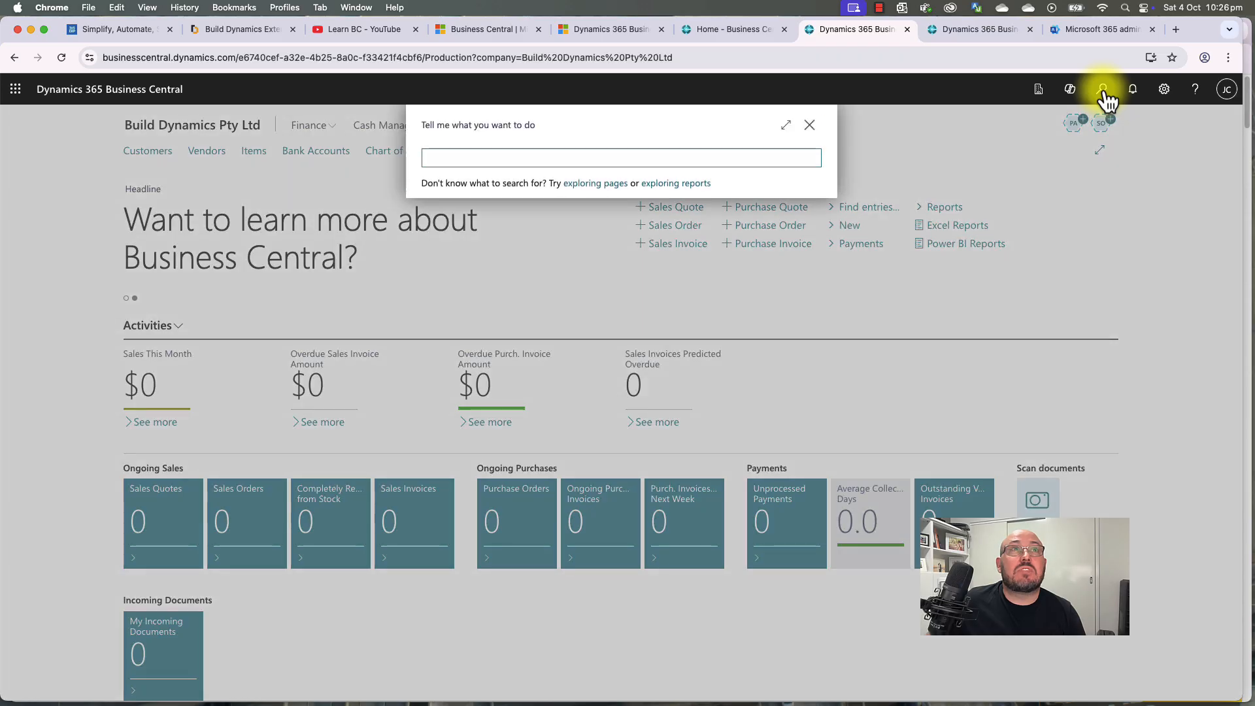
click(809, 127)
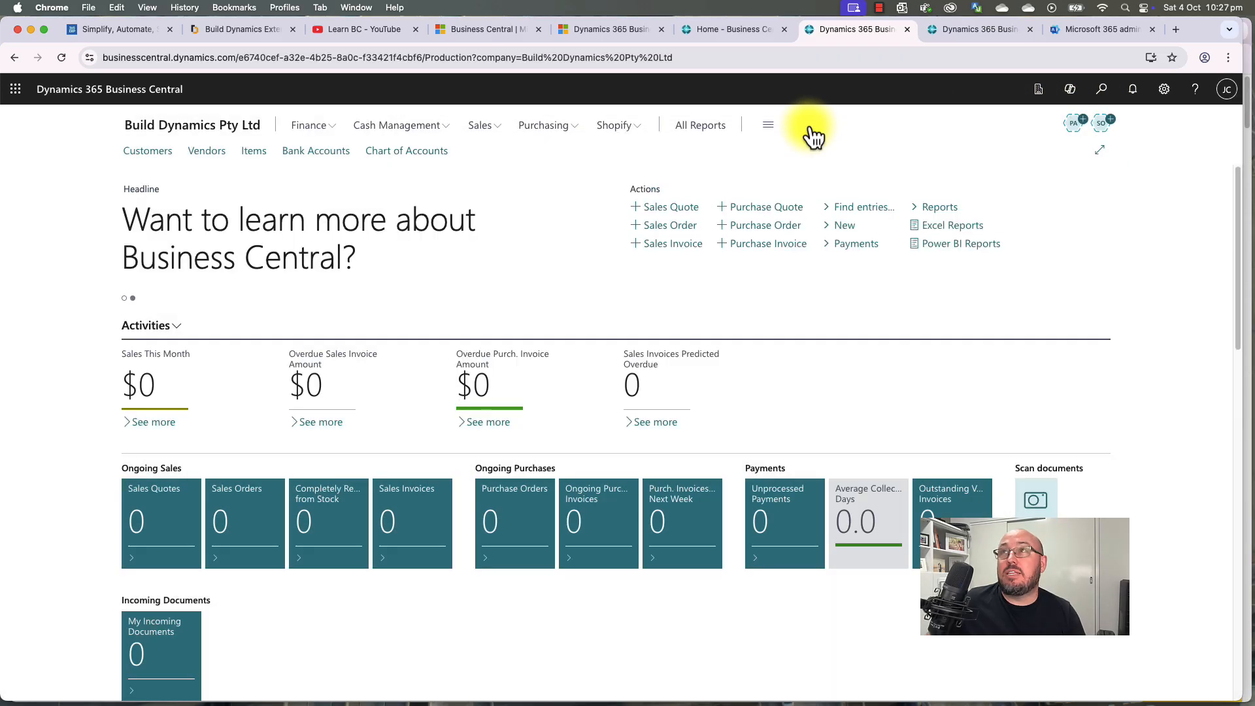
click(1163, 90)
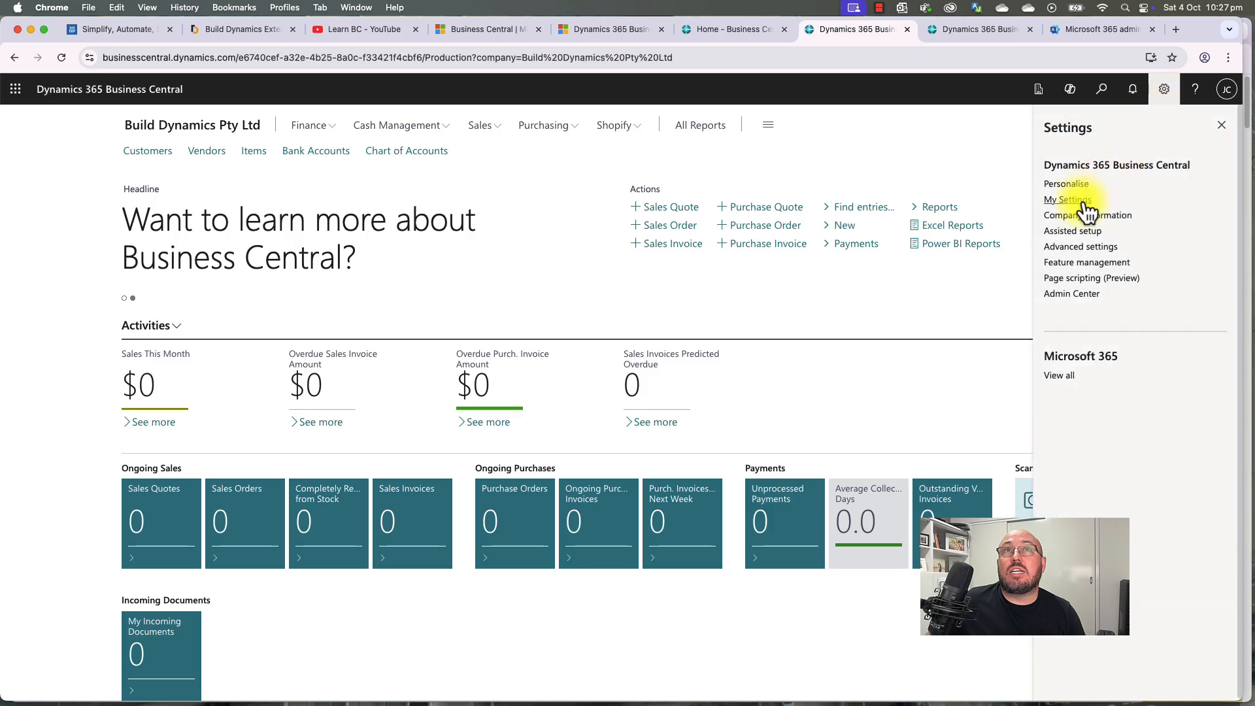
click(1083, 203)
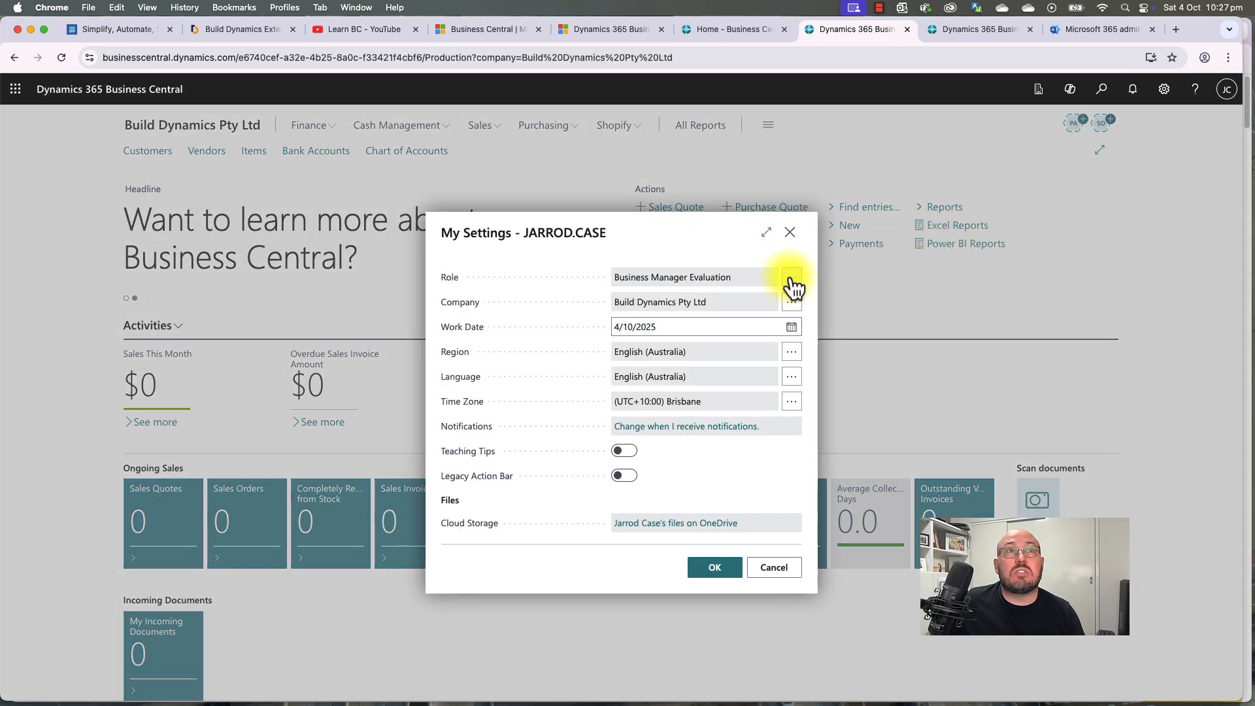
click(791, 277)
click(453, 280)
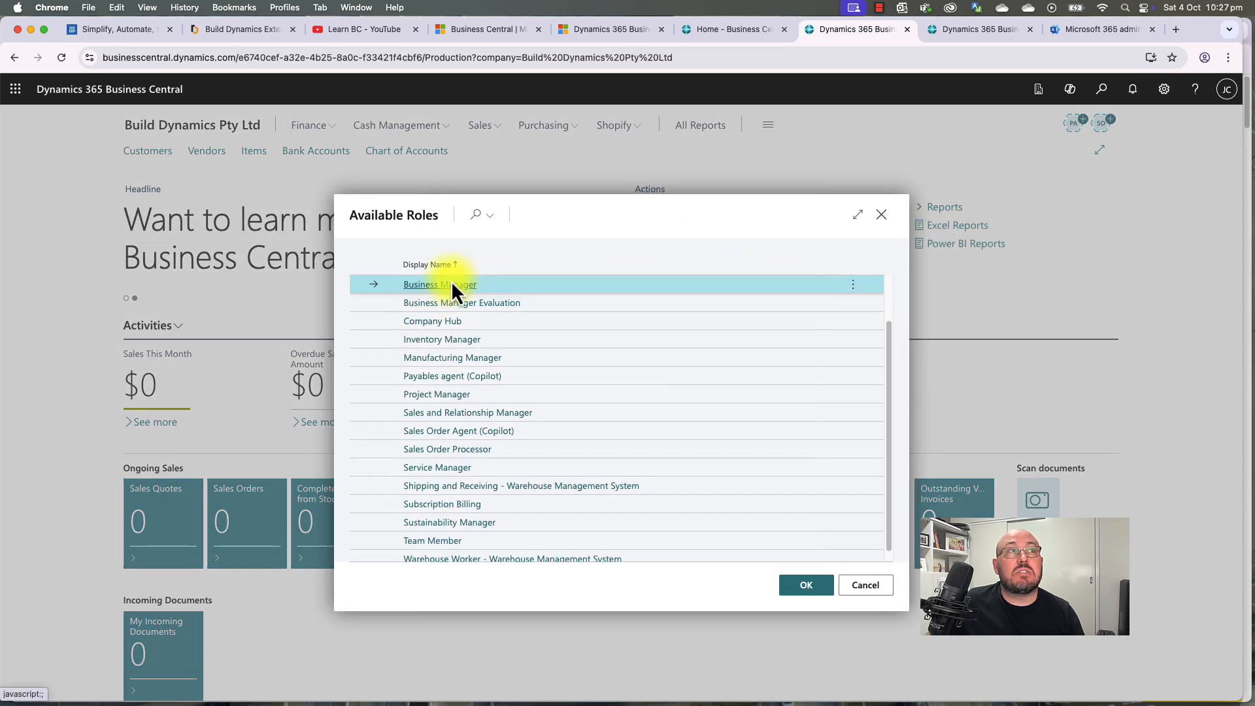
click(808, 586)
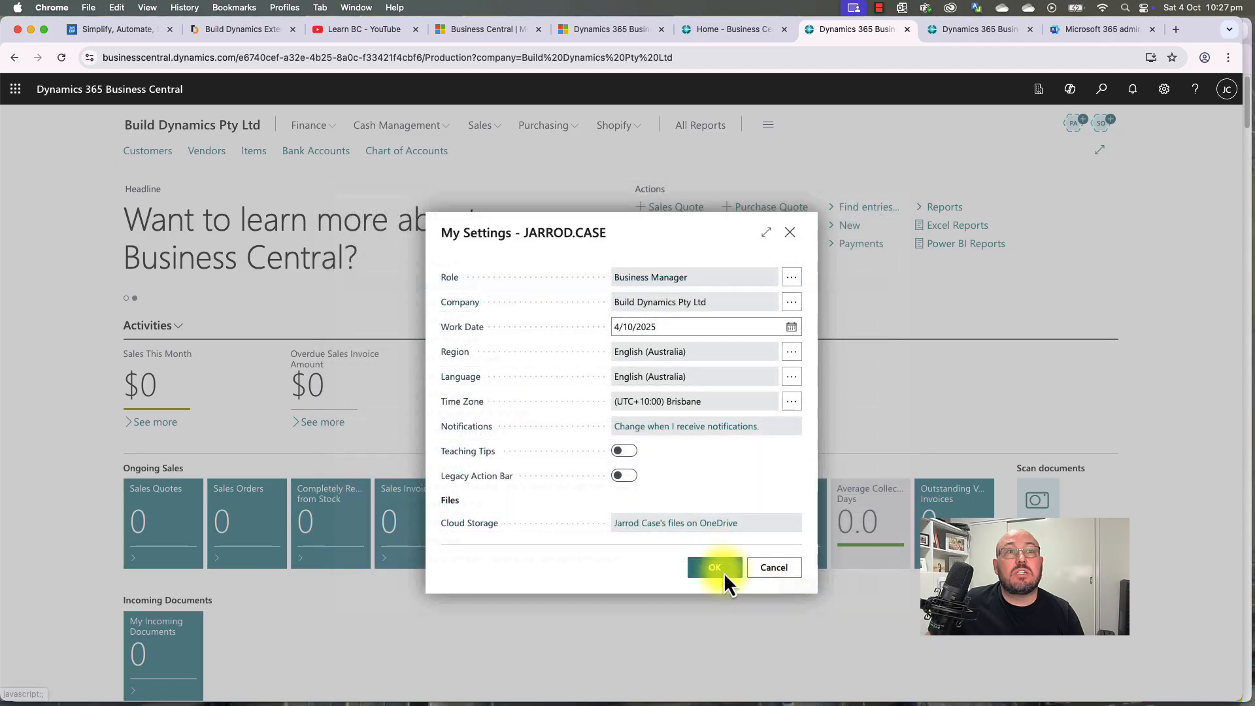
click(722, 571)
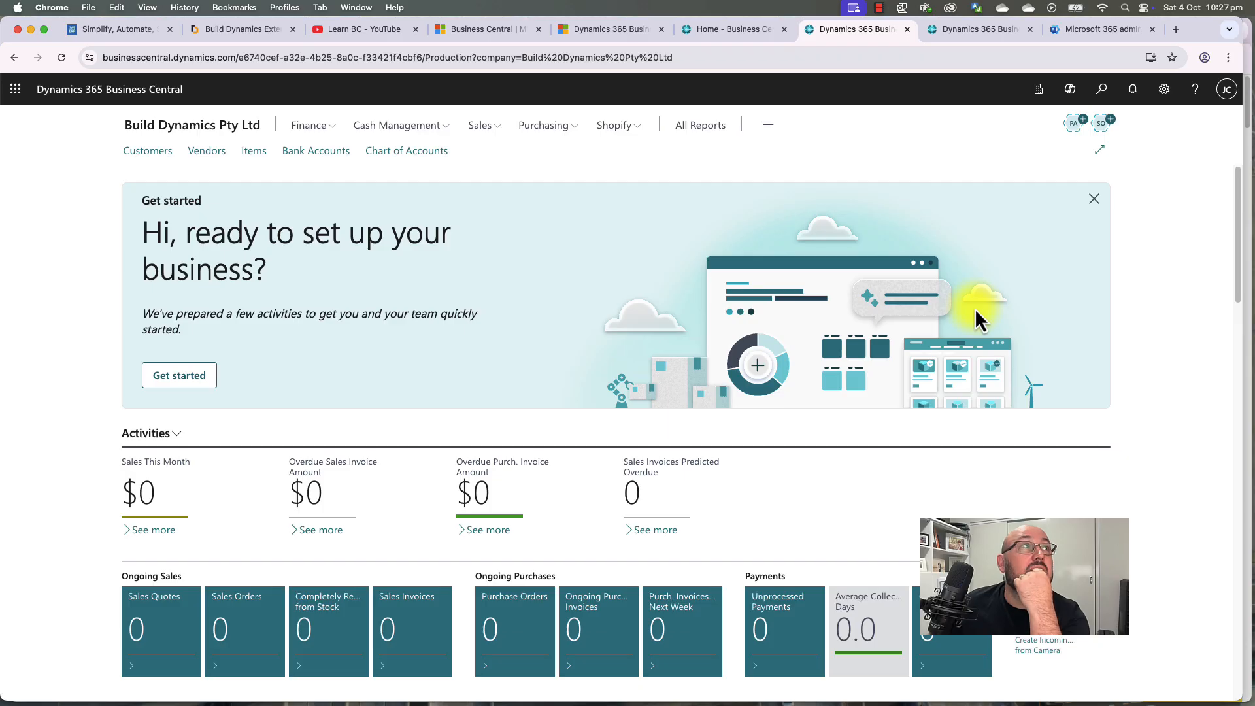
Step: Search Tell me for 'manual setup' and bookmark Manual Setup to the navigation bar
drag(146, 236, 262, 266)
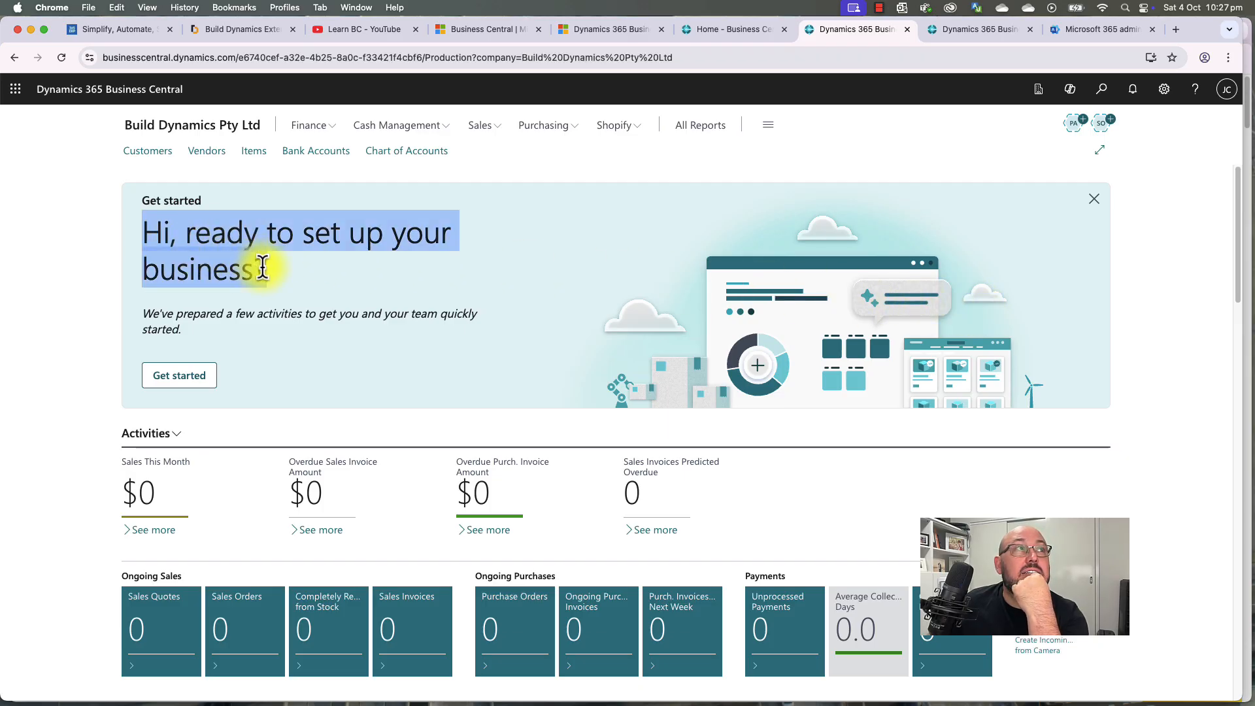
click(263, 268)
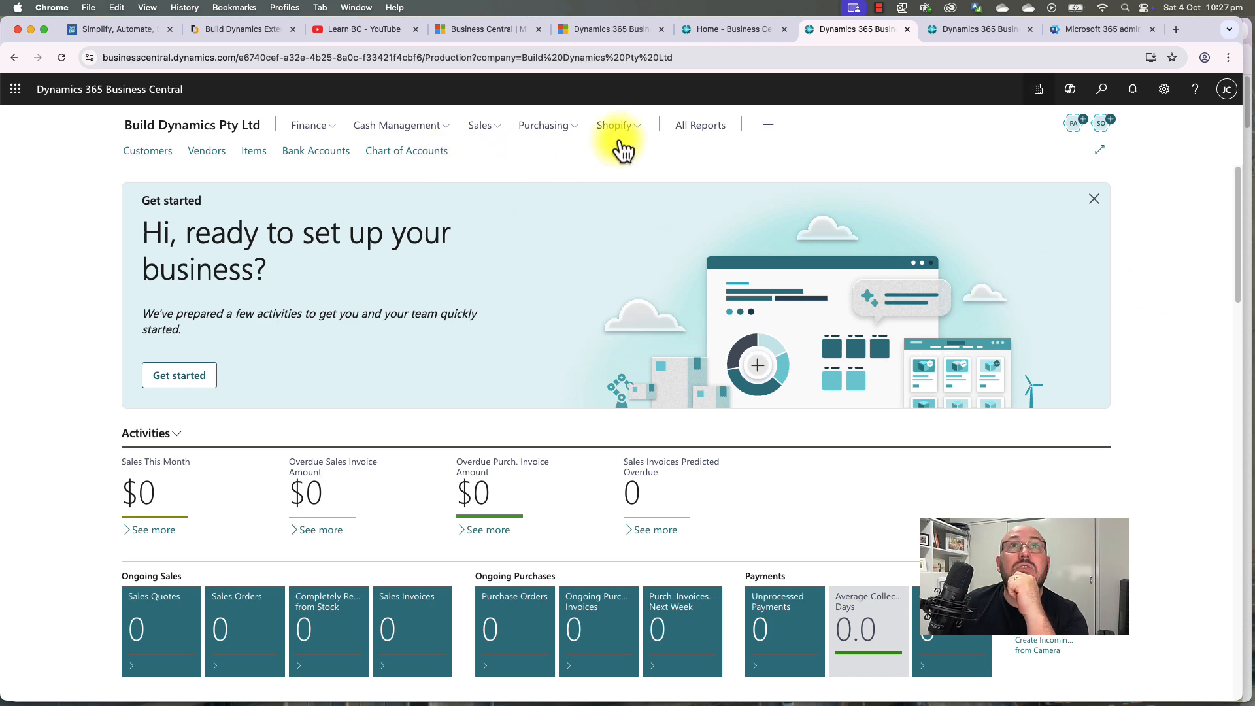
click(1102, 90)
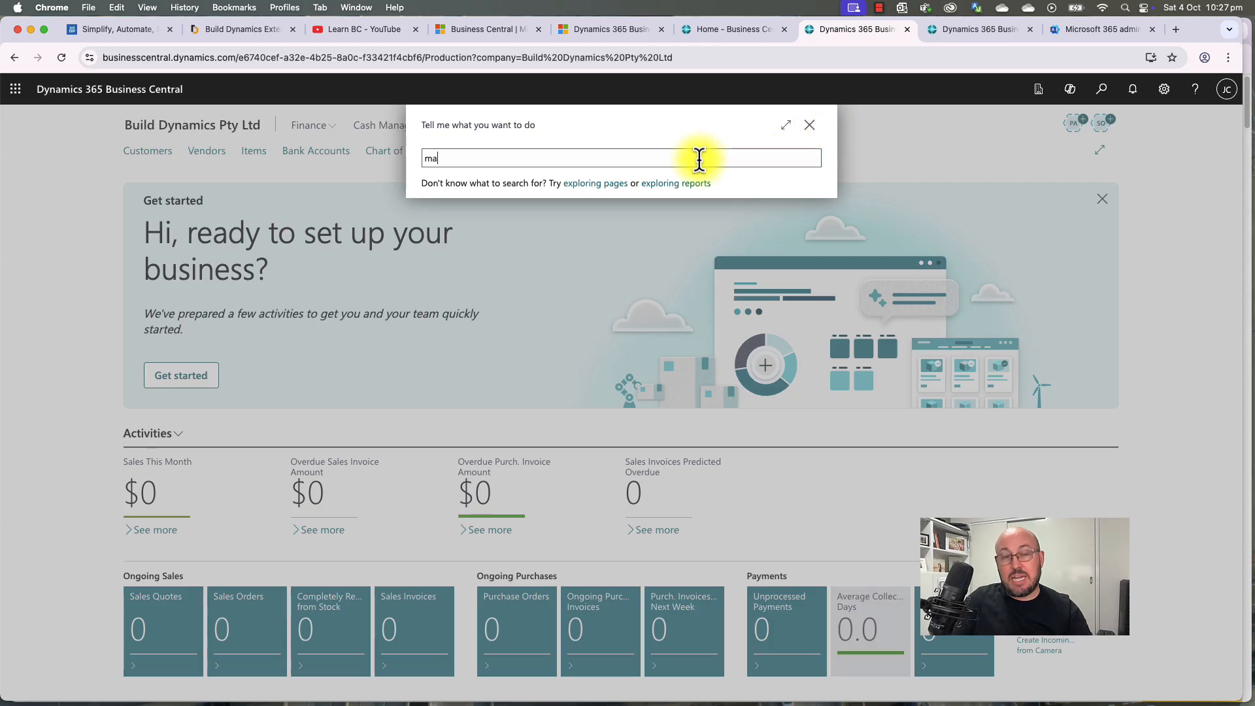
text(man)
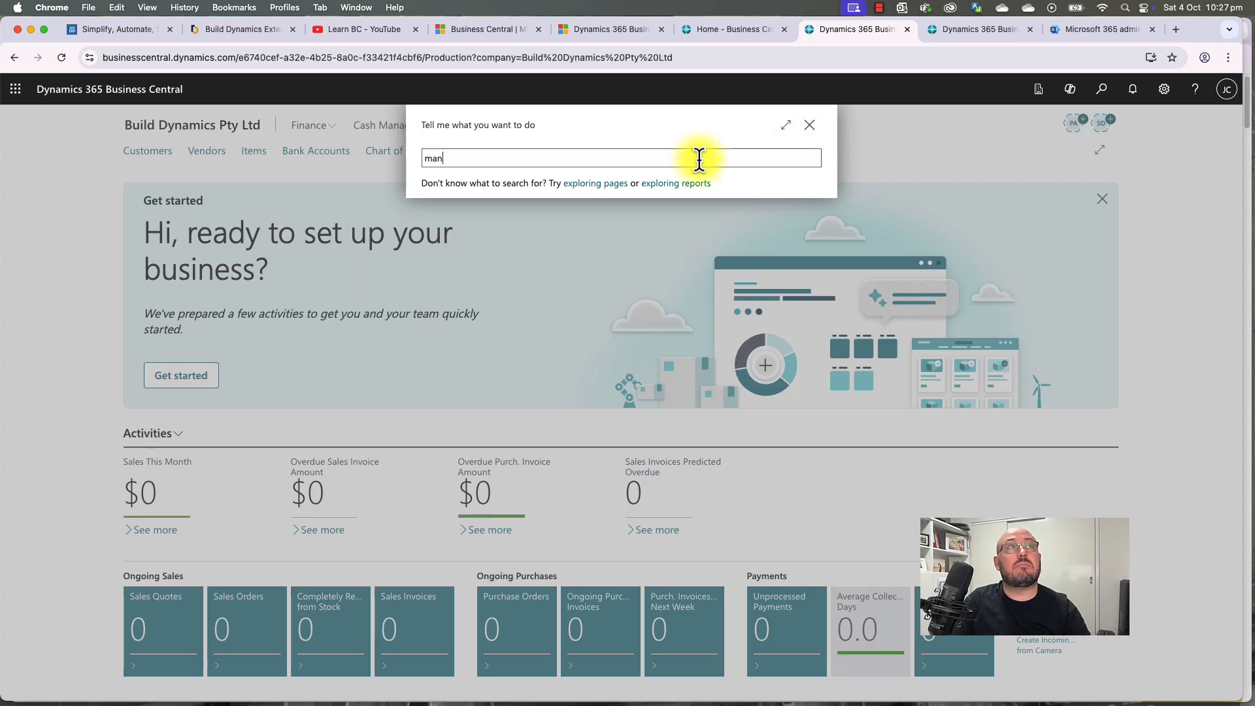
text(ual setup)
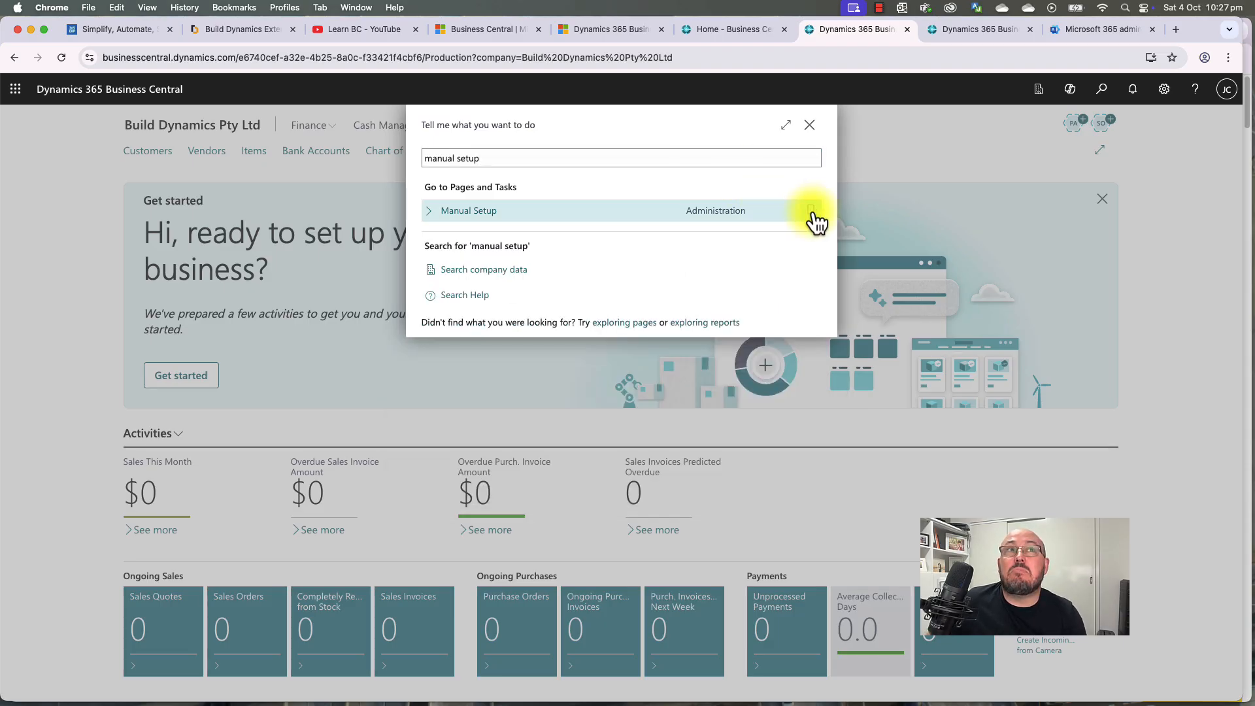
click(811, 210)
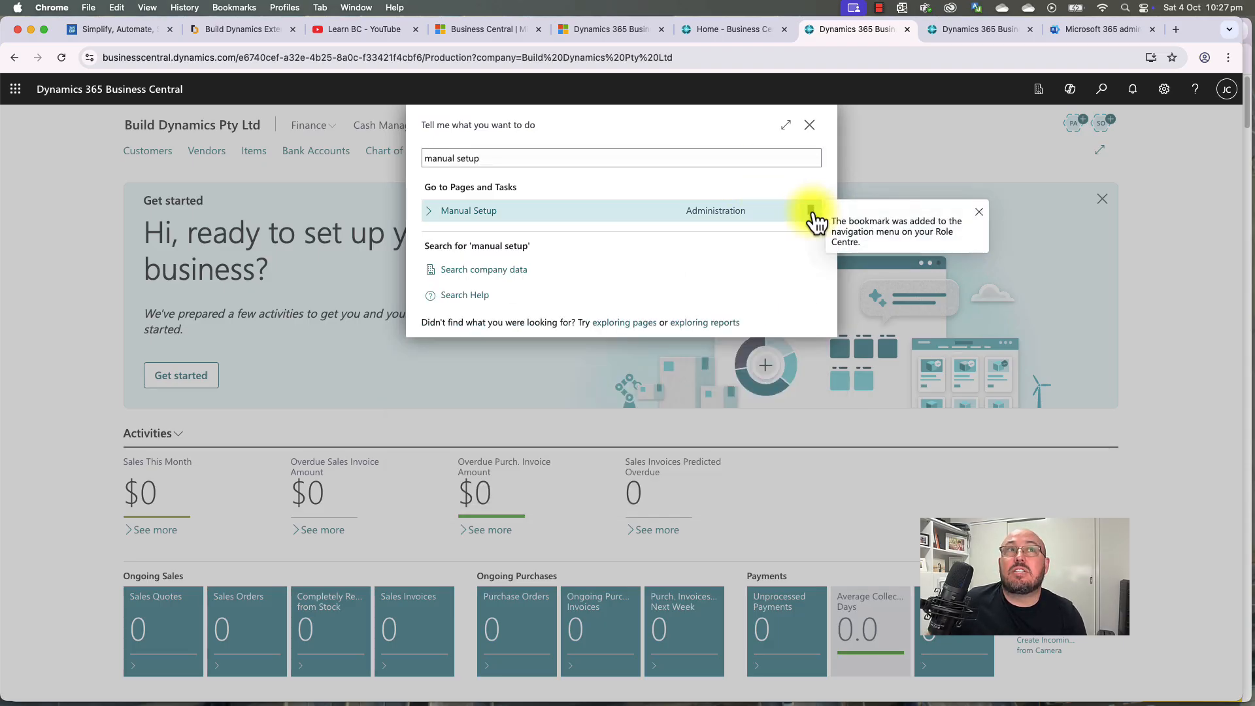
click(810, 125)
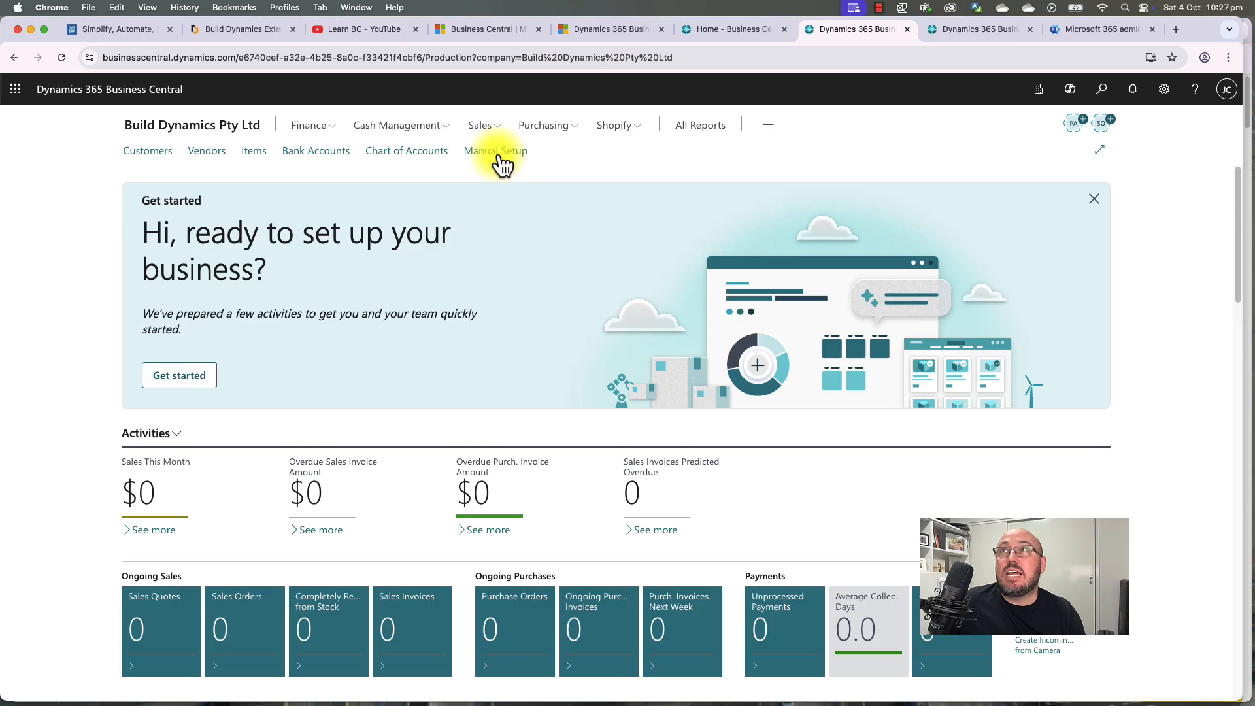
click(498, 157)
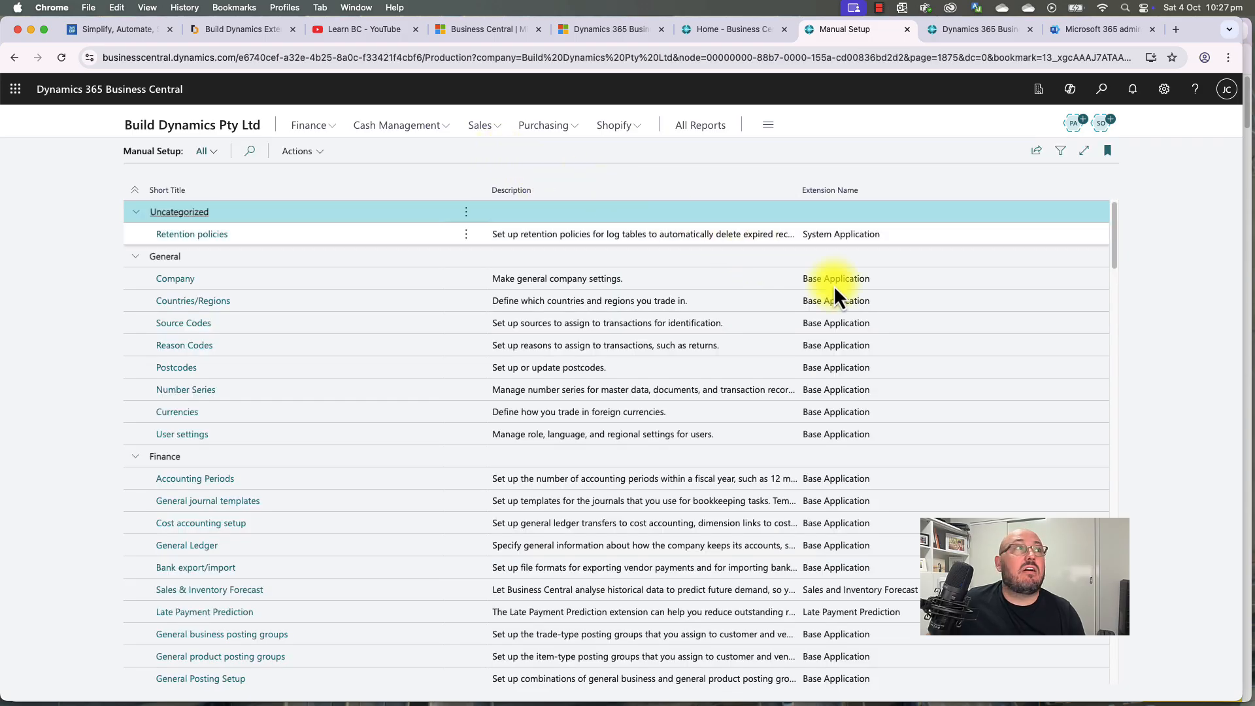
scroll(889, 307, down, 1)
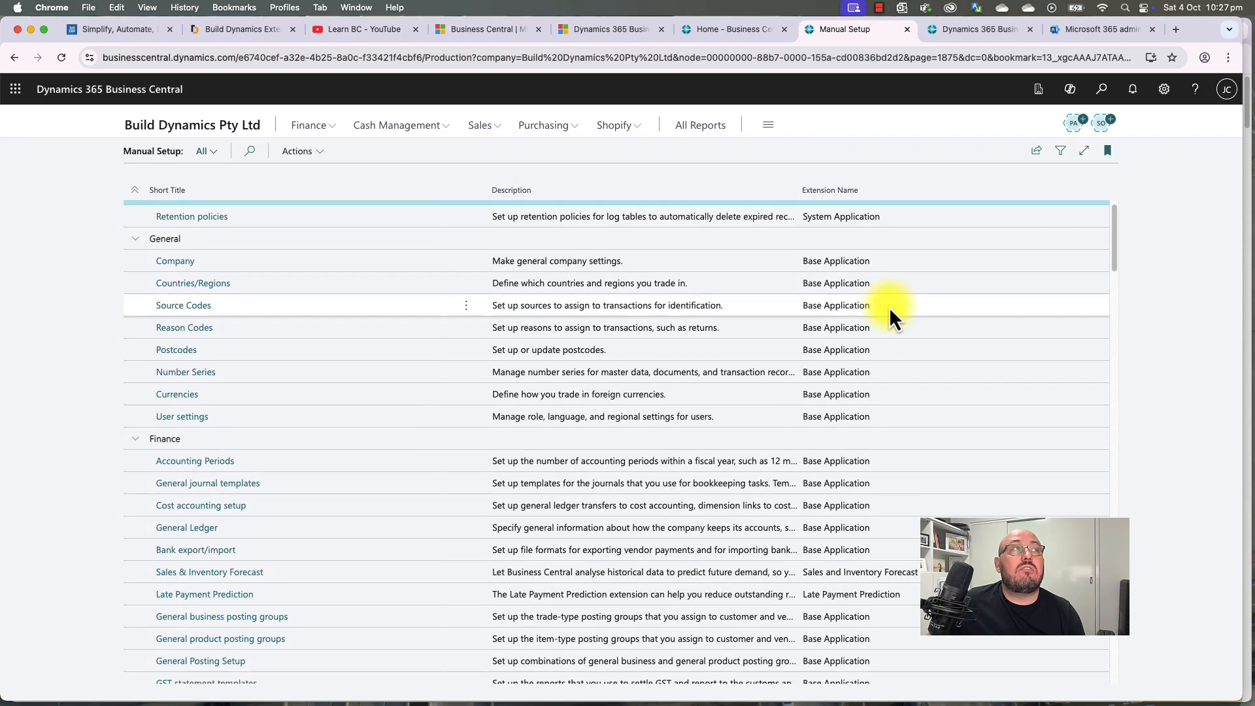
scroll(889, 308, down, 5)
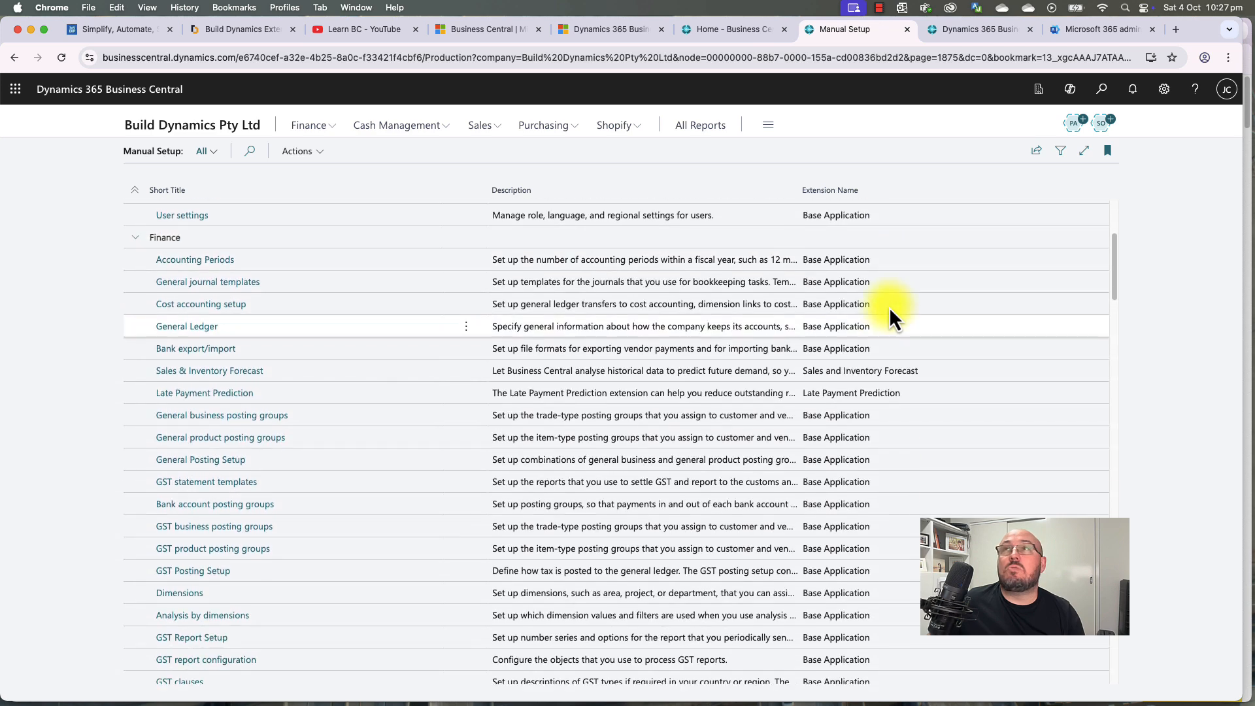
scroll(889, 308, down, 8)
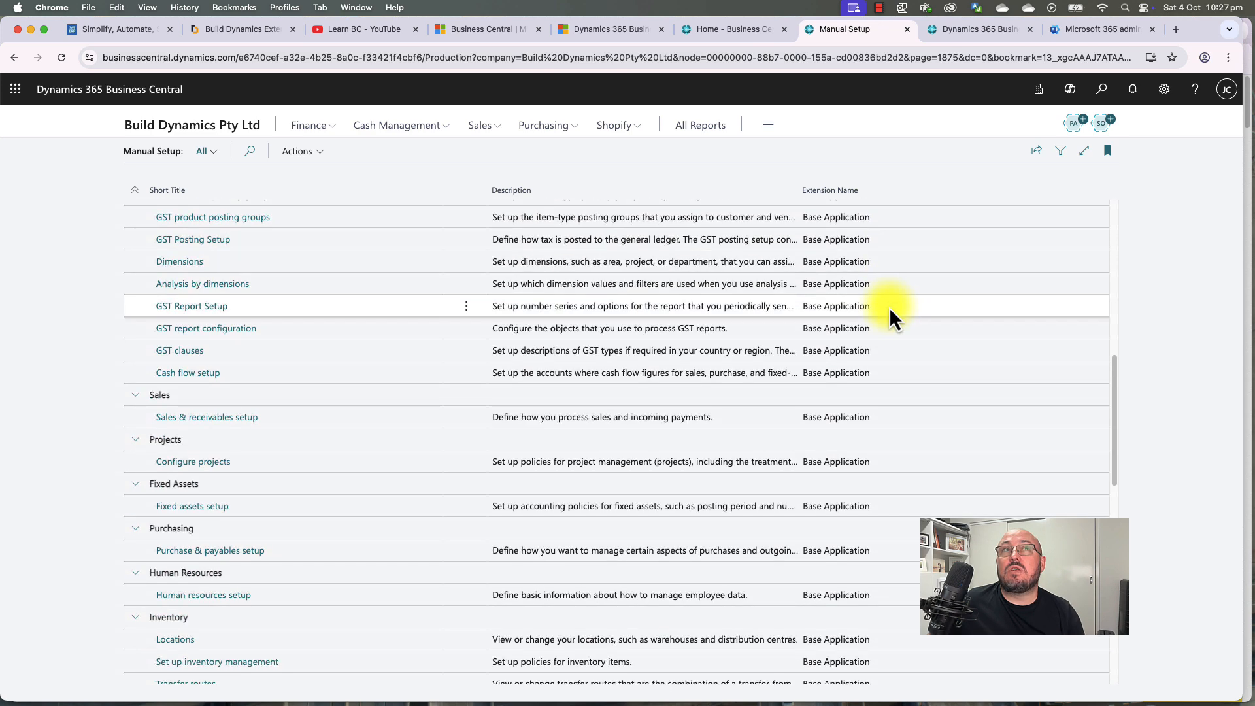
scroll(889, 308, down, 11)
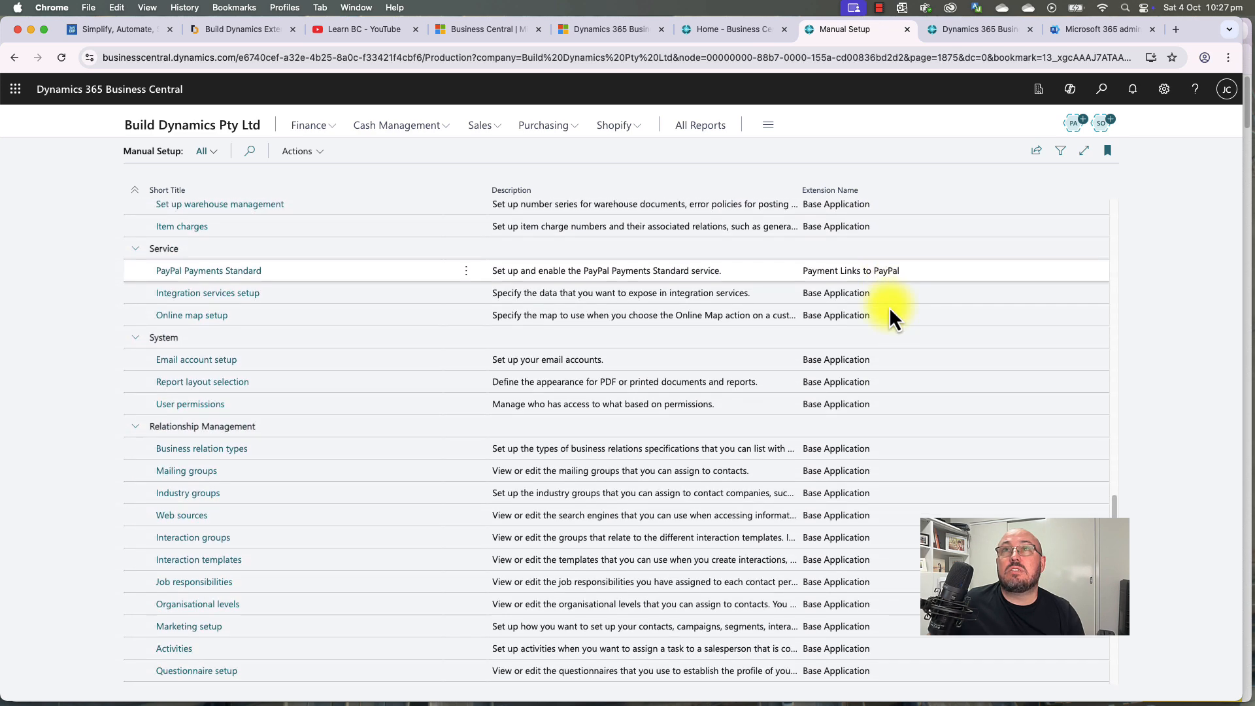
scroll(889, 307, down, 5)
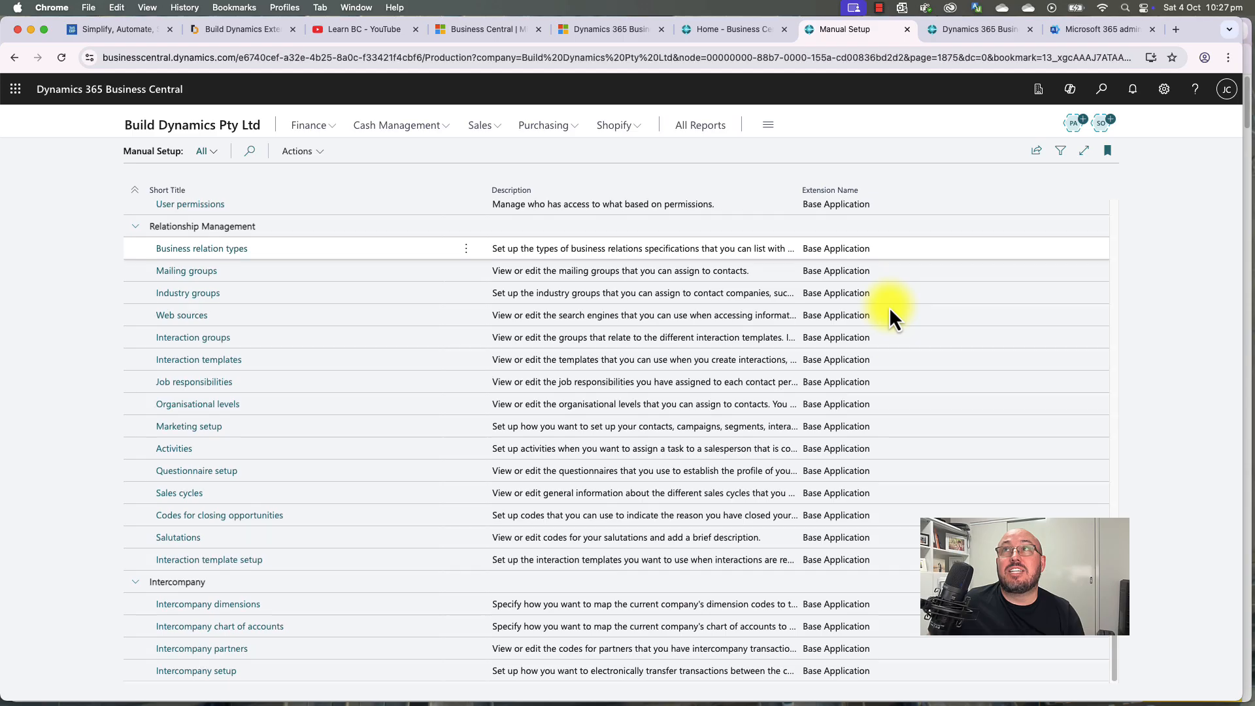
scroll(889, 307, up, 20)
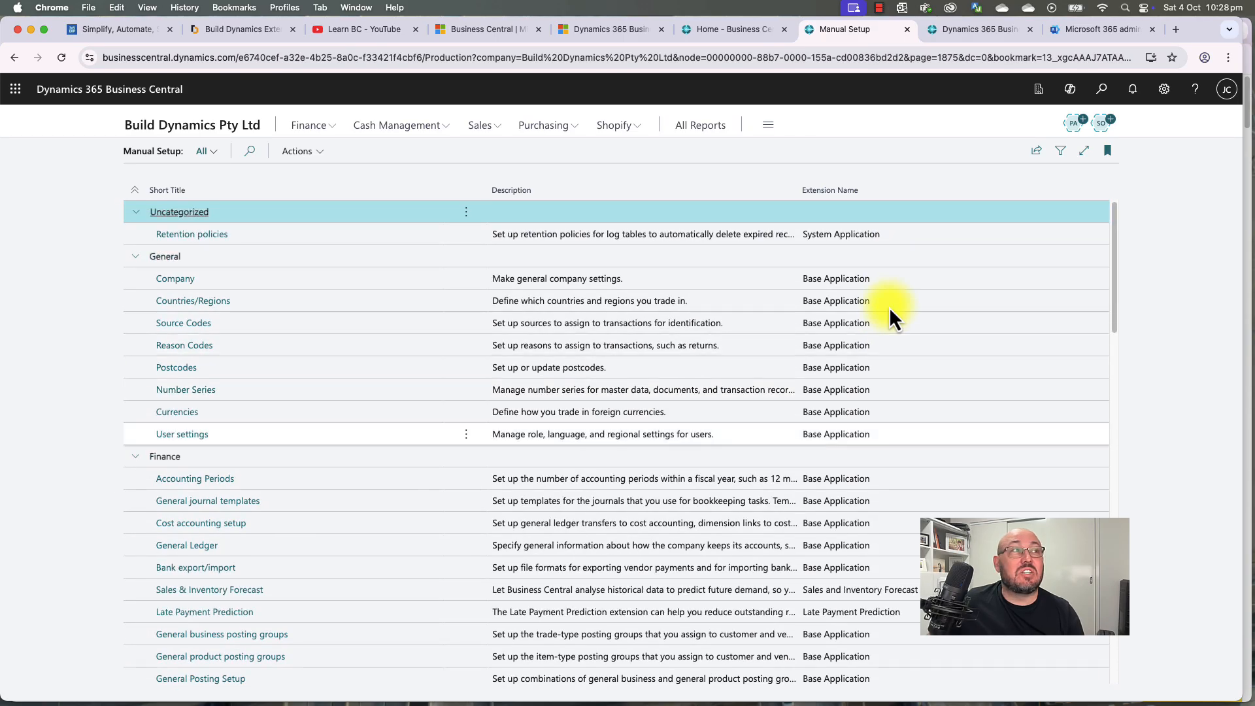
click(215, 126)
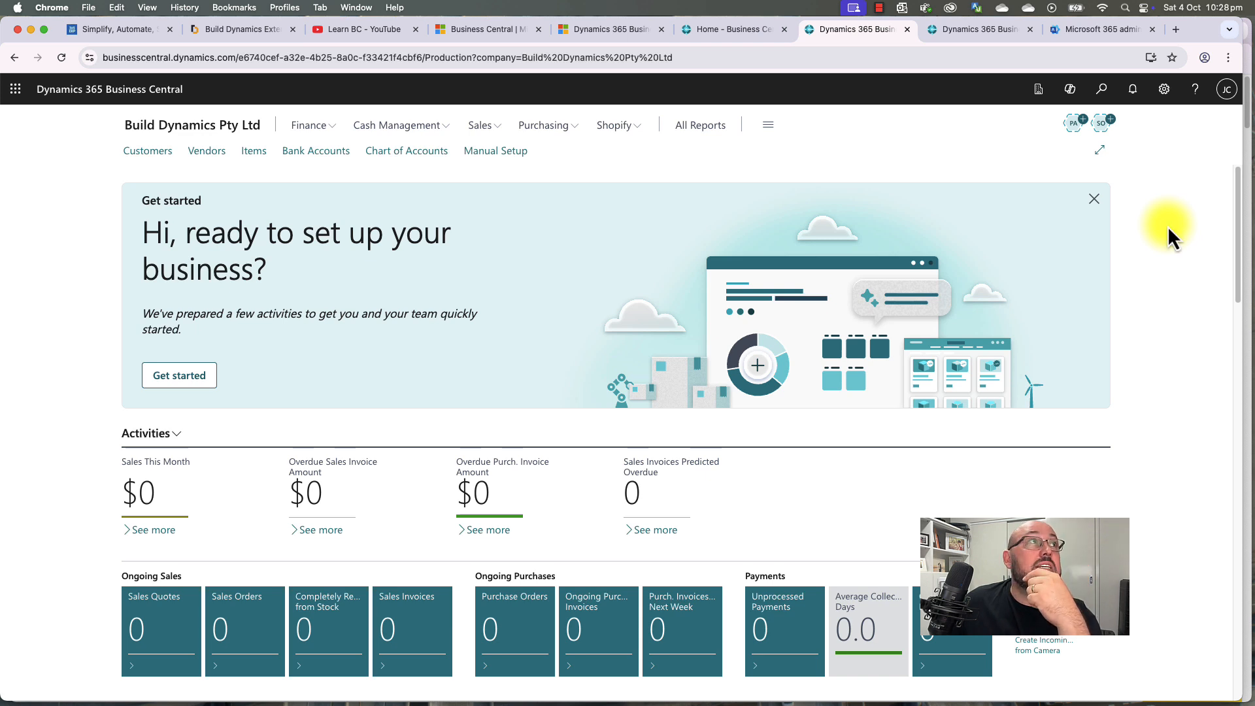
Step: In Company Information, enter the name Build Dynamics and the company's postal address and city
click(1165, 90)
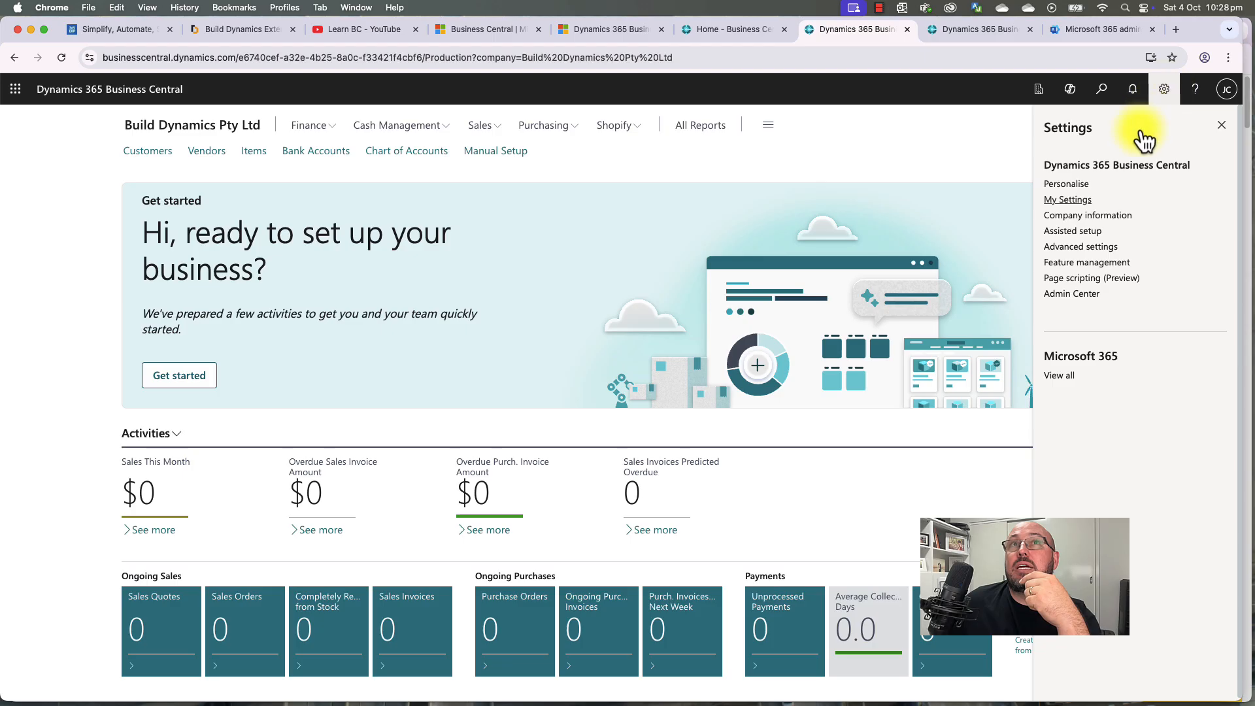
click(1084, 220)
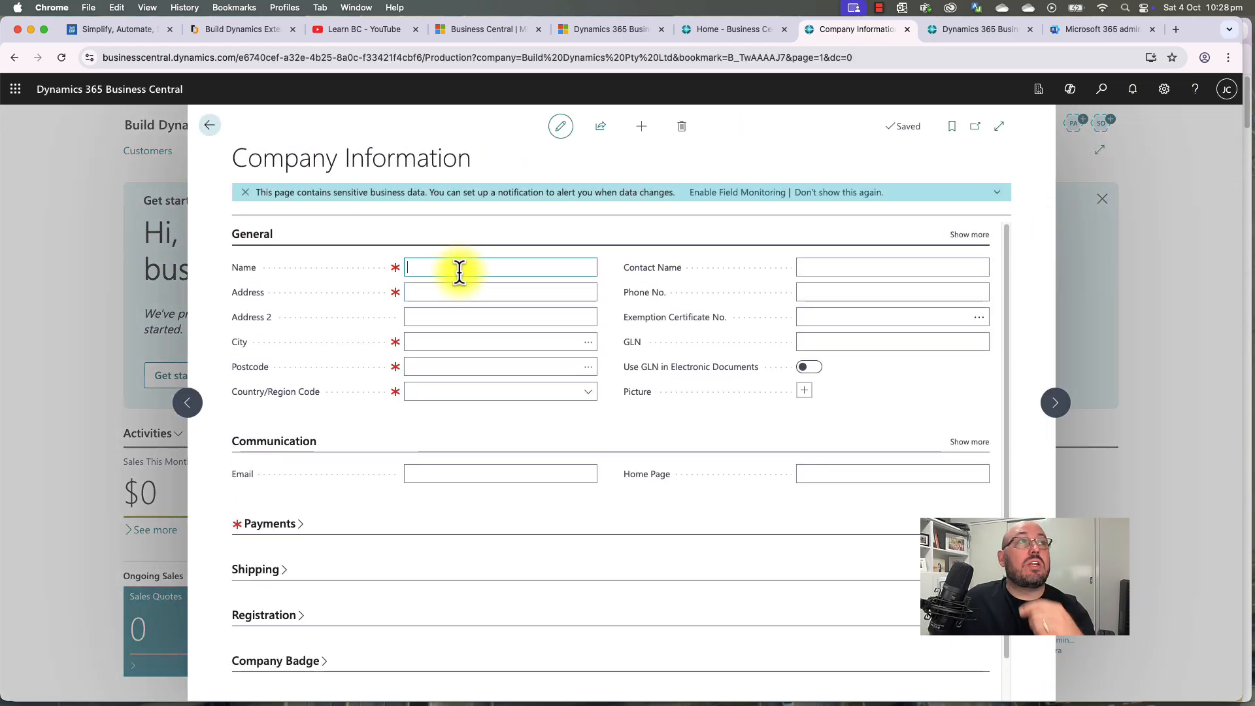
text(Buil)
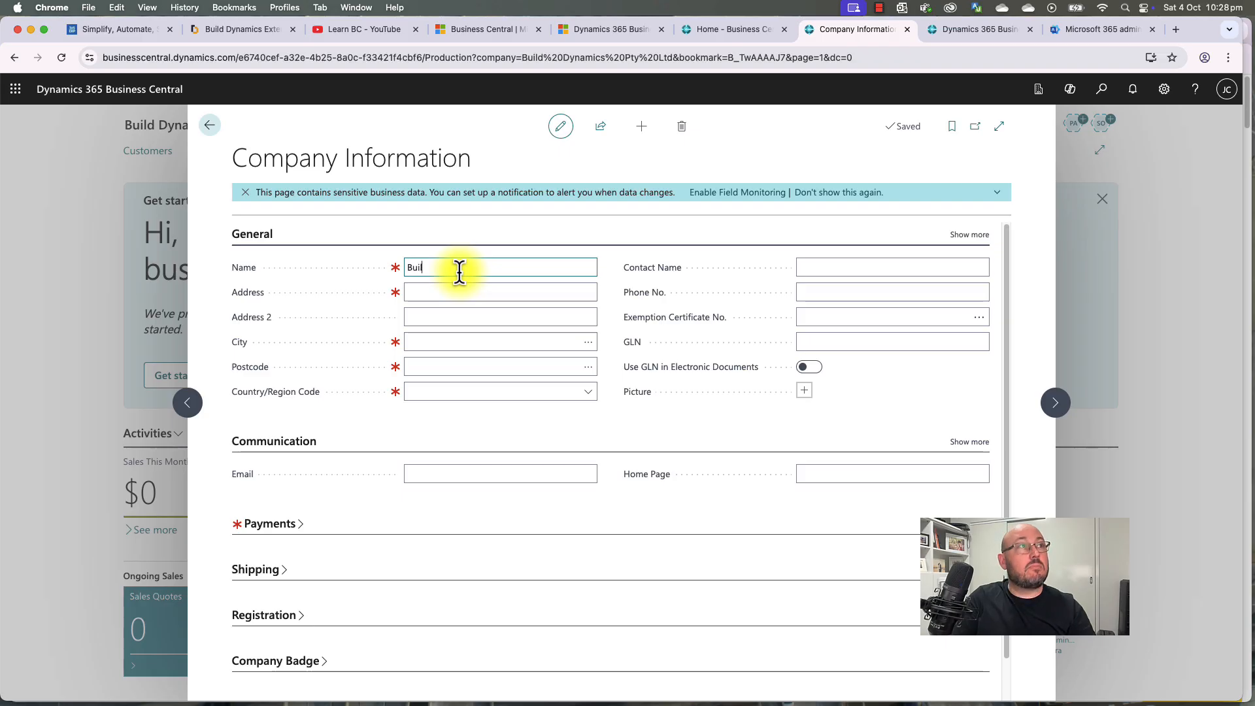
text(d Dynamics Pty Ltd)
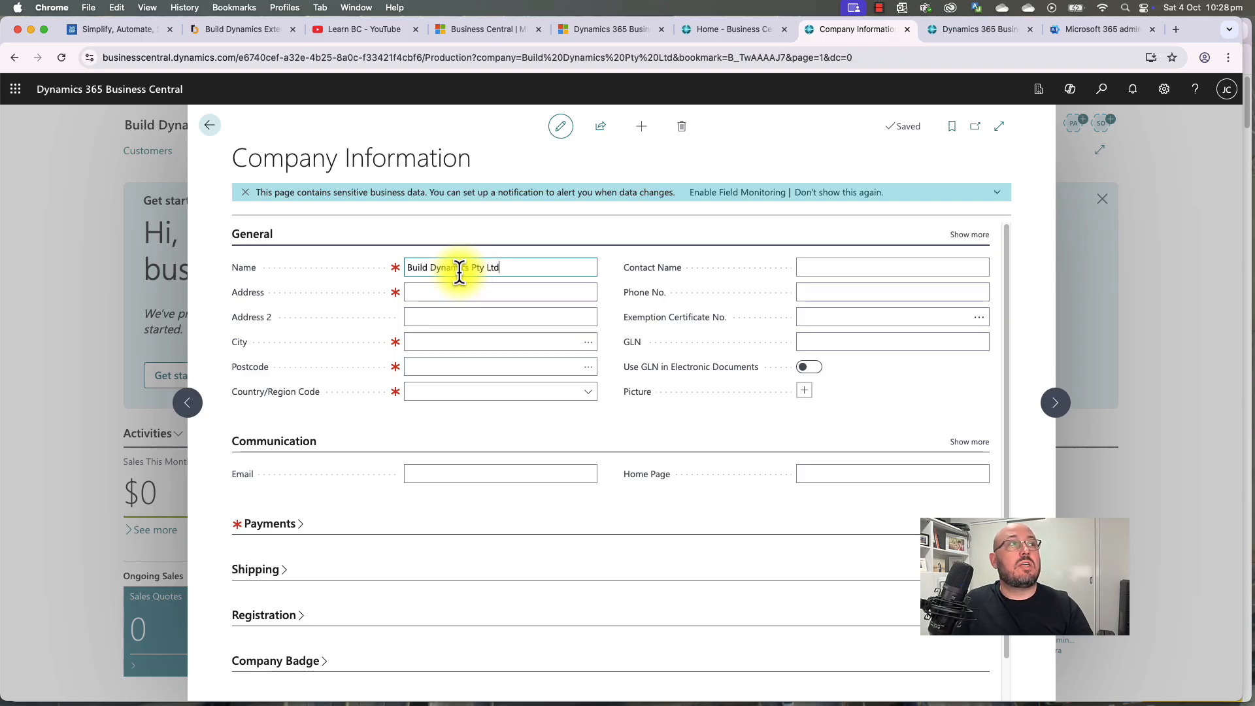
key(Tab)
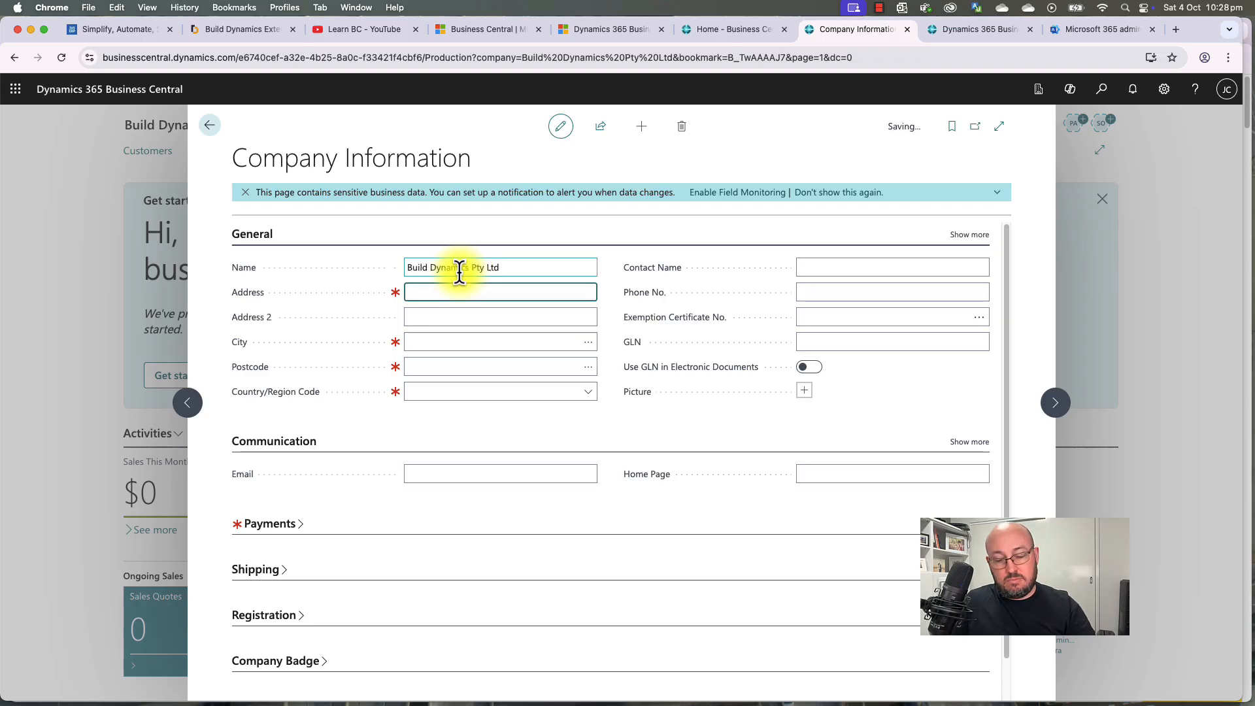
text(PO Bo)
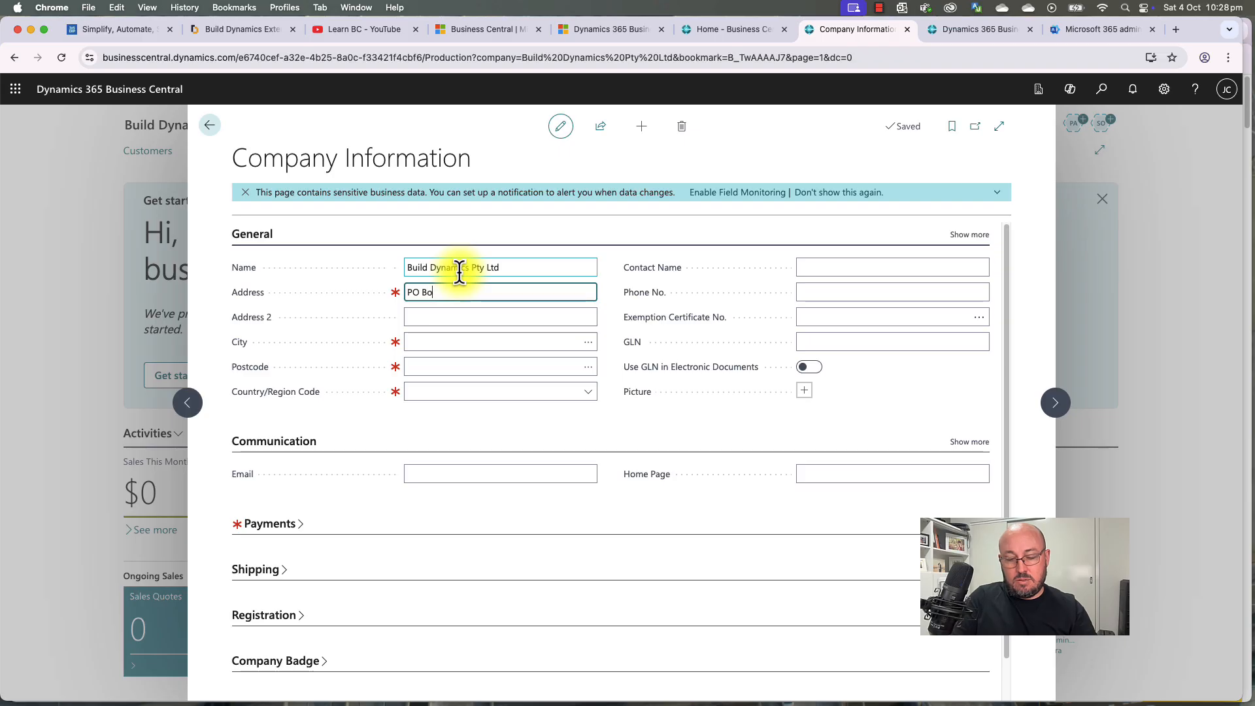
text(x 7222)
key(Return)
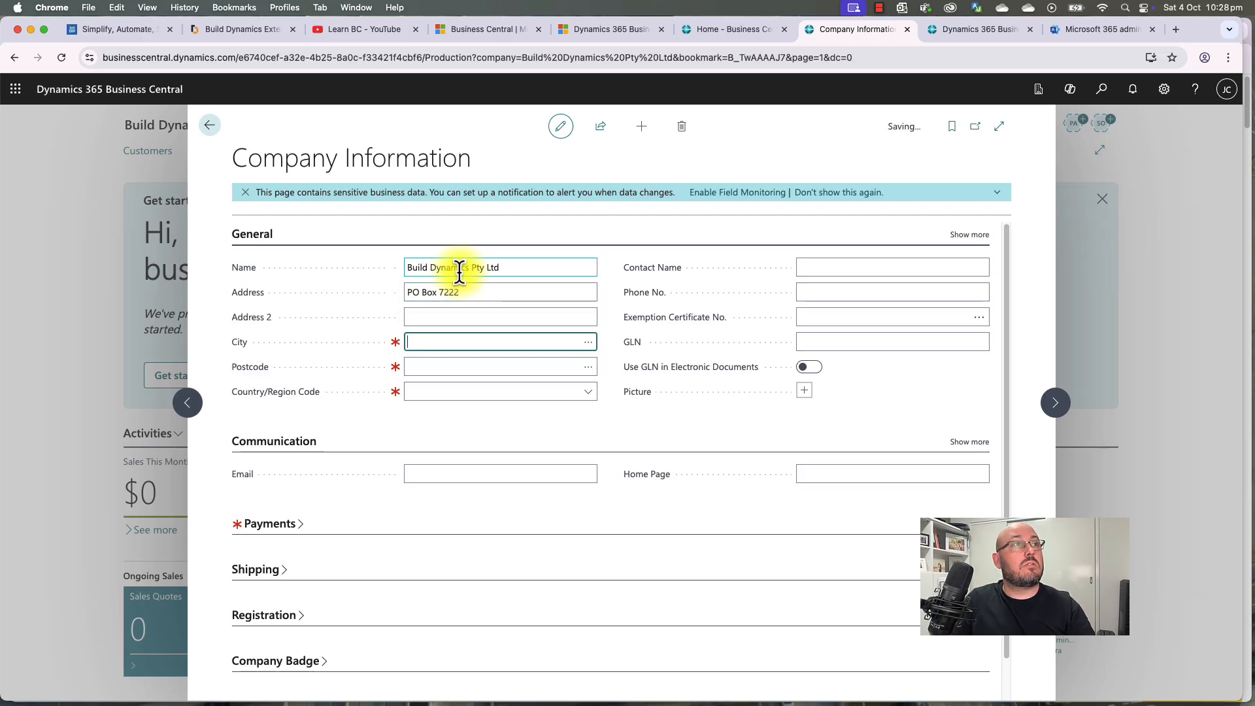
text(Redland )
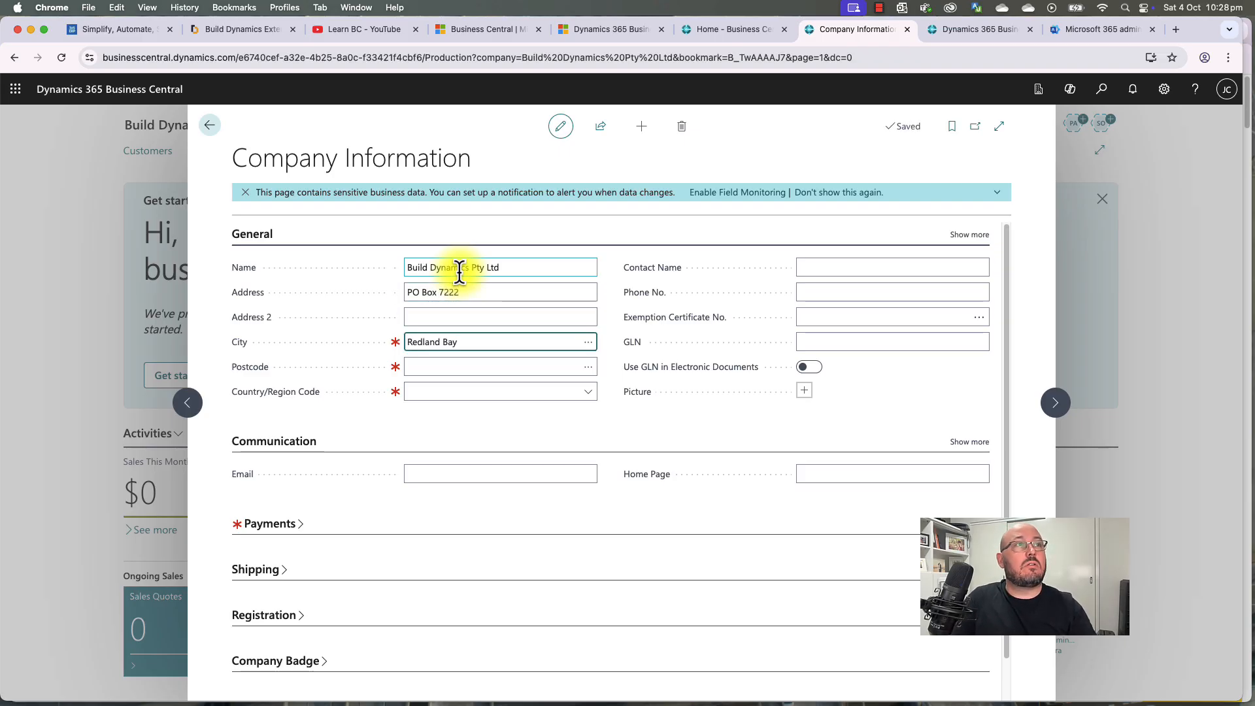
text(Bay)
key(Return)
Step: Fill in contact name Warehouse, the company phone number, e-mail address and home page
key(Return)
key(Return)
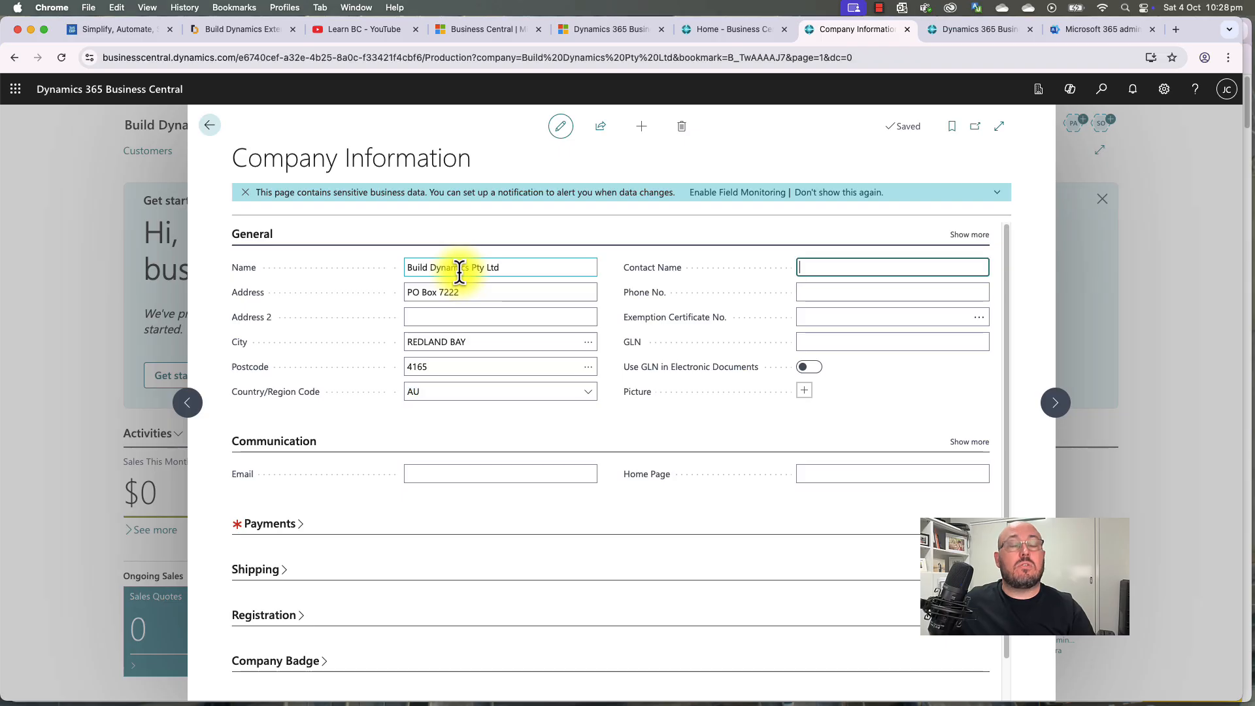
text(Warehouse)
key(Return)
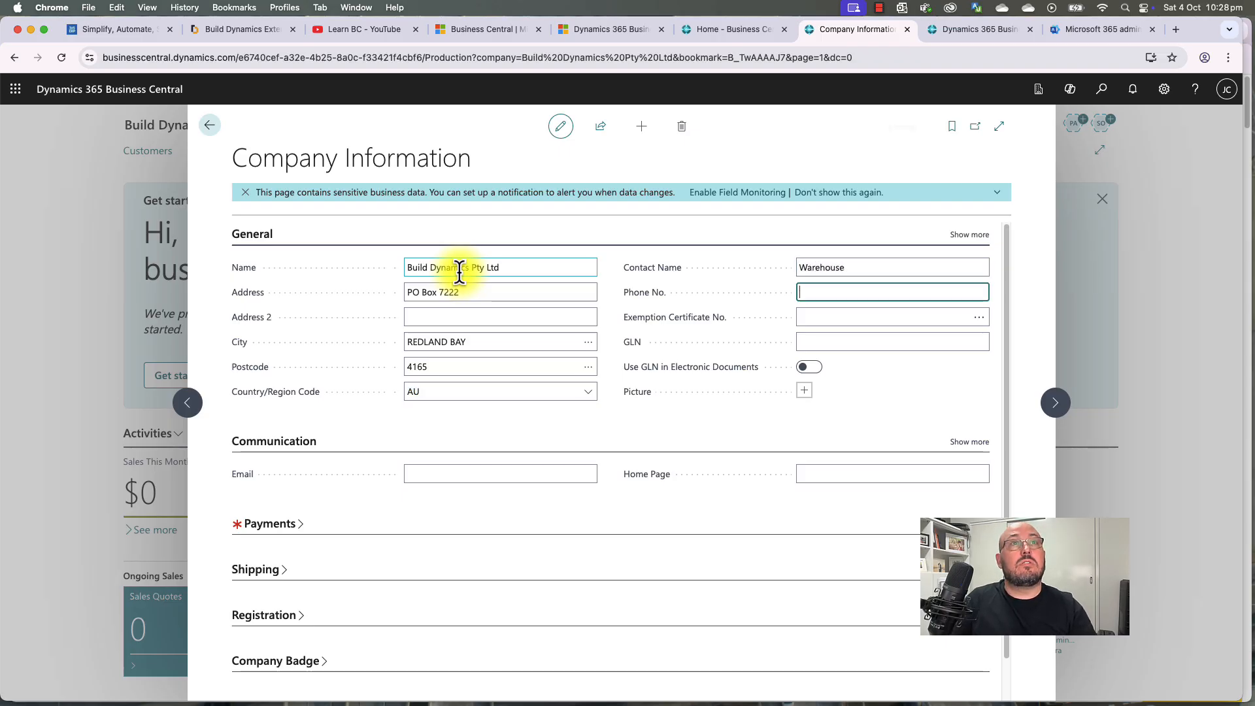
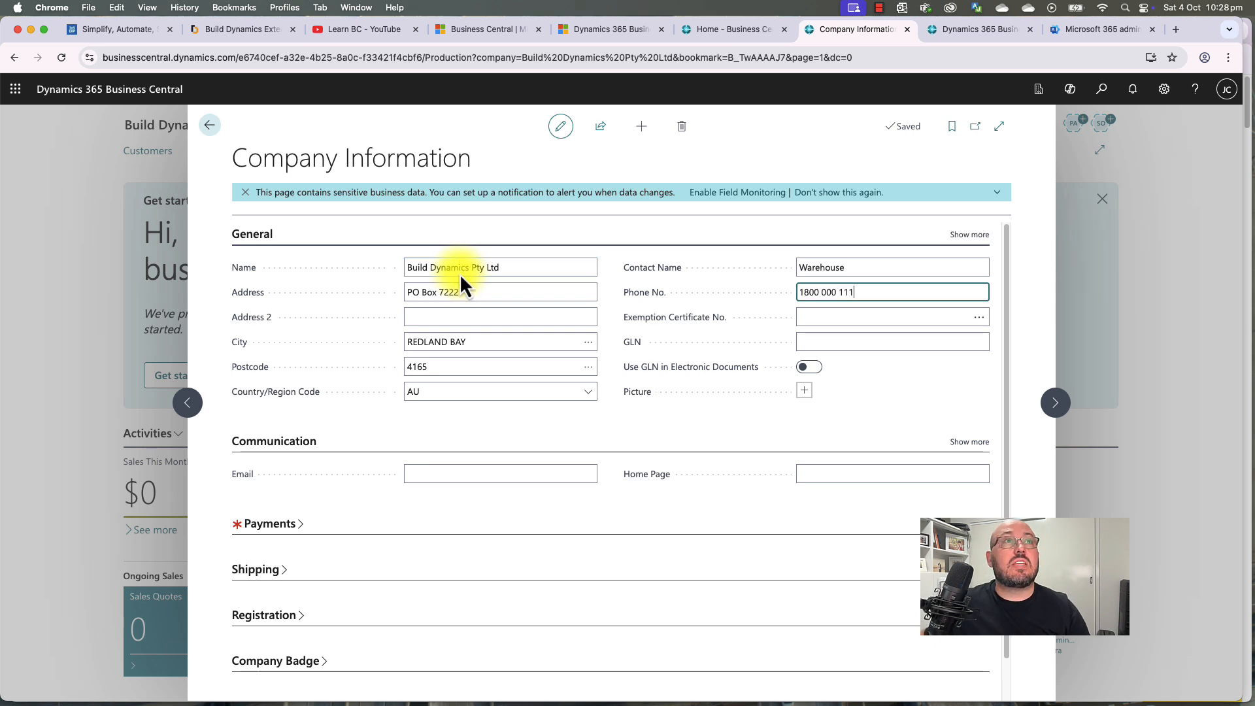
click(465, 474)
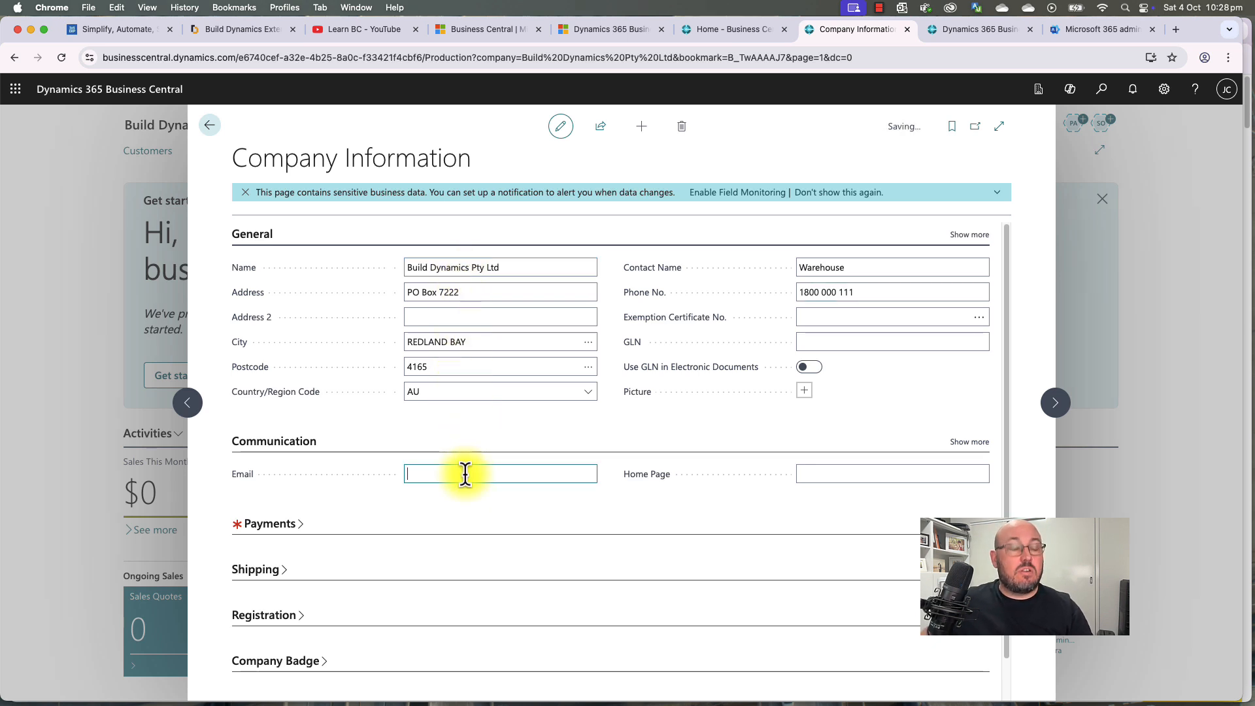
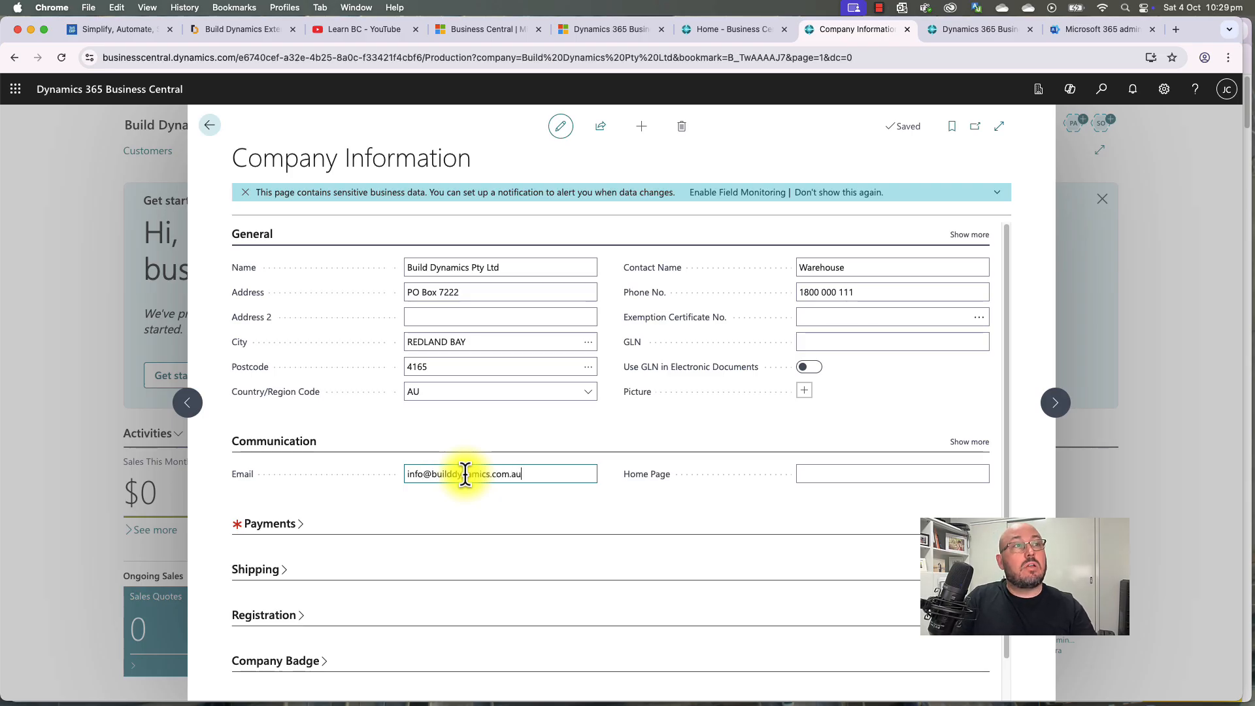
key(Tab)
text(w)
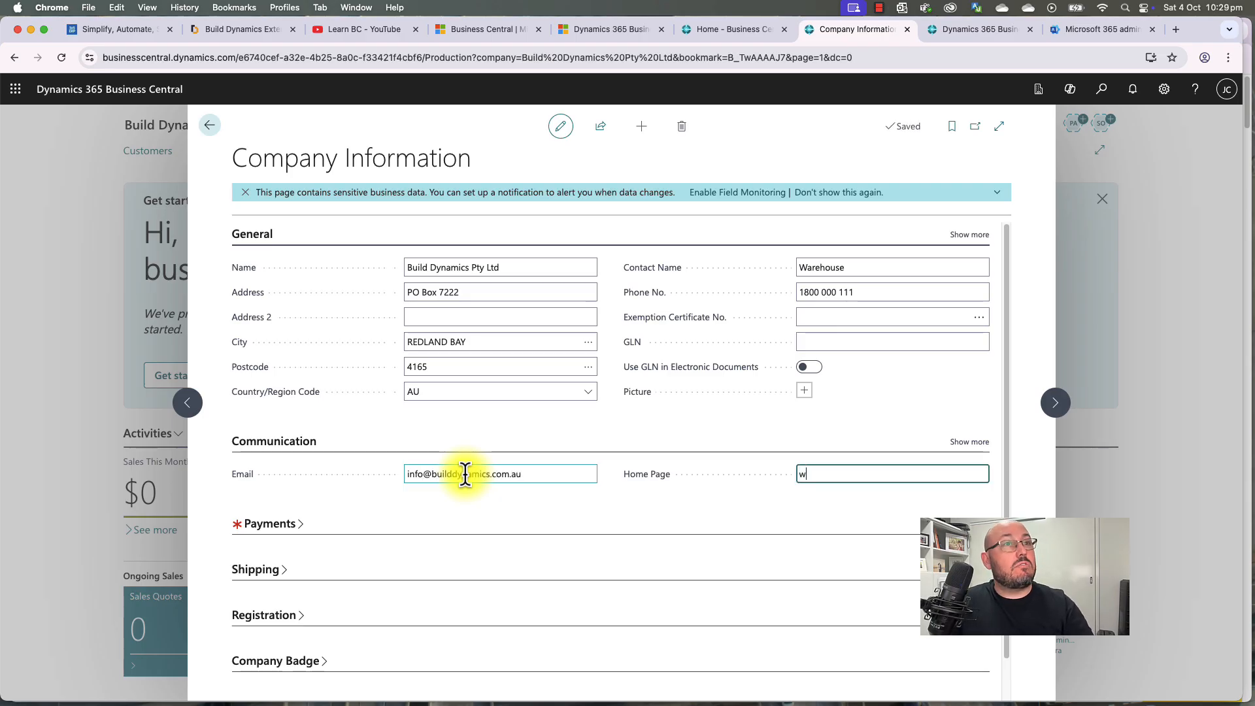
text(ww.buildd)
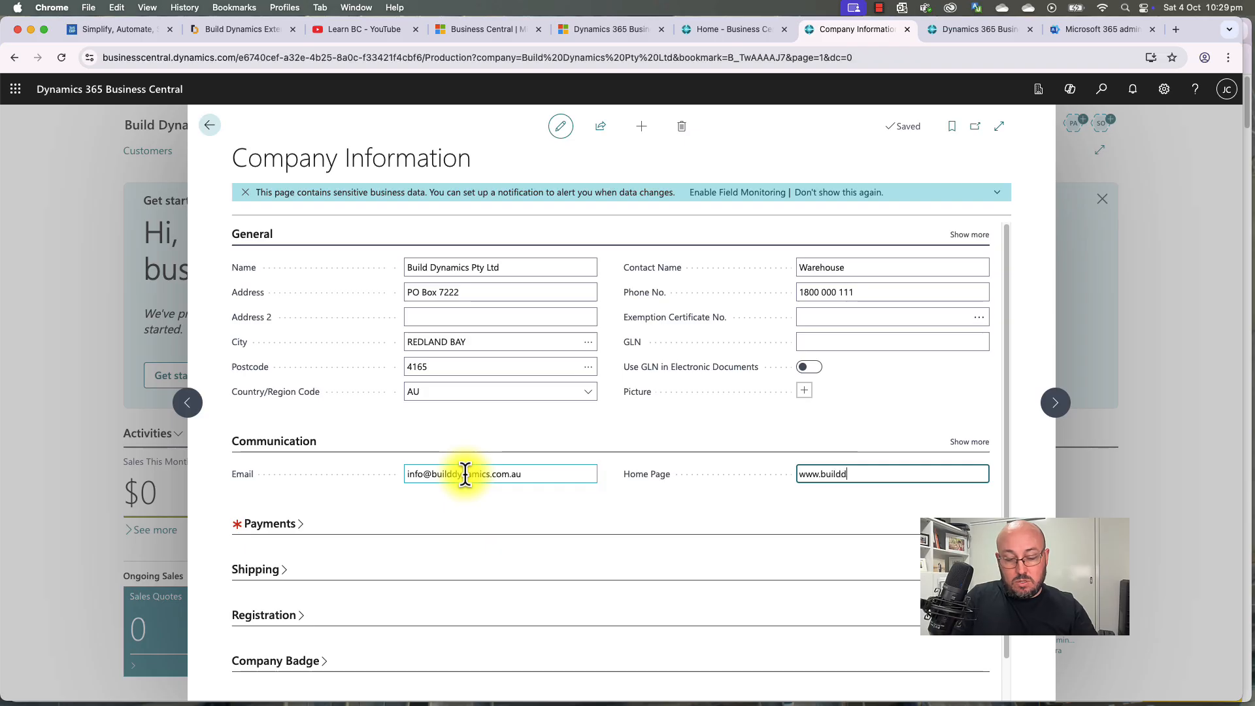
text(ynamics.com.au)
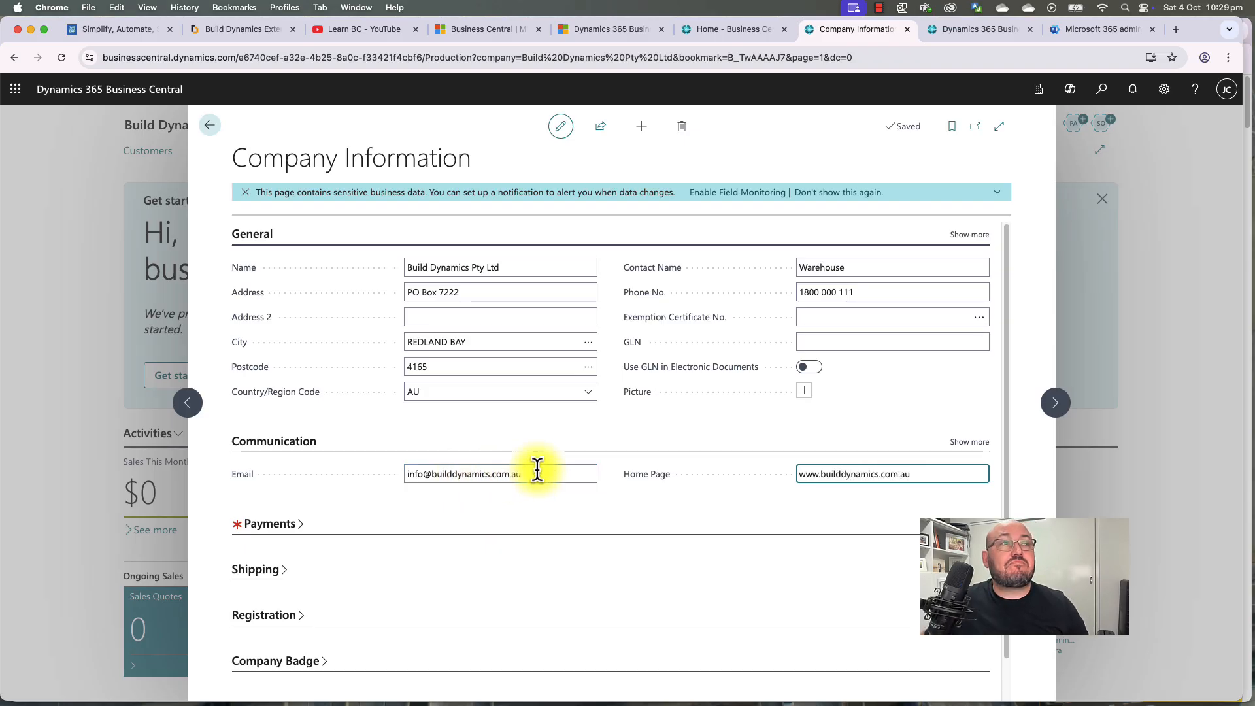
Step: Show the extra Communication and General fields on Company Information, then cancel adding a company picture
click(966, 443)
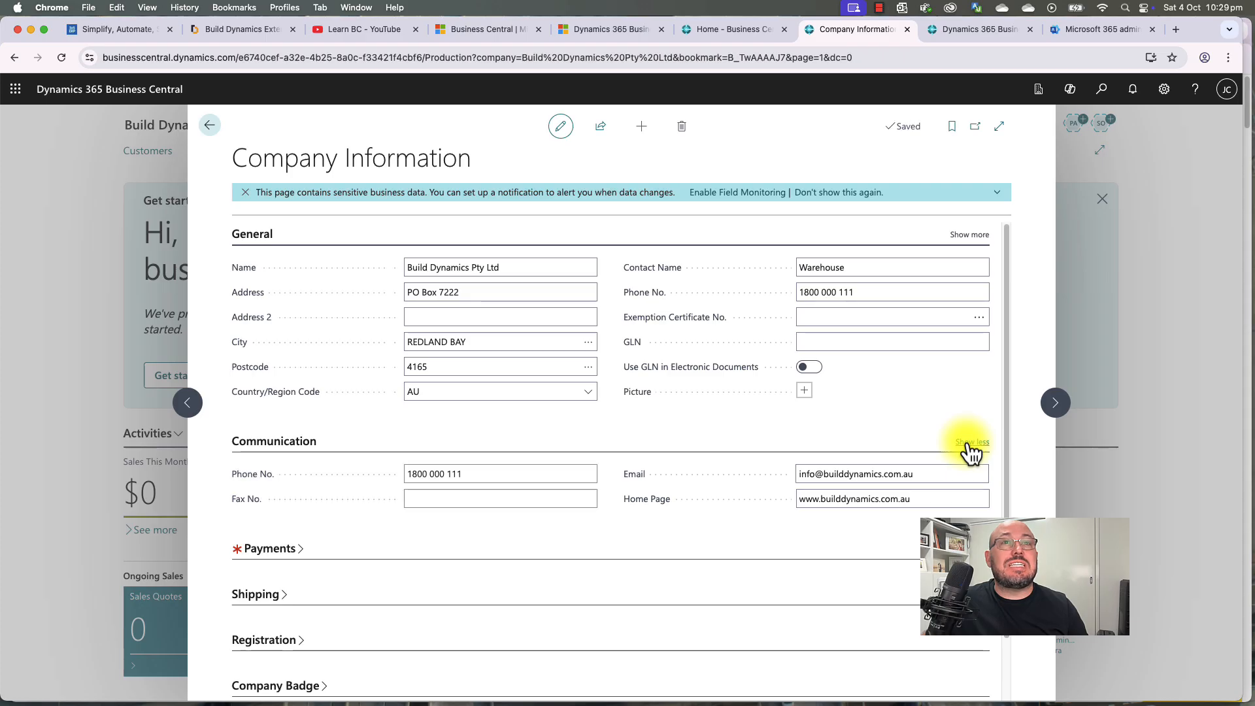
click(969, 443)
click(966, 443)
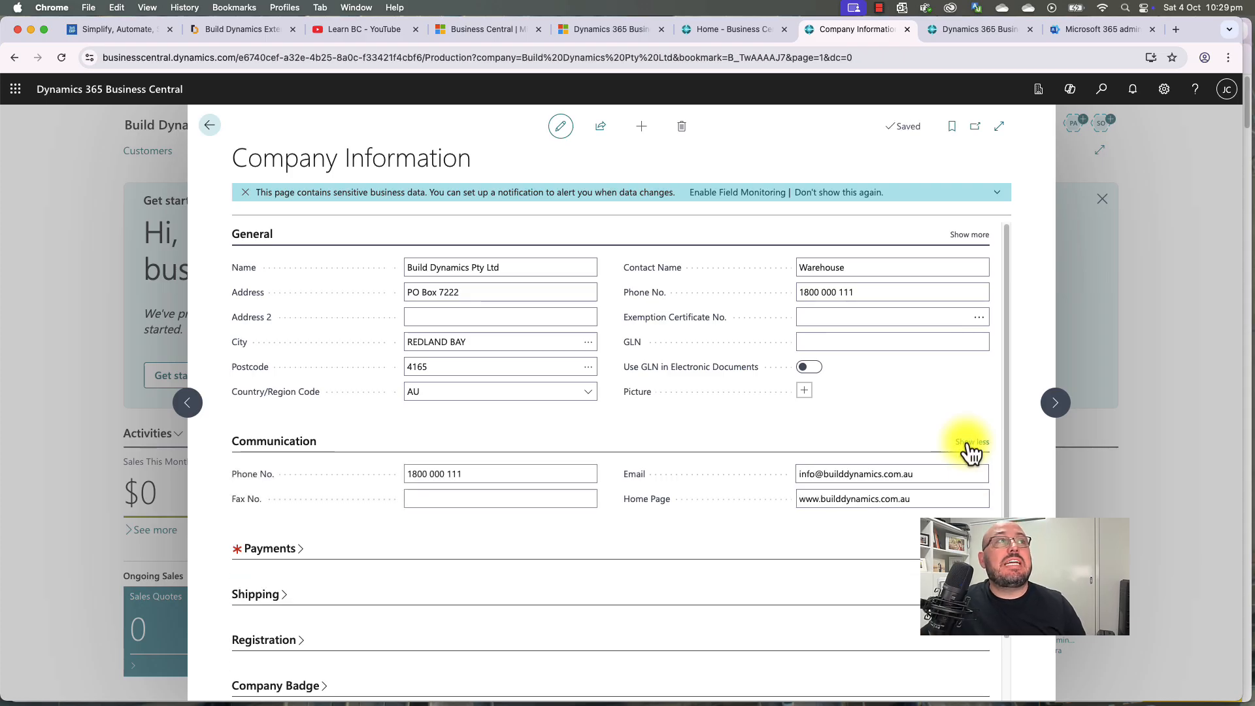
click(253, 241)
click(253, 242)
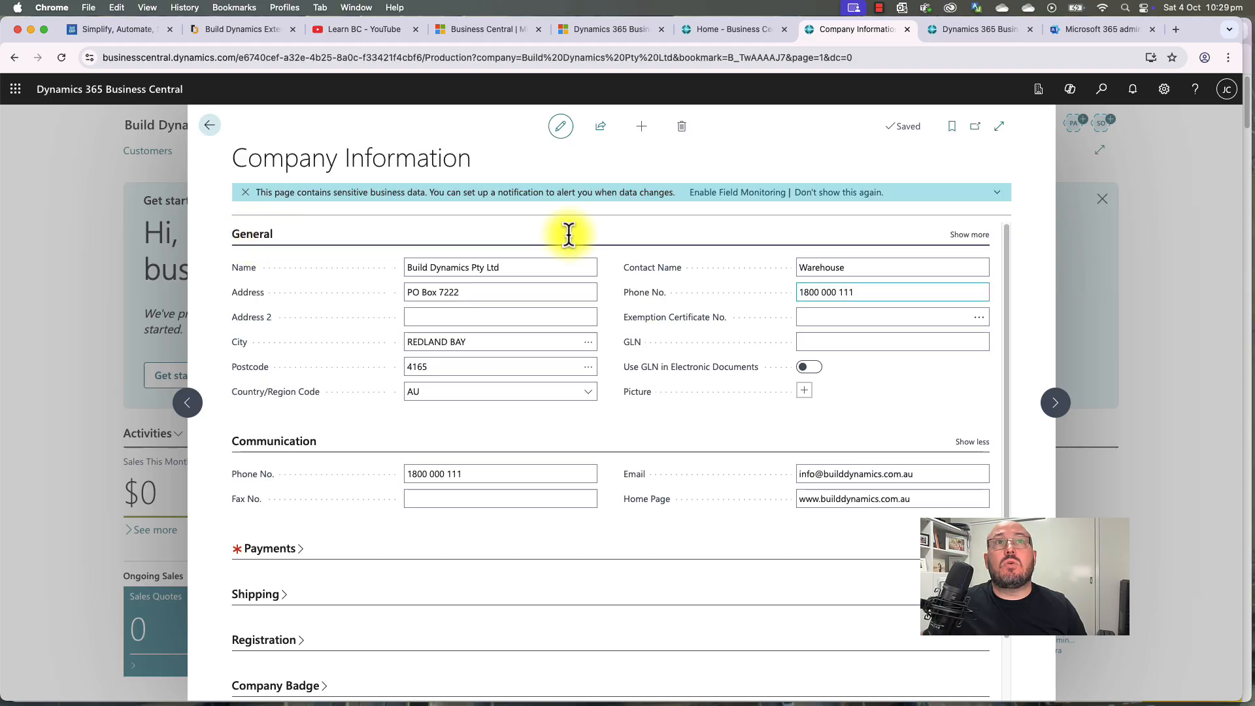
click(972, 237)
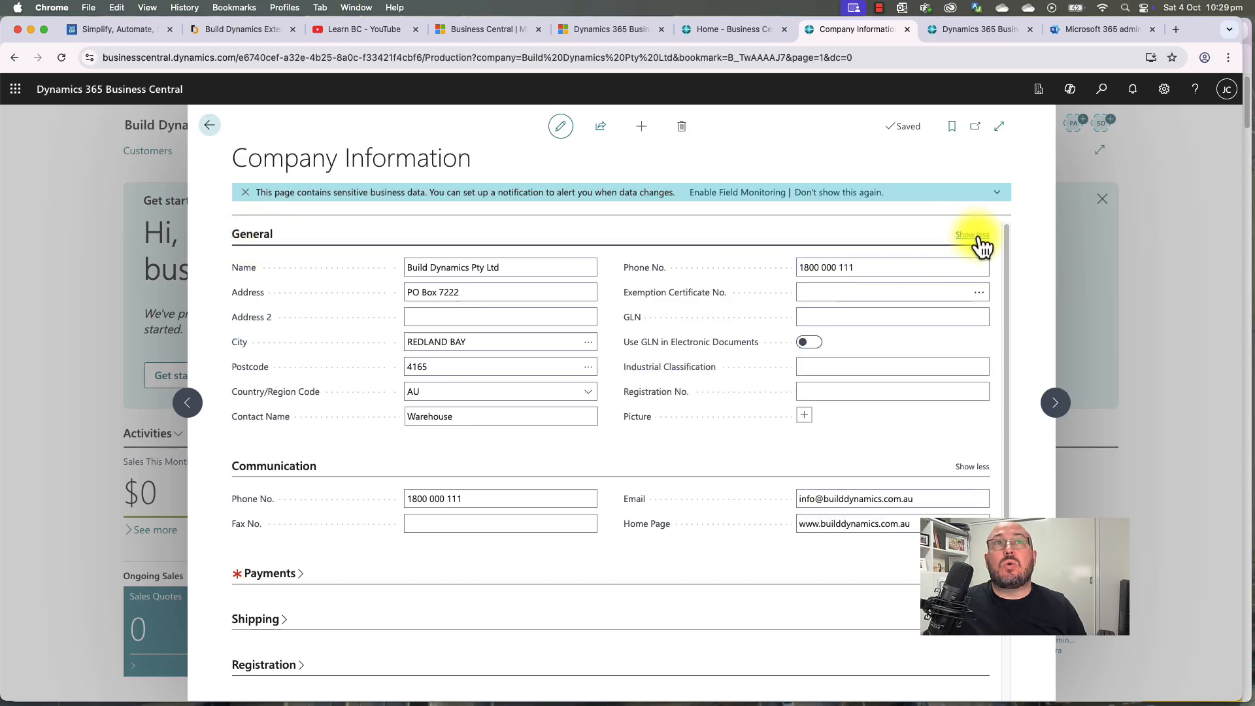
click(973, 237)
click(971, 236)
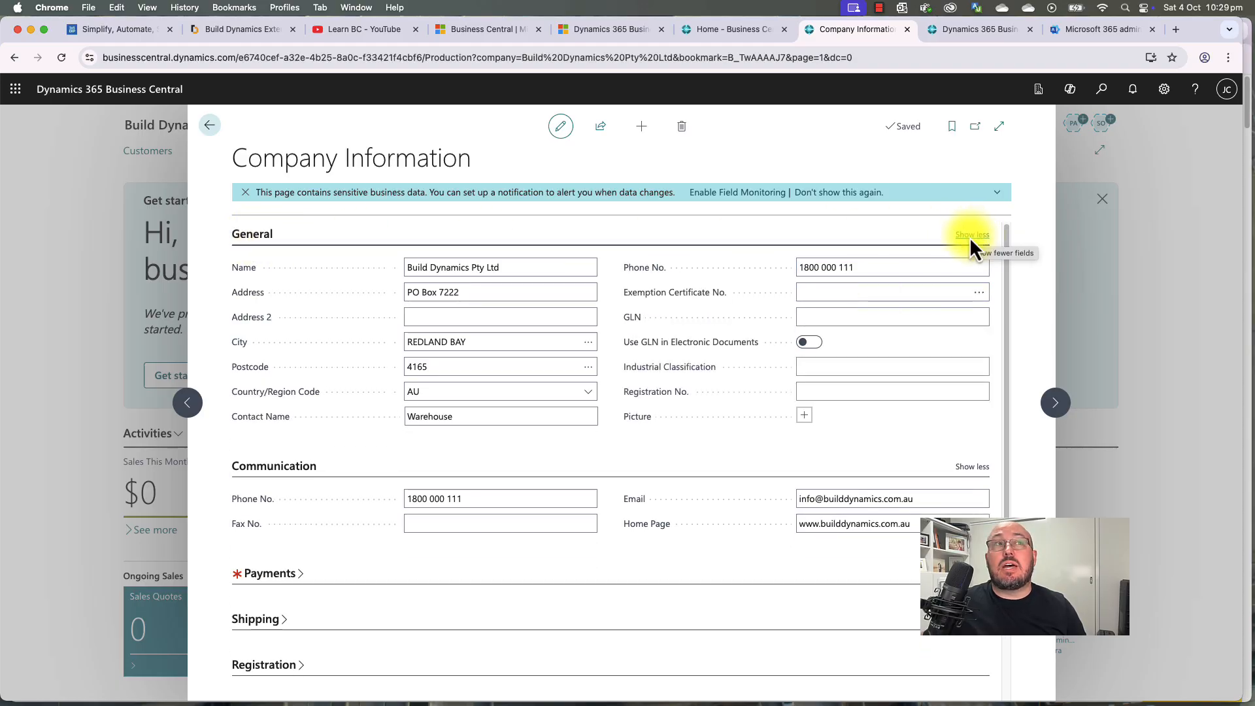
click(803, 419)
click(721, 474)
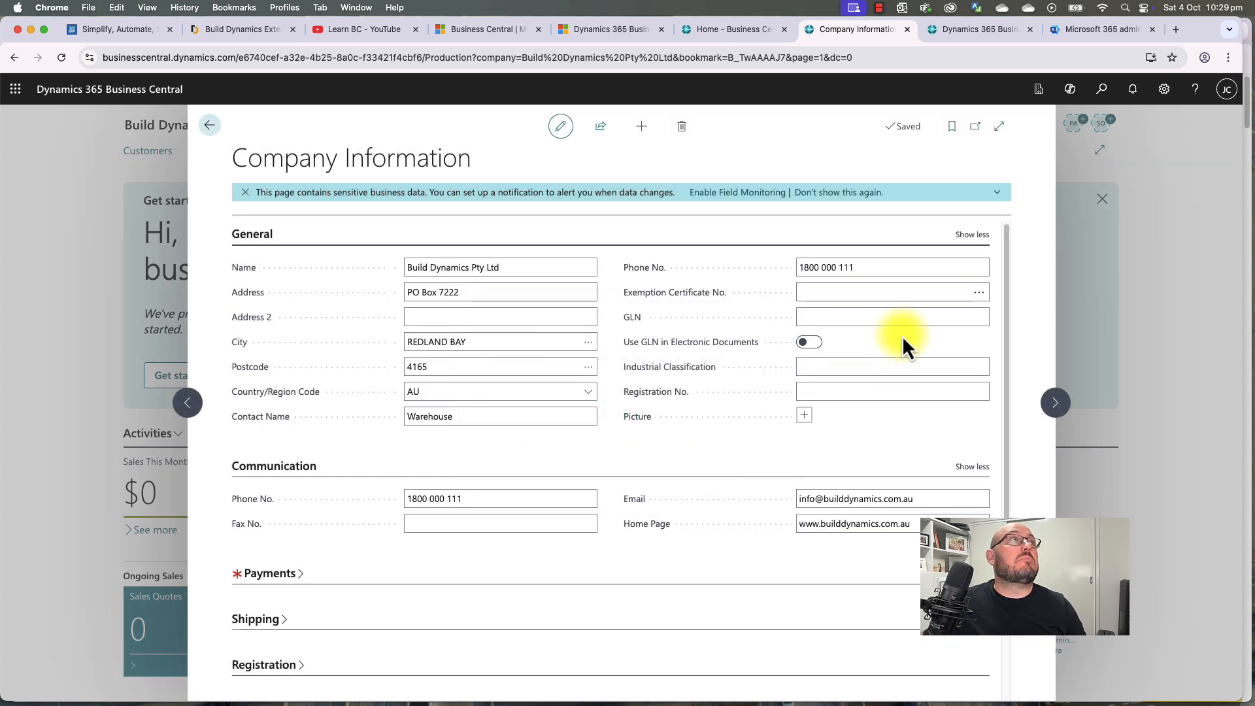
Step: Save the Build Dynamics website logo image into the Downloads folder
click(243, 30)
right_click(306, 111)
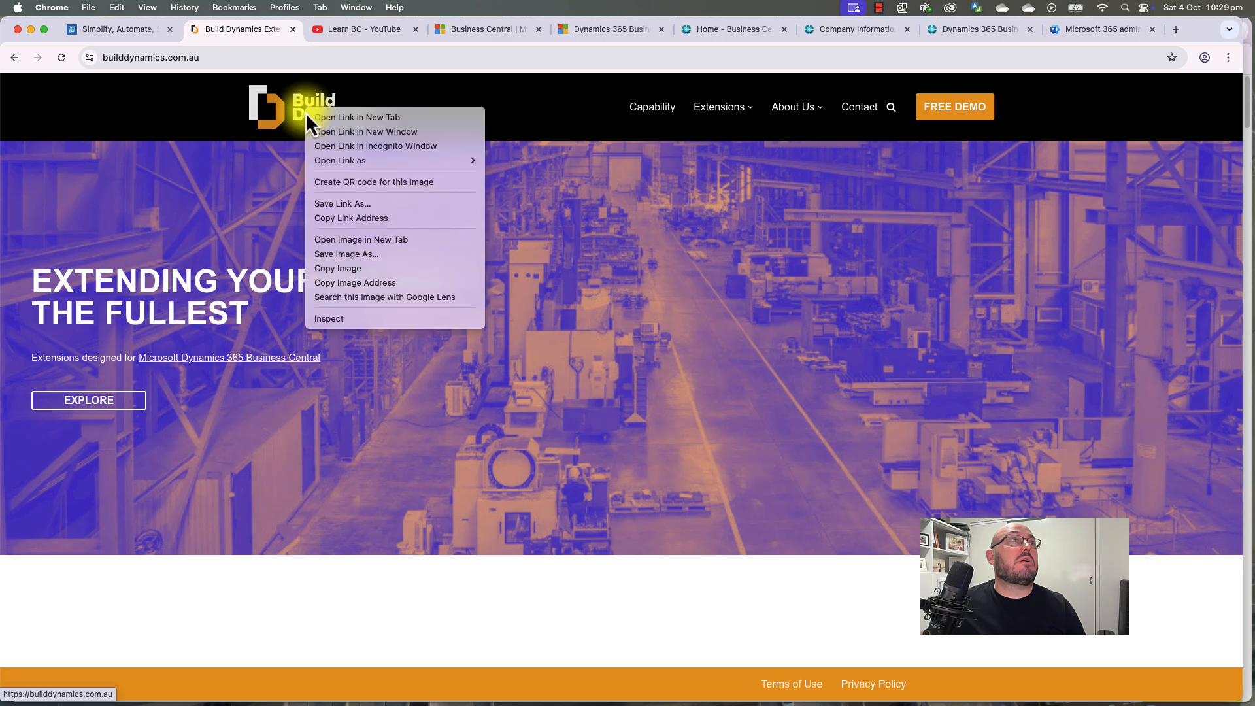
click(353, 254)
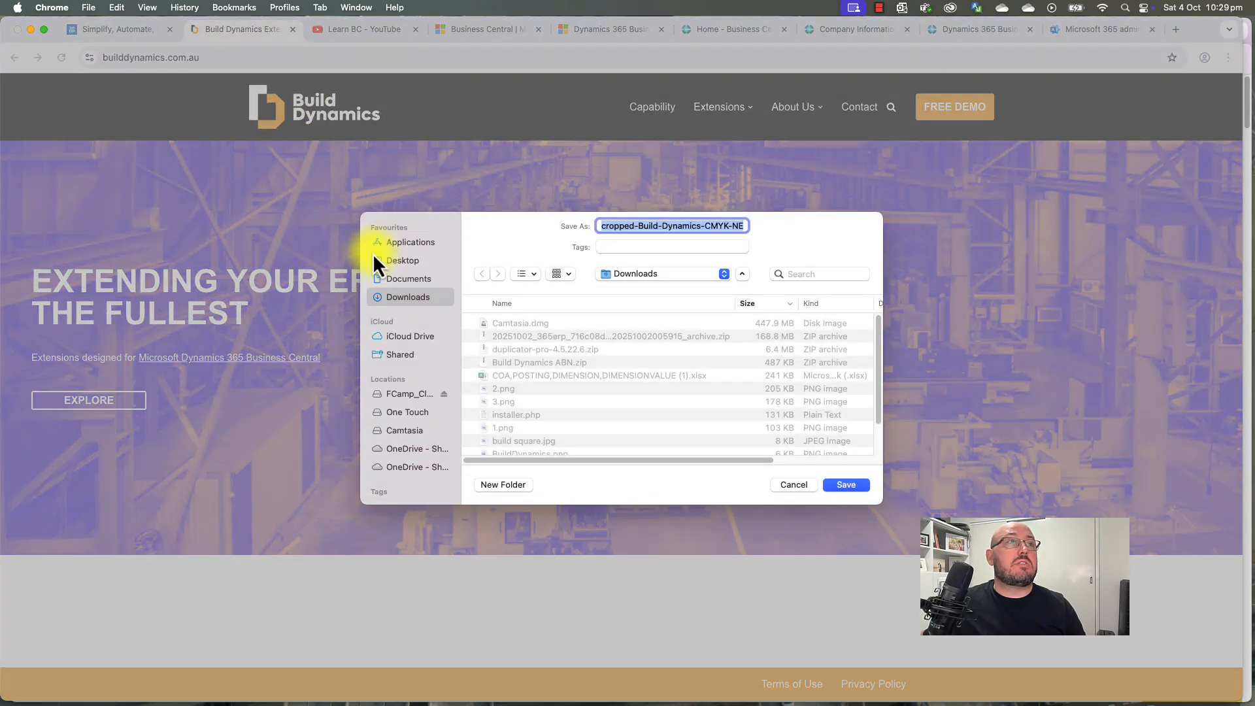
click(847, 485)
Step: Upload cropped-Build-Dynamics-CMYK-NEG.webp from Downloads as the company picture
click(955, 30)
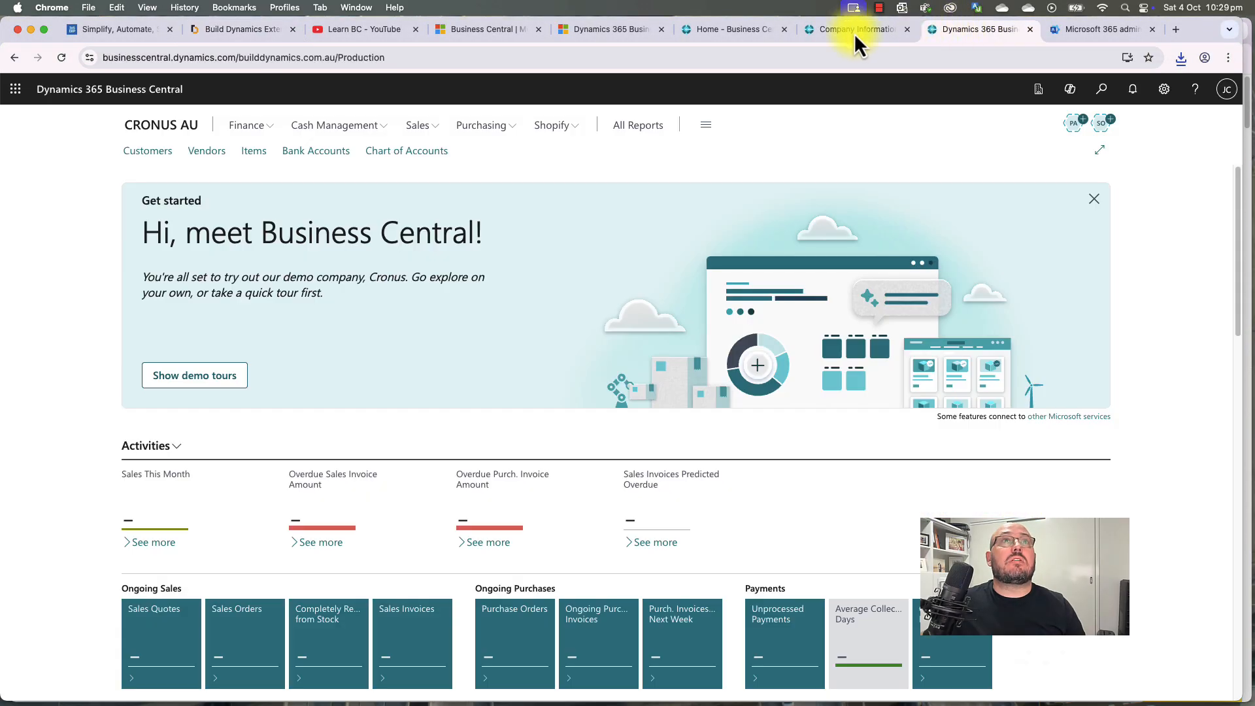
click(853, 32)
click(812, 414)
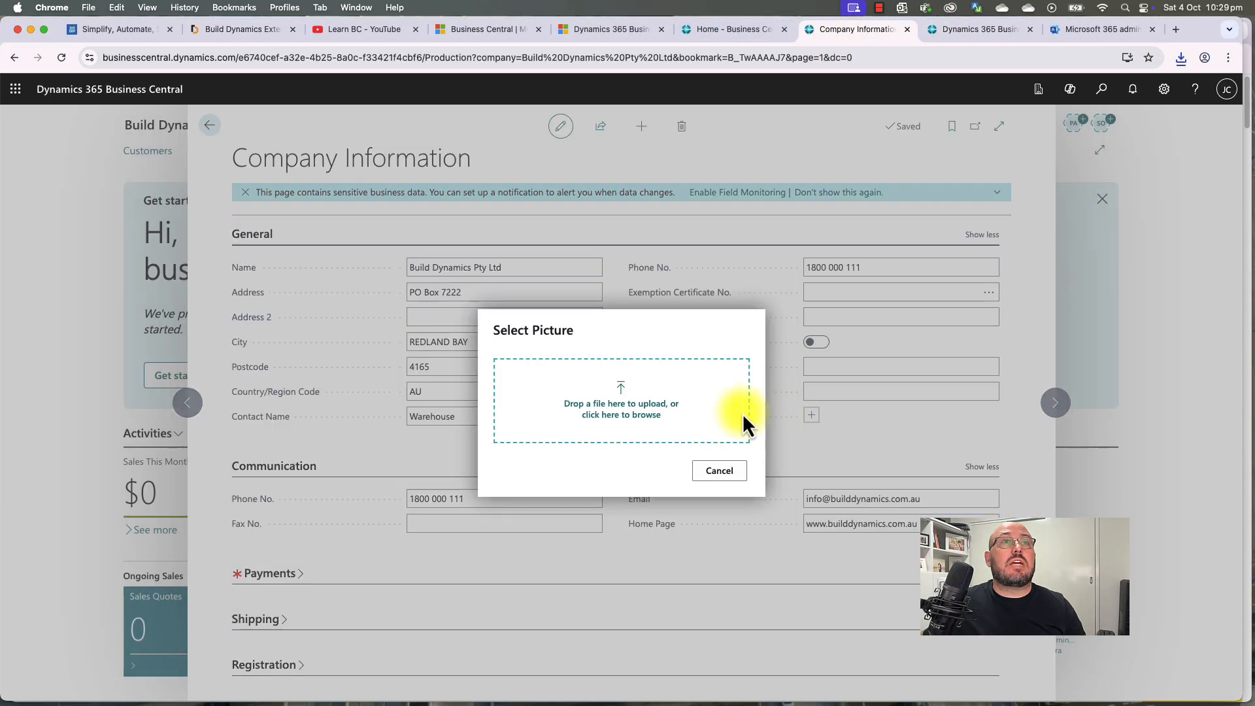
click(687, 411)
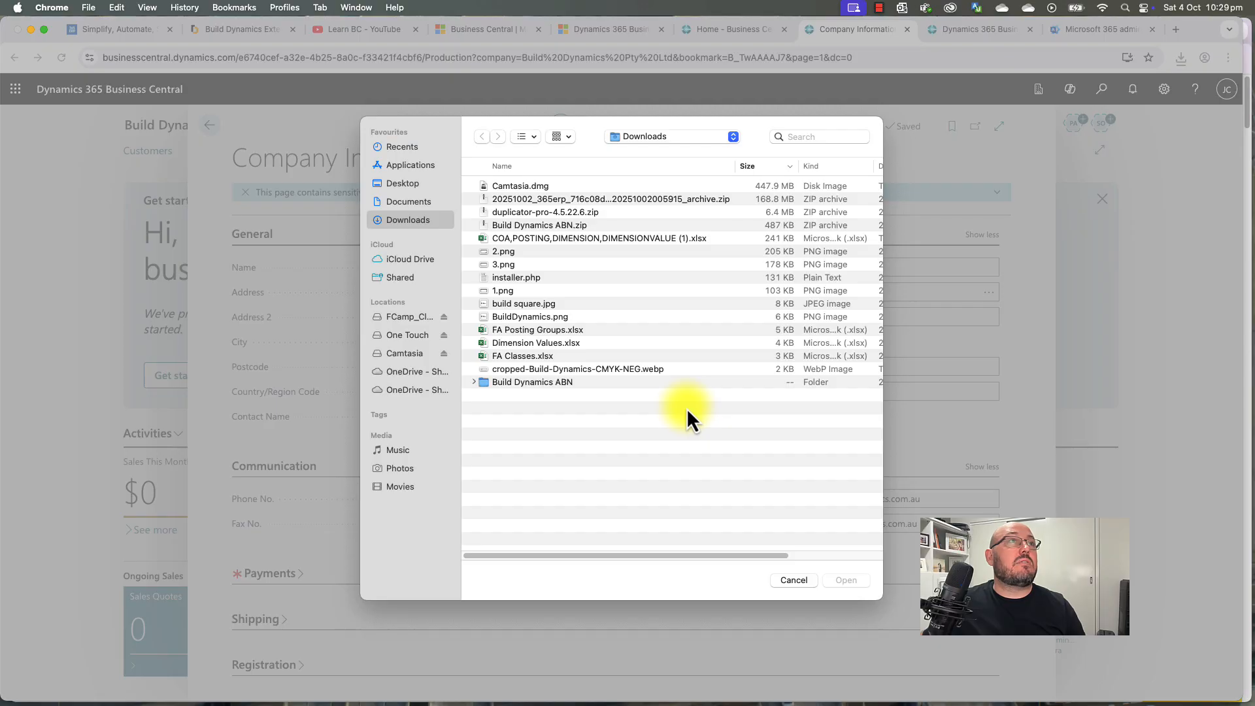
click(524, 371)
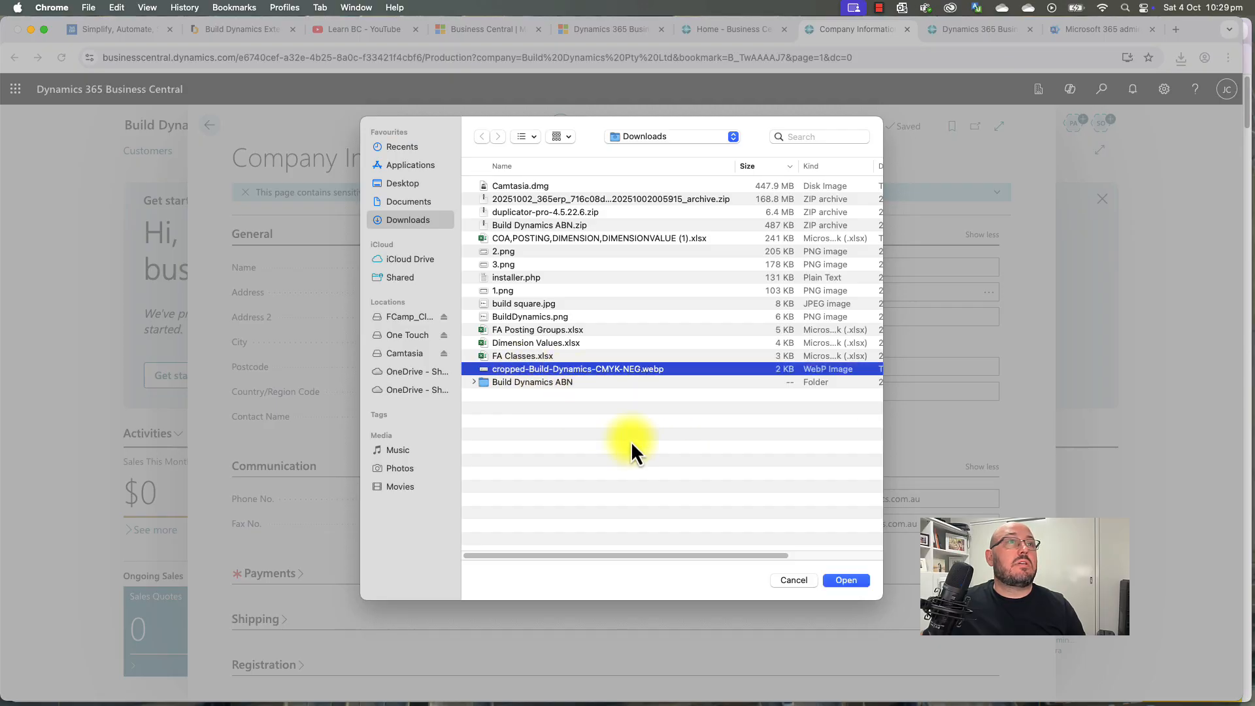
click(849, 580)
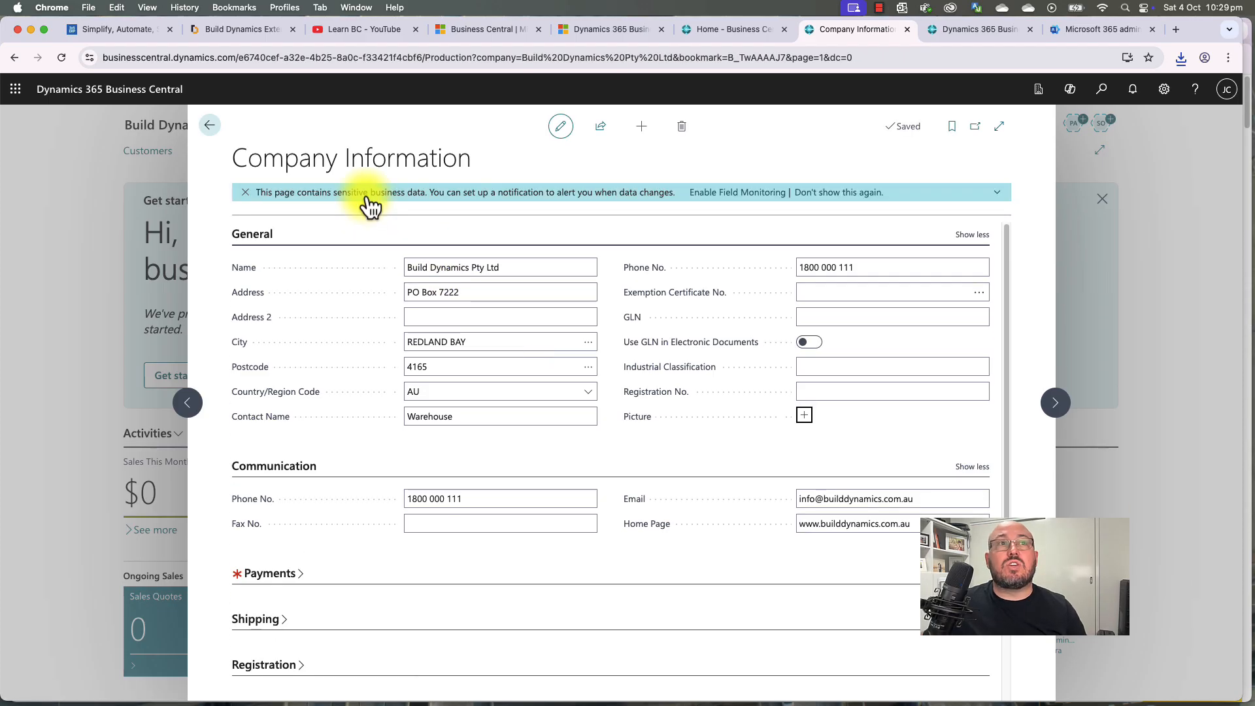
Step: Expand Payments, Shipping and Registration, checking the Location Code list without choosing a location
scroll(334, 307, down, 2)
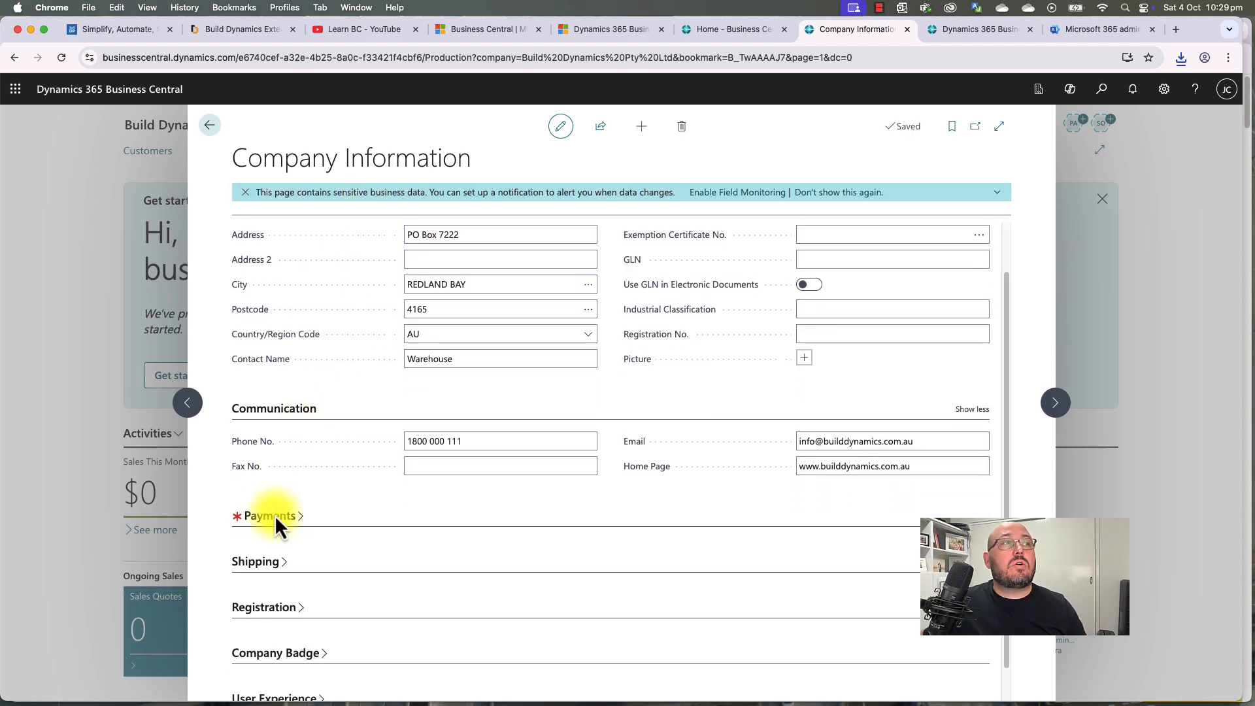
click(314, 521)
scroll(634, 521, down, 5)
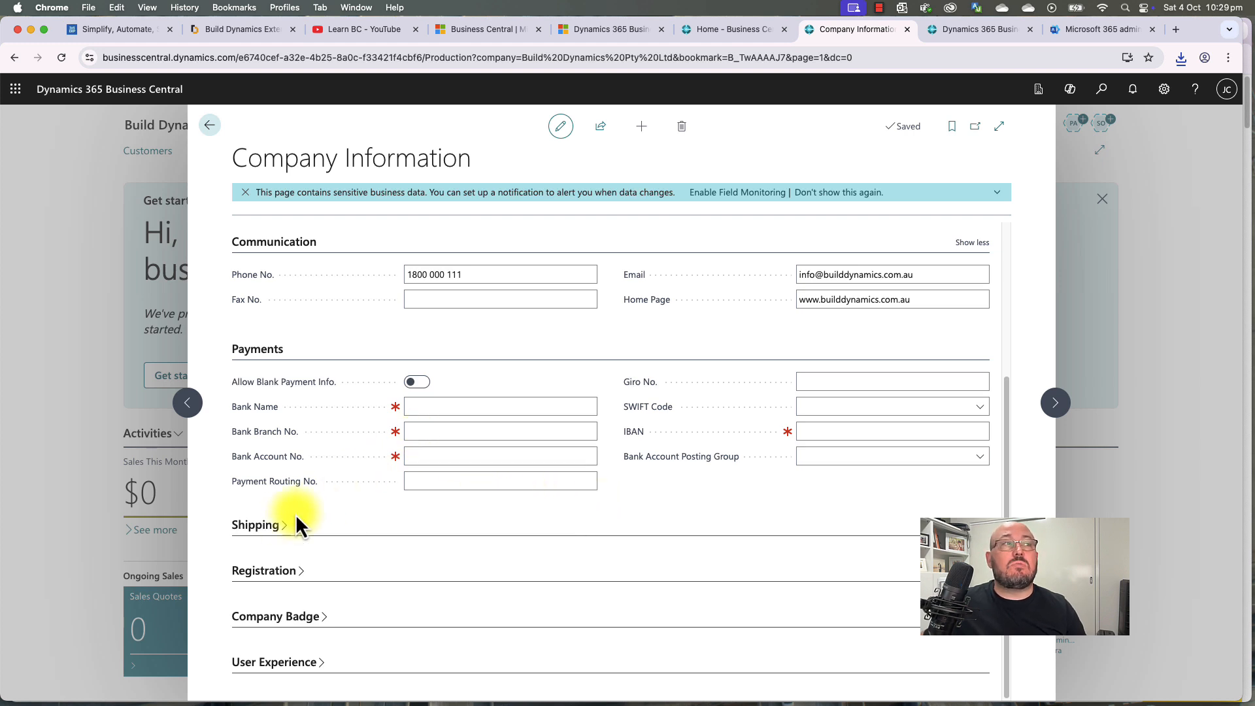
click(270, 527)
scroll(272, 527, down, 5)
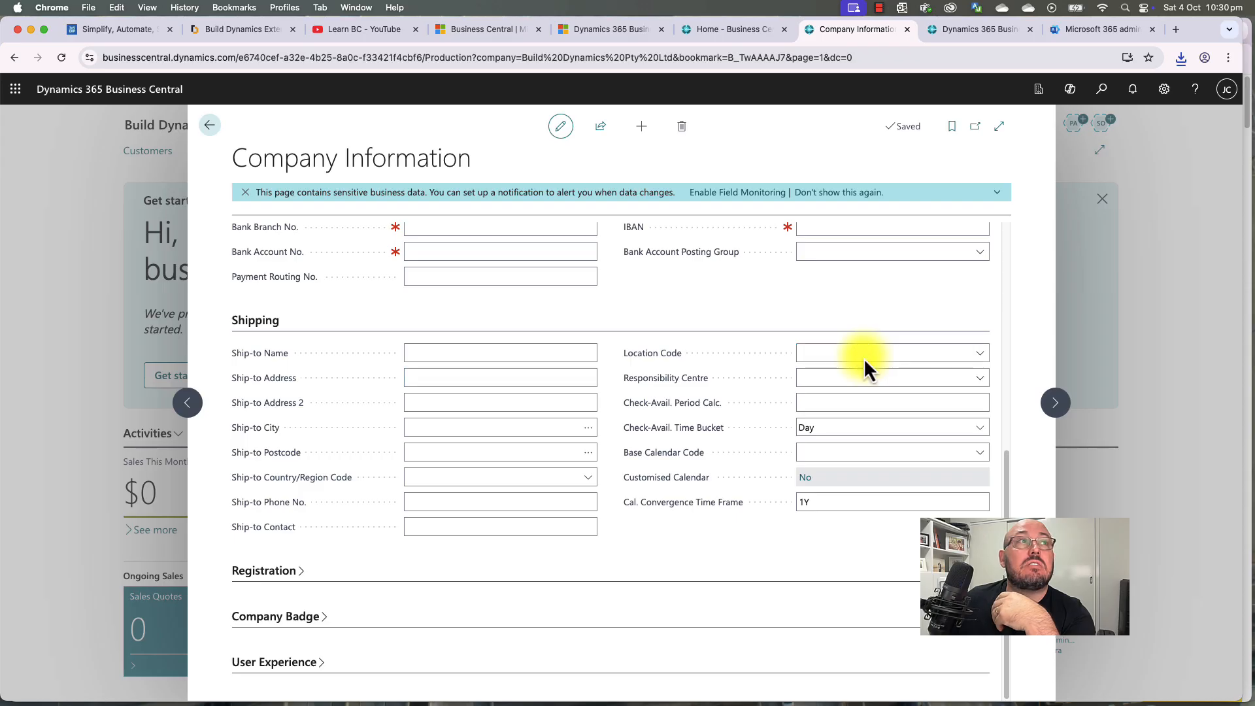
click(459, 357)
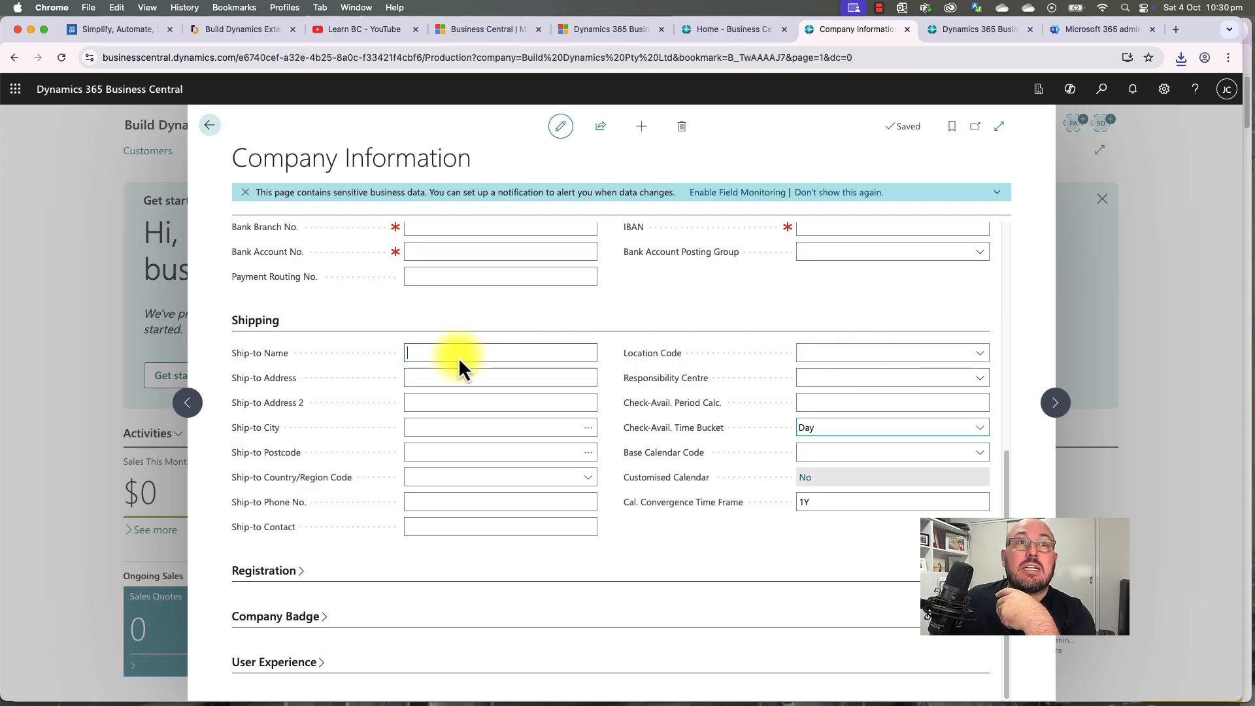
click(892, 356)
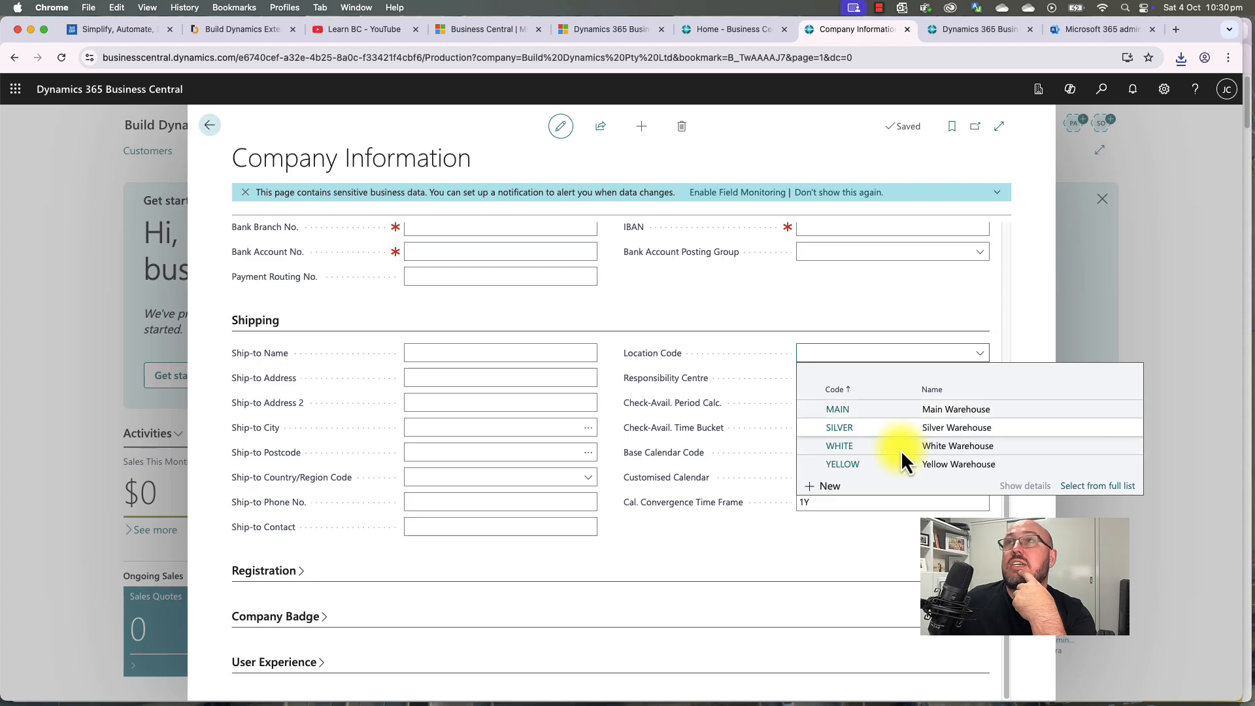
click(827, 321)
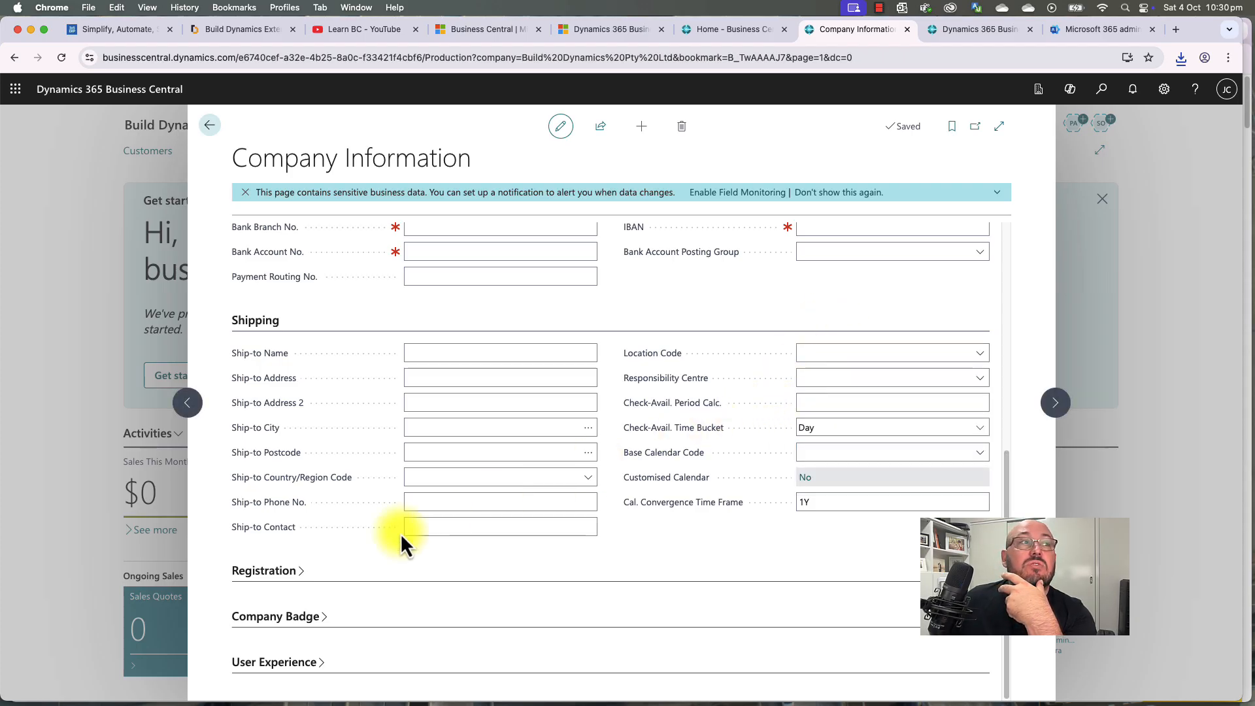
click(289, 571)
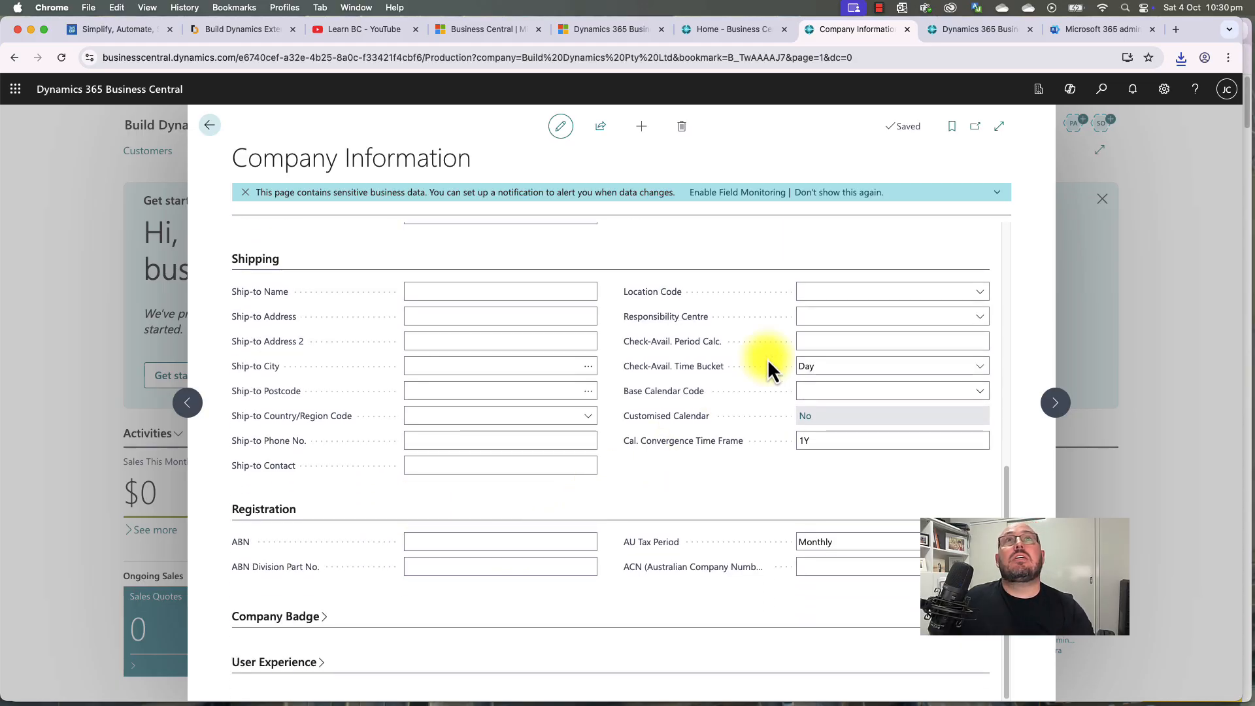
Step: Search ABN Lookup at abr.business.gov.au for 'build dynamics' and open the BUILD DYNAMICS PTY LTD record
click(1175, 29)
text(ab)
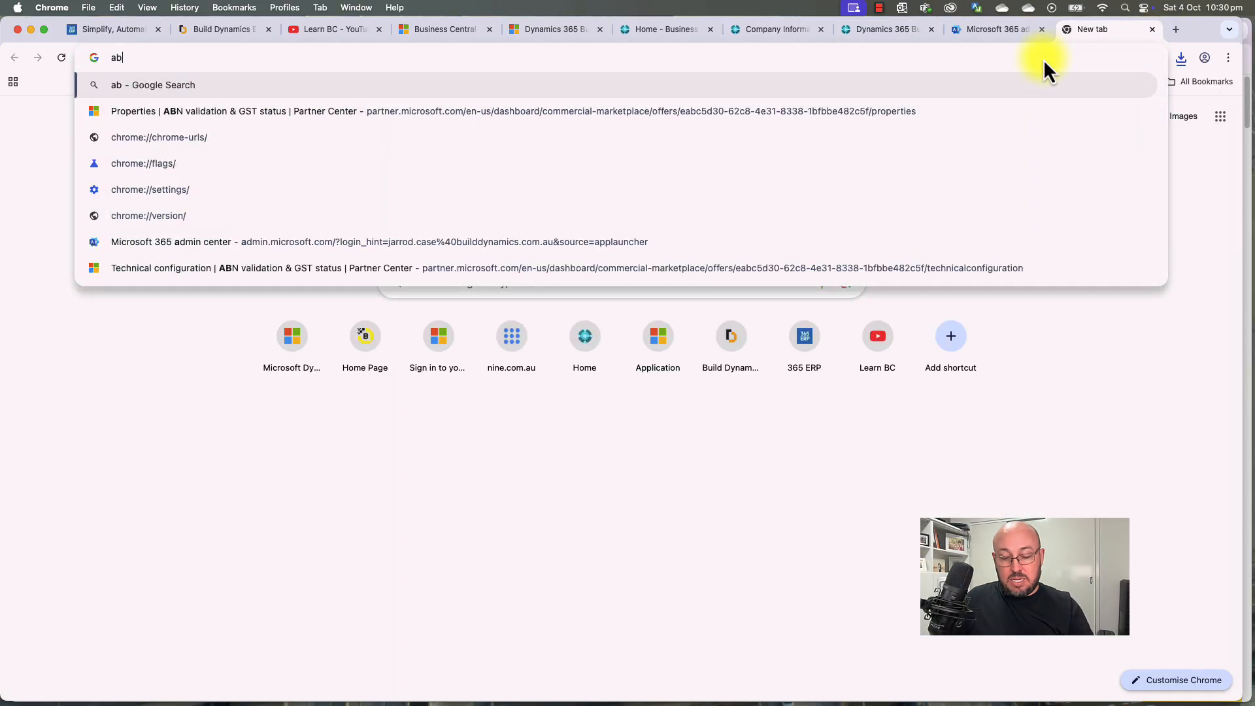
text(r.business.gov.au)
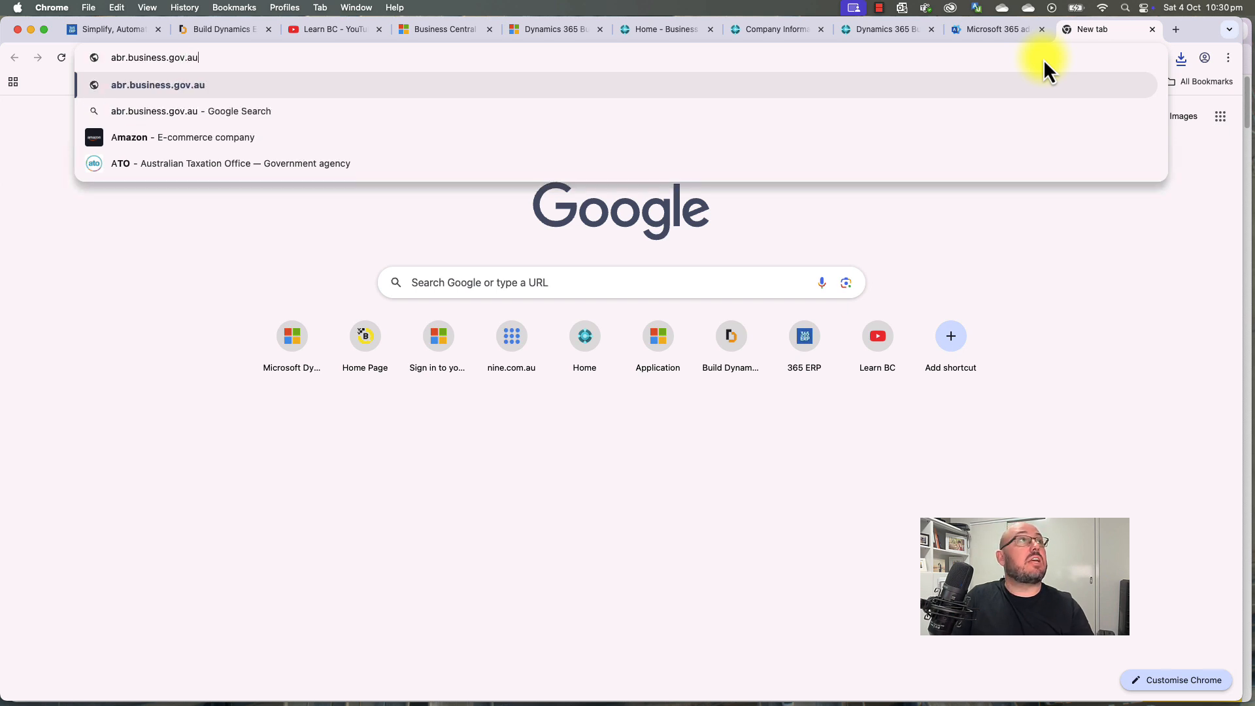
key(Return)
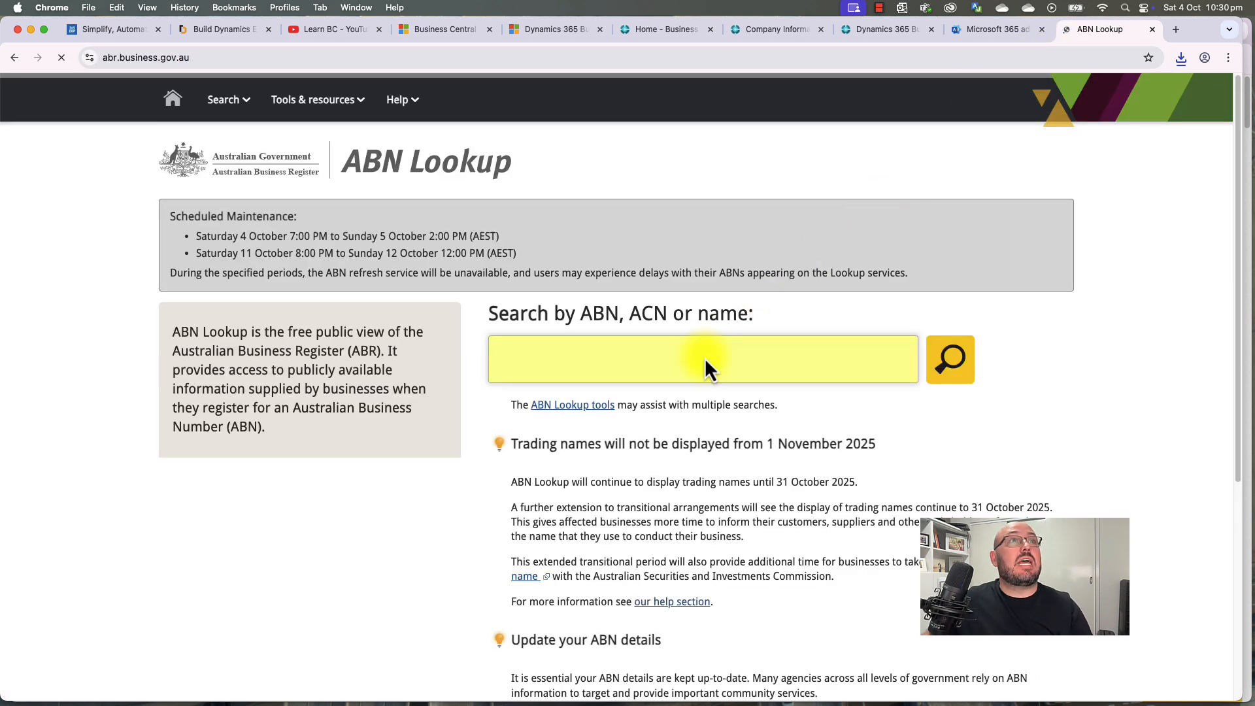
click(693, 364)
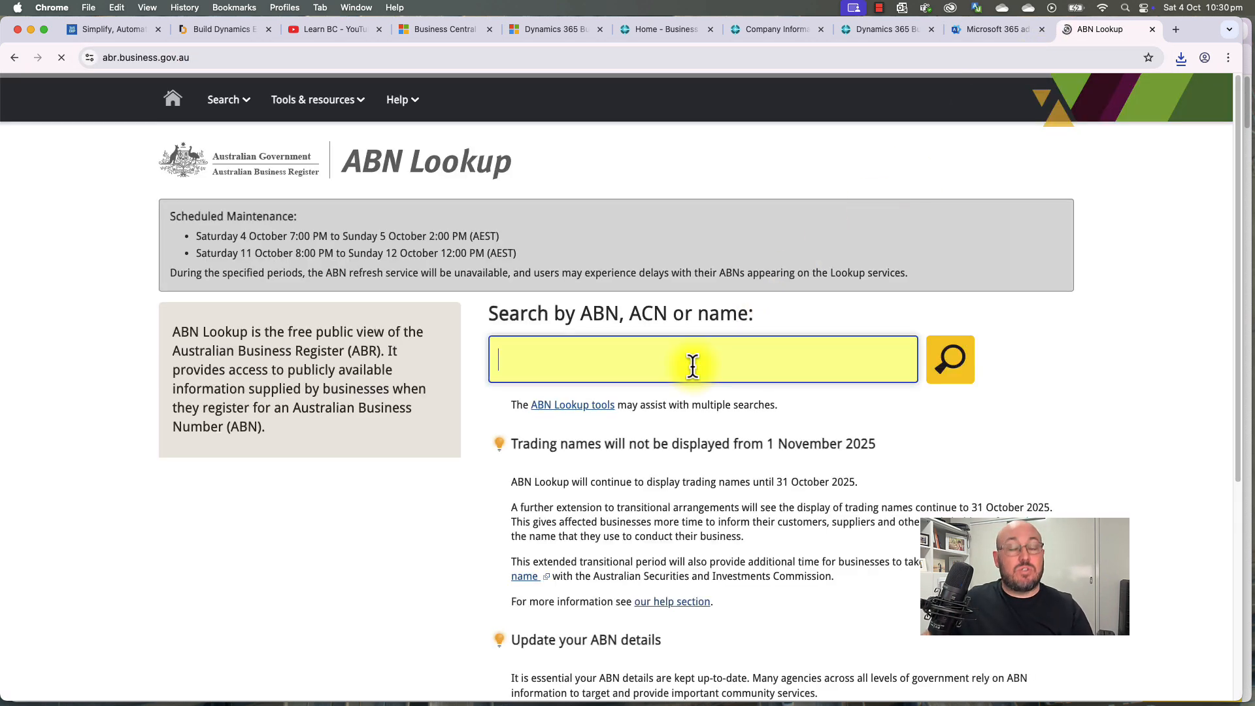
text(build dynamics)
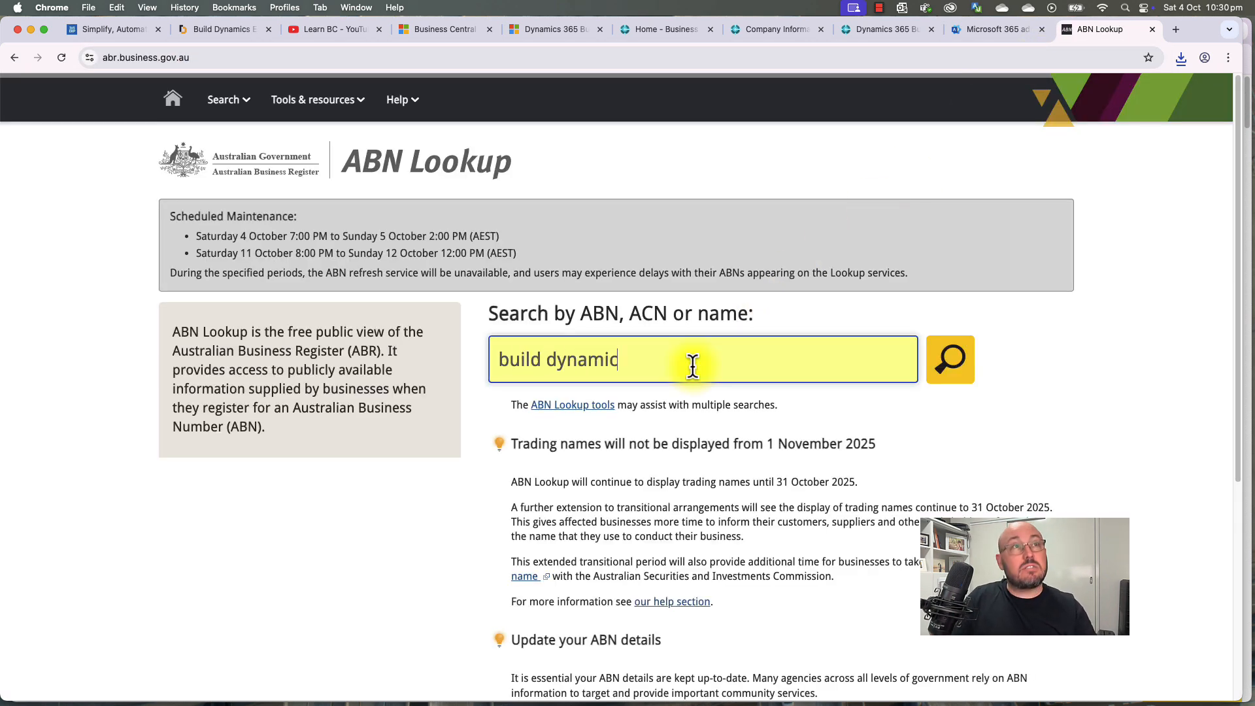
key(Return)
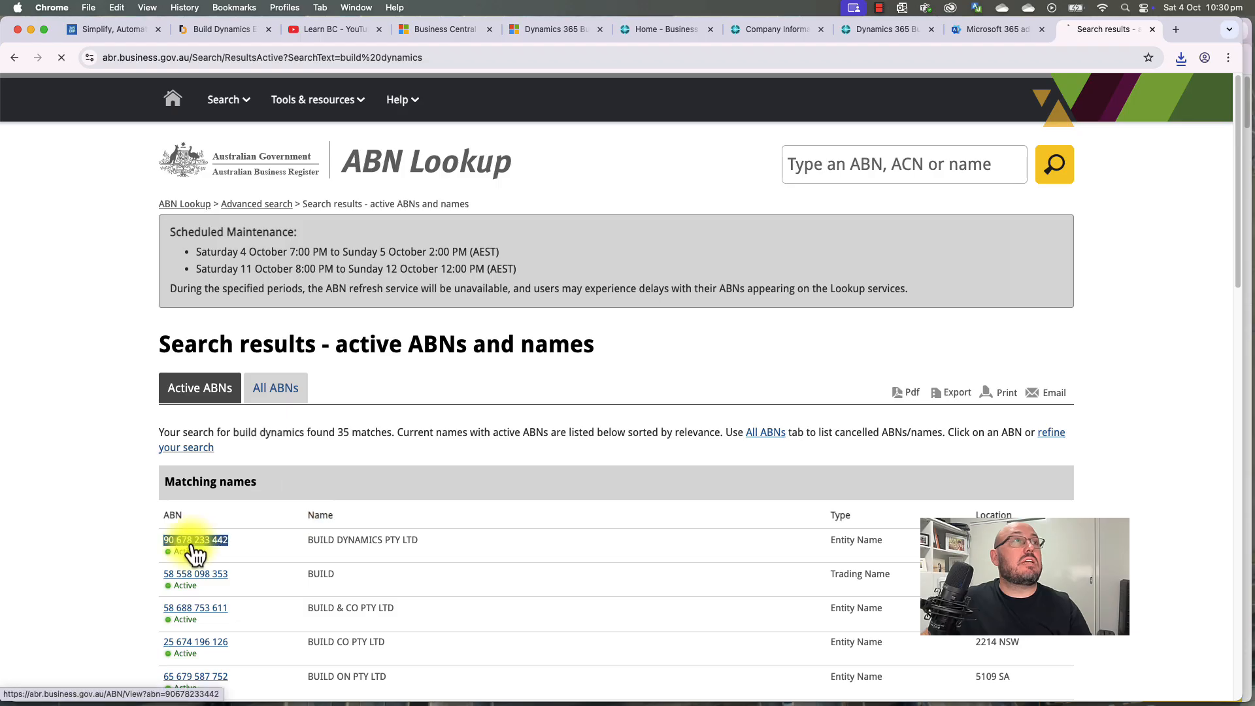
click(195, 542)
Step: Copy the ABN from the record's page address and return to Company Information
click(304, 58)
double_click(330, 57)
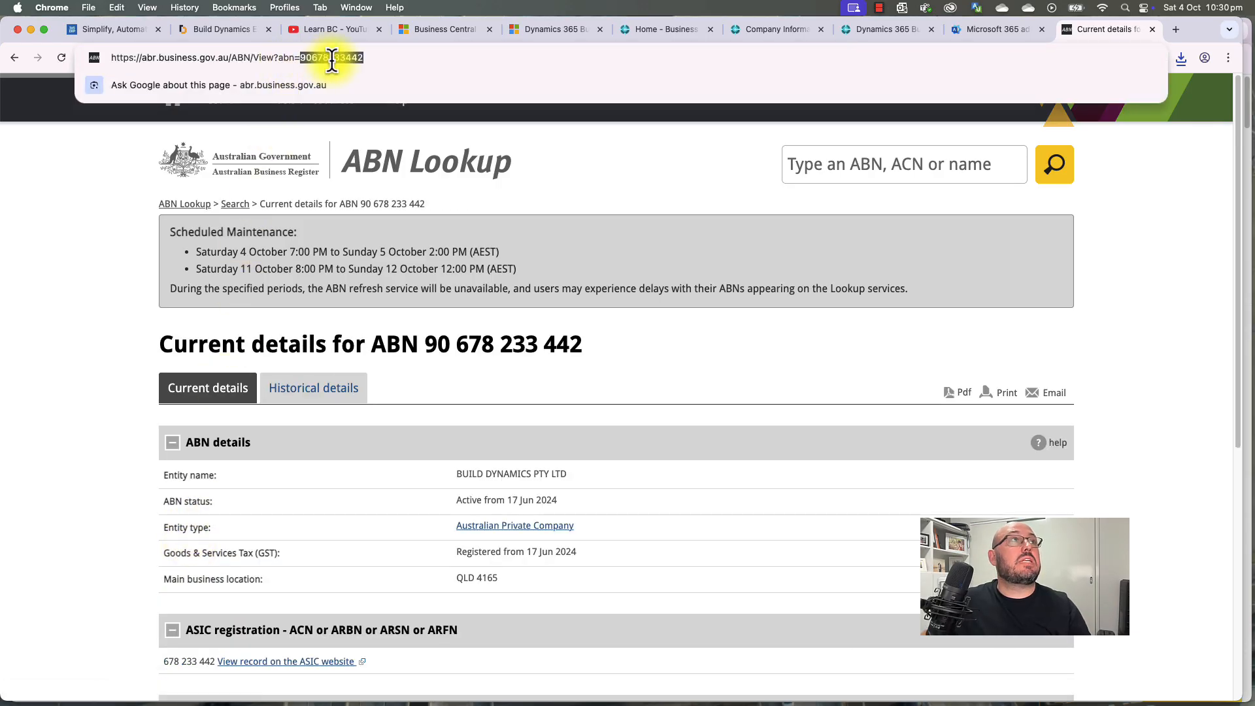
right_click(332, 60)
click(355, 167)
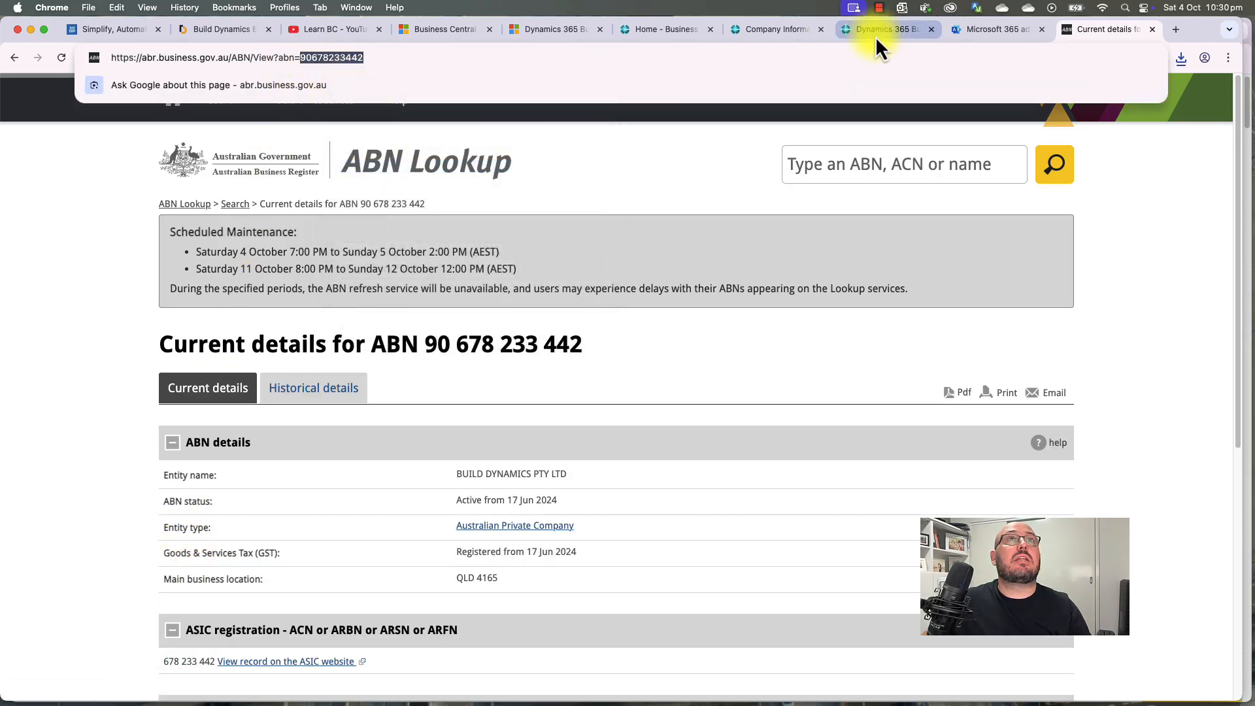
click(779, 34)
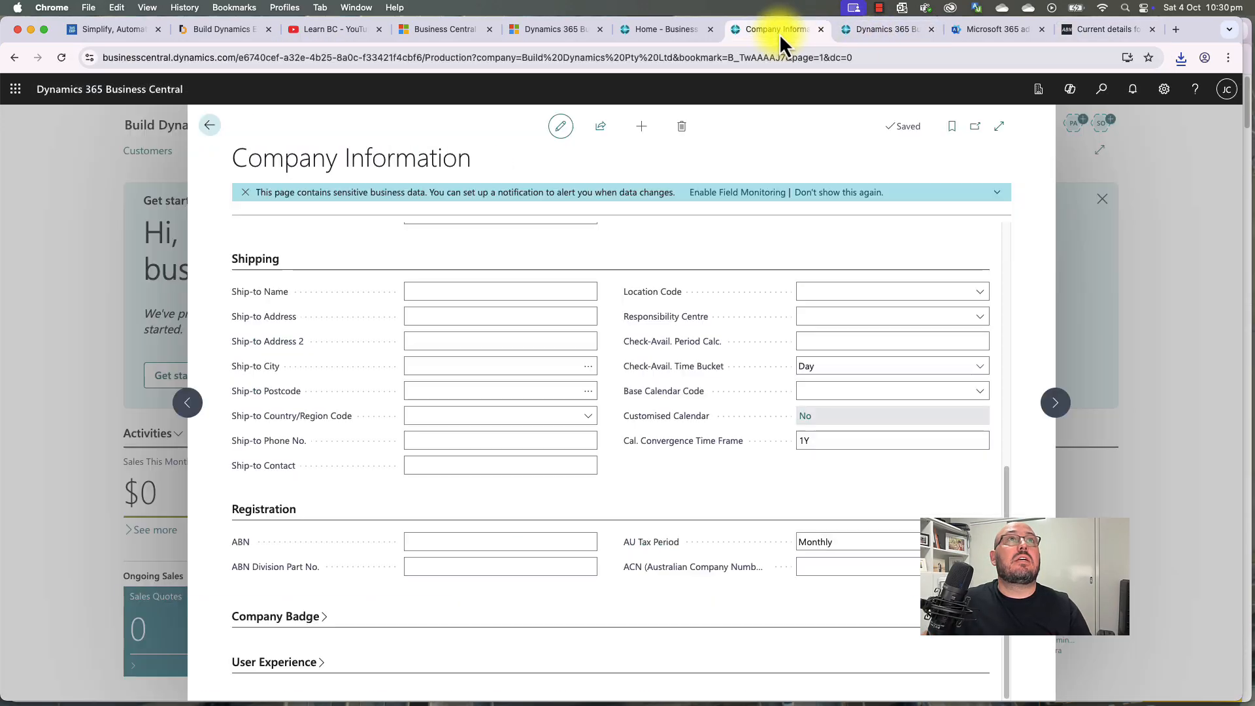
Step: Paste the copied ABN into the Company Information ABN field
click(461, 542)
key(super+v)
click(455, 501)
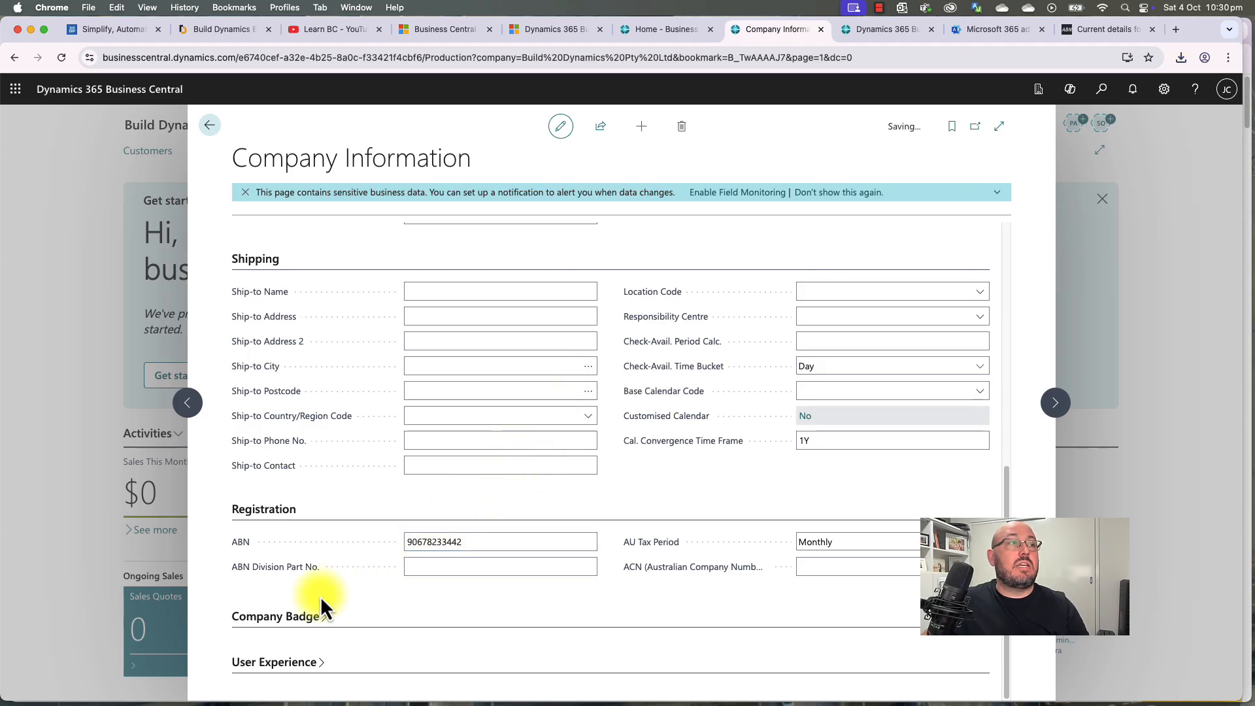
Step: Set the company badge style to Red
click(291, 621)
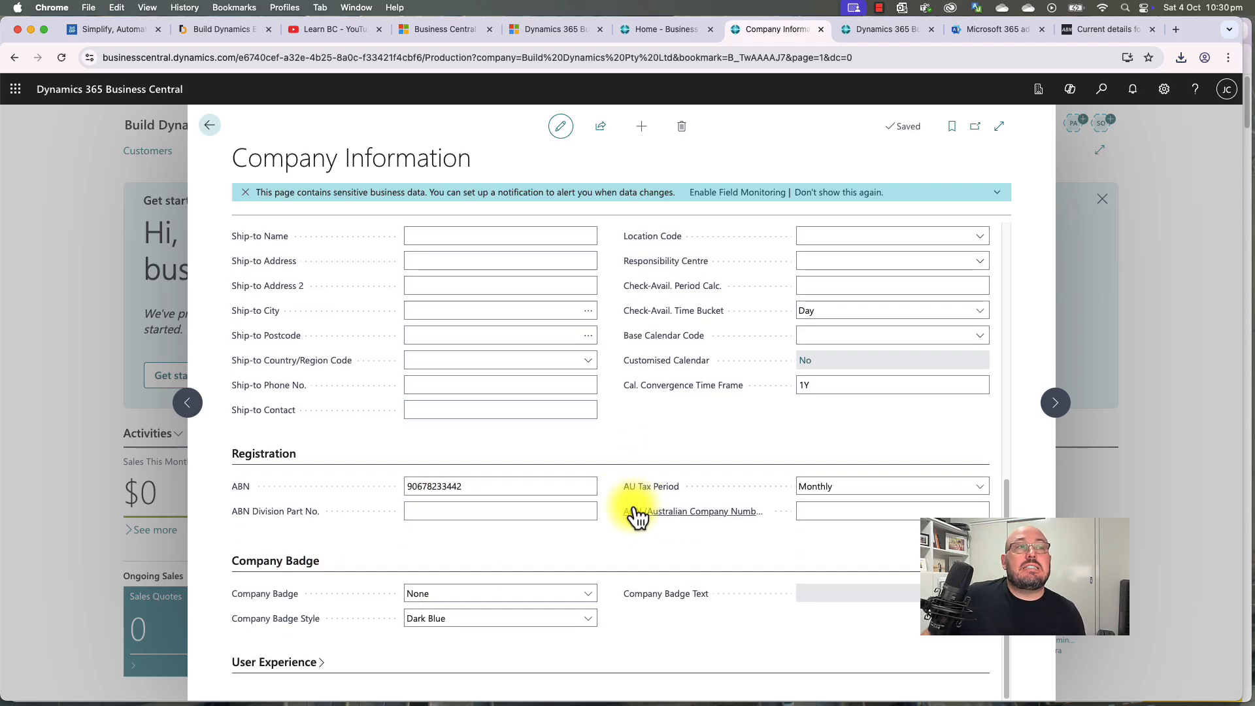
click(521, 592)
click(517, 592)
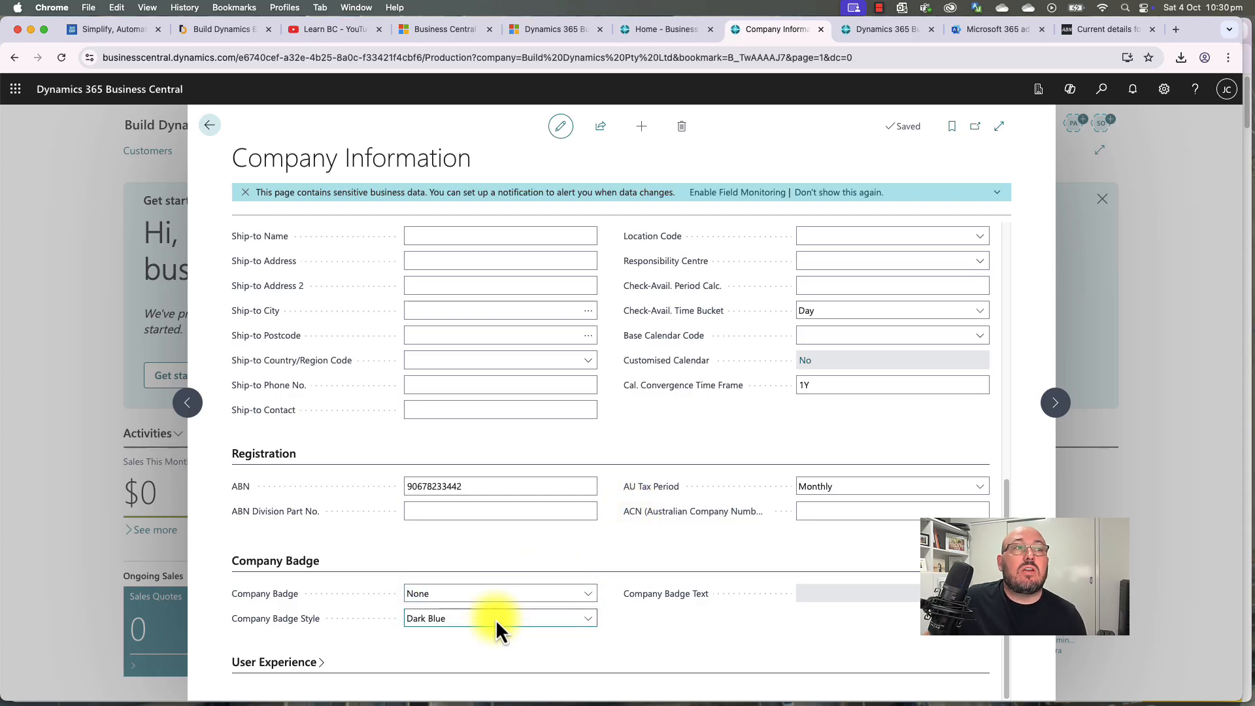
click(495, 619)
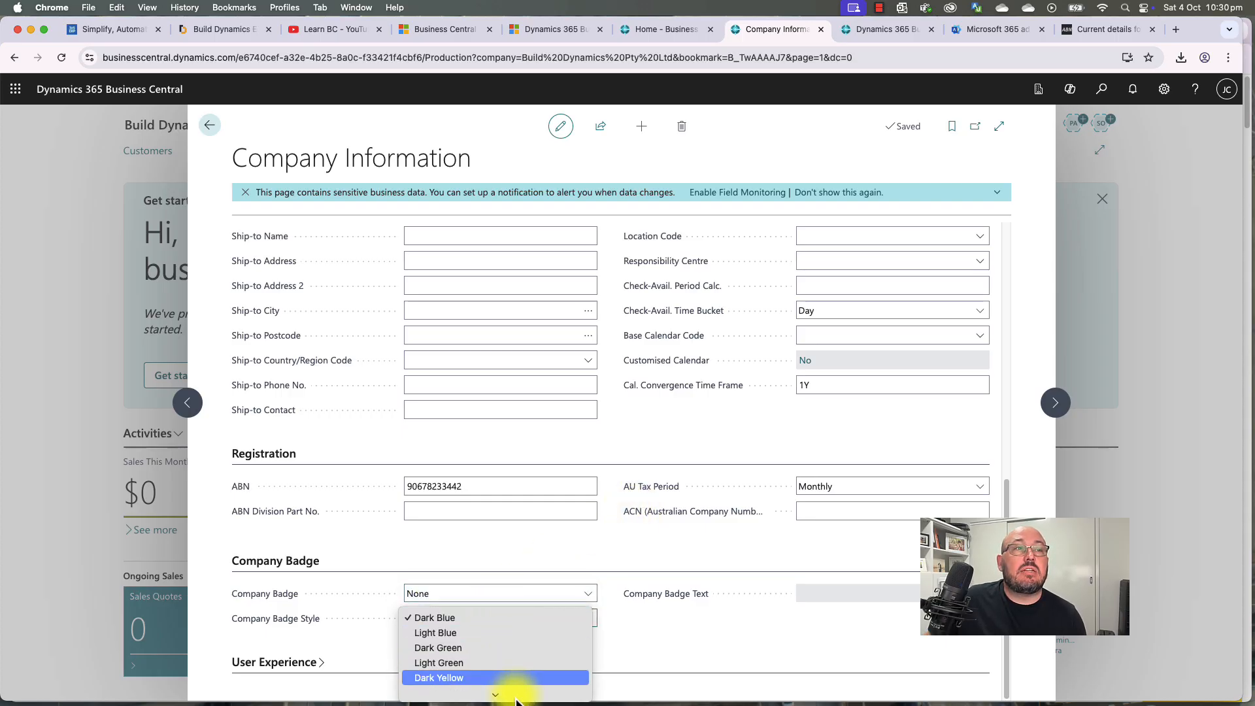
click(508, 683)
click(488, 618)
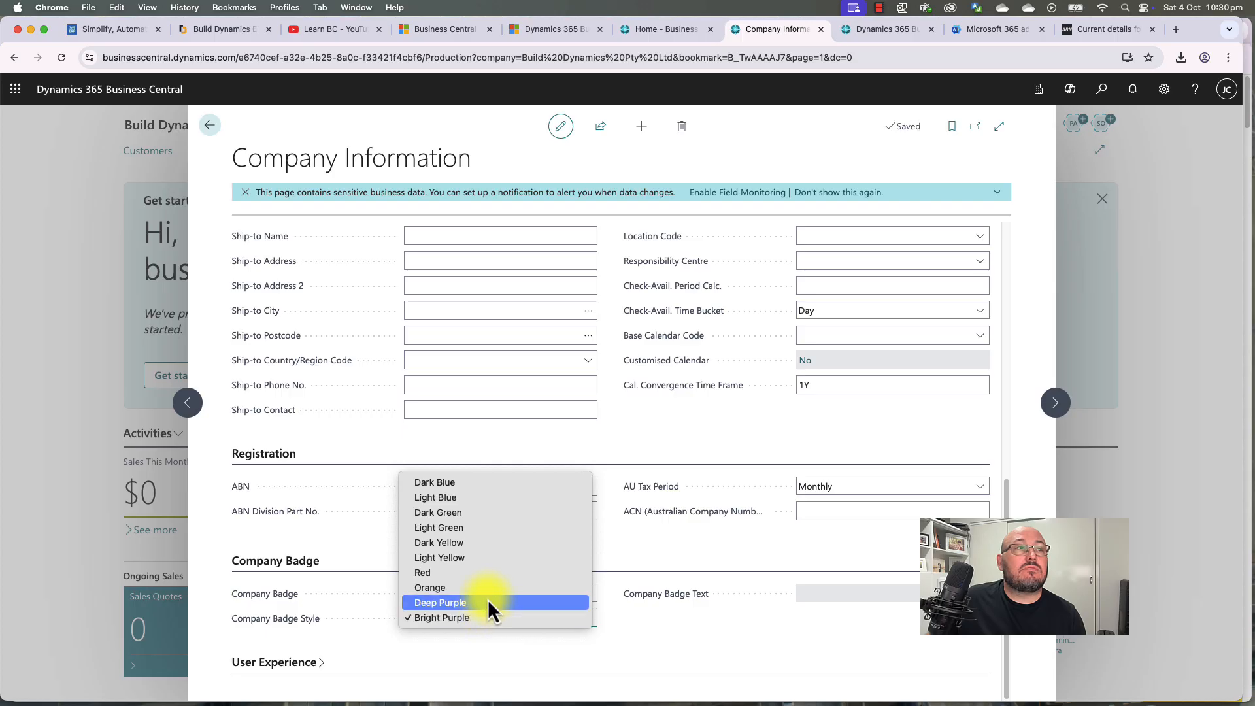
click(489, 574)
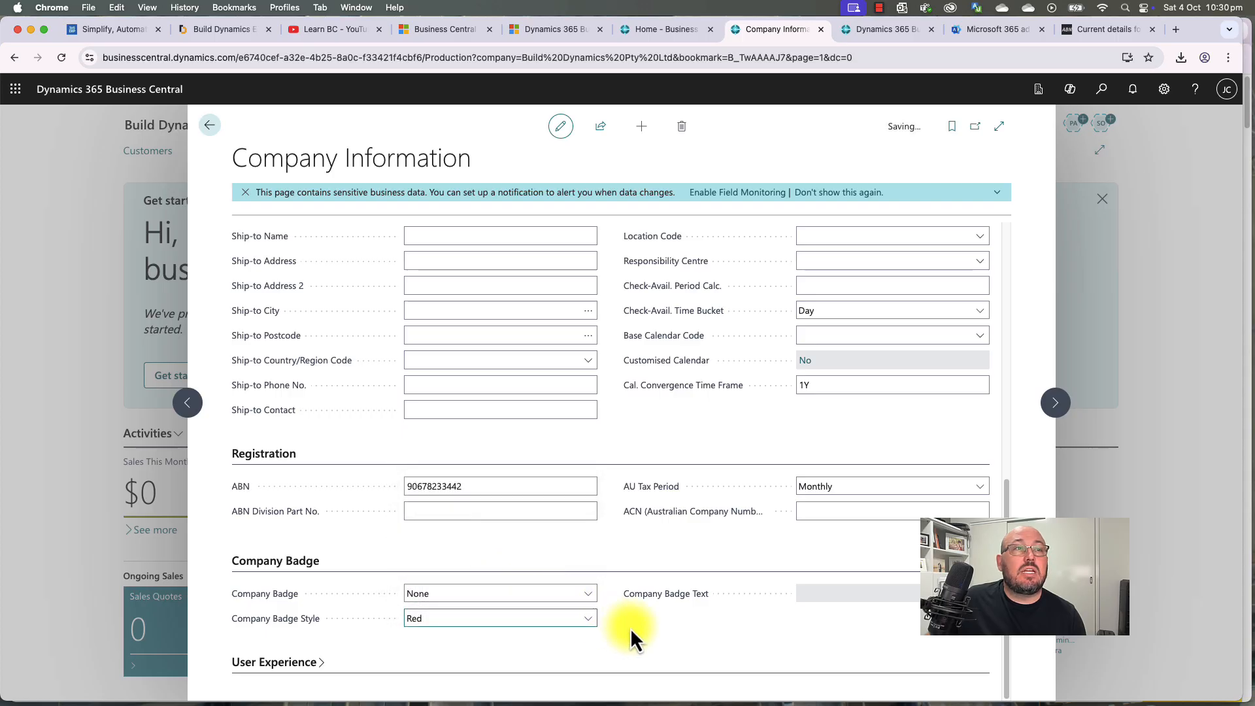
Step: Make the company badge Custom with the text MASTER
click(532, 593)
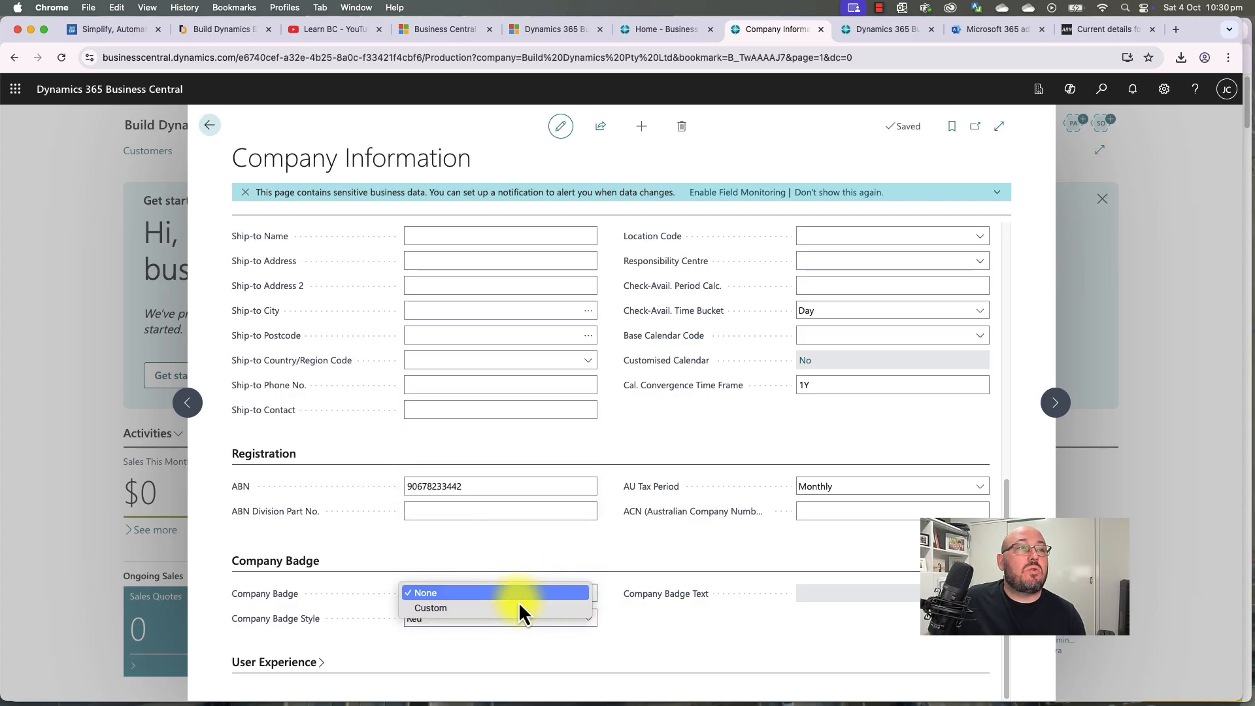
click(511, 613)
click(840, 598)
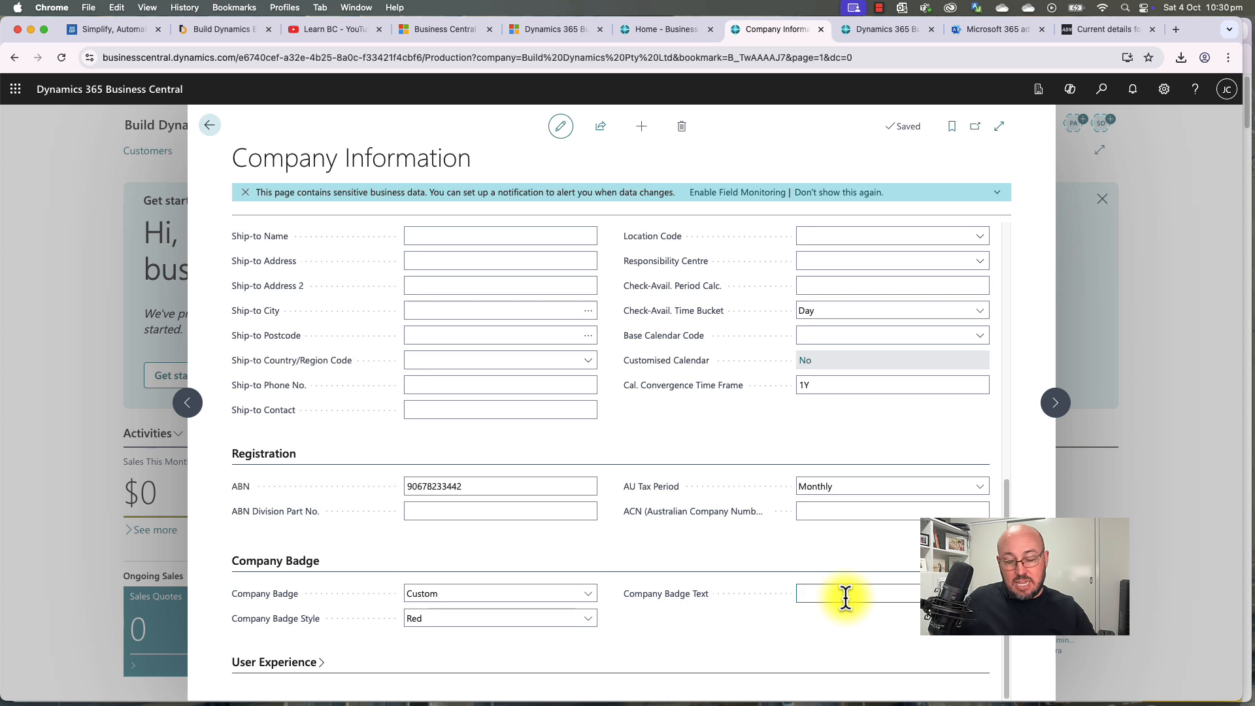
text(MASTE)
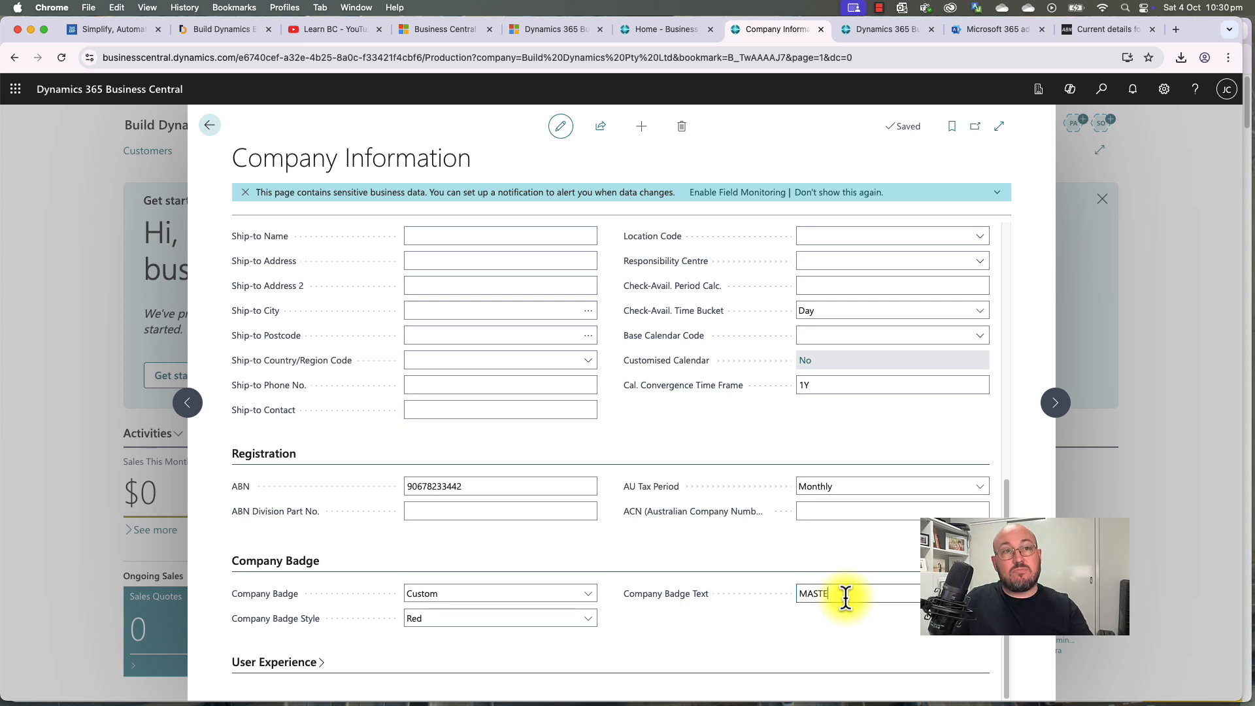
text(R)
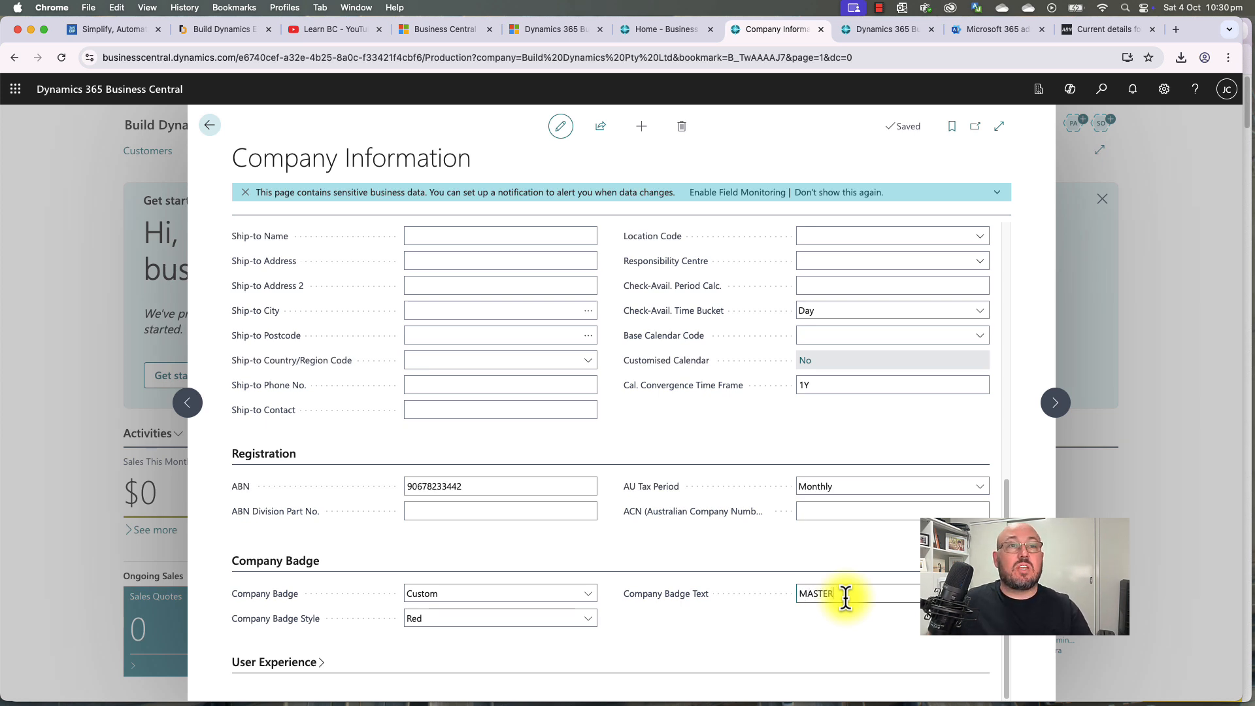
key(Tab)
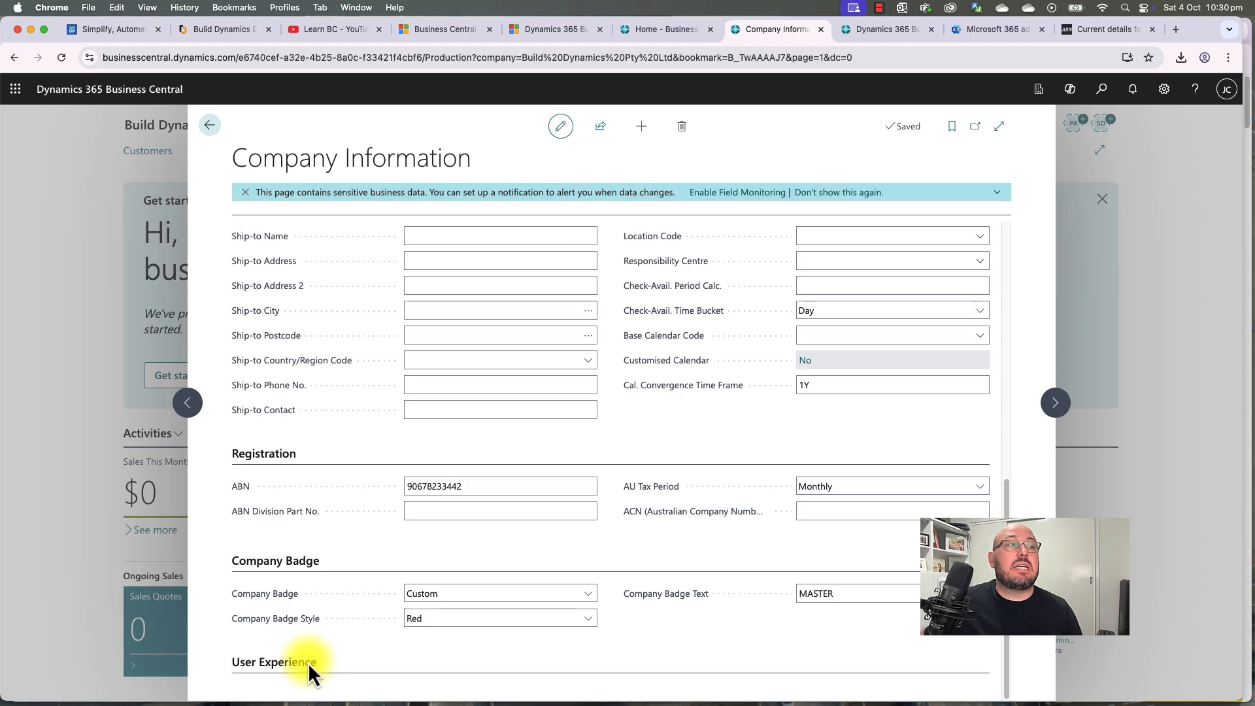
click(308, 662)
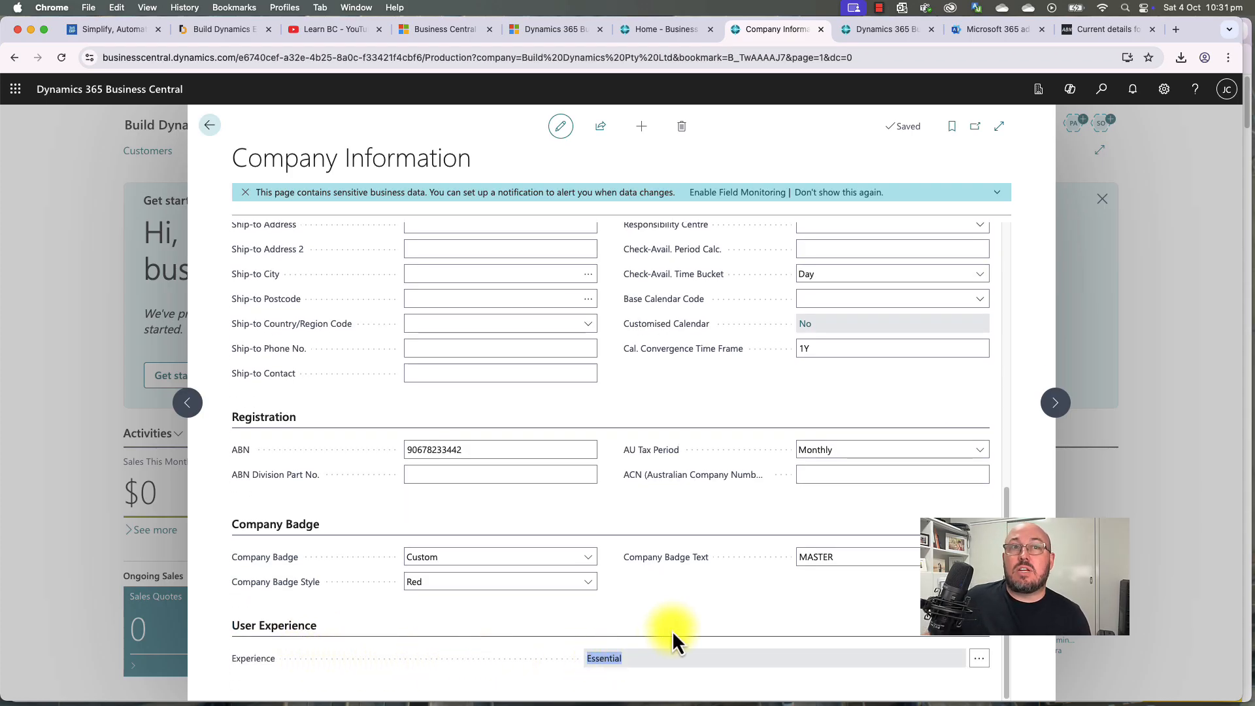
Step: Keep Experience as Essential and close Company Information so the red MASTER badge appears
click(978, 661)
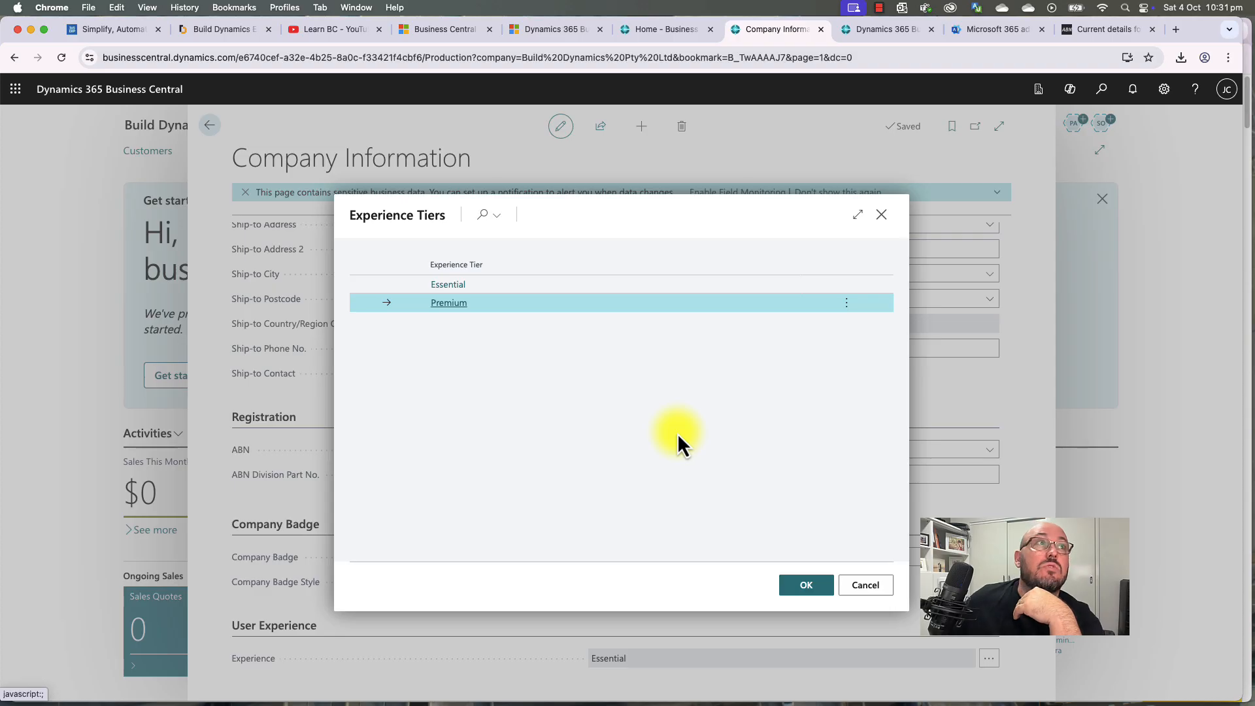
click(871, 584)
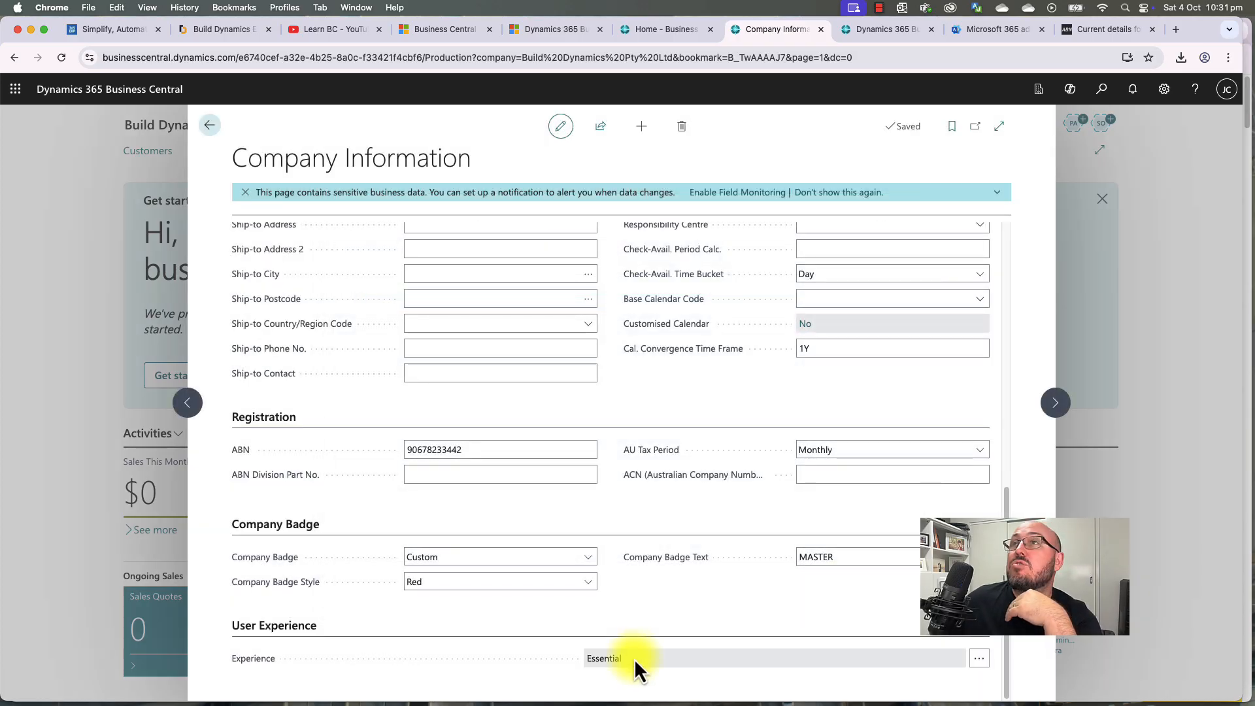
scroll(676, 619, up, 10)
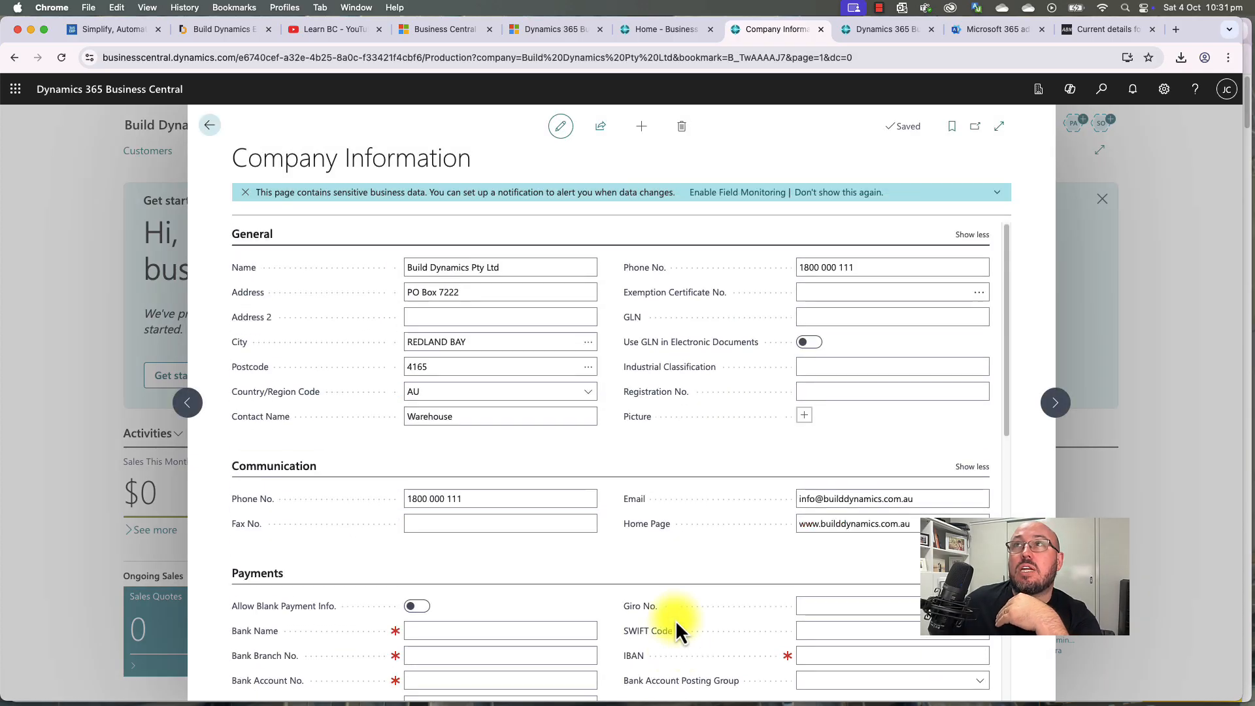
scroll(676, 619, down, 10)
scroll(676, 619, up, 10)
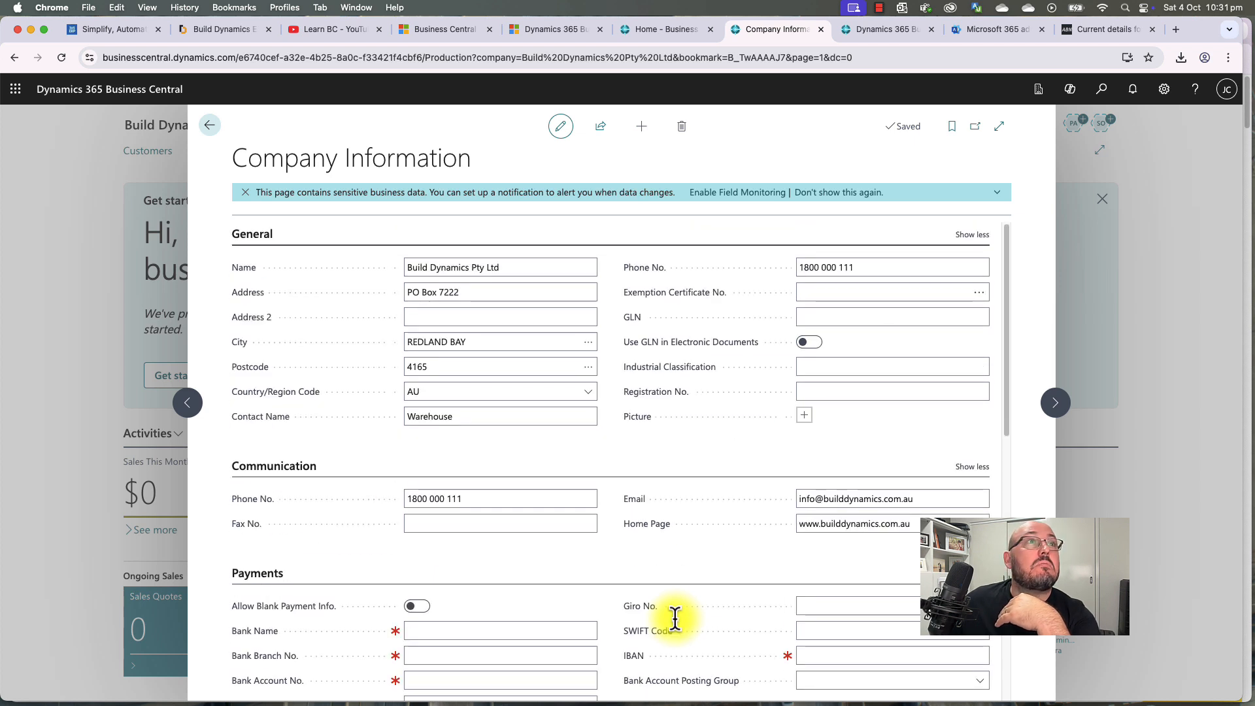
click(209, 126)
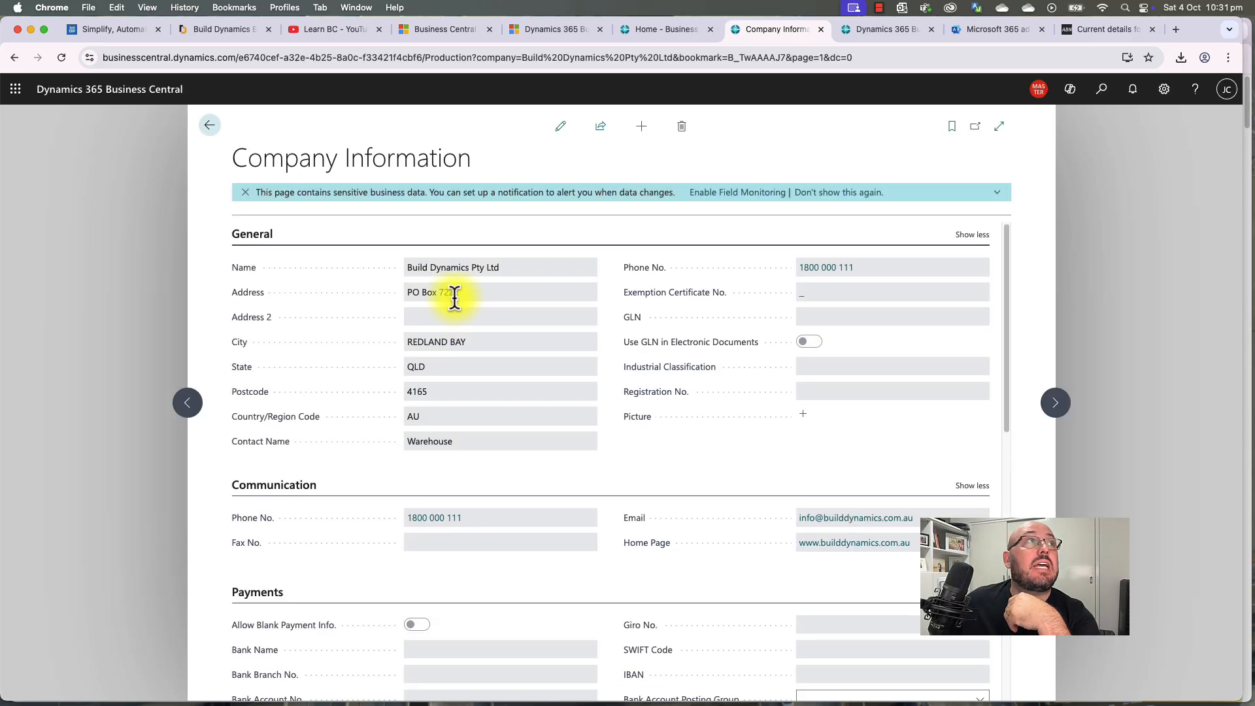
click(209, 126)
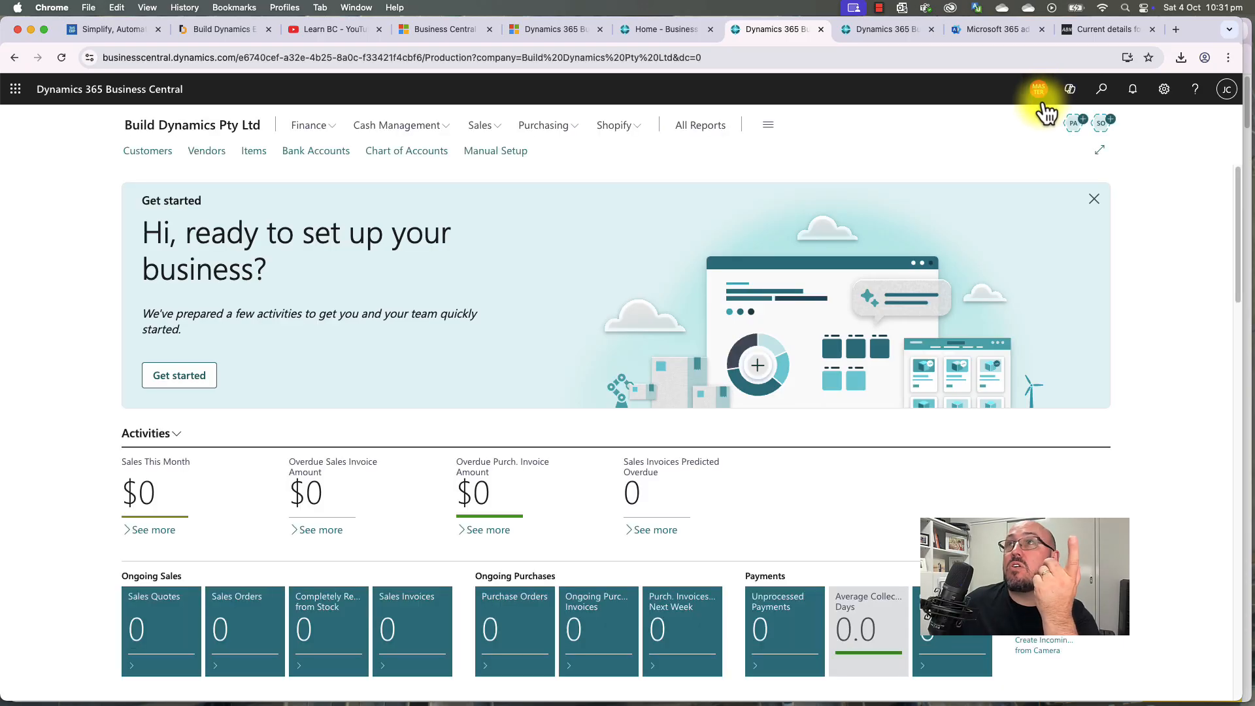
Step: Find the Companies page by searching 'compani' and start Copy Company for Build Dynamics Pty Ltd
click(1043, 103)
click(1043, 103)
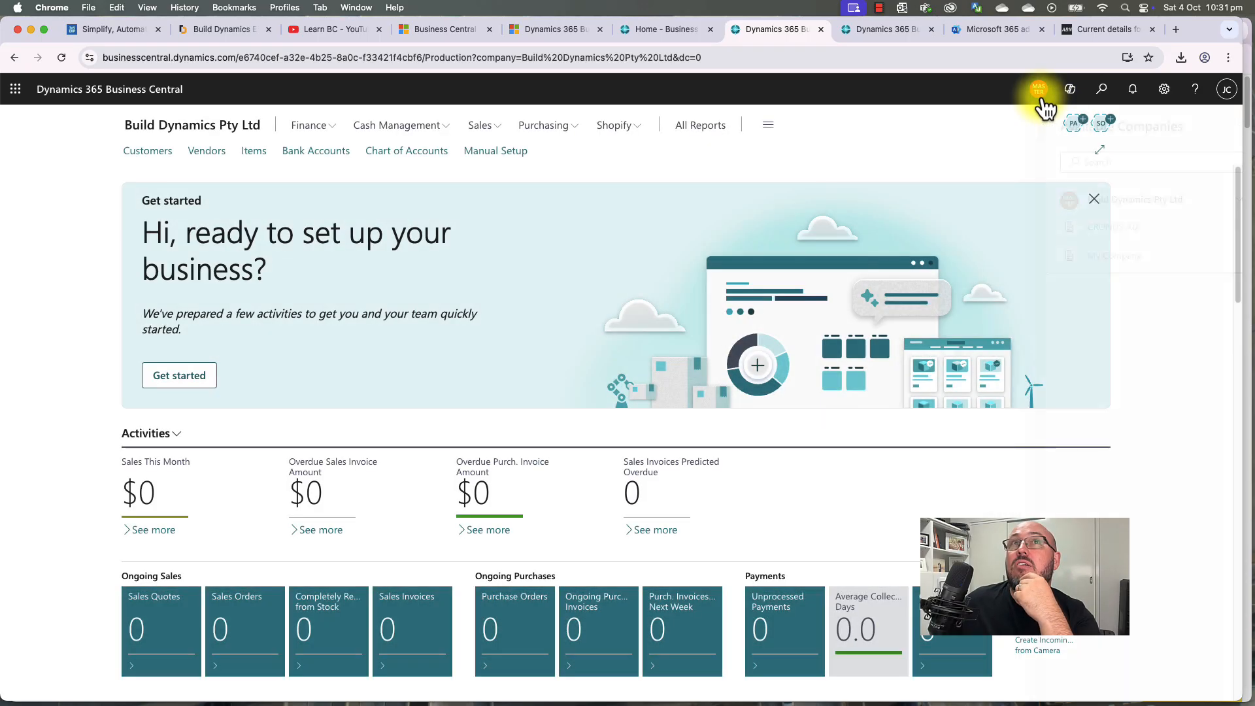
click(1039, 91)
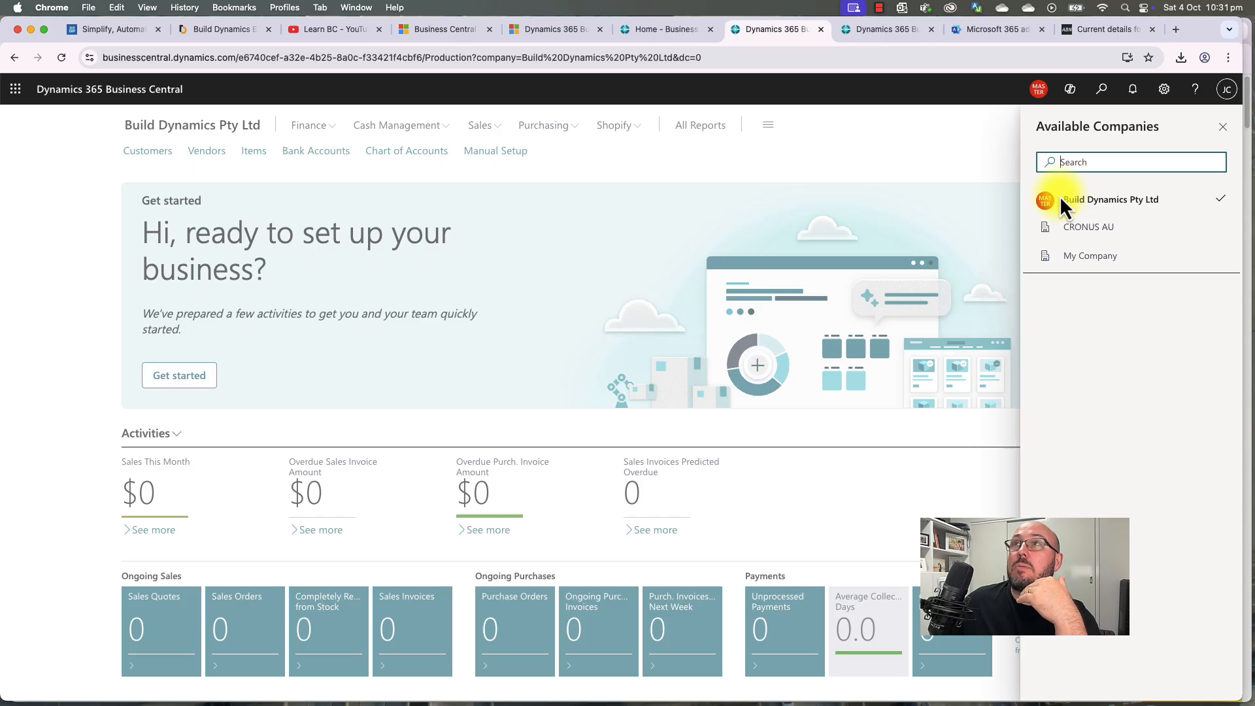
click(1103, 91)
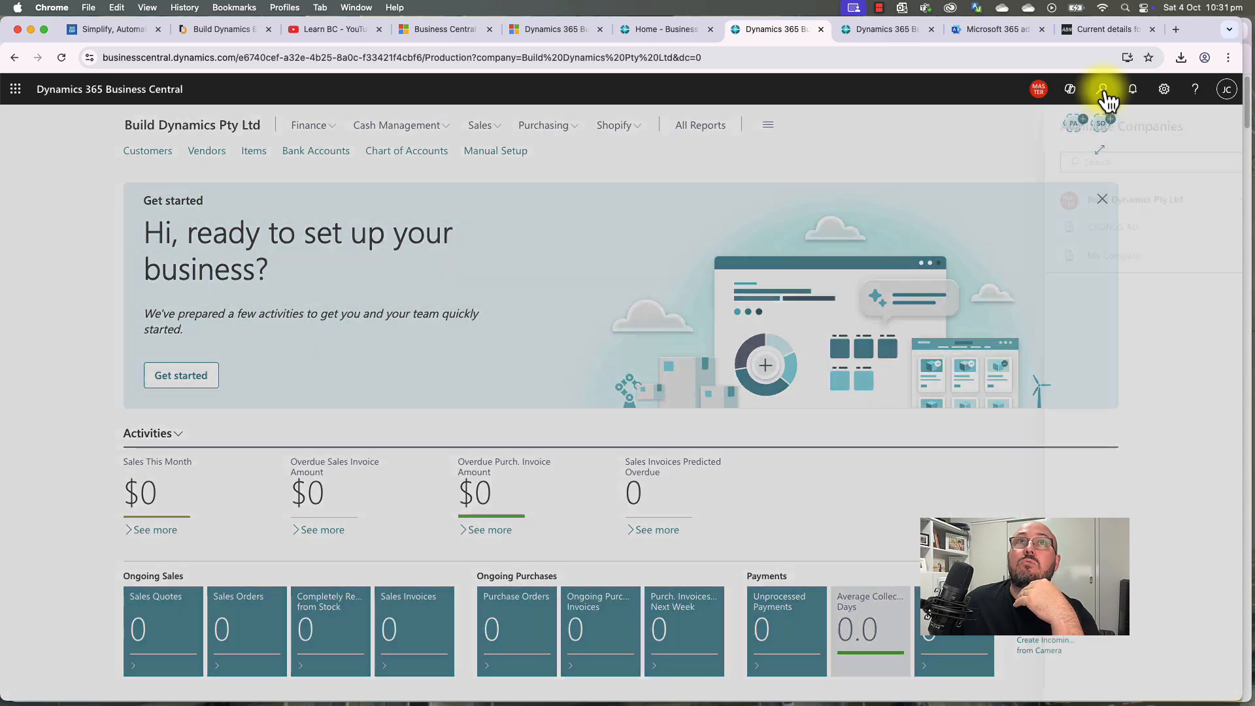
text(compani)
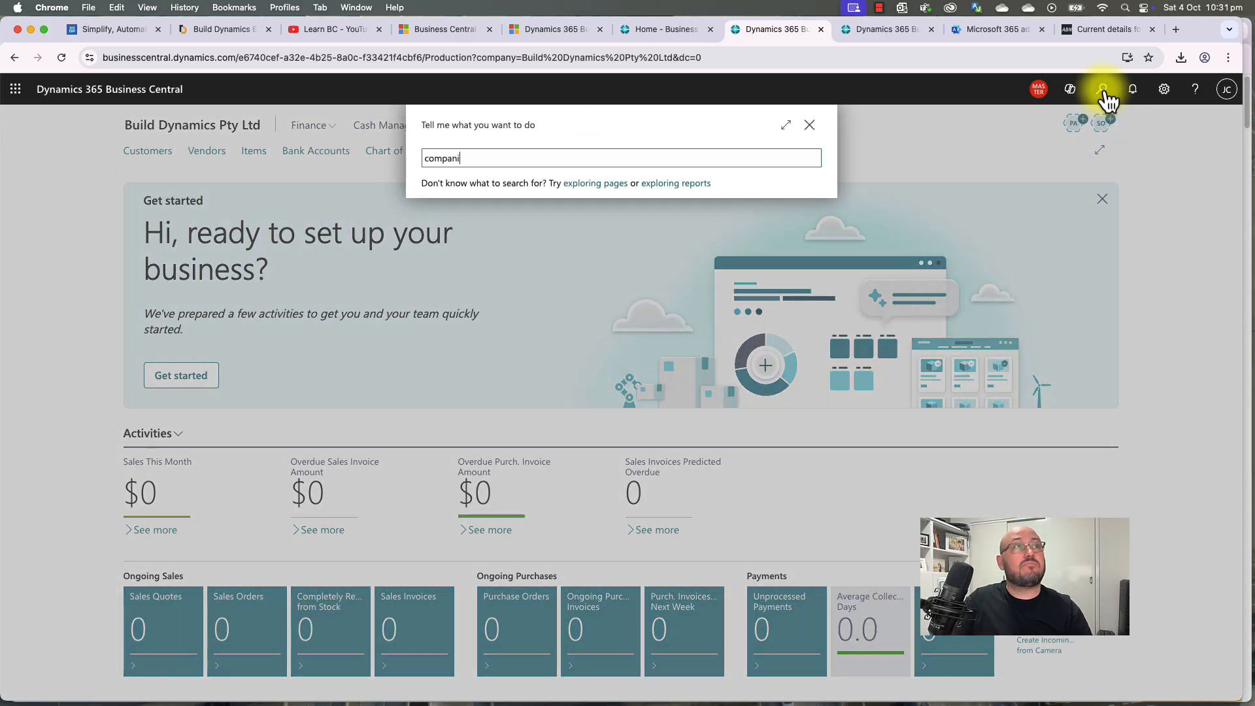
click(468, 213)
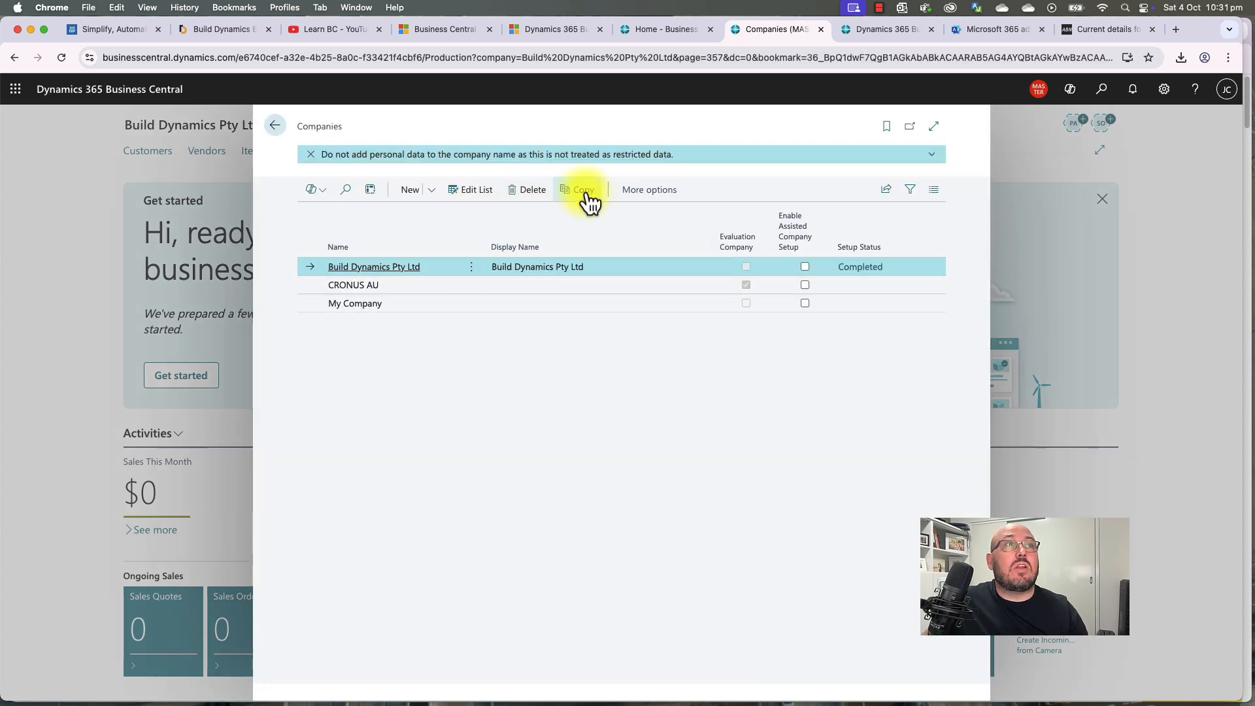
click(583, 194)
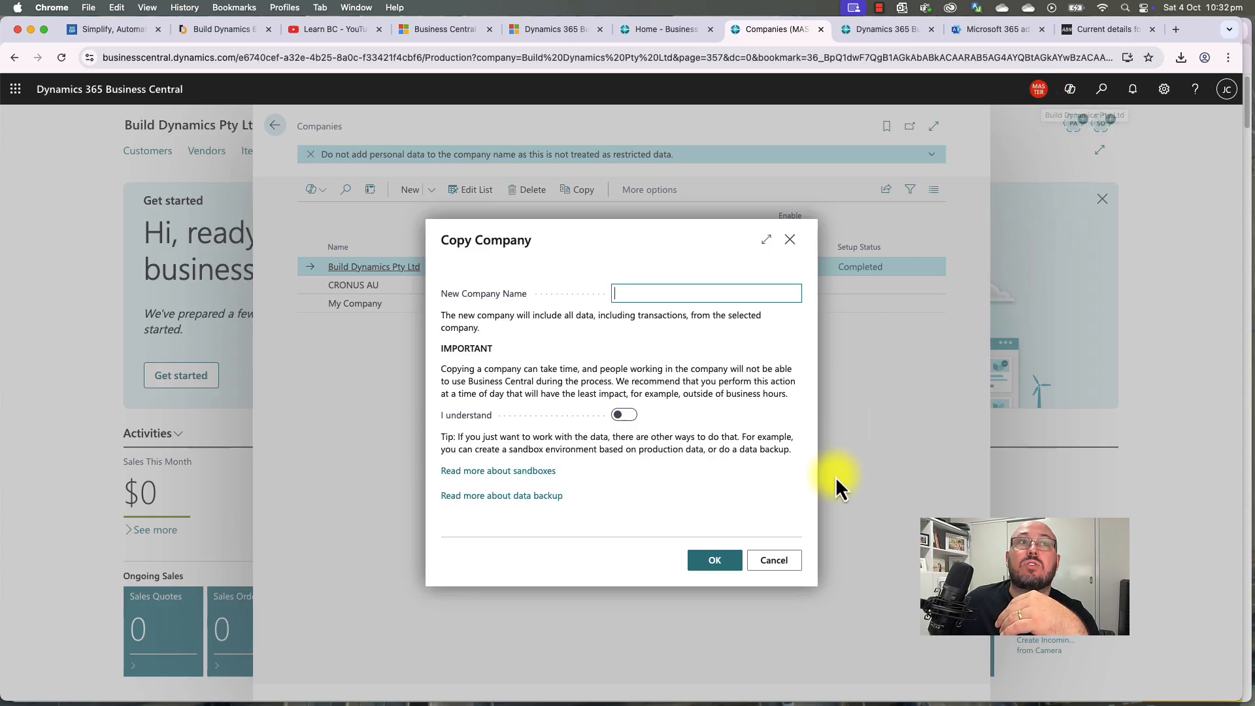
Step: Cancel the copy and rename the company's display name to MASTER TEMPLATE in the Companies list
click(778, 563)
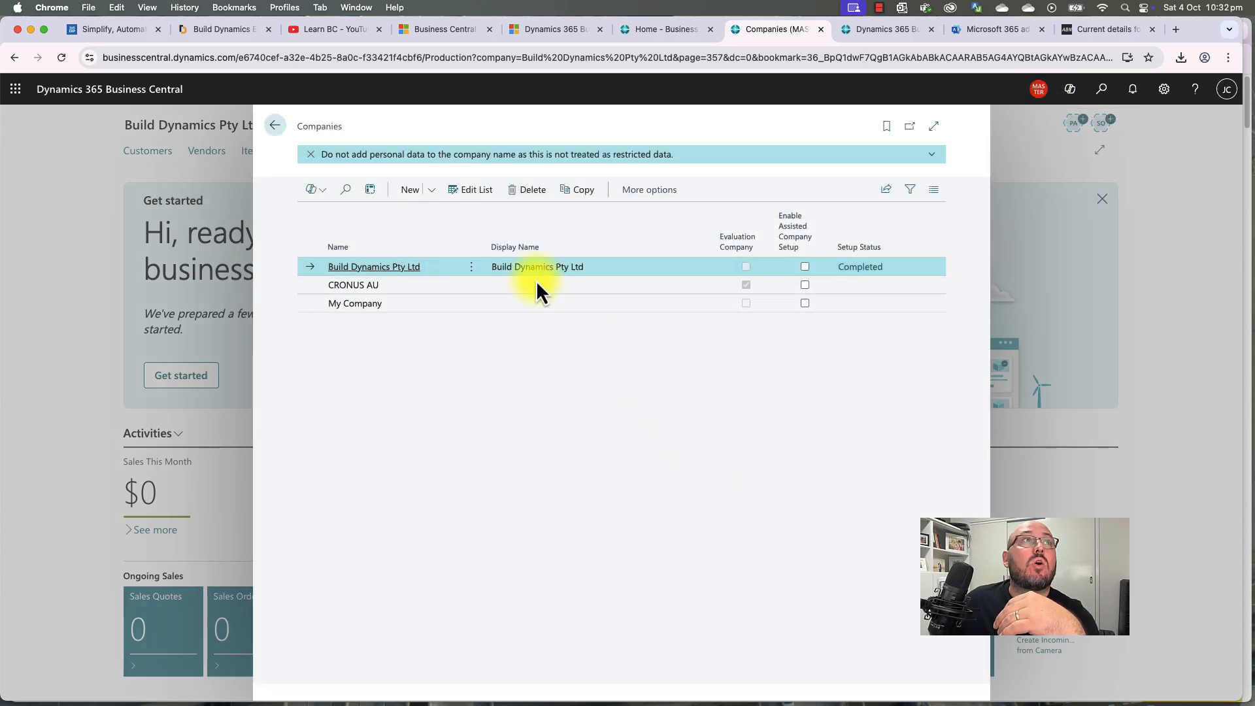
click(469, 191)
click(585, 278)
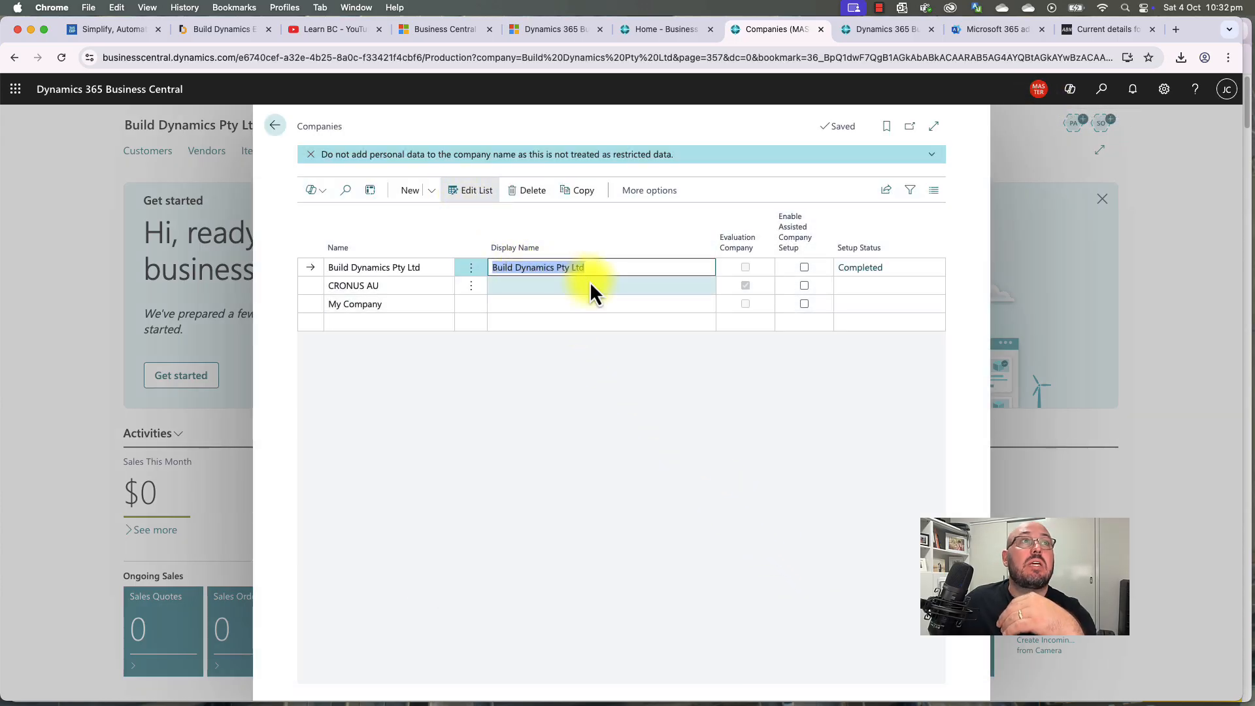
text(MASTER TEMPLATE)
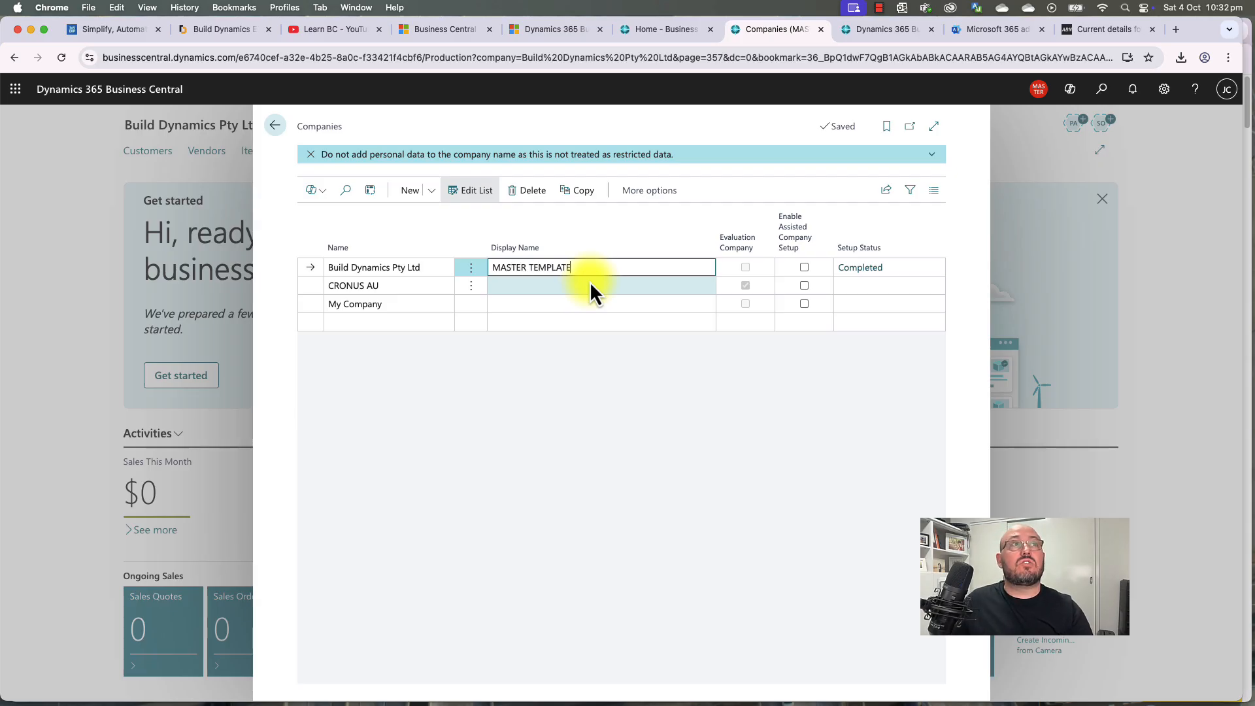
key(Tab)
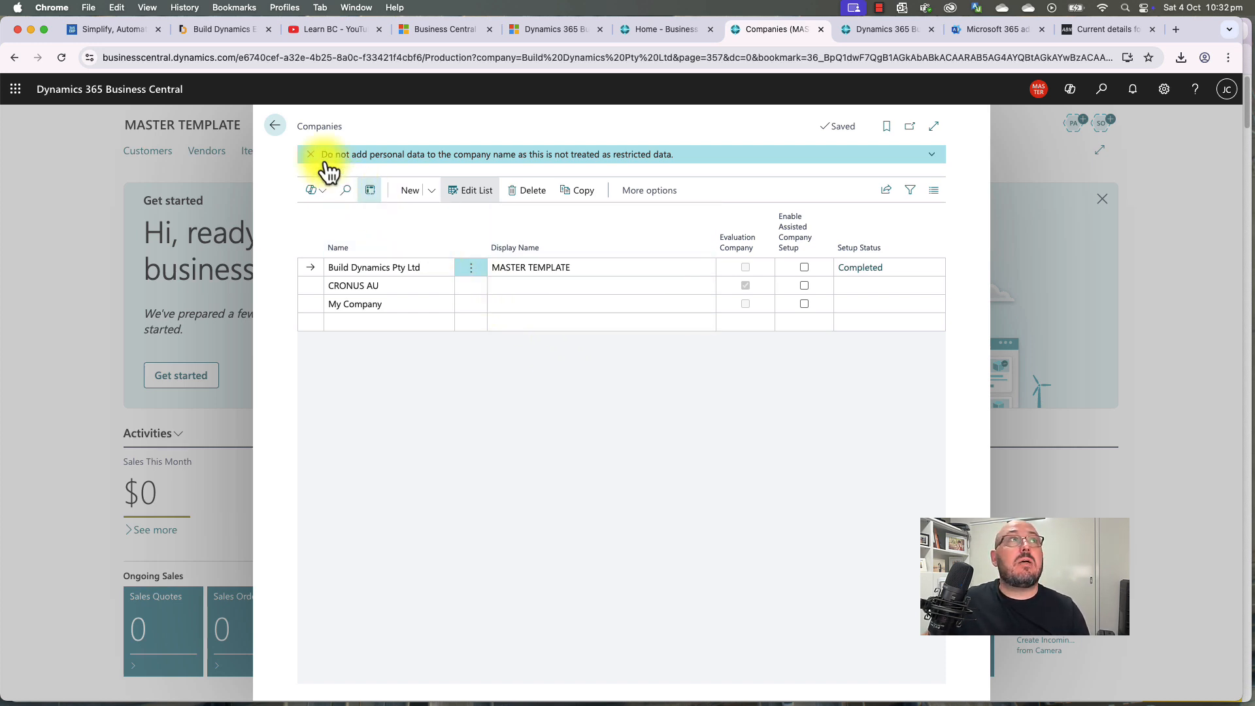
click(276, 125)
click(1164, 90)
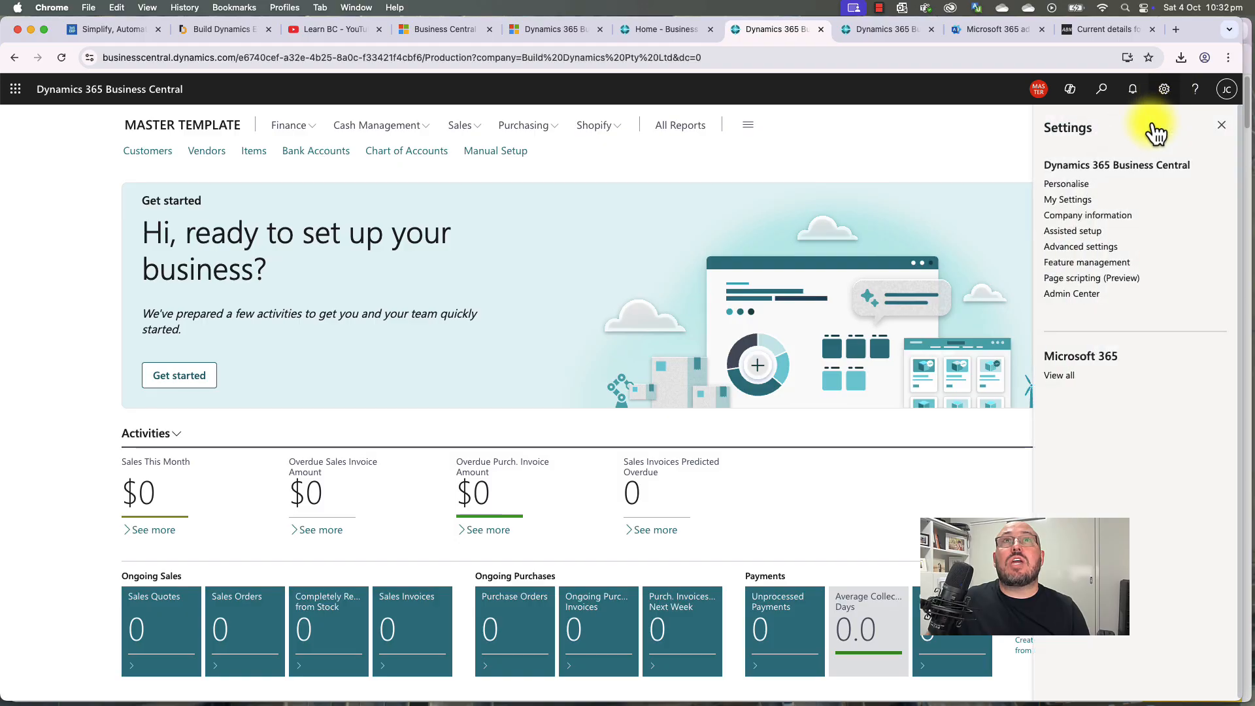
click(1101, 216)
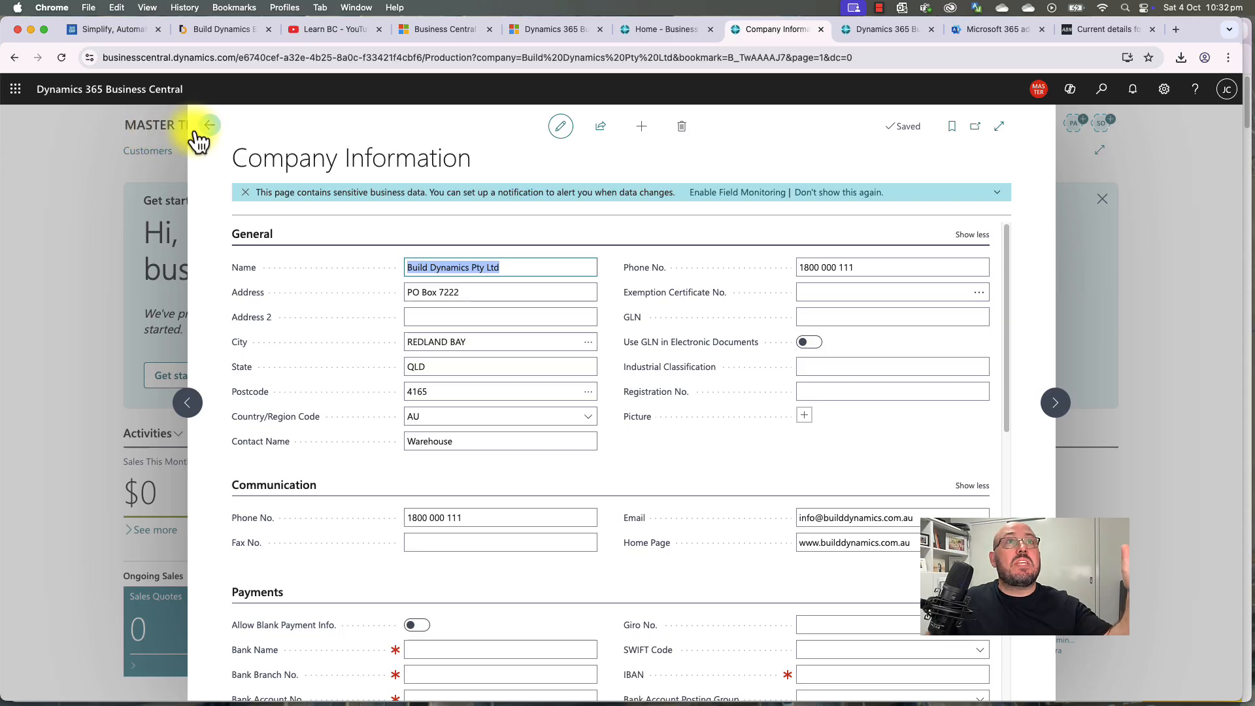
scroll(196, 140, down, 2)
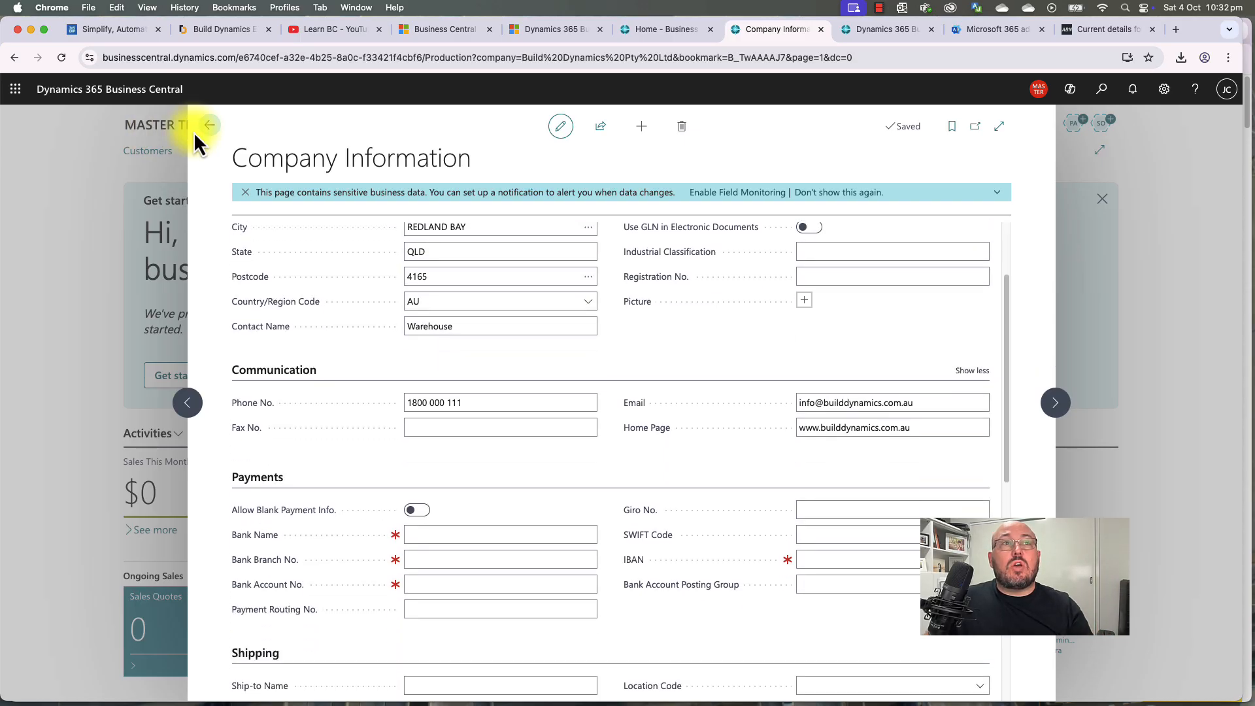
scroll(193, 132, down, 1)
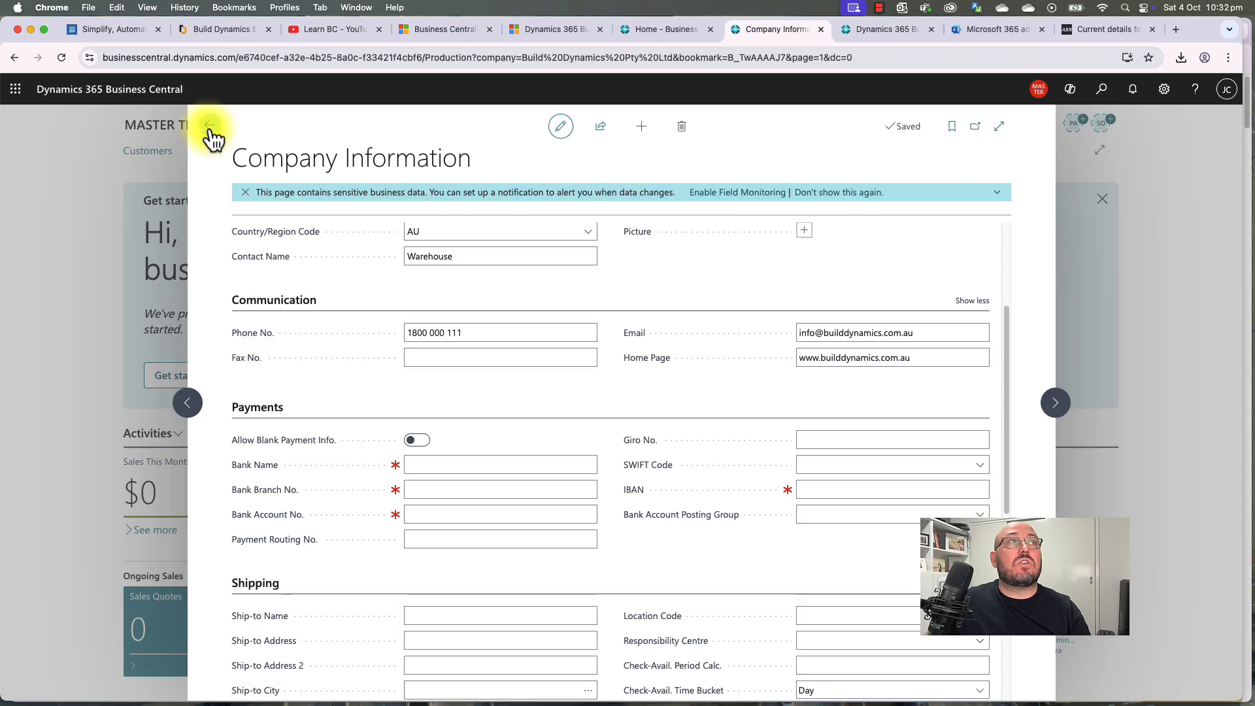
click(209, 128)
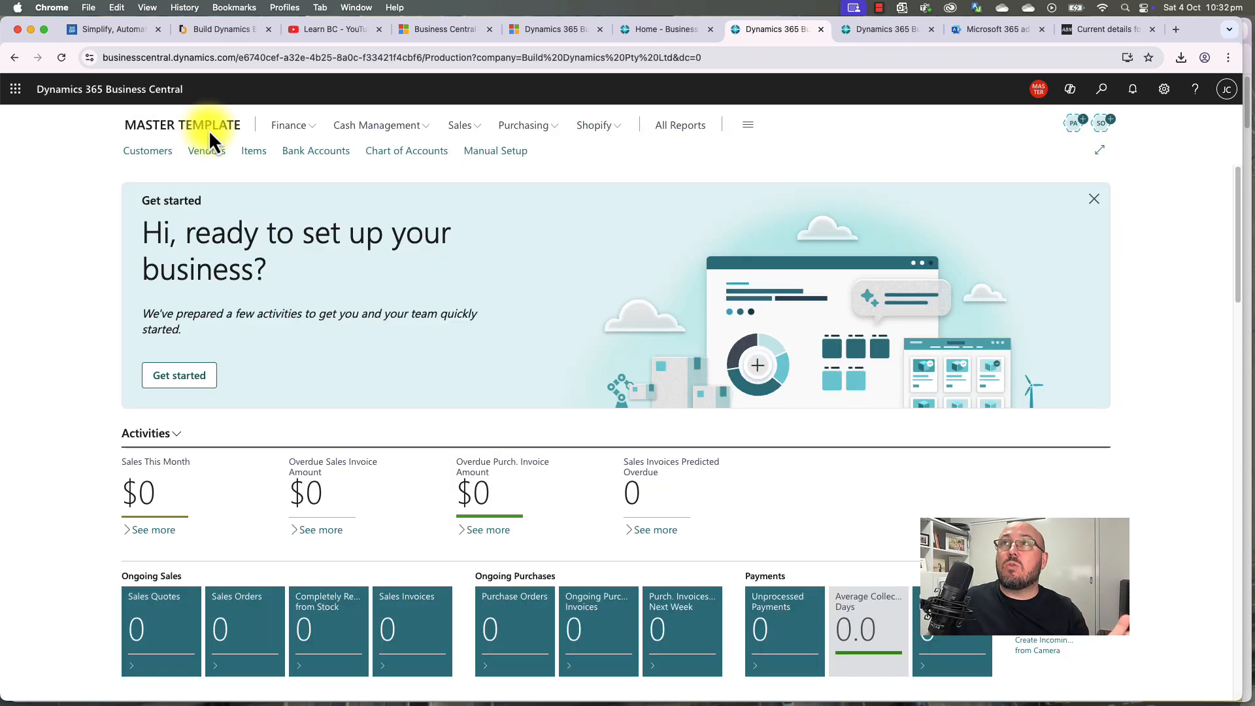
click(1102, 91)
text(use)
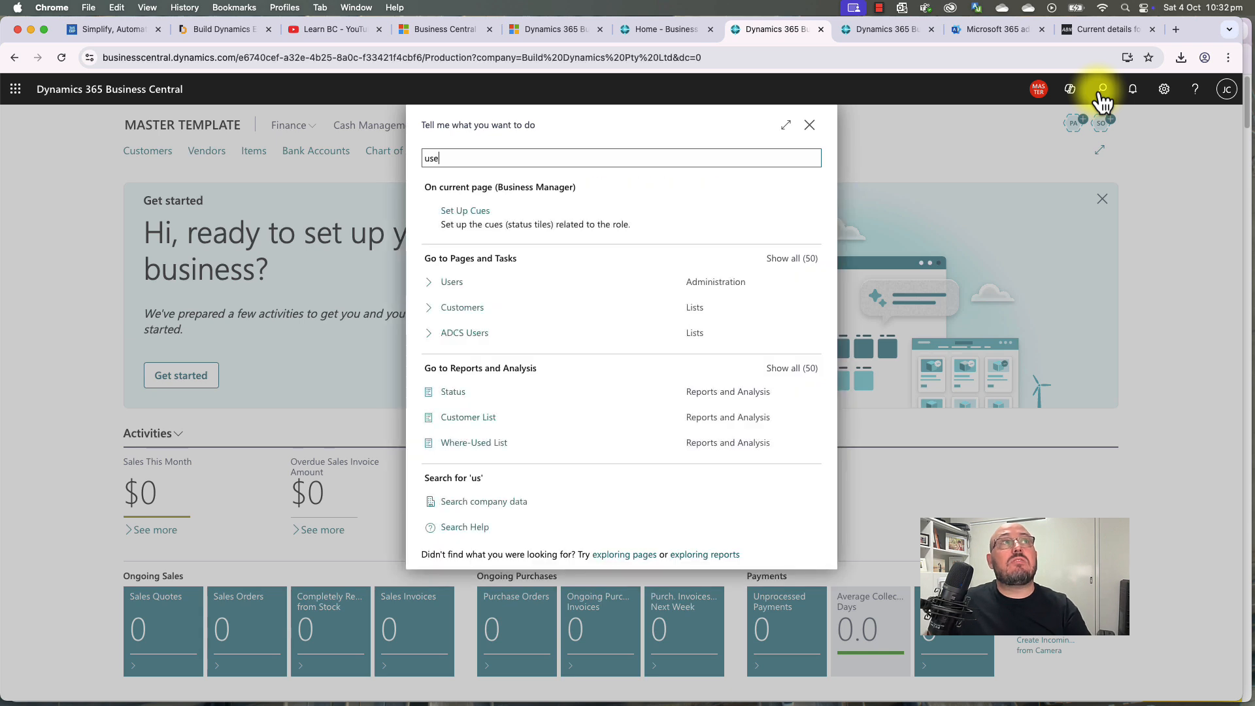
text(r)
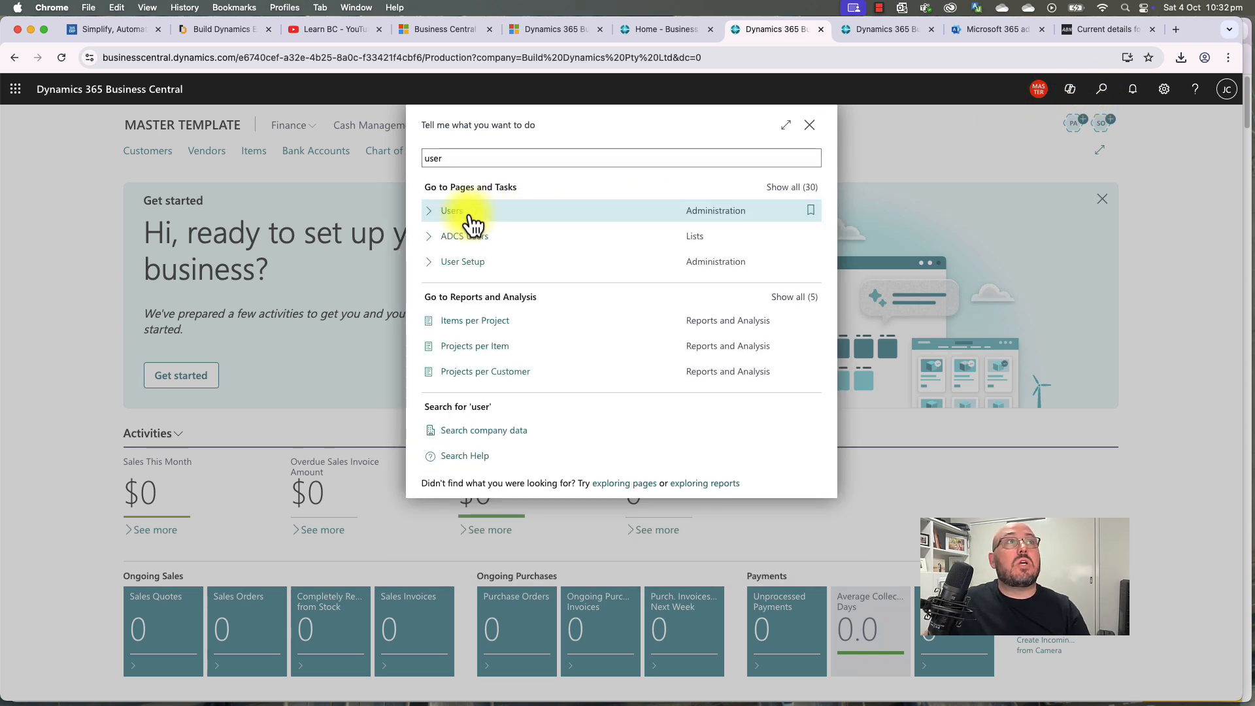
click(469, 215)
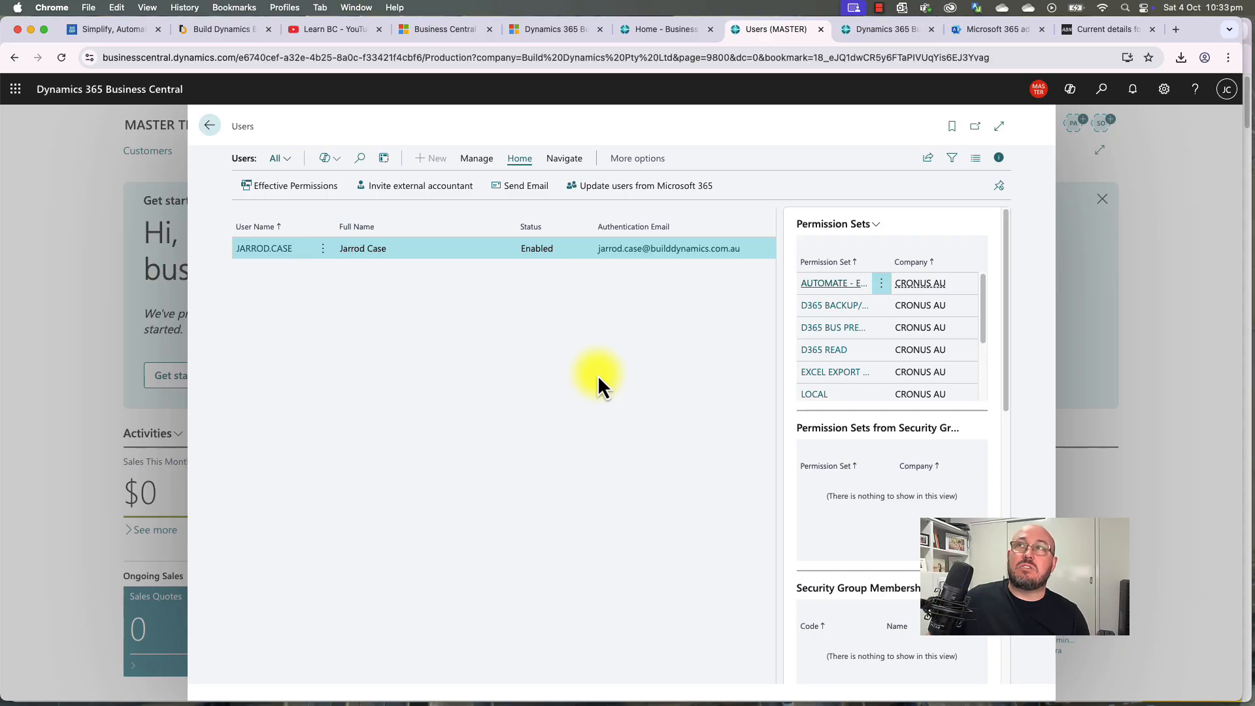
click(284, 260)
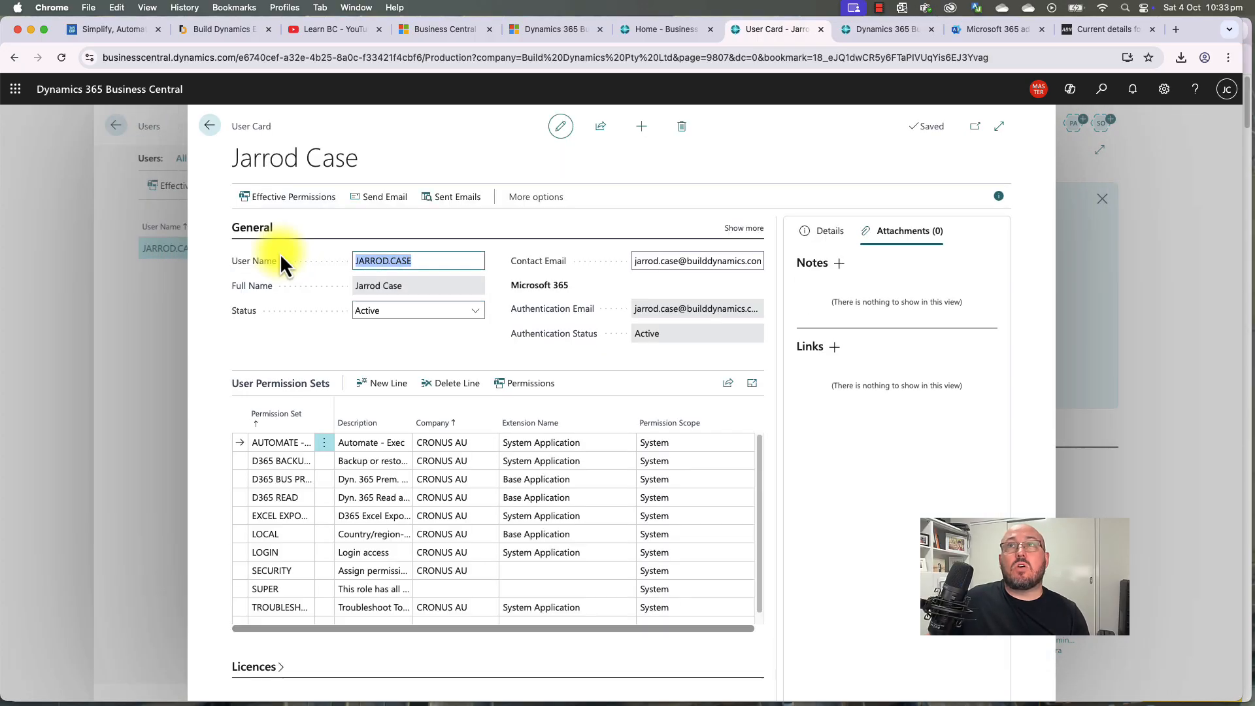
click(281, 589)
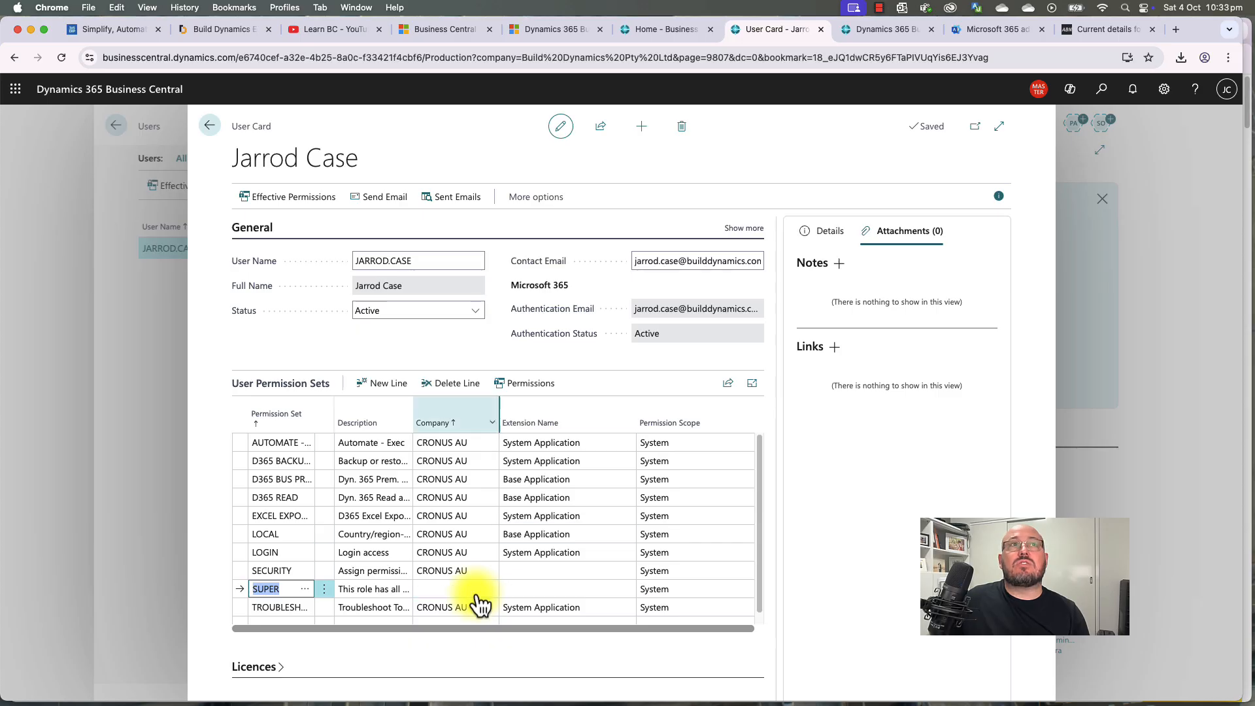
click(210, 126)
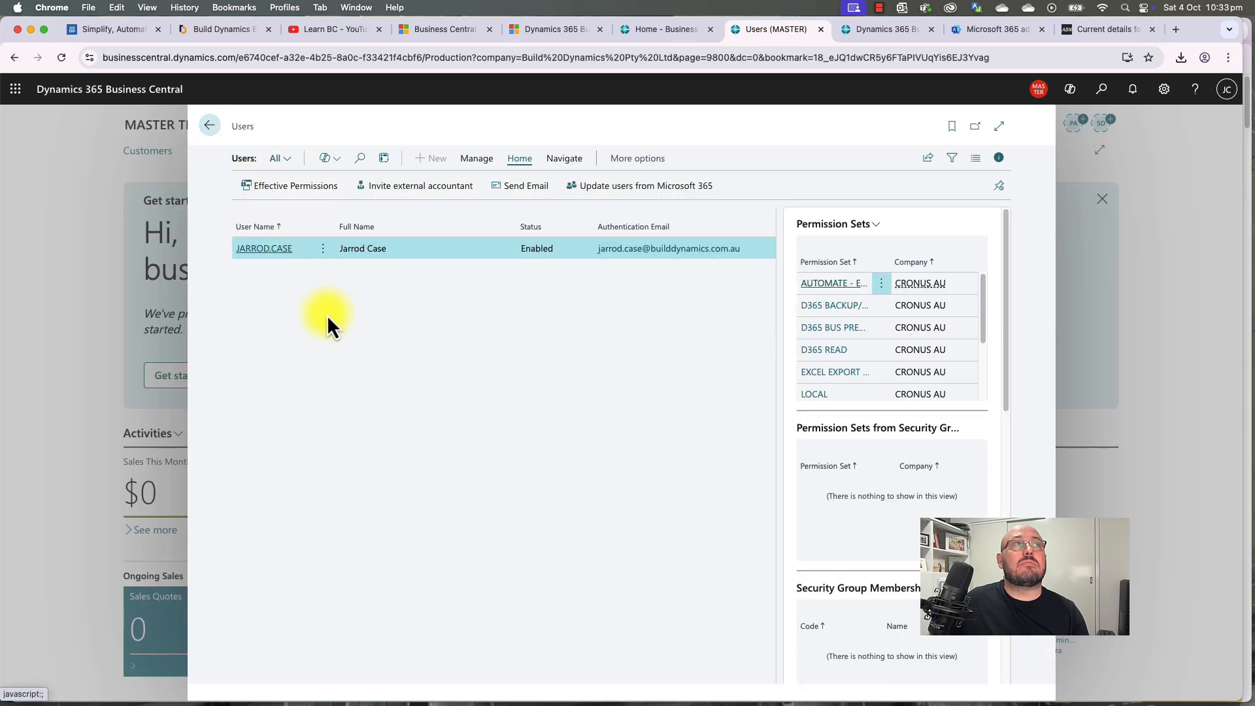
click(219, 127)
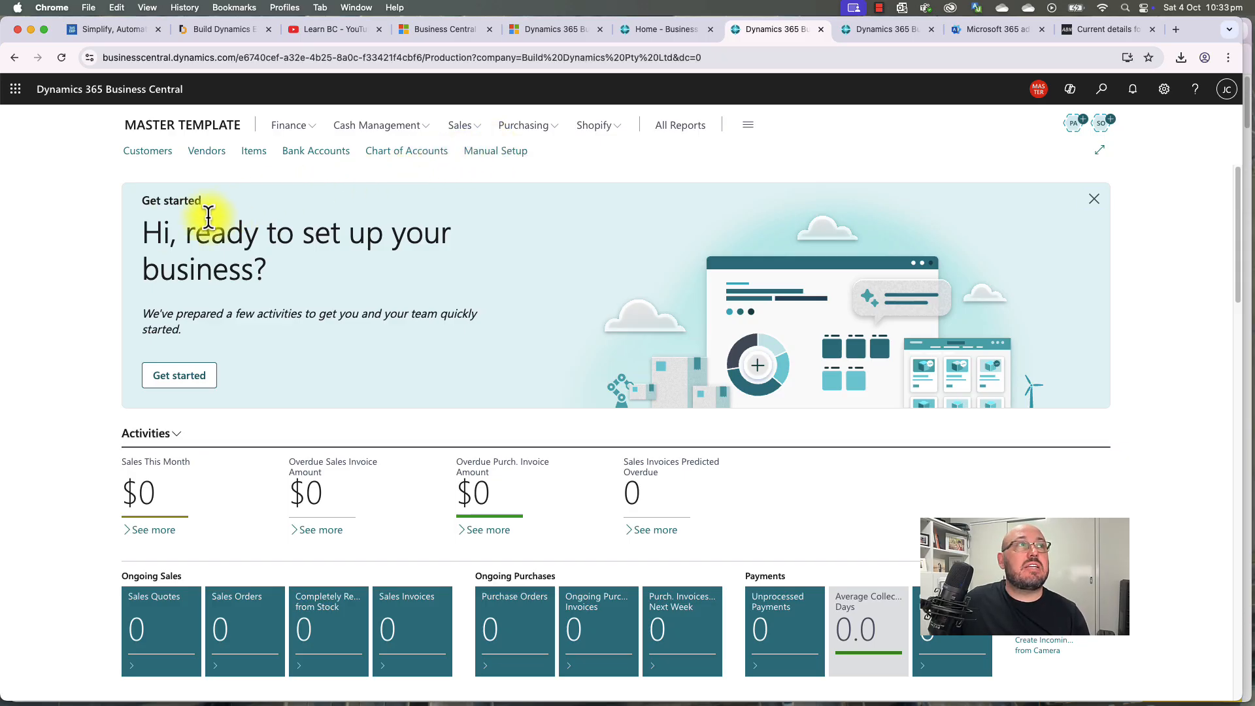
Step: Open the Get started checklist, scroll through it, then collapse it into a slim banner
drag(149, 232, 280, 270)
click(280, 271)
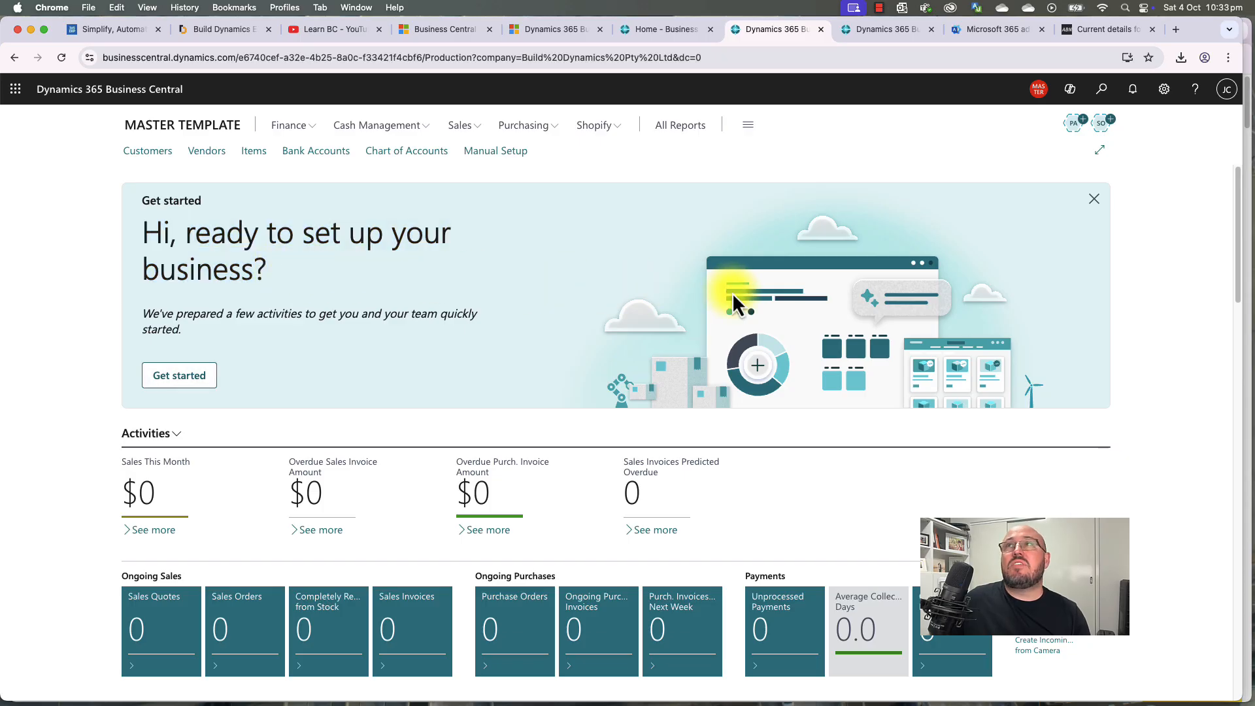
click(188, 381)
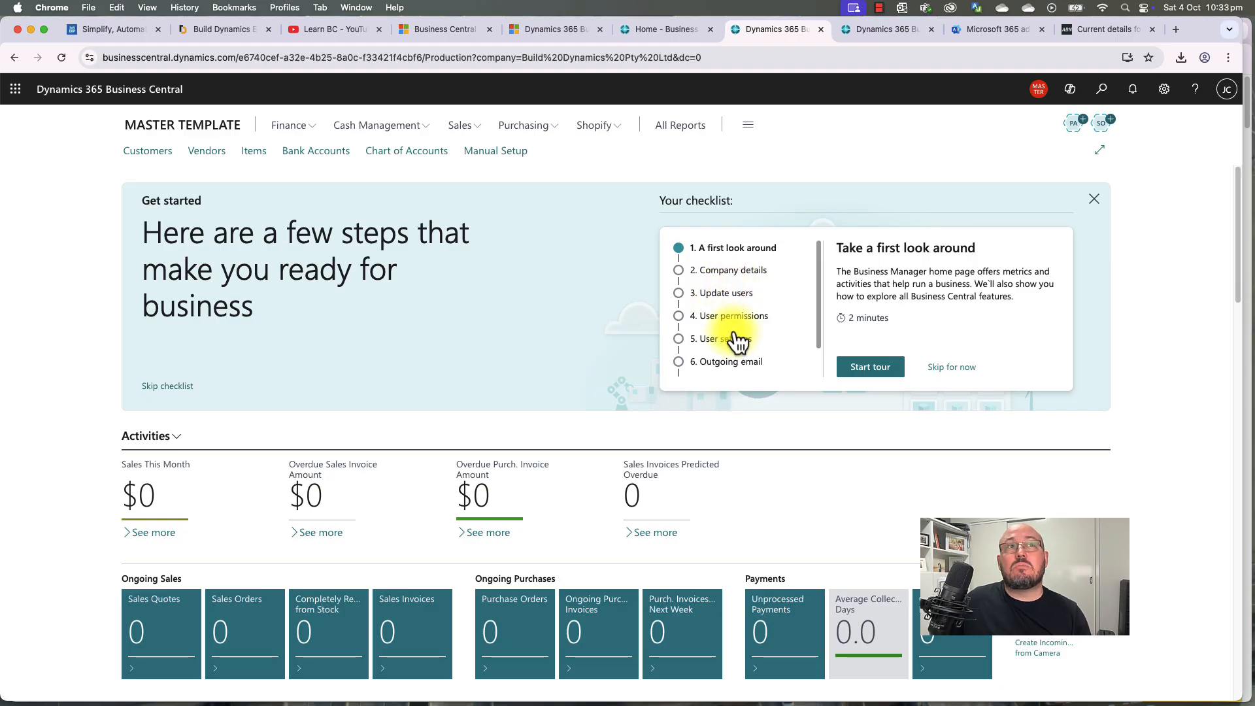
scroll(738, 340, down, 2)
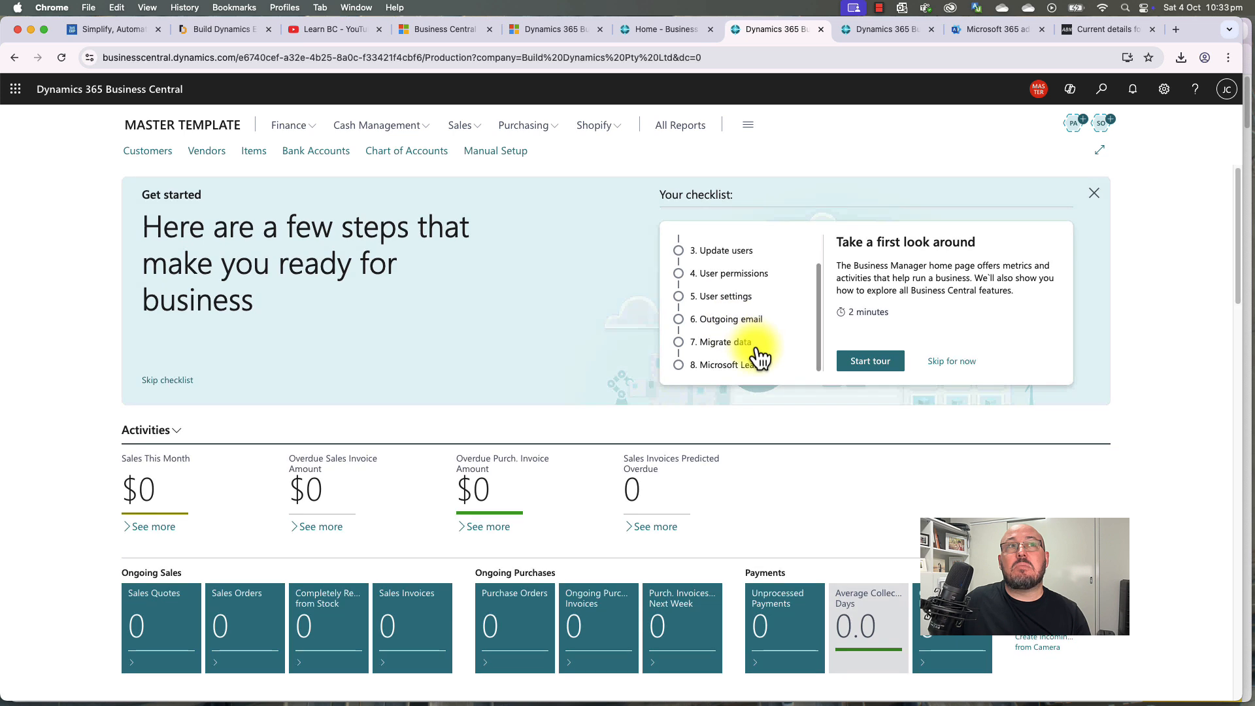
scroll(751, 346, down, 1)
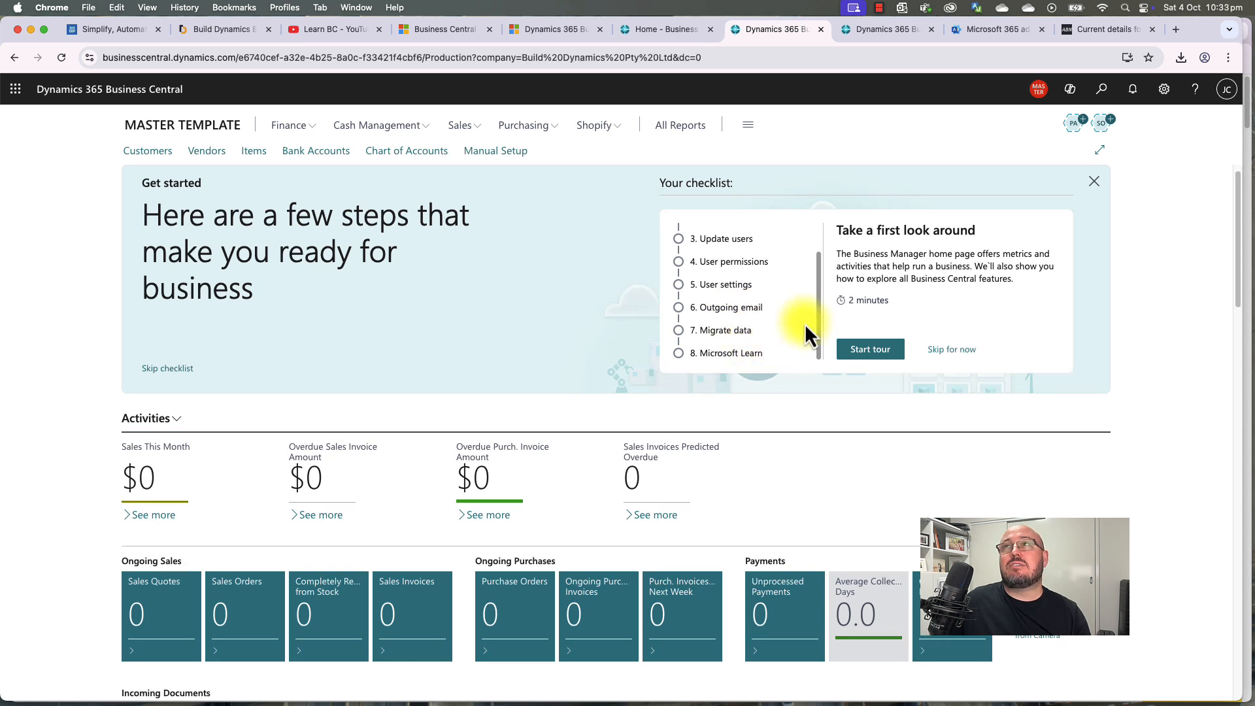
click(1097, 186)
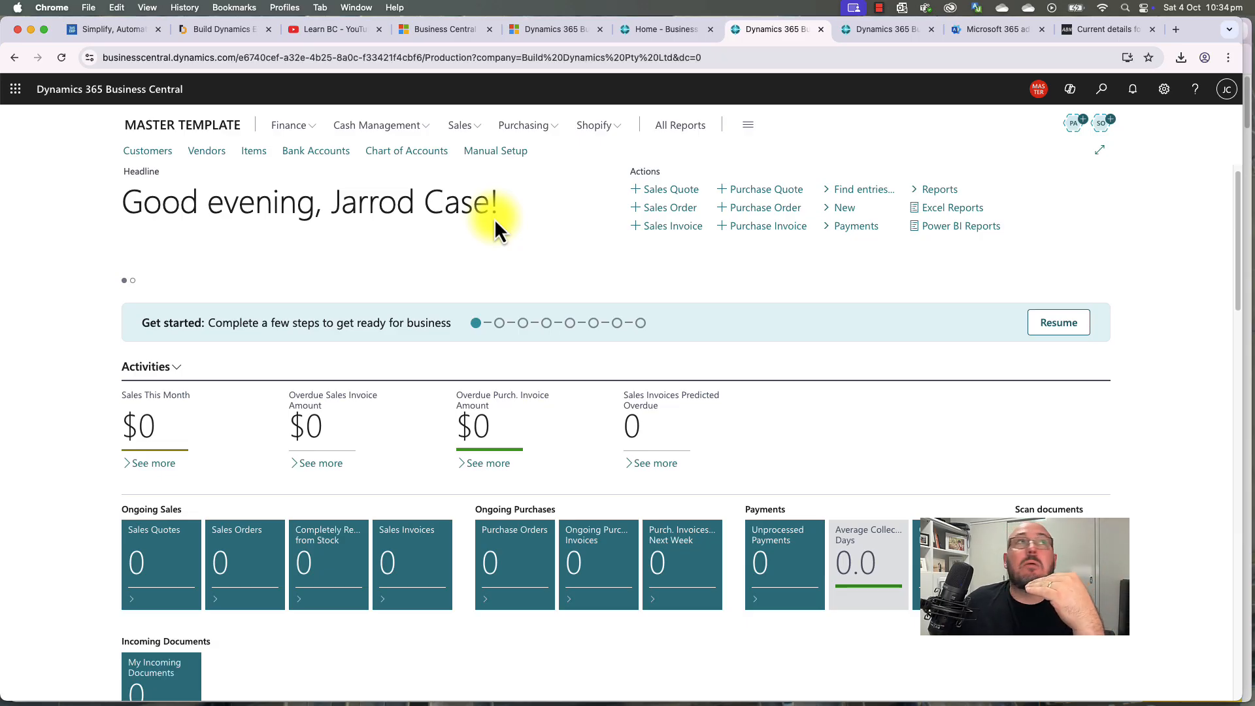
Step: Open the Chart of Accounts from Finance and select account 1010 Bank, LCY
click(288, 125)
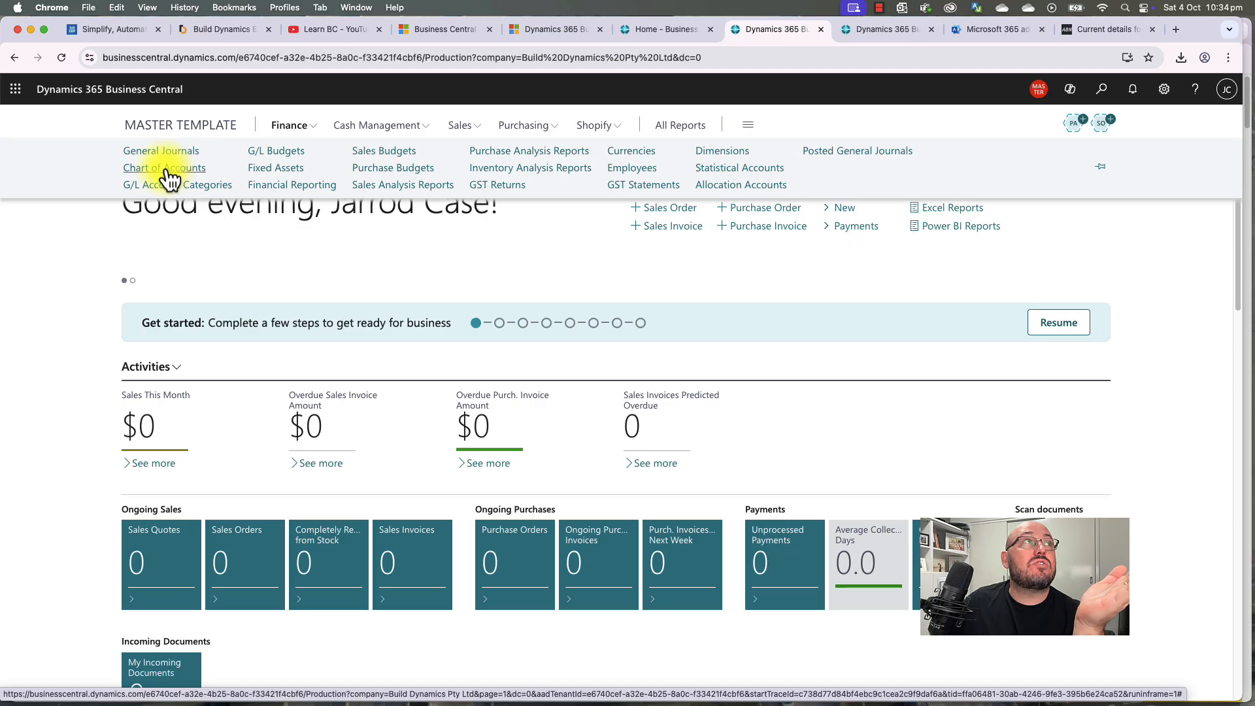
click(167, 171)
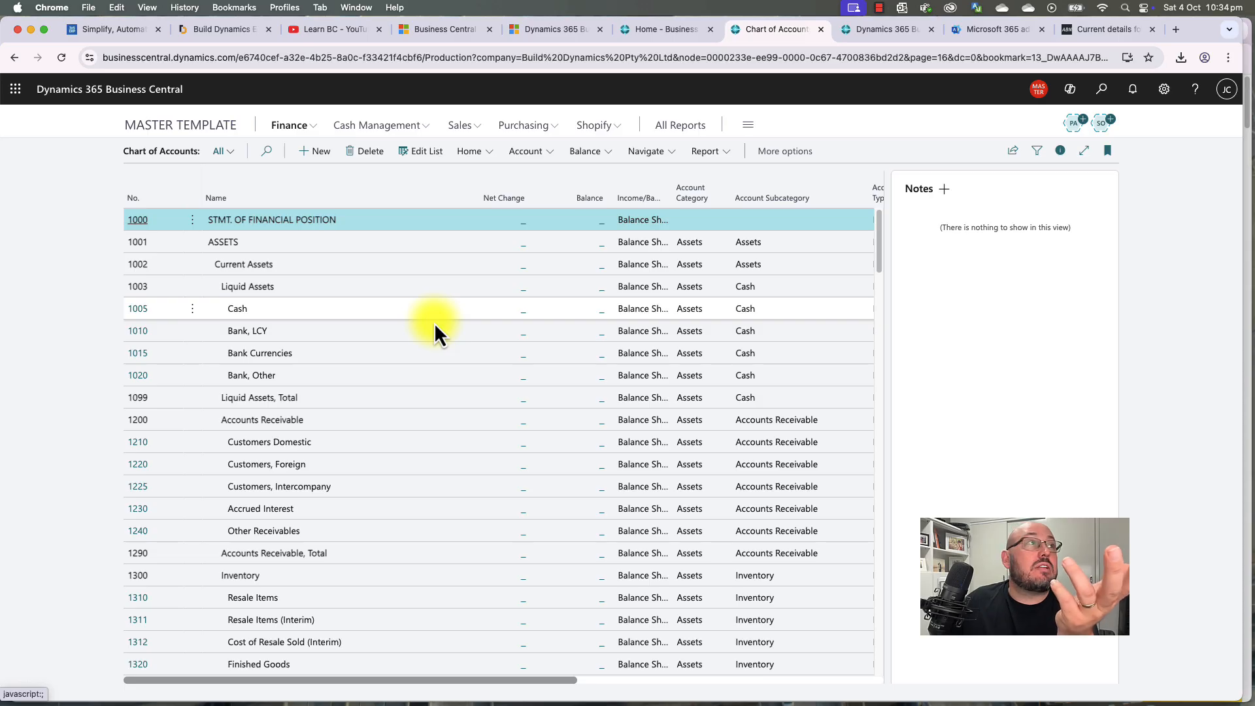
click(302, 336)
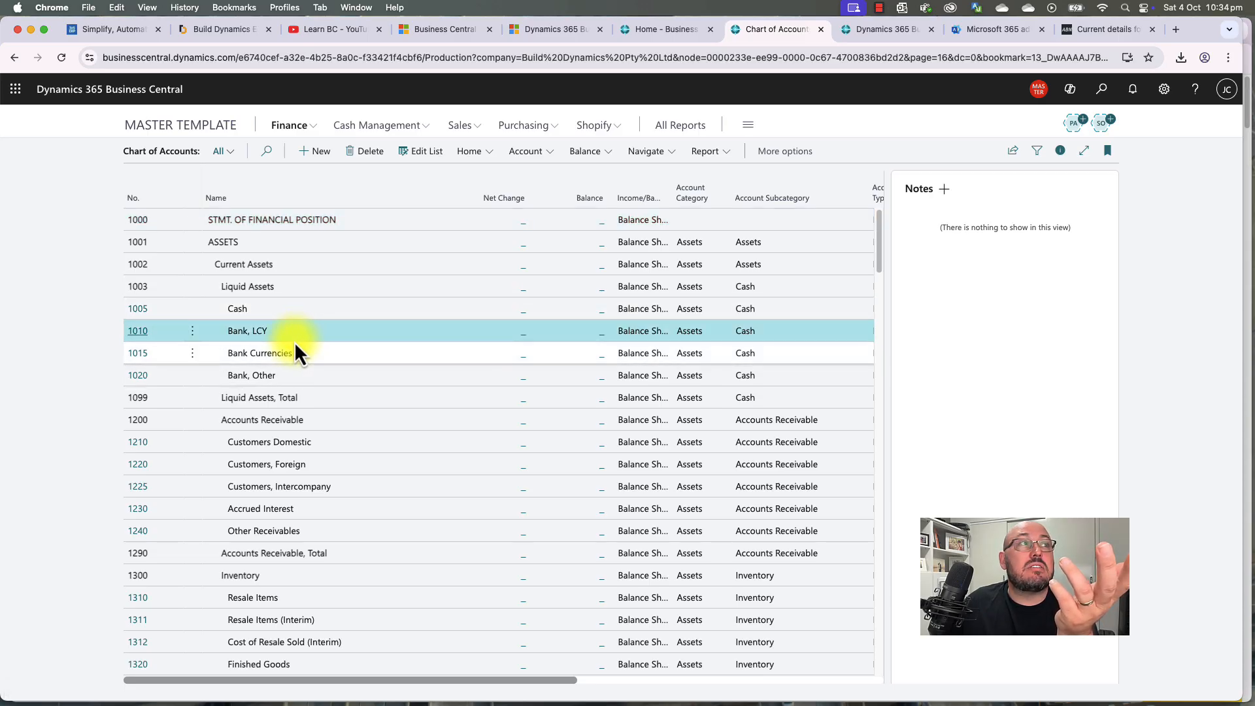
Step: Scroll down through the balance sheet accounts to review them
scroll(295, 344, down, 3)
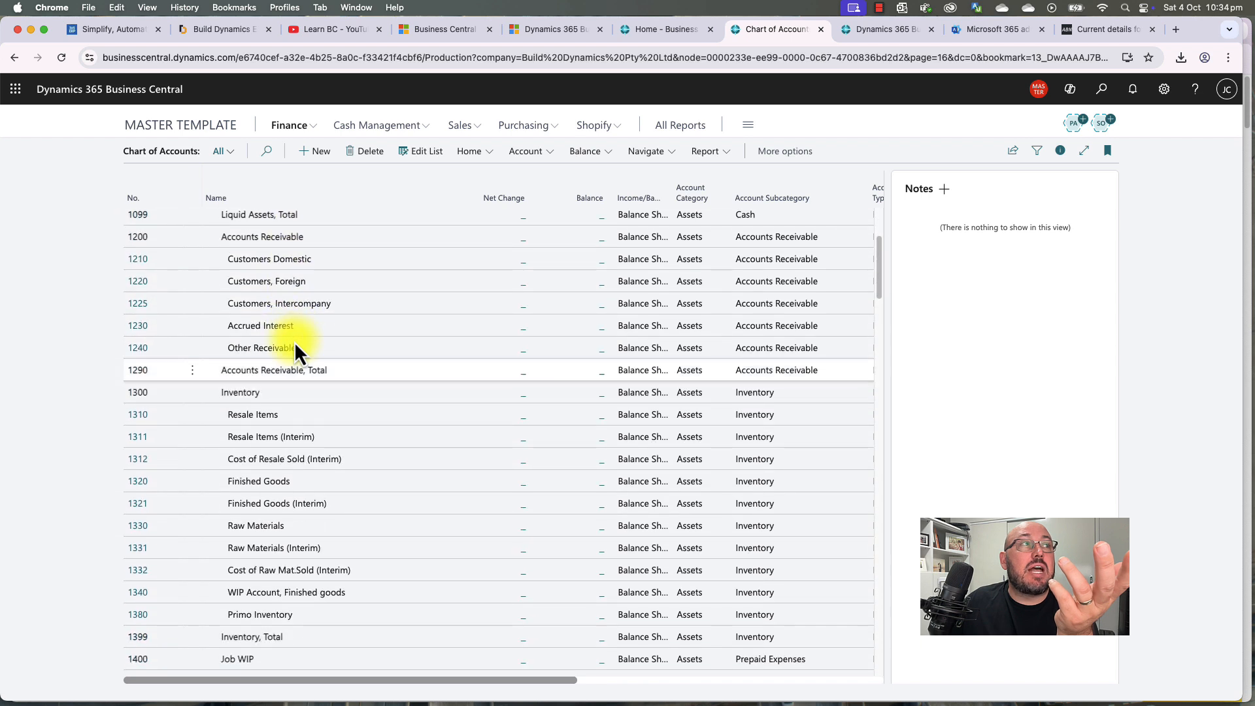
scroll(296, 342, down, 3)
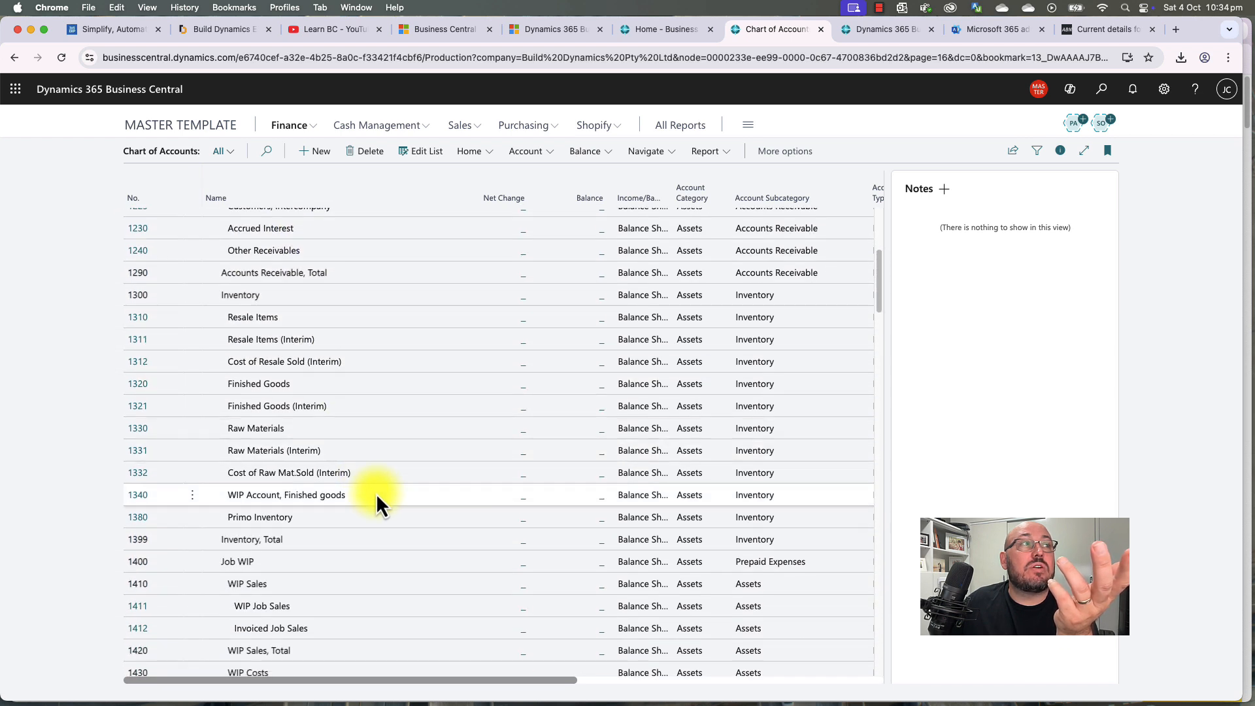
scroll(376, 498, down, 3)
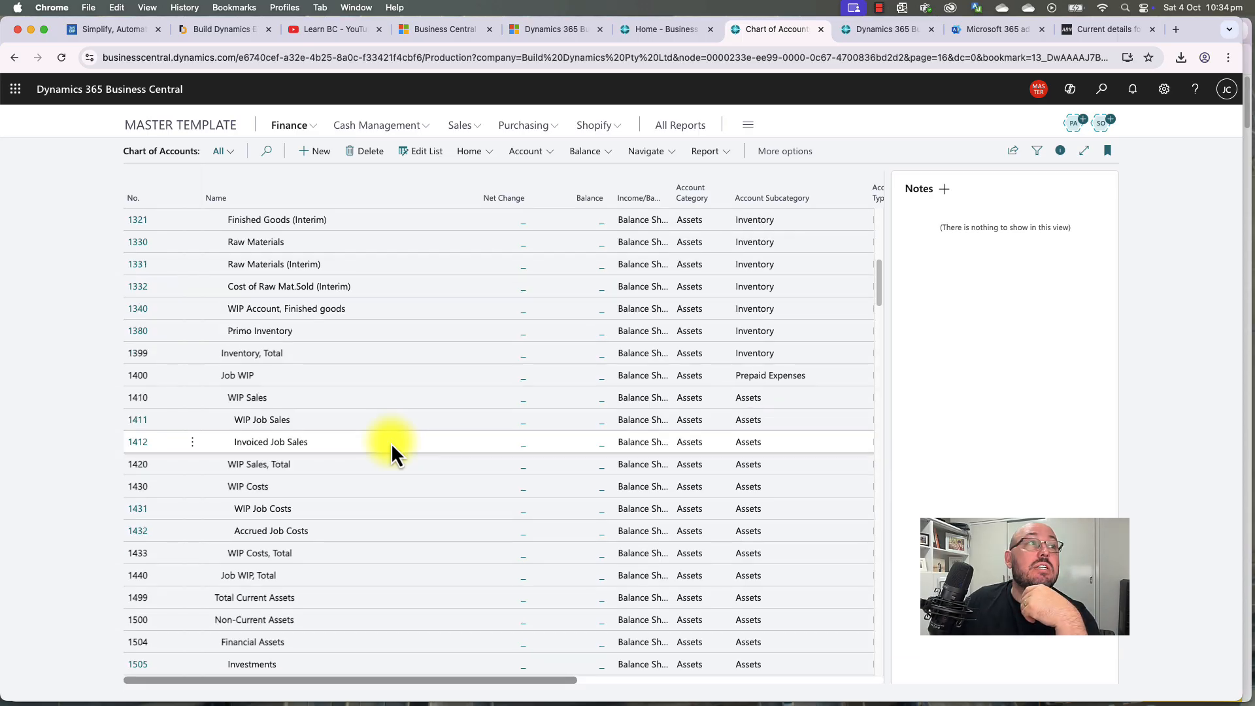
scroll(392, 448, down, 5)
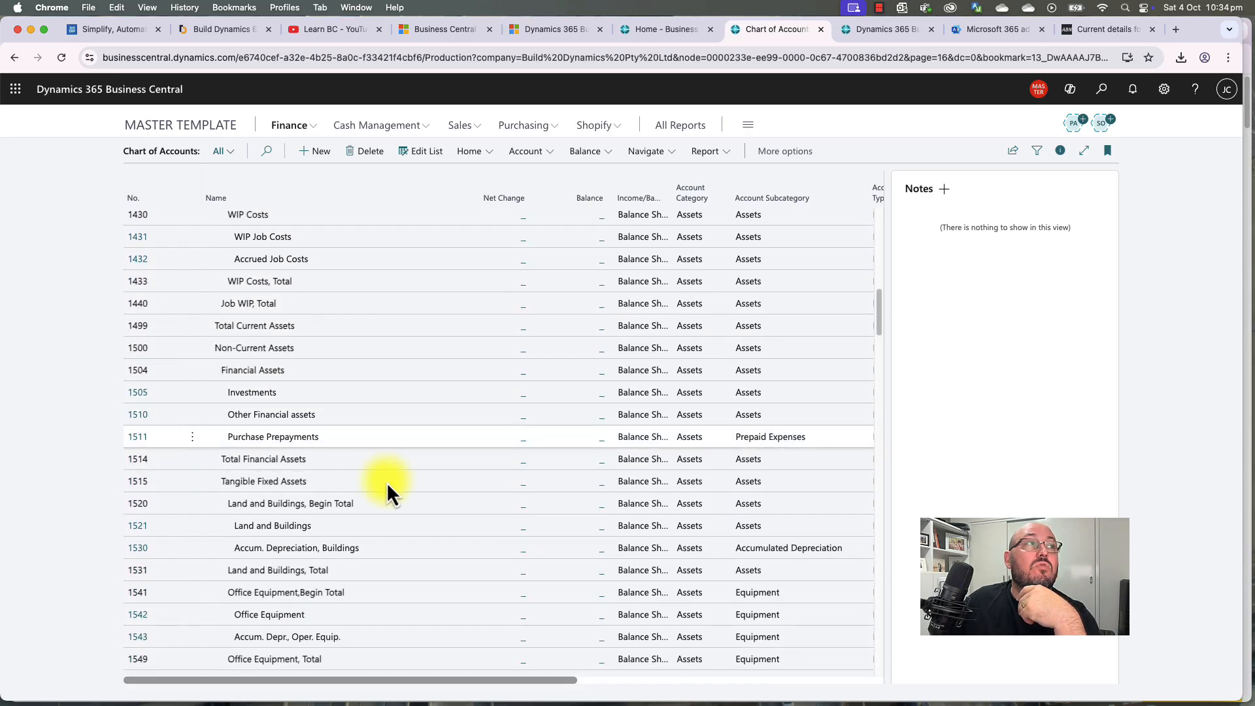
scroll(381, 539, down, 2)
scroll(381, 535, down, 10)
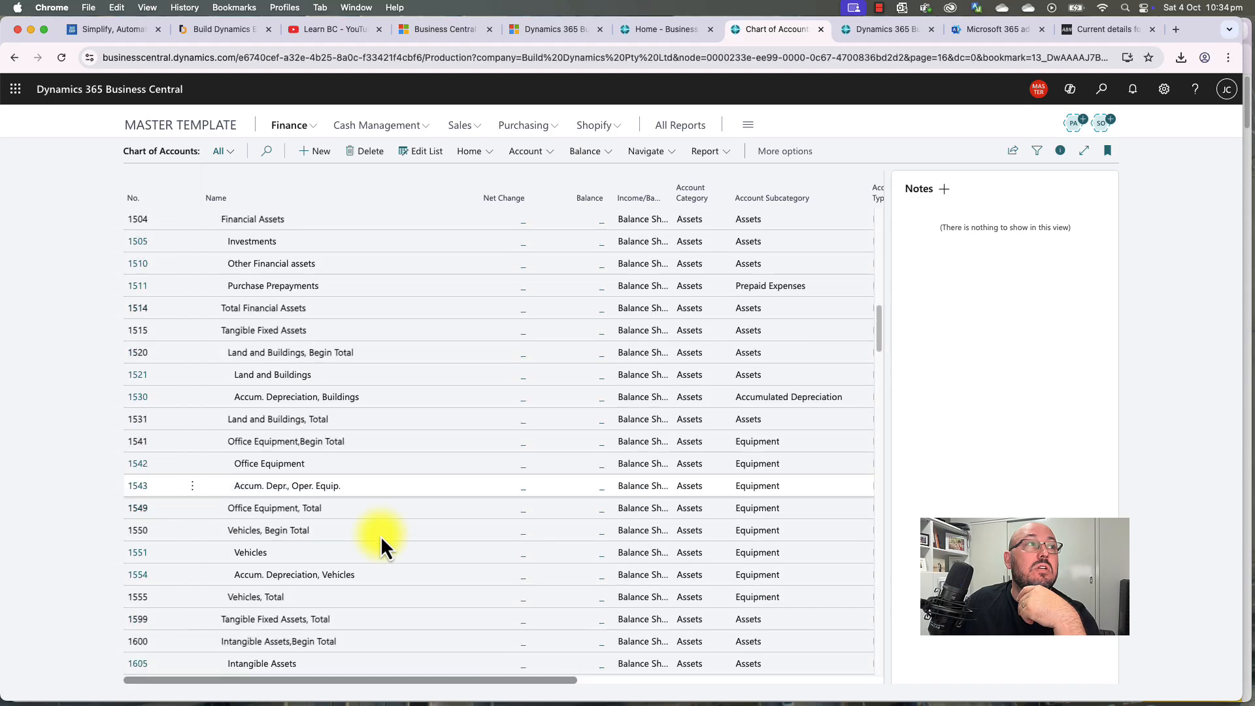
scroll(380, 536, down, 6)
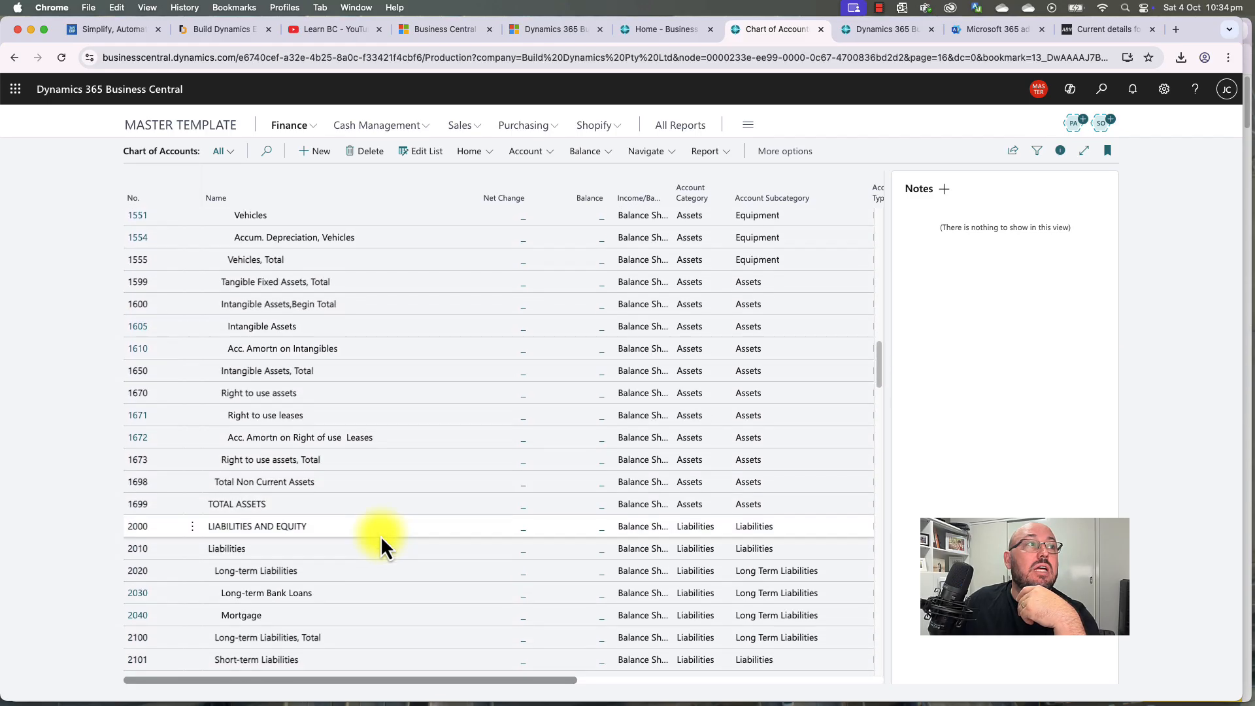
scroll(406, 469, down, 12)
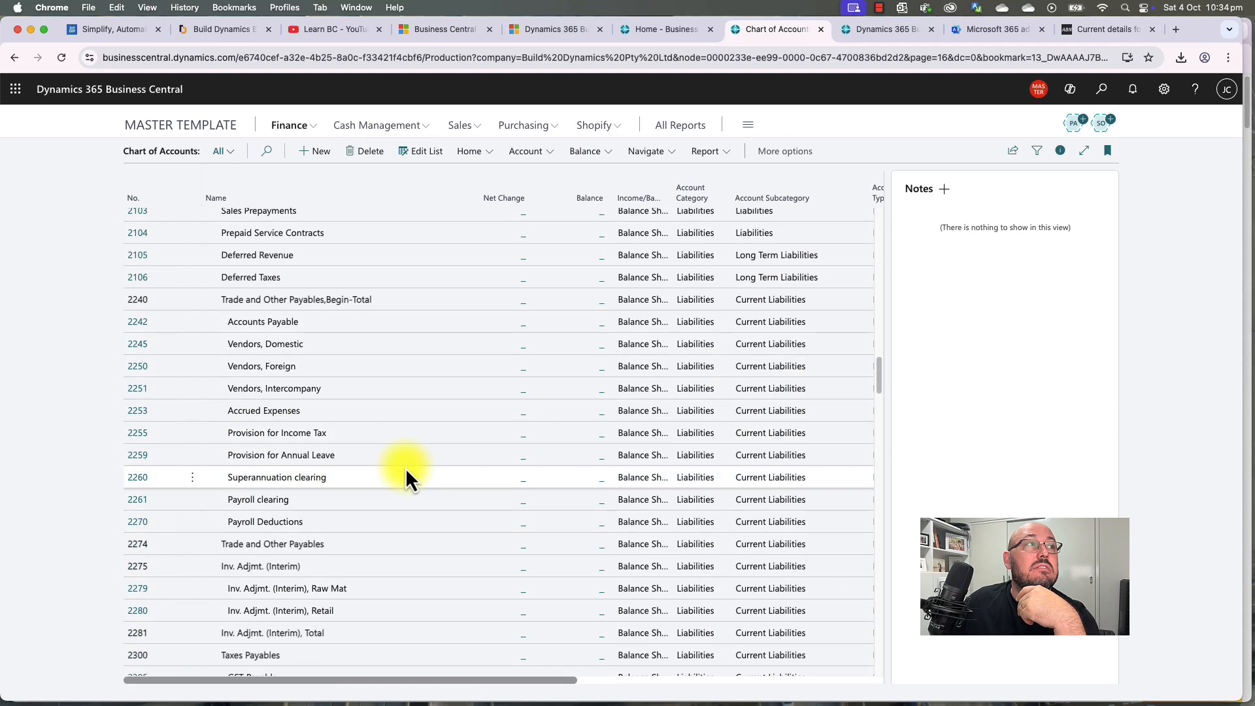
scroll(406, 468, down, 2)
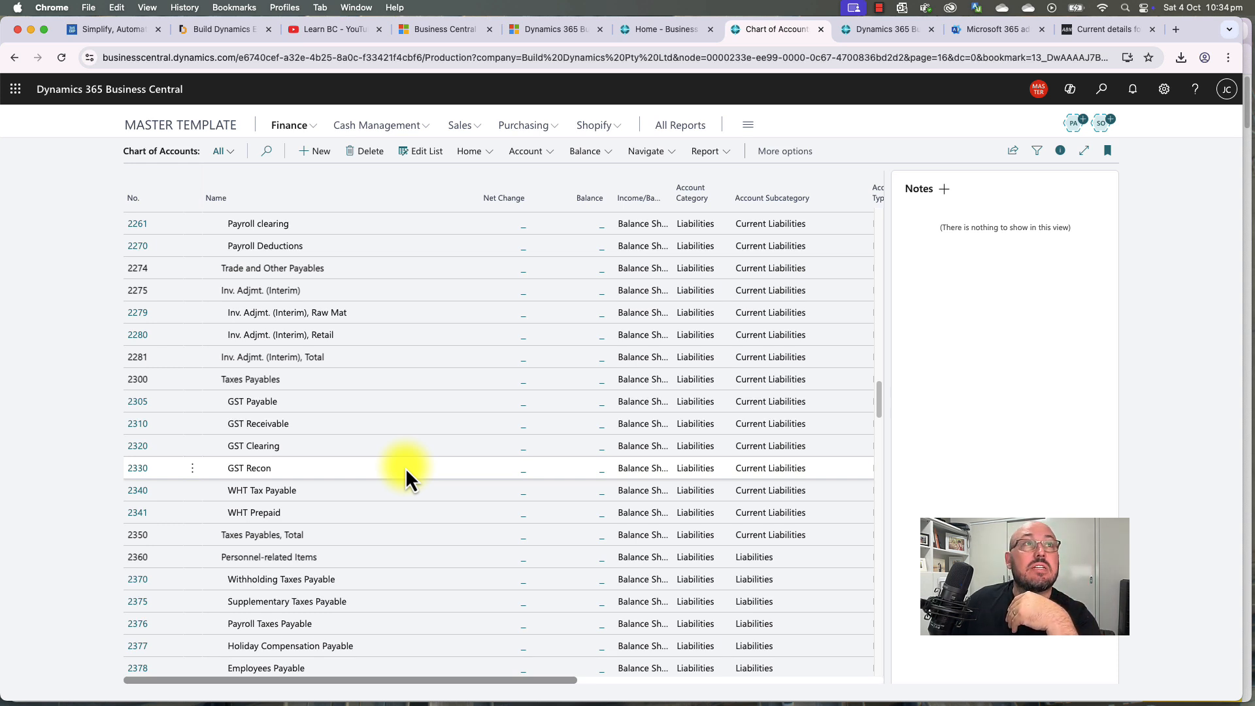
drag(878, 406, 890, 221)
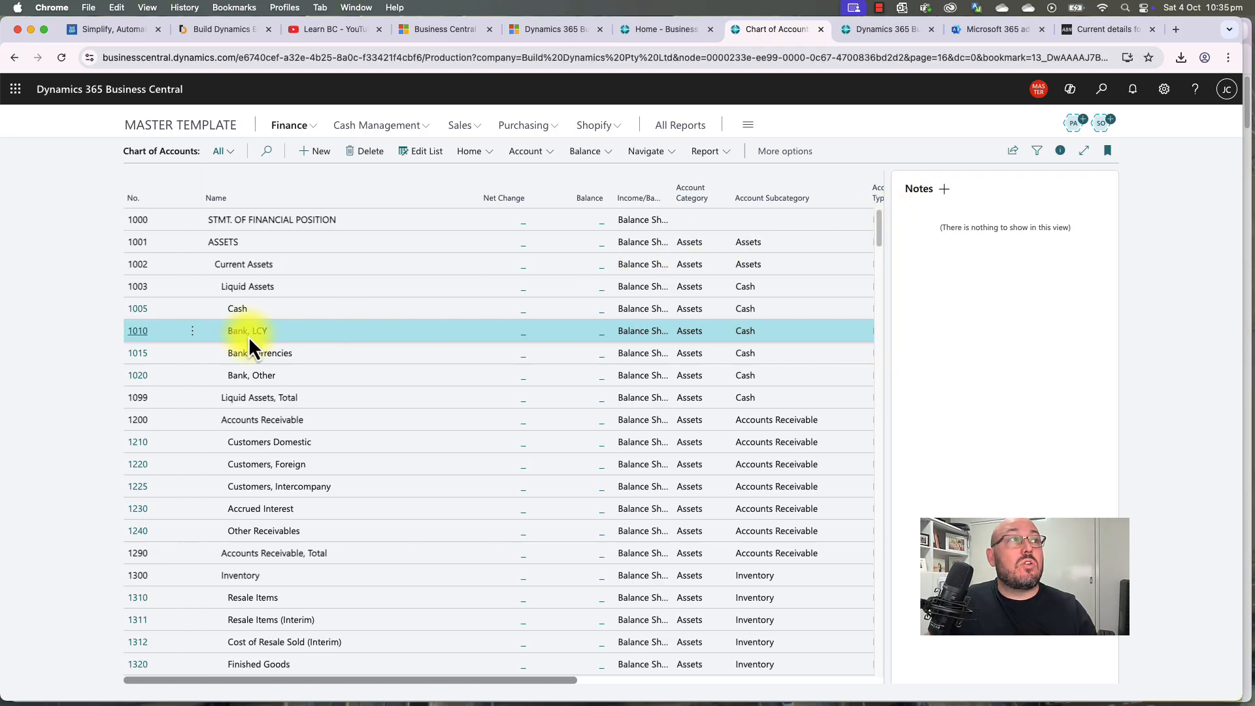
Step: Rename account 1010 from Bank, LCY to 'NAB Business Account' and return to the list
click(139, 332)
click(394, 315)
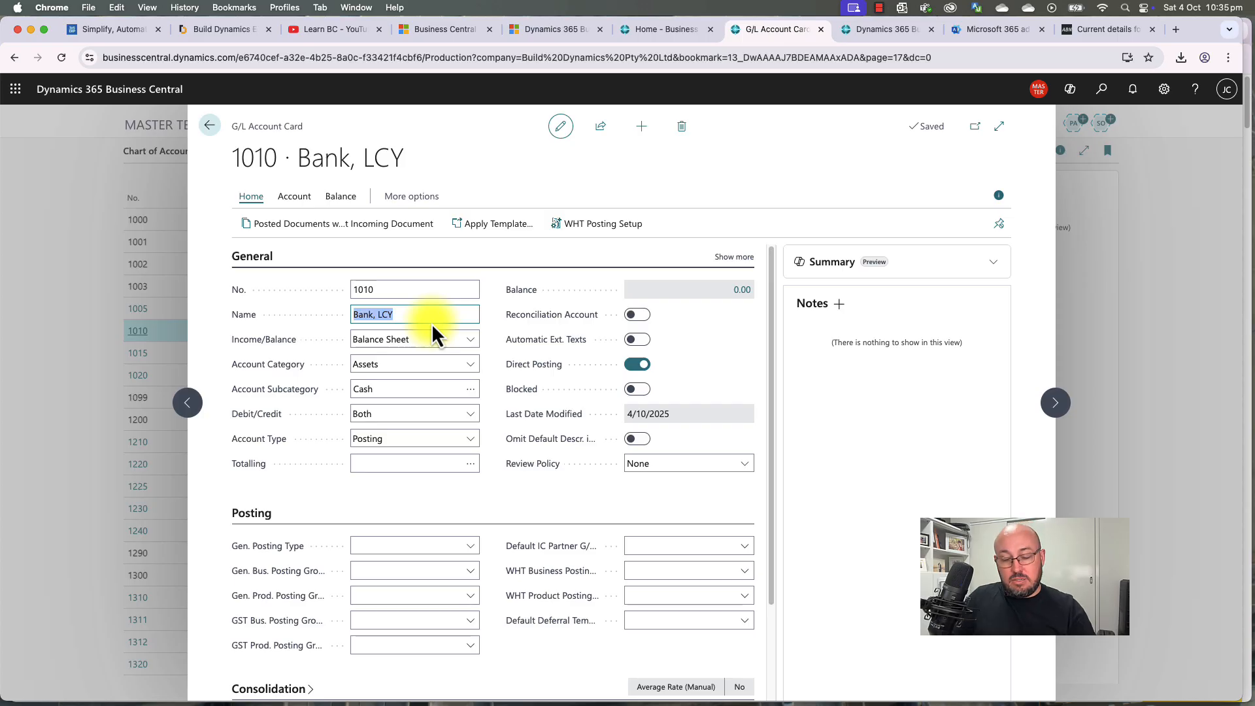
text(Business )
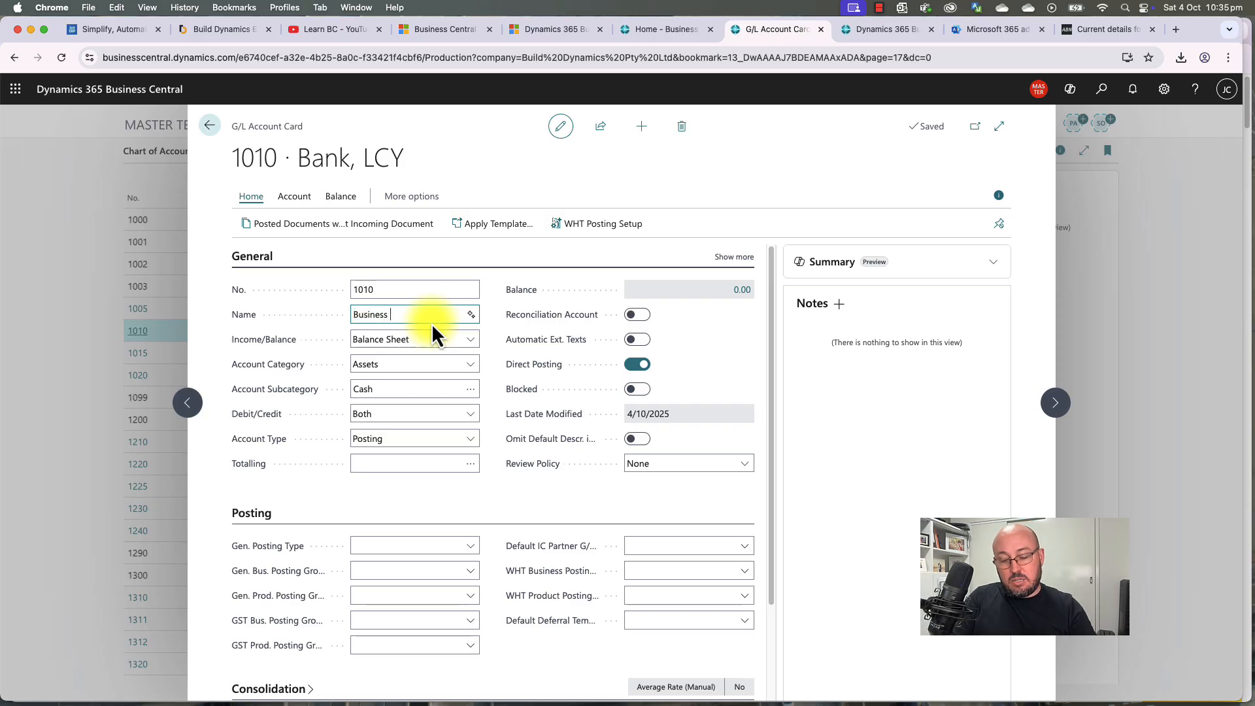
text(Account)
key(Home)
text(NBAN)
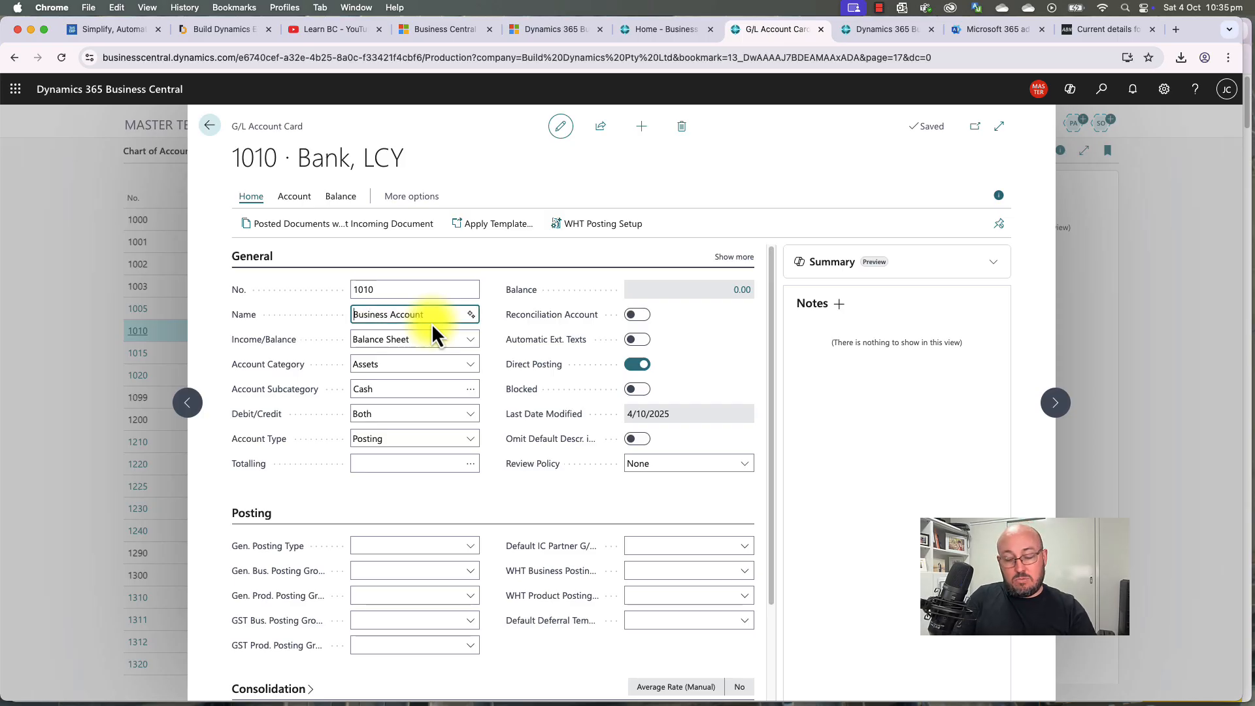
key(BackSpace)
key(BackSpace)
key(BackSpace)
key(BackSpace)
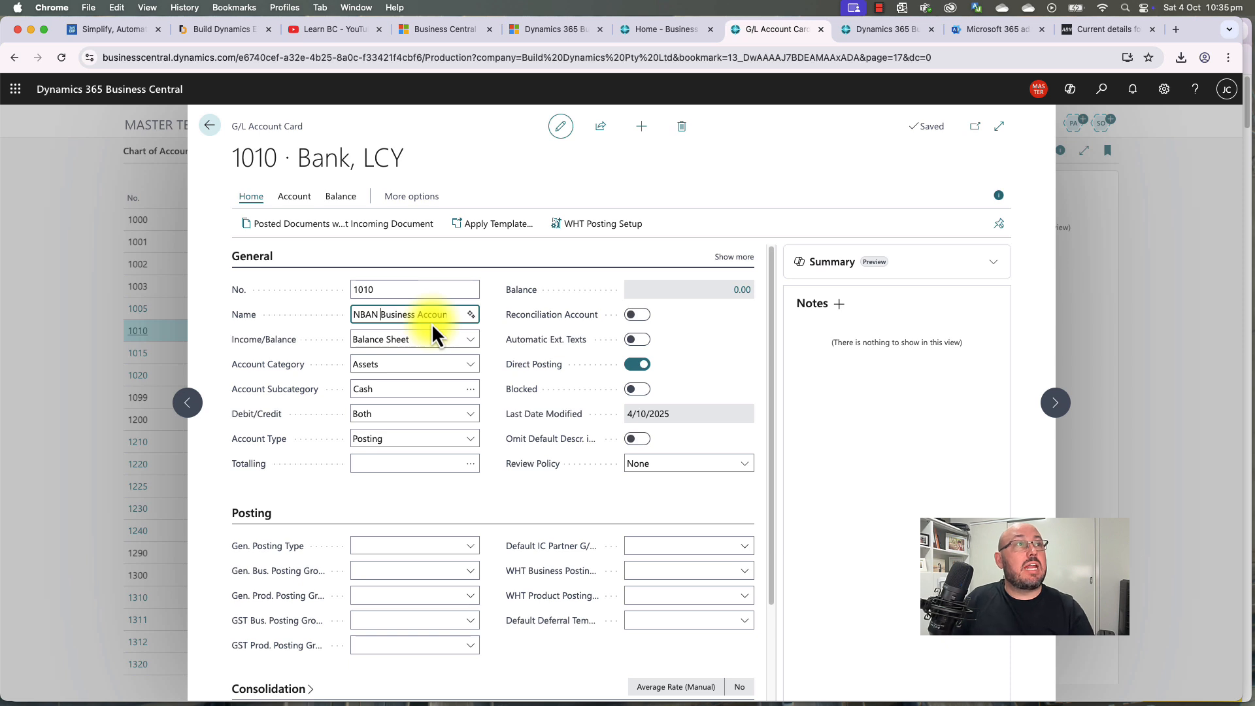
text(AB)
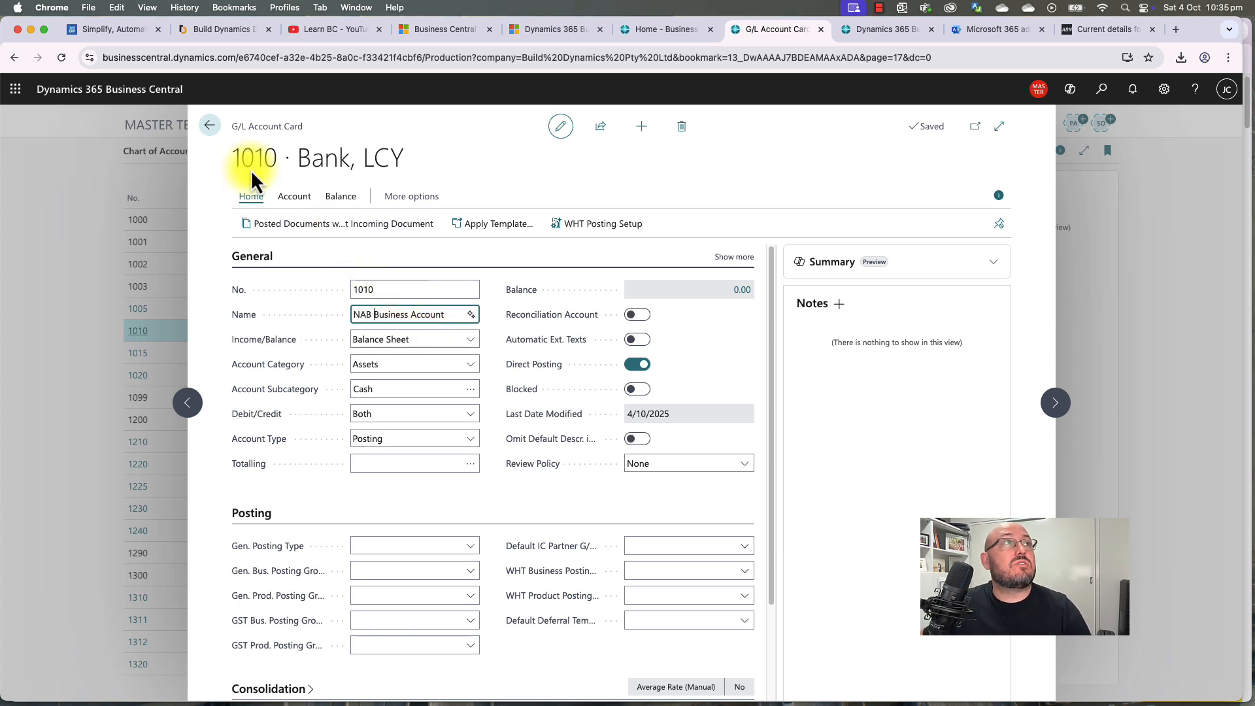
click(207, 127)
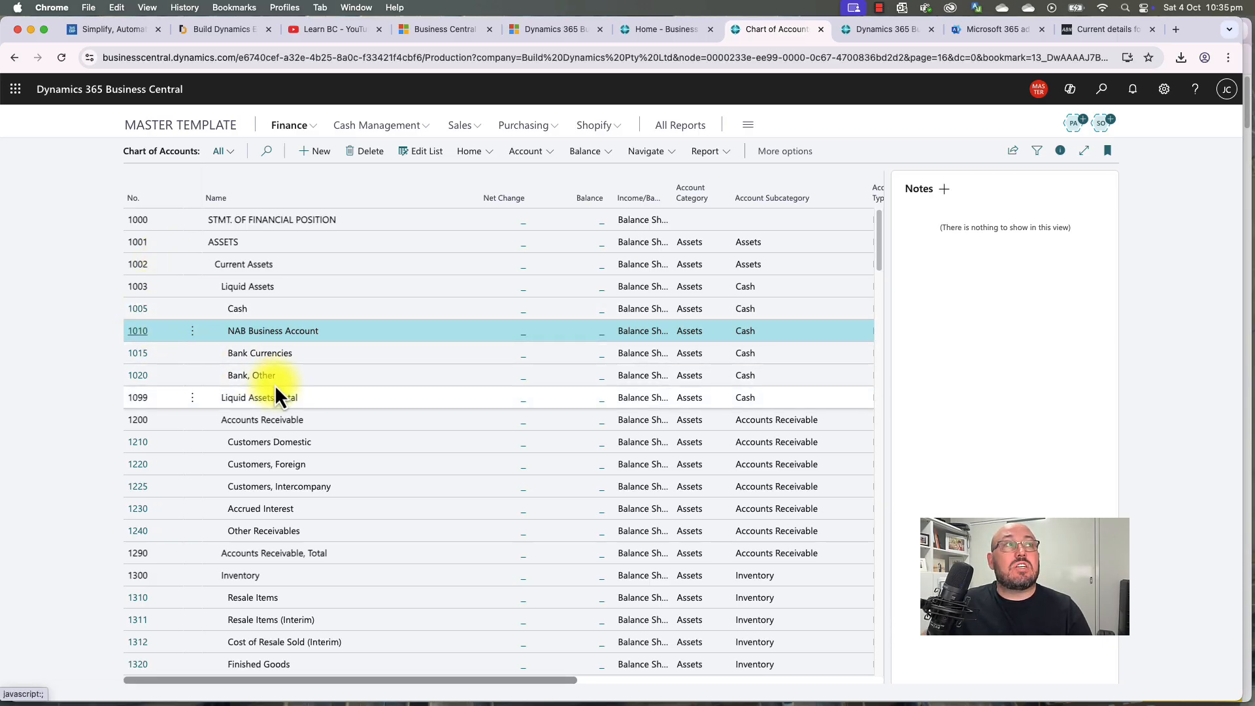
Step: Check bank accounts 1015 and 1020, then start a filter on the Income/Balance column
click(284, 353)
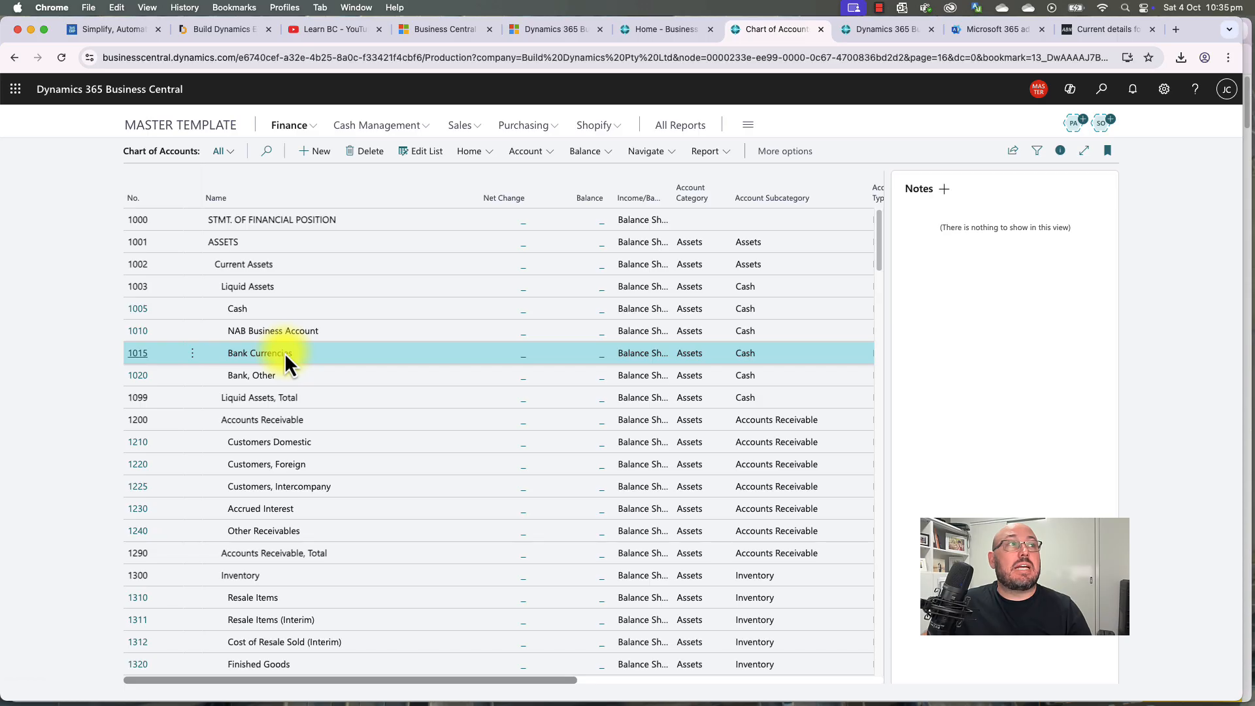
click(267, 378)
click(285, 355)
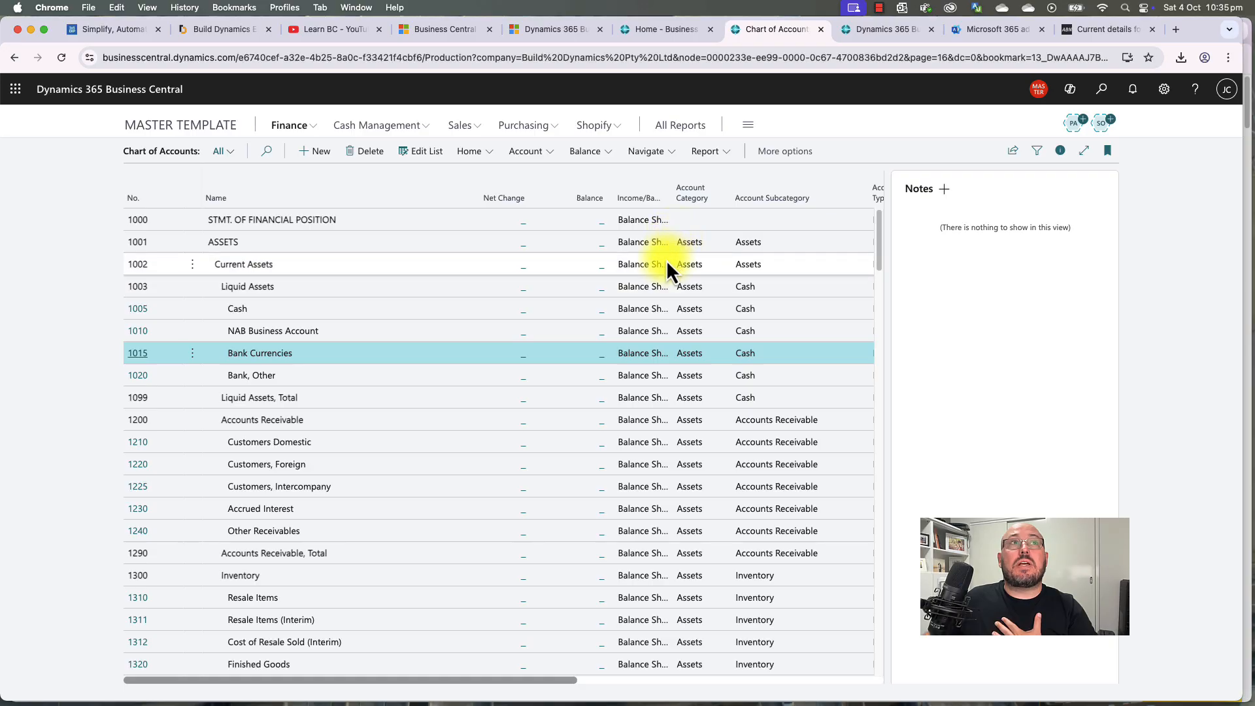
scroll(626, 453, down, 20)
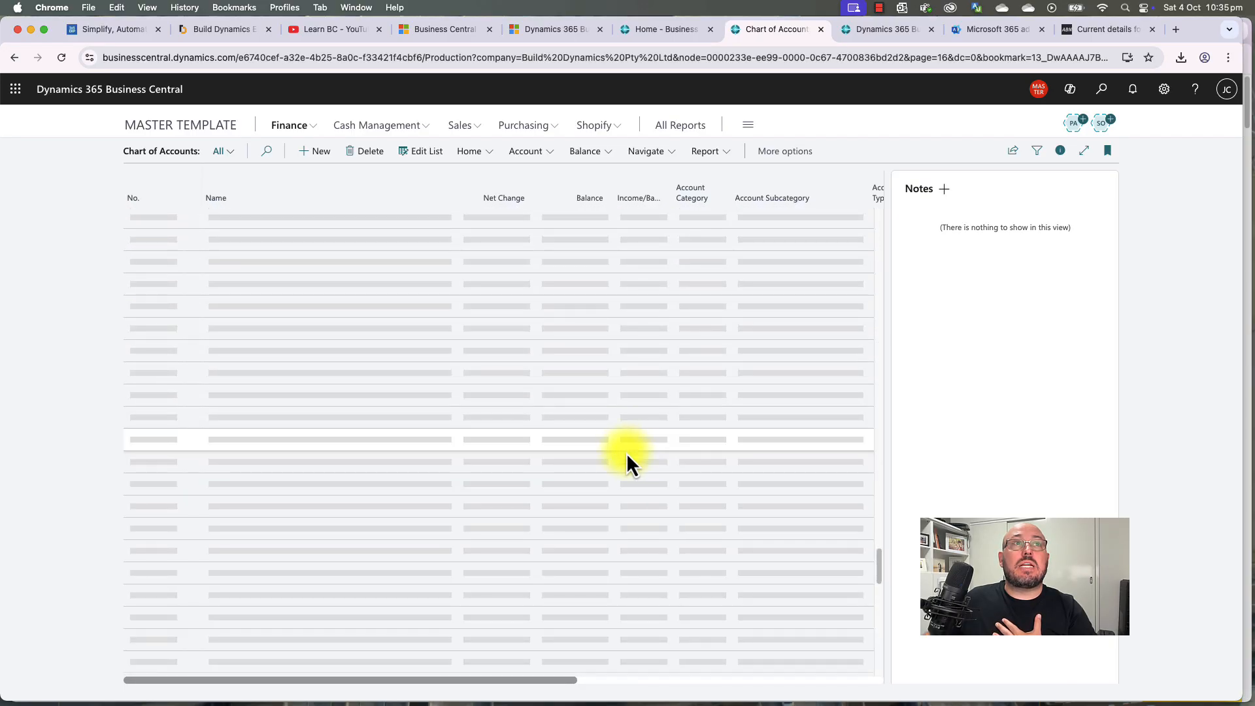
scroll(626, 452, up, 5)
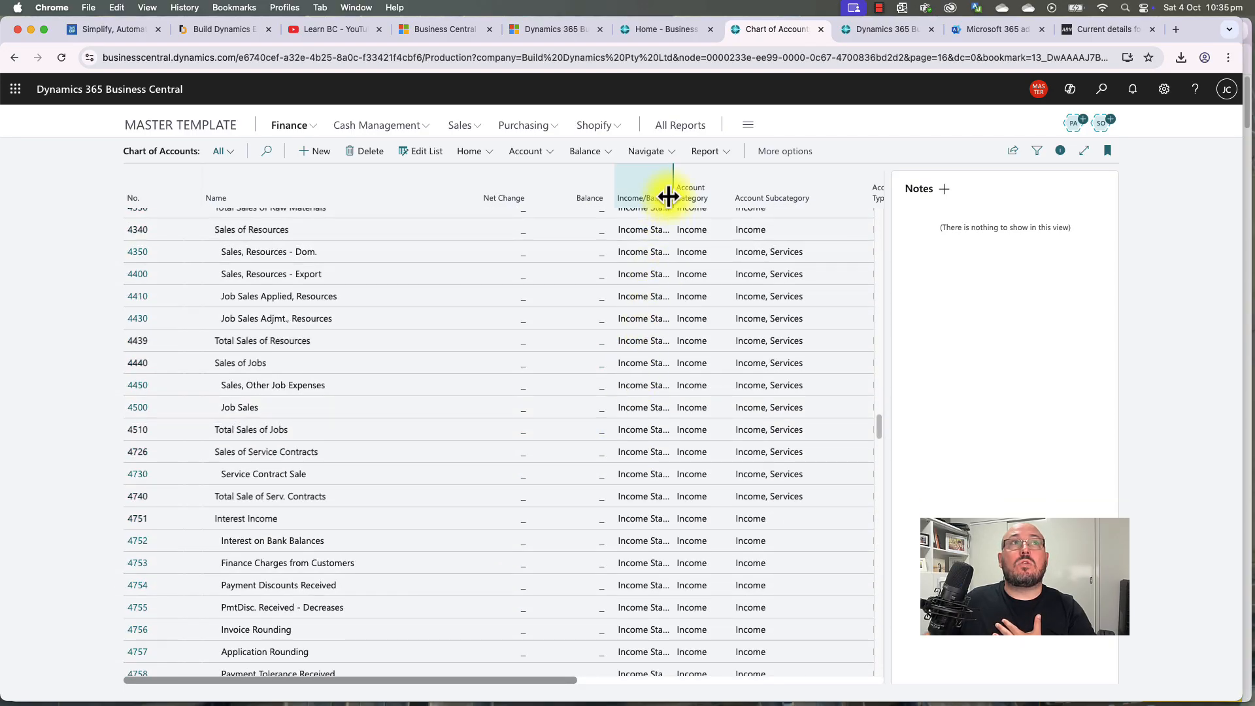
click(668, 197)
click(633, 221)
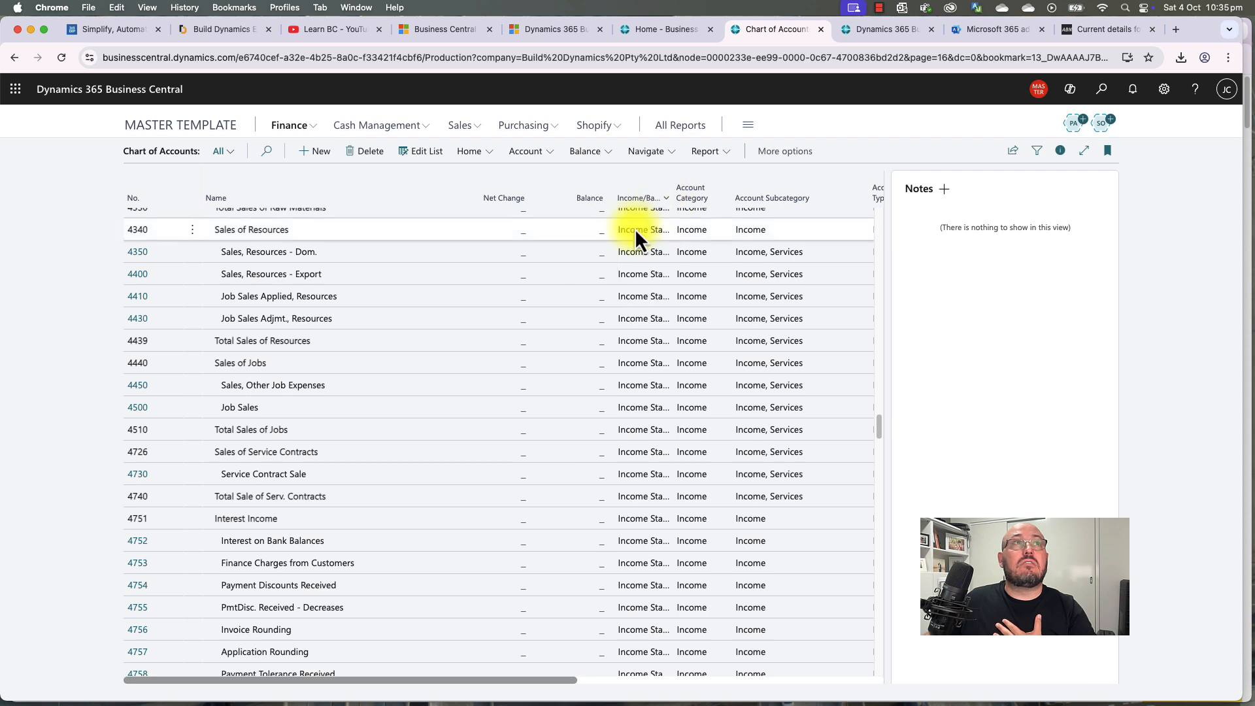
click(203, 316)
click(180, 334)
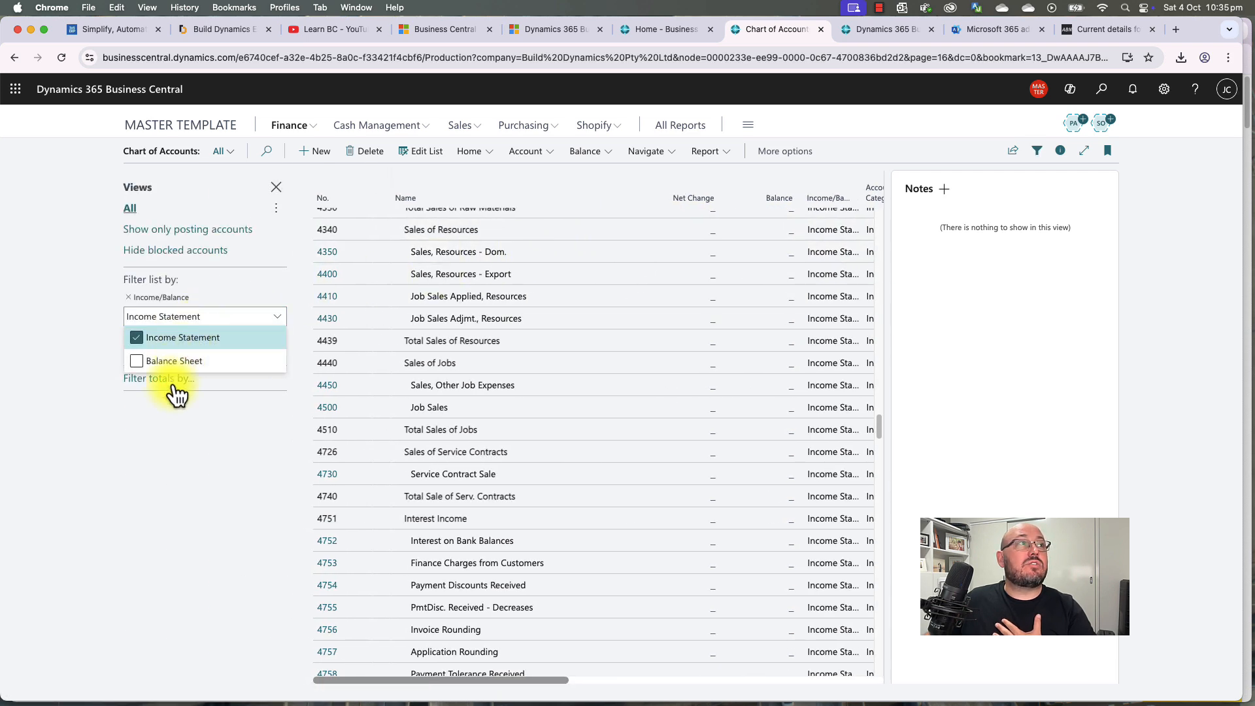
scroll(578, 419, up, 15)
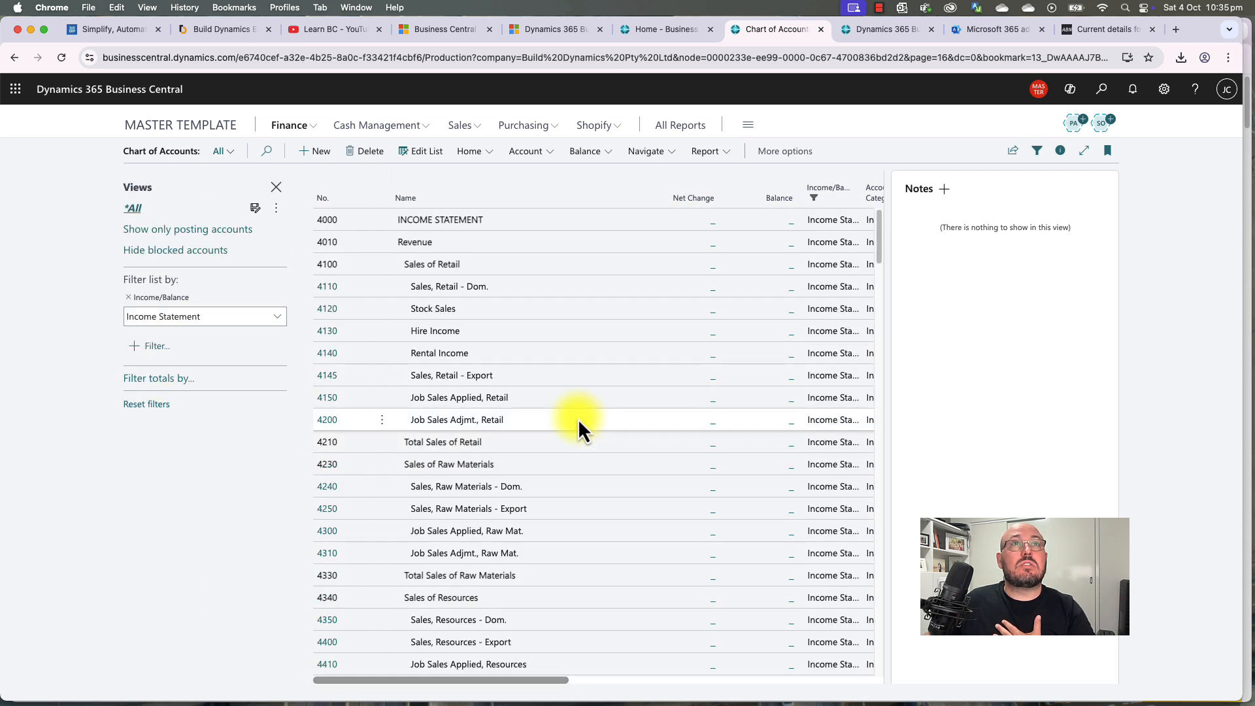
click(1060, 154)
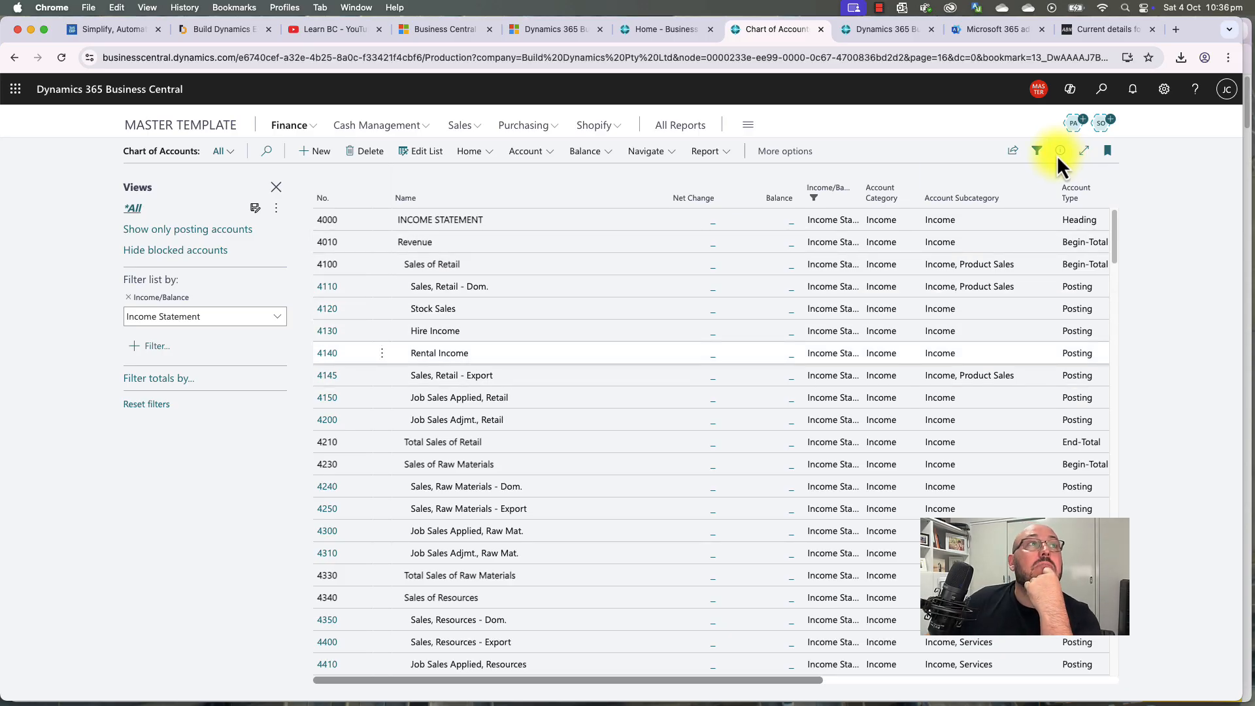
click(434, 269)
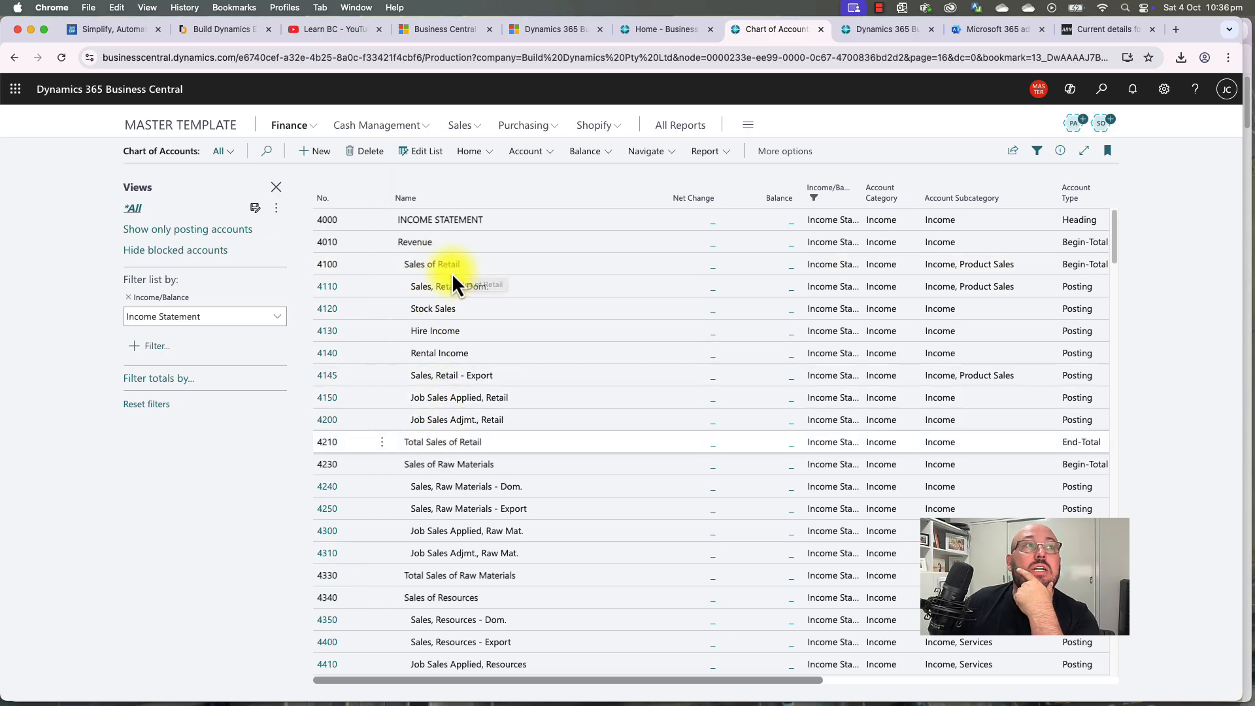
scroll(453, 275, down, 2)
scroll(452, 274, down, 8)
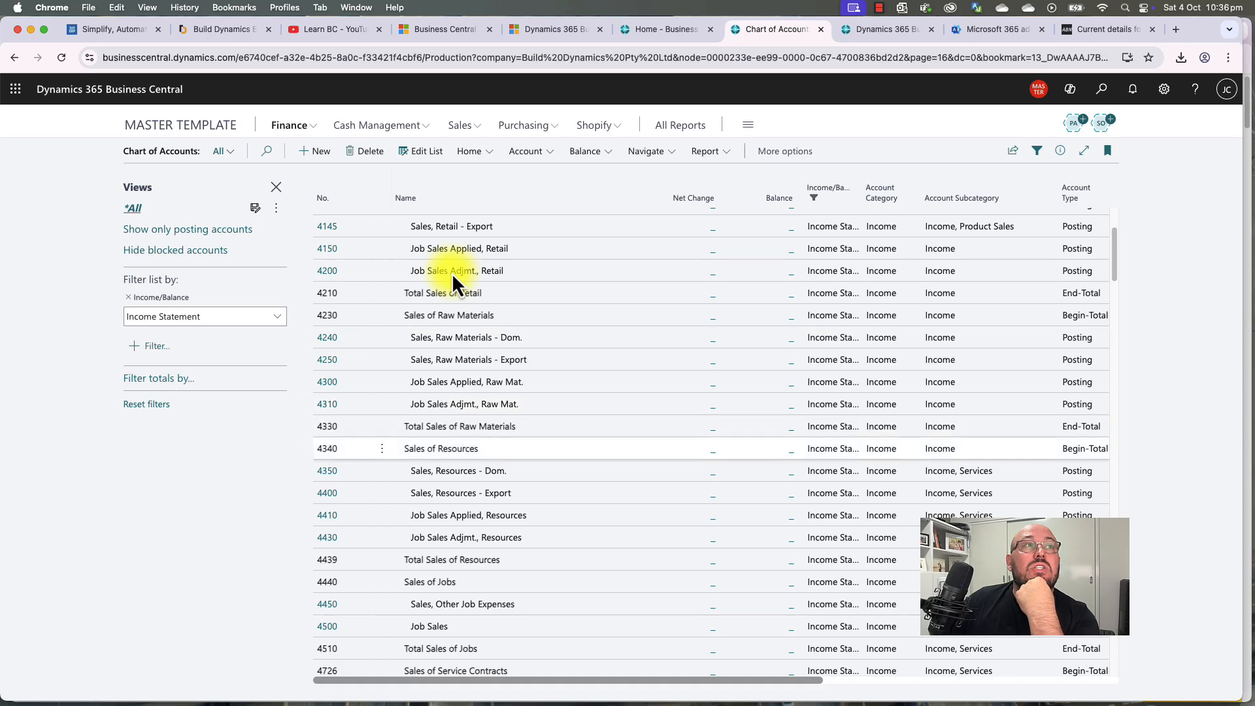
scroll(452, 274, down, 3)
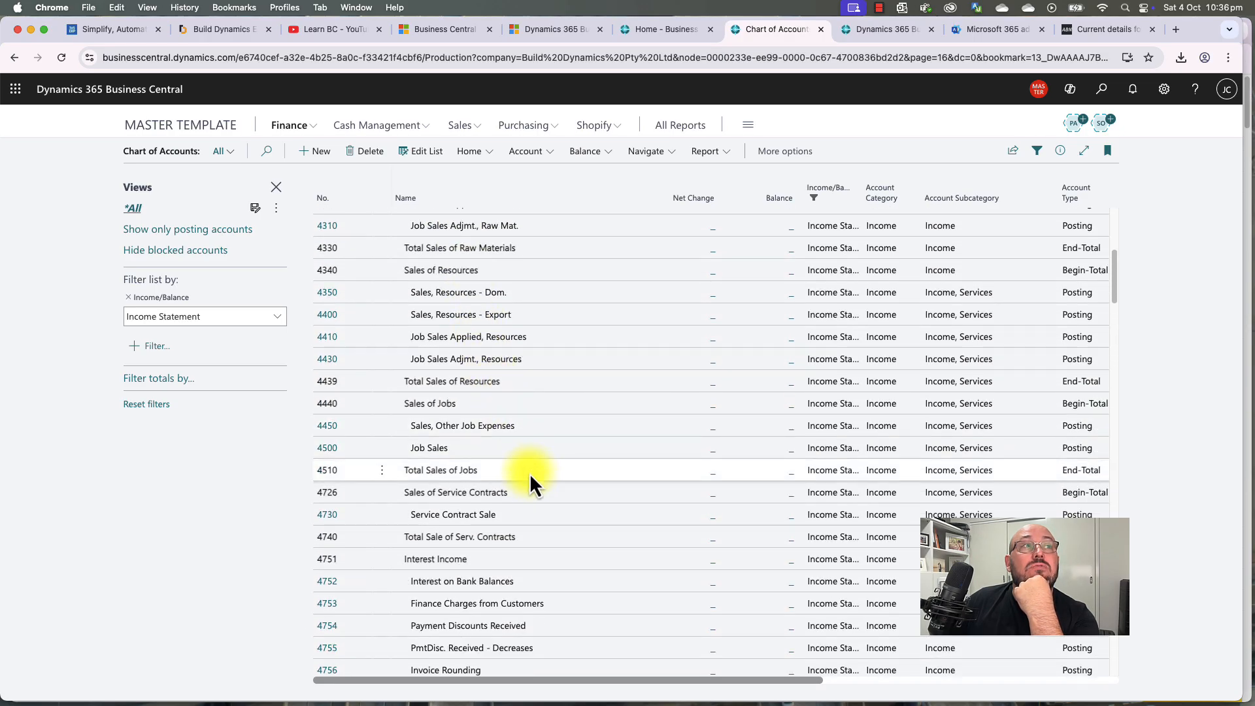
scroll(530, 477, down, 1)
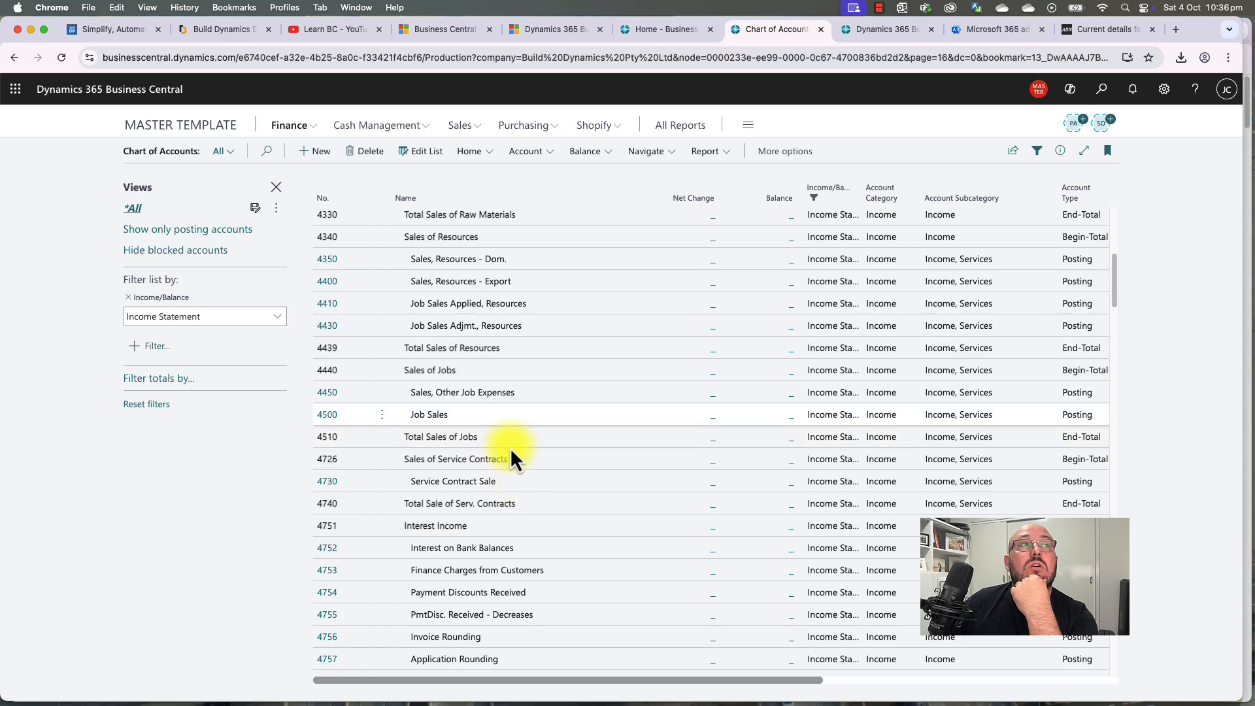
scroll(496, 391, up, 8)
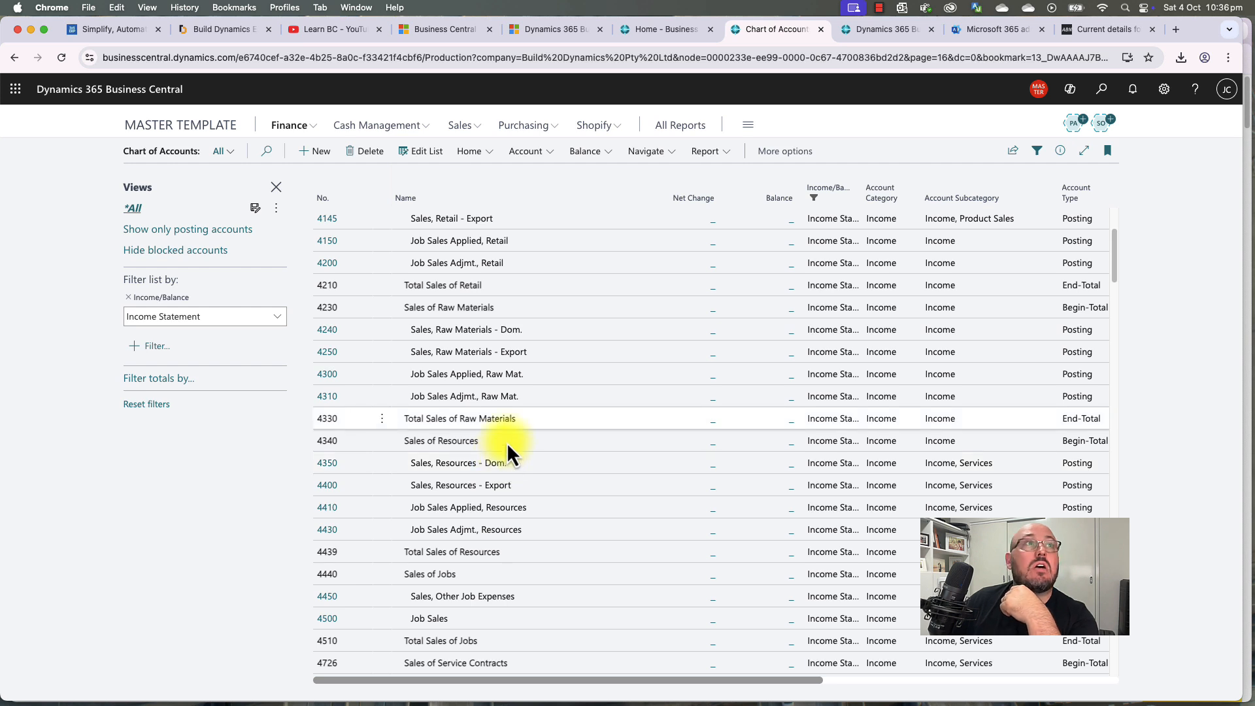
Step: Select and delete accounts 4230 Sales of Raw Materials through 4740 Total Sale of Serv. Contracts
click(560, 332)
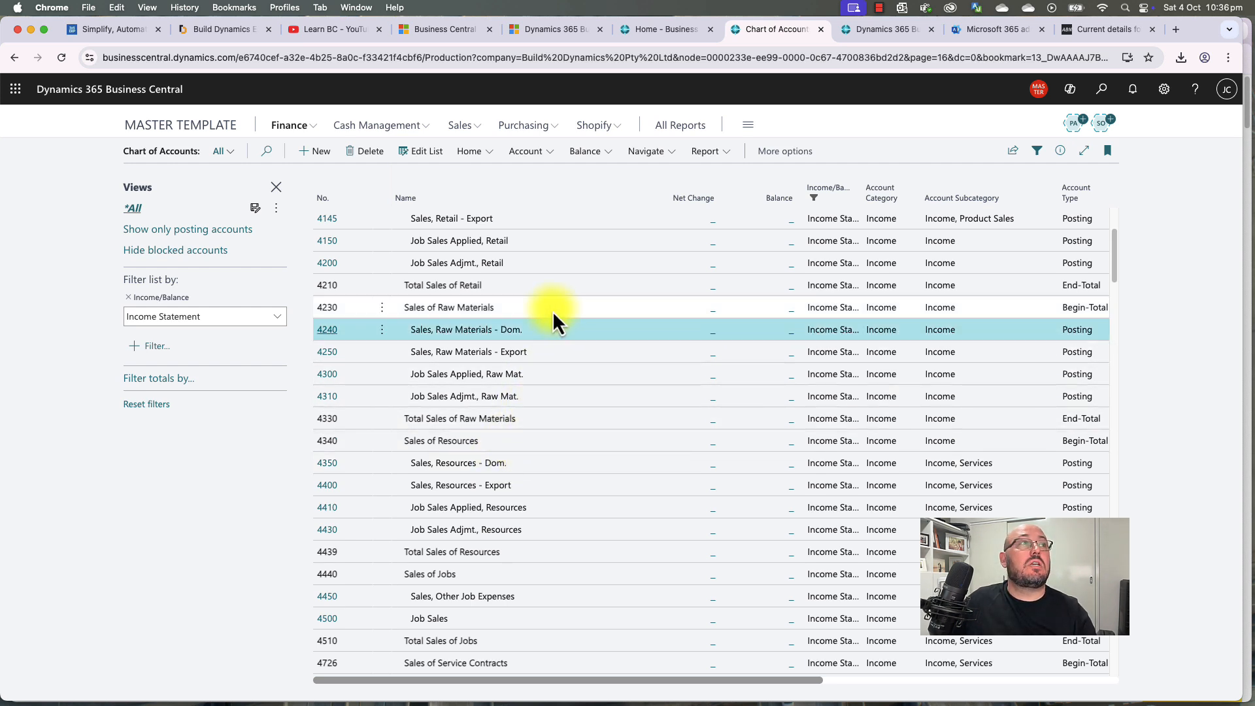
click(551, 311)
scroll(545, 520, down, 3)
scroll(545, 520, down, 3)
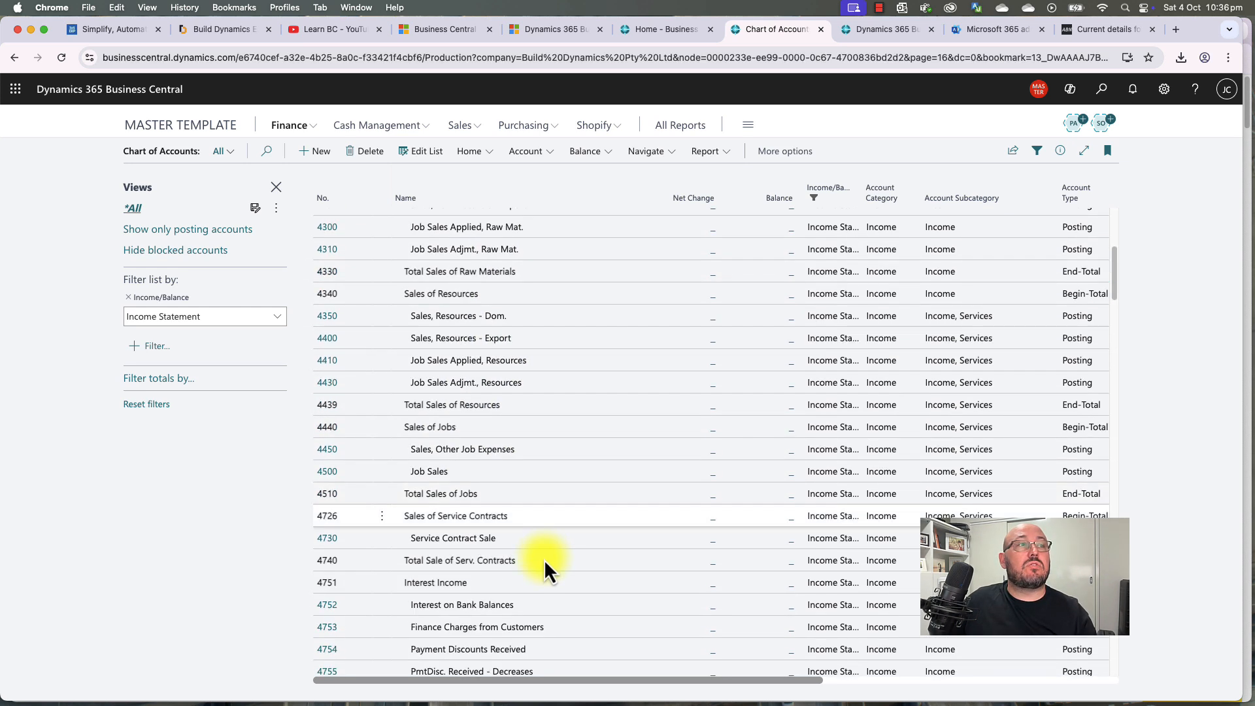
shift+click(544, 560)
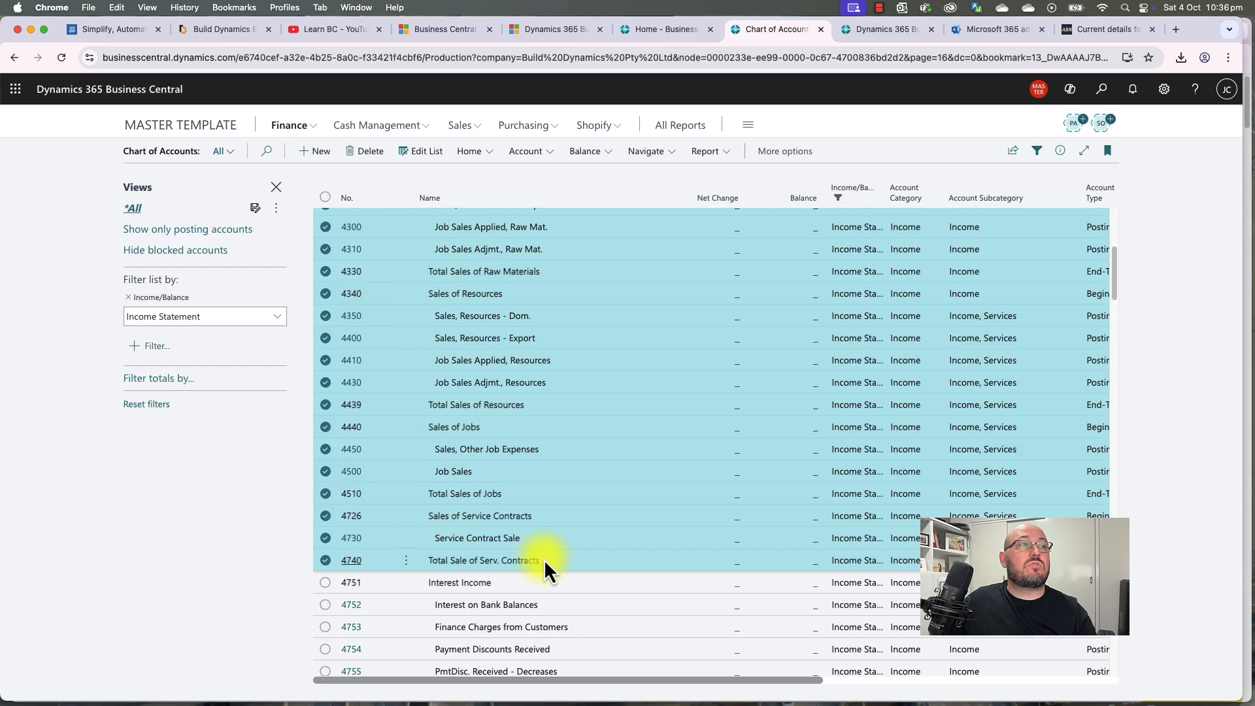
scroll(543, 561, up, 4)
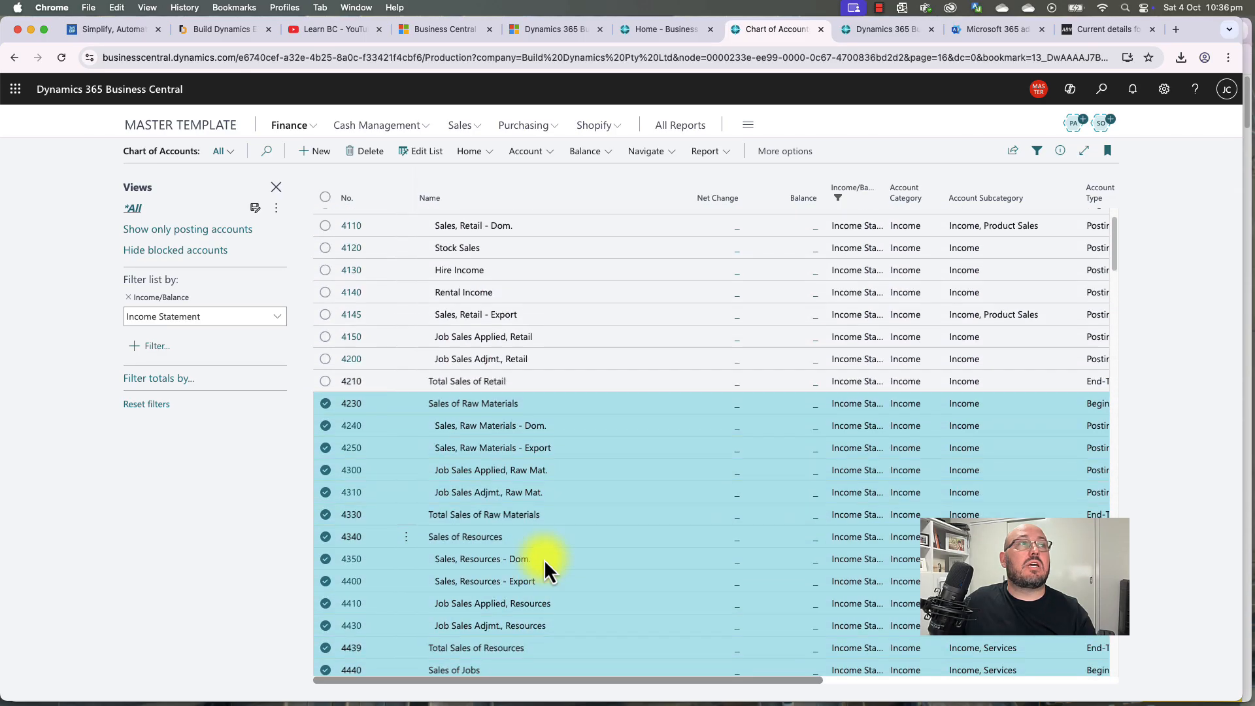
click(371, 155)
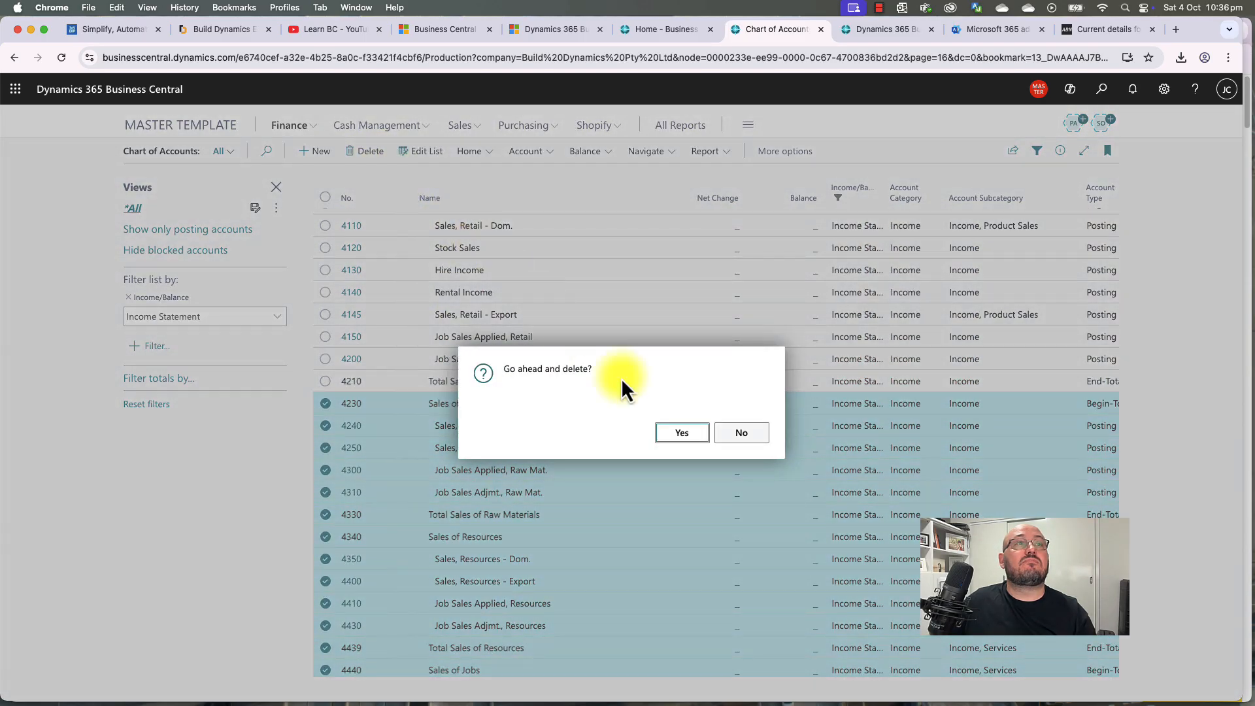
click(683, 434)
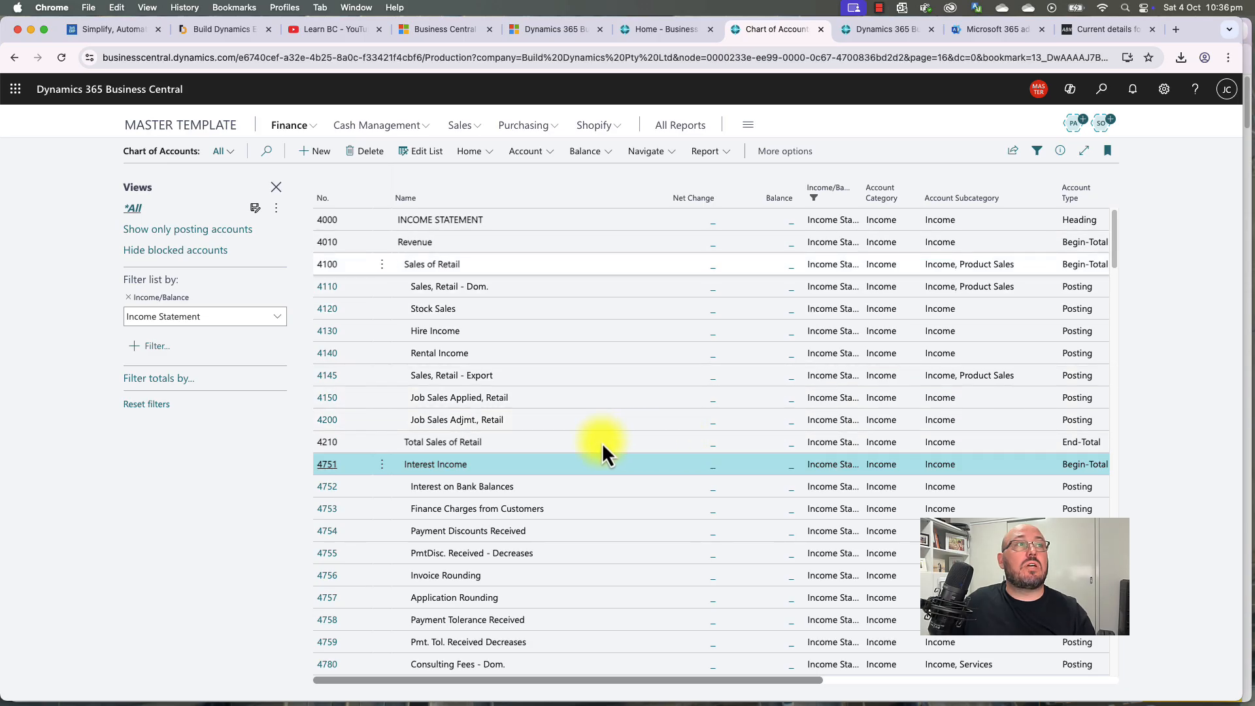
Step: Select and delete cost accounts 5300 Cost of Raw Materials through 5731 Total Variance
scroll(457, 457, down, 5)
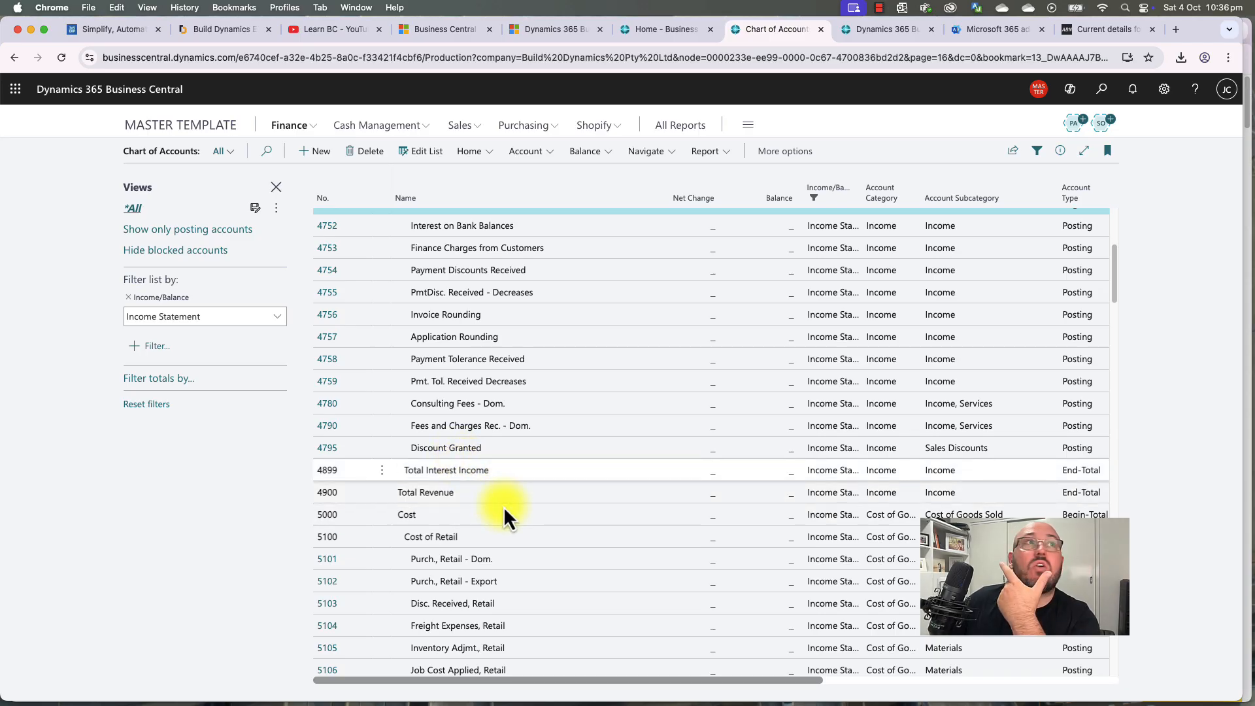
scroll(503, 506, up, 2)
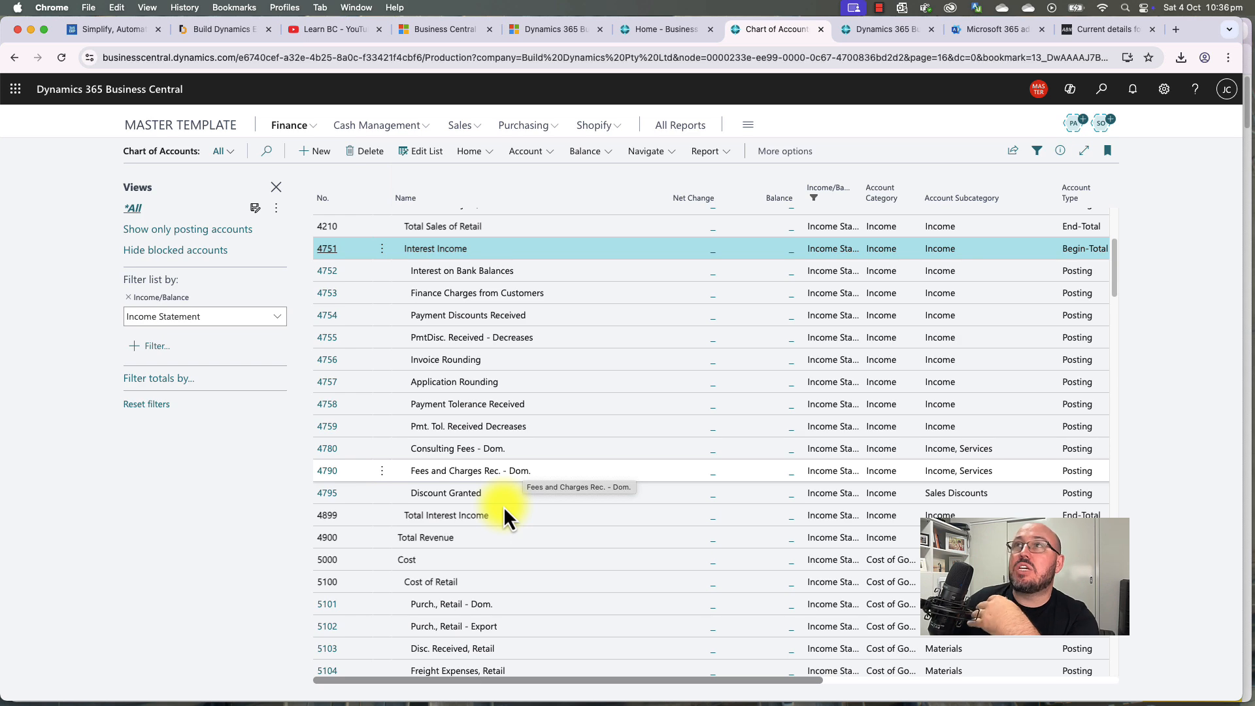
scroll(504, 507, down, 5)
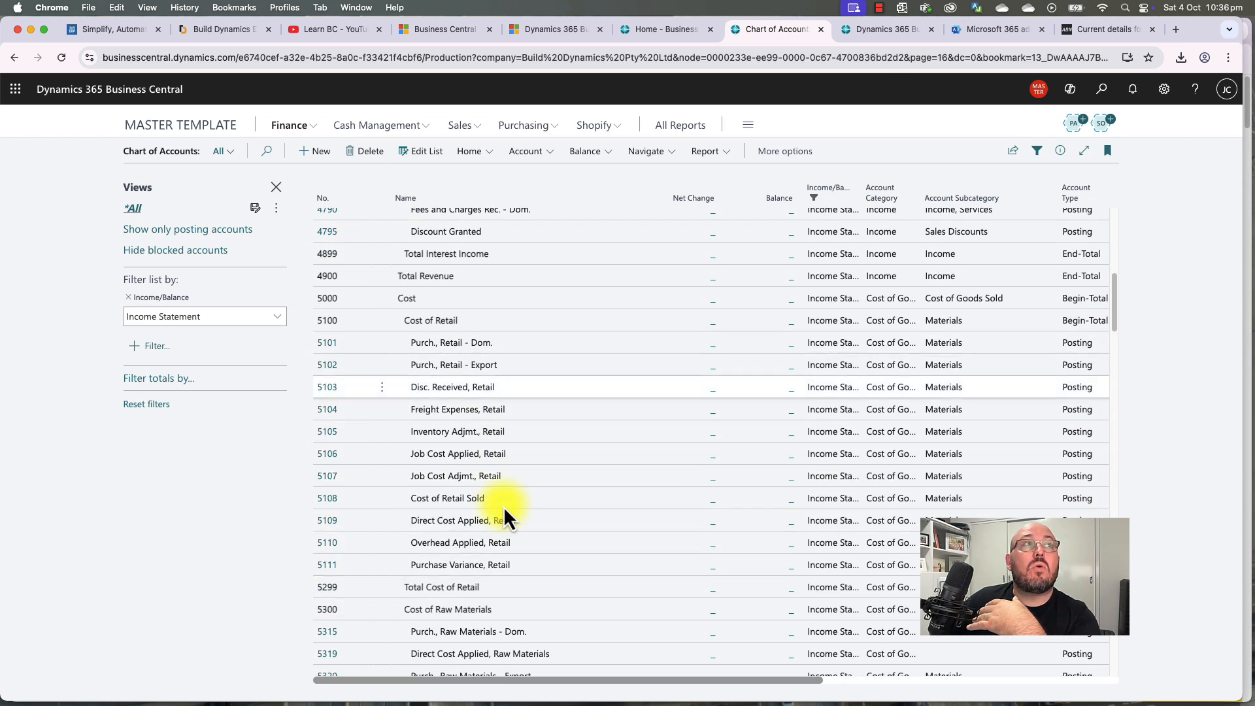
scroll(503, 505, down, 4)
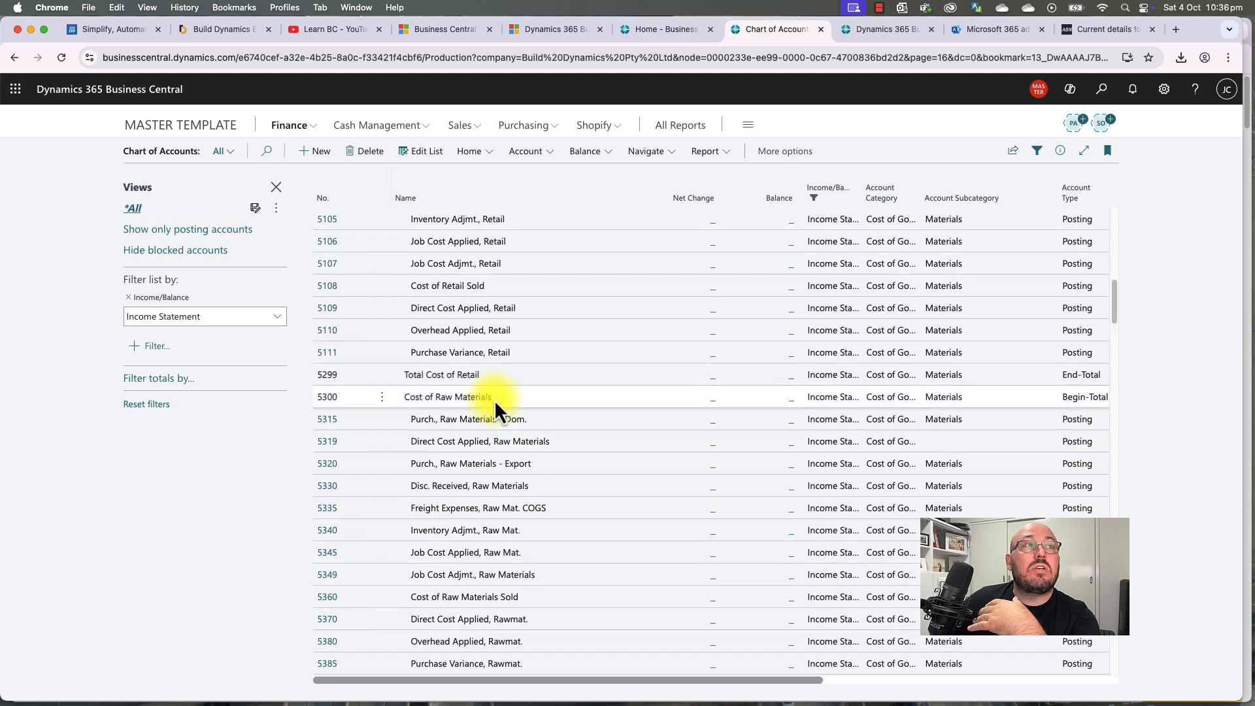
click(495, 398)
scroll(517, 469, down, 4)
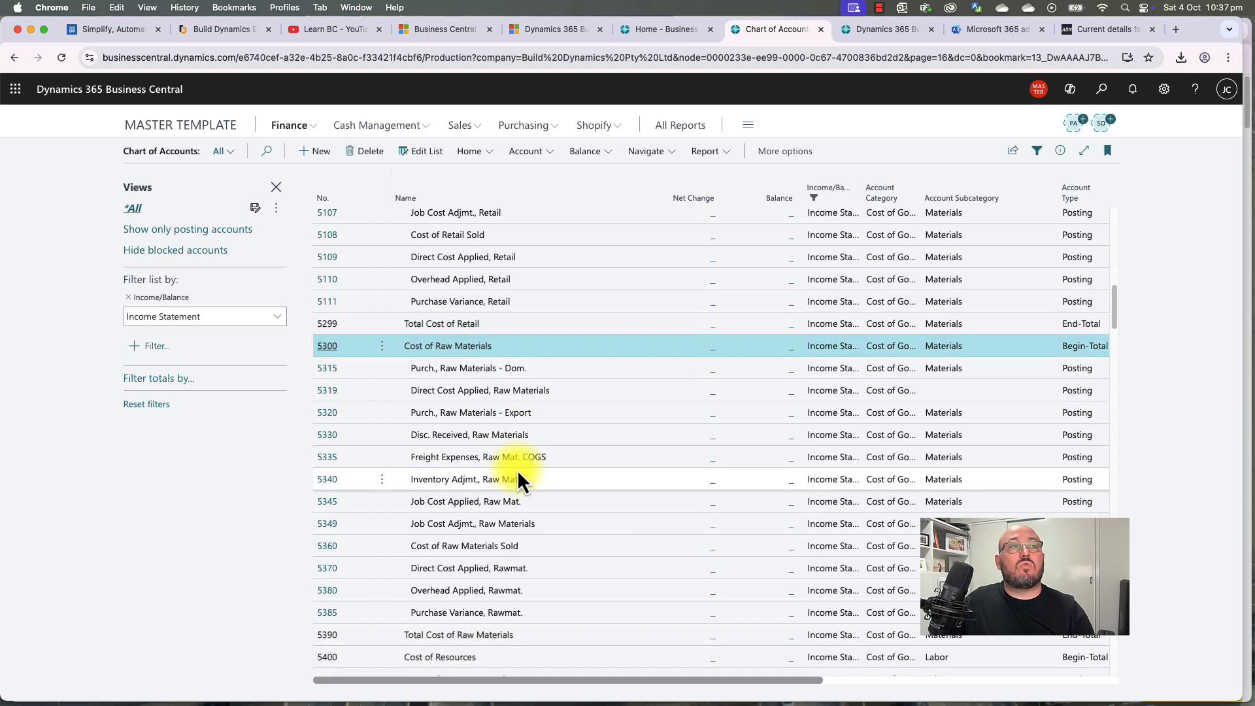
scroll(492, 547, down, 3)
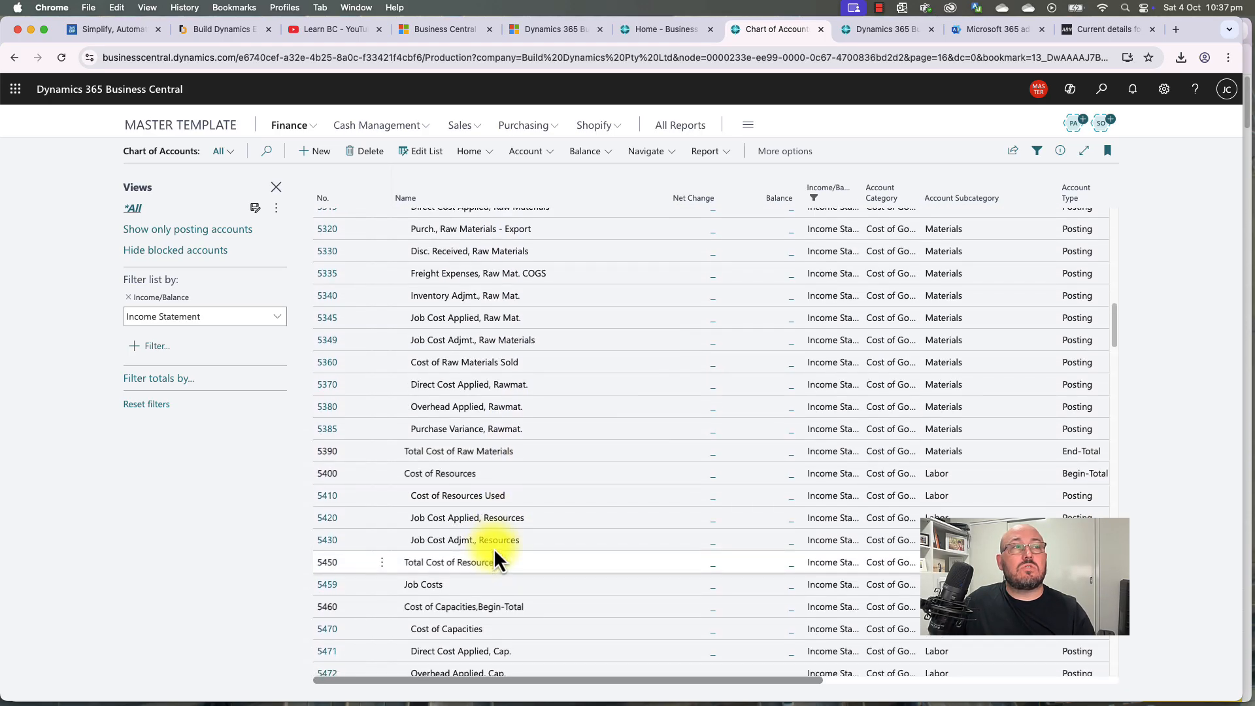
scroll(493, 548, down, 3)
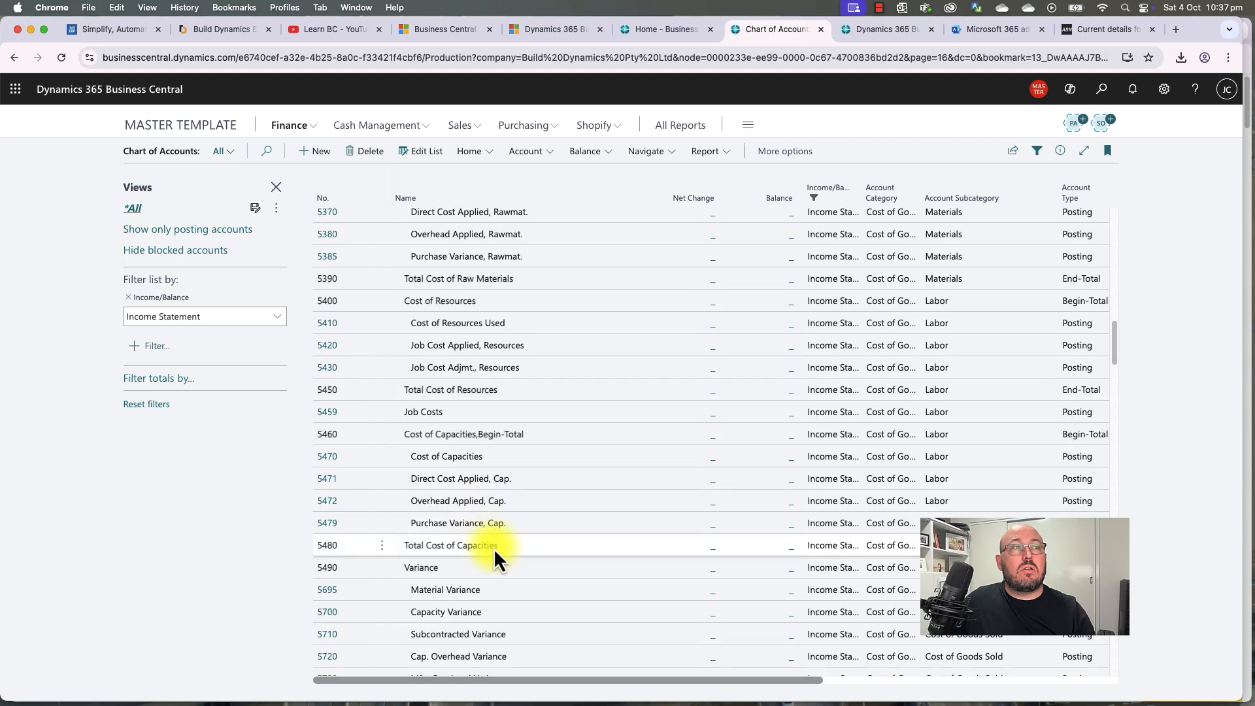
scroll(493, 548, down, 1)
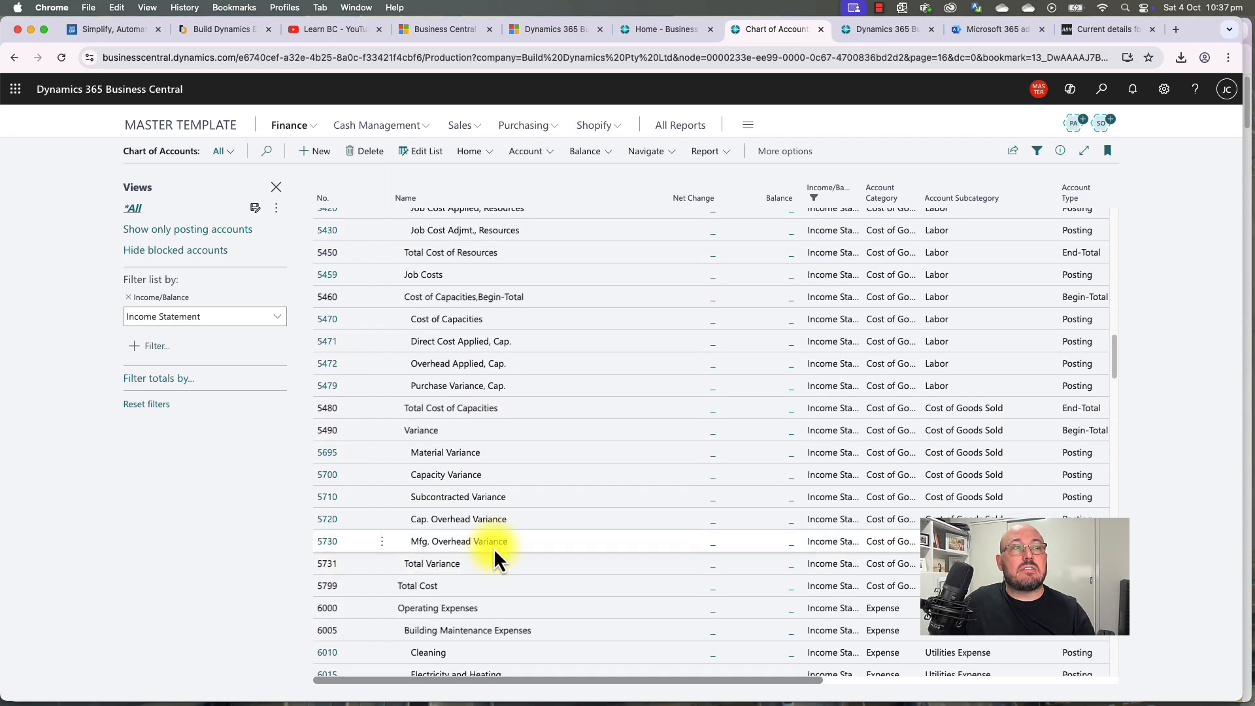
shift+click(488, 566)
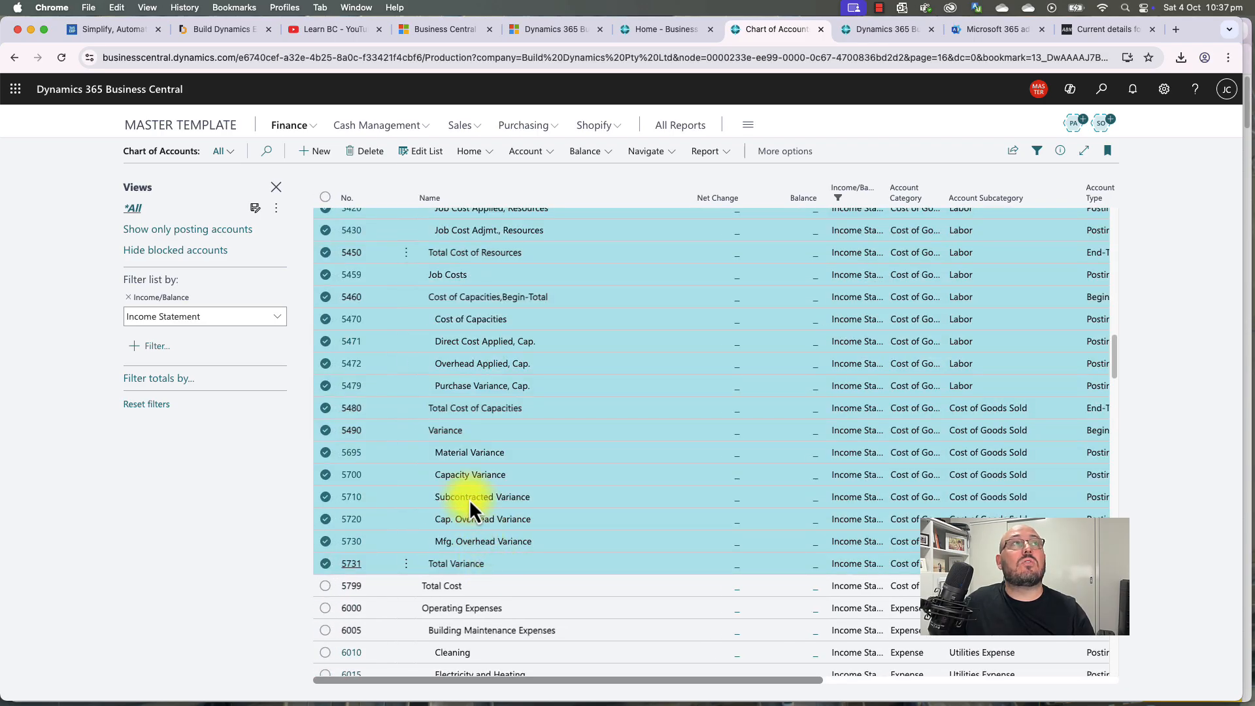
click(370, 153)
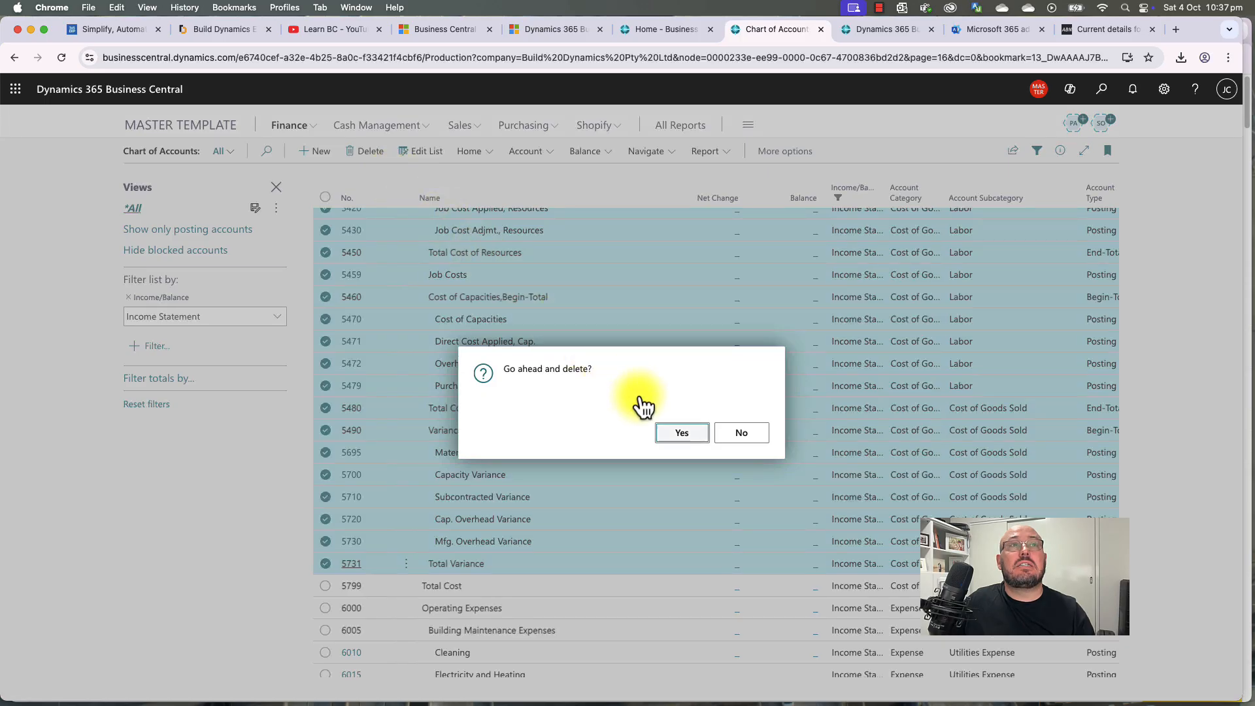
click(684, 438)
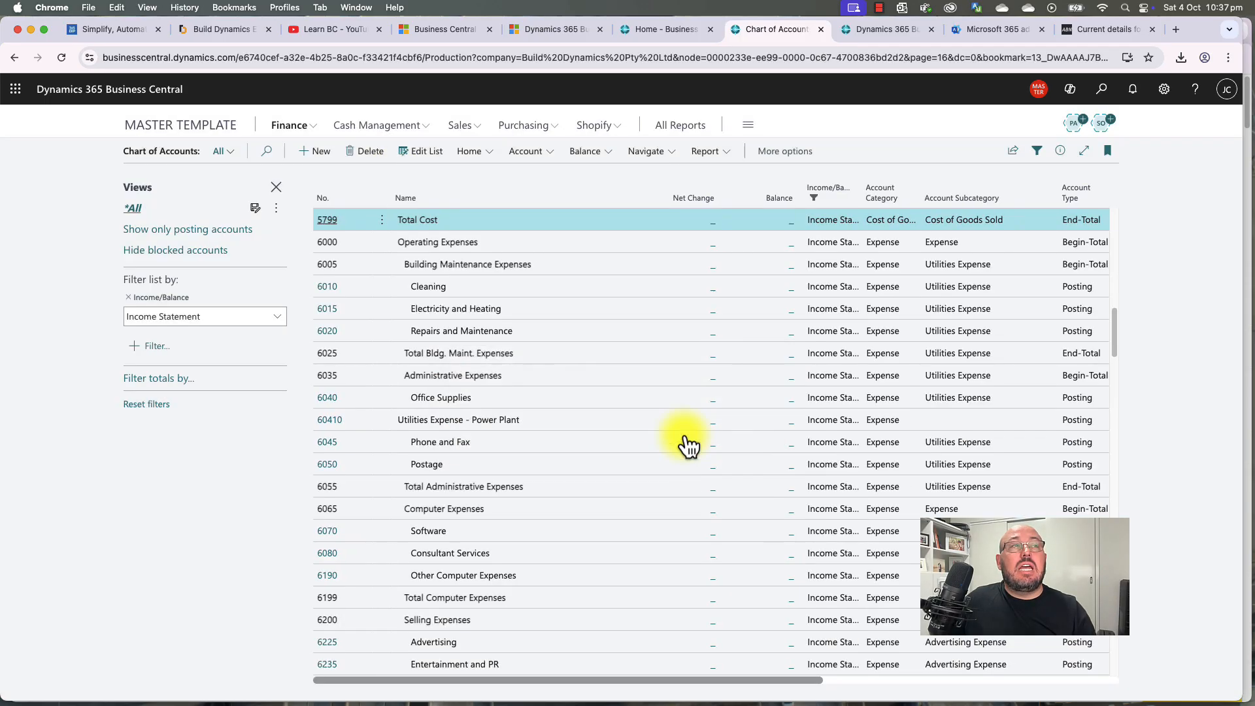
scroll(633, 441, up, 5)
scroll(633, 440, up, 1)
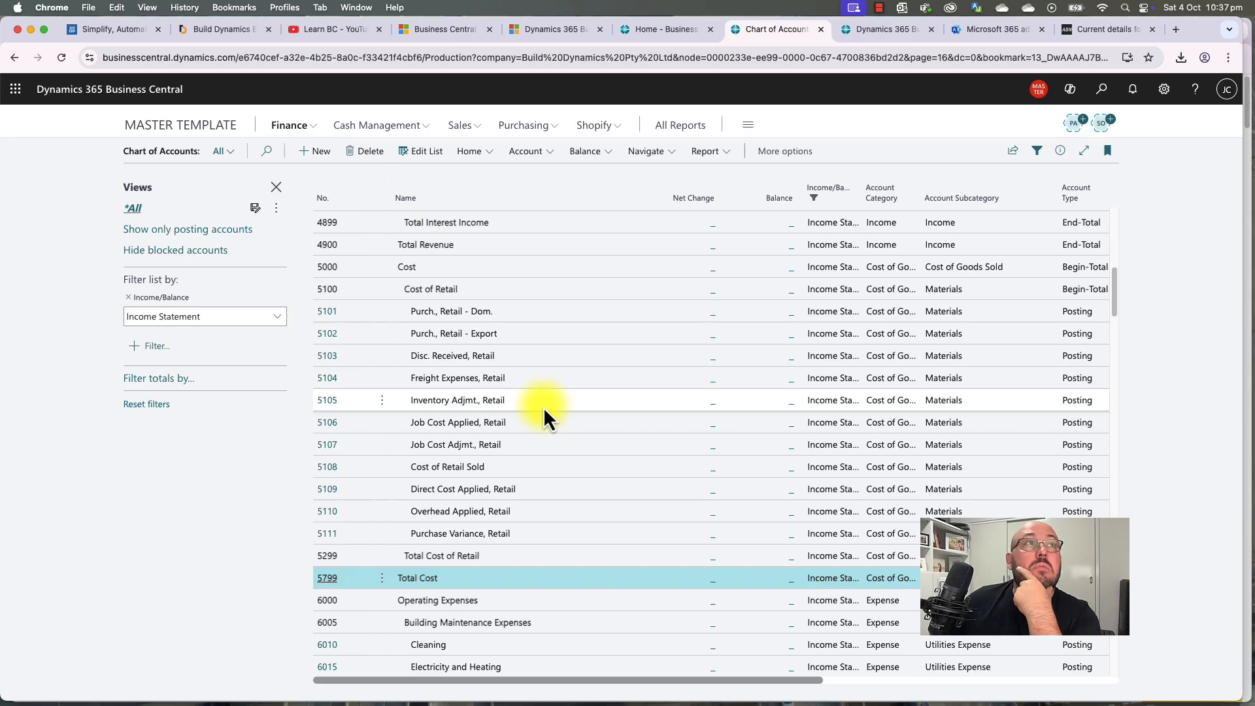
scroll(543, 406, up, 10)
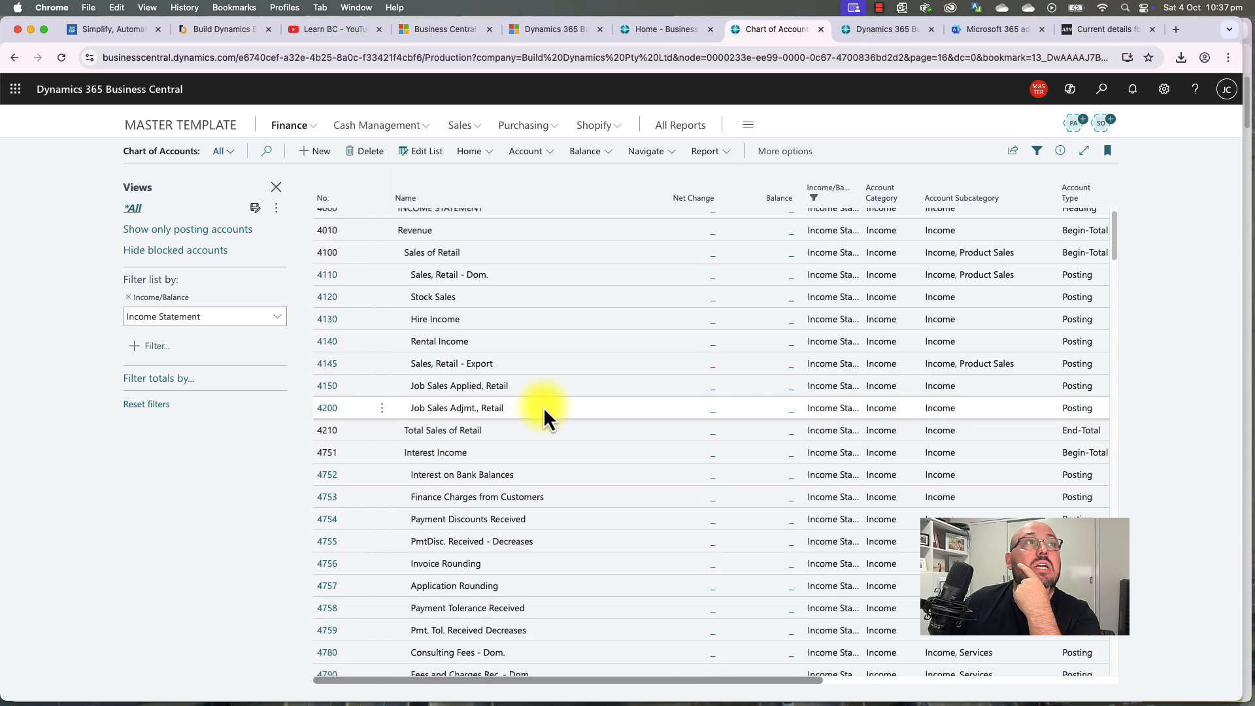
click(496, 279)
click(485, 300)
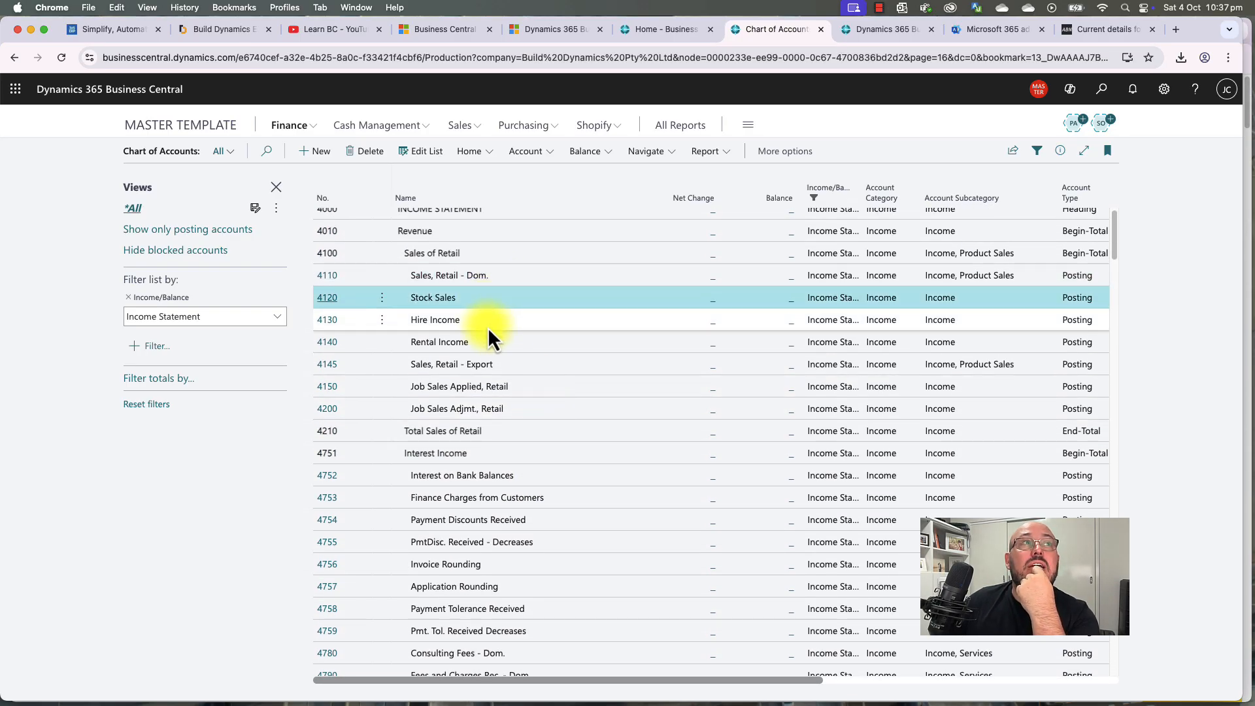
click(488, 326)
click(491, 340)
click(495, 310)
click(511, 285)
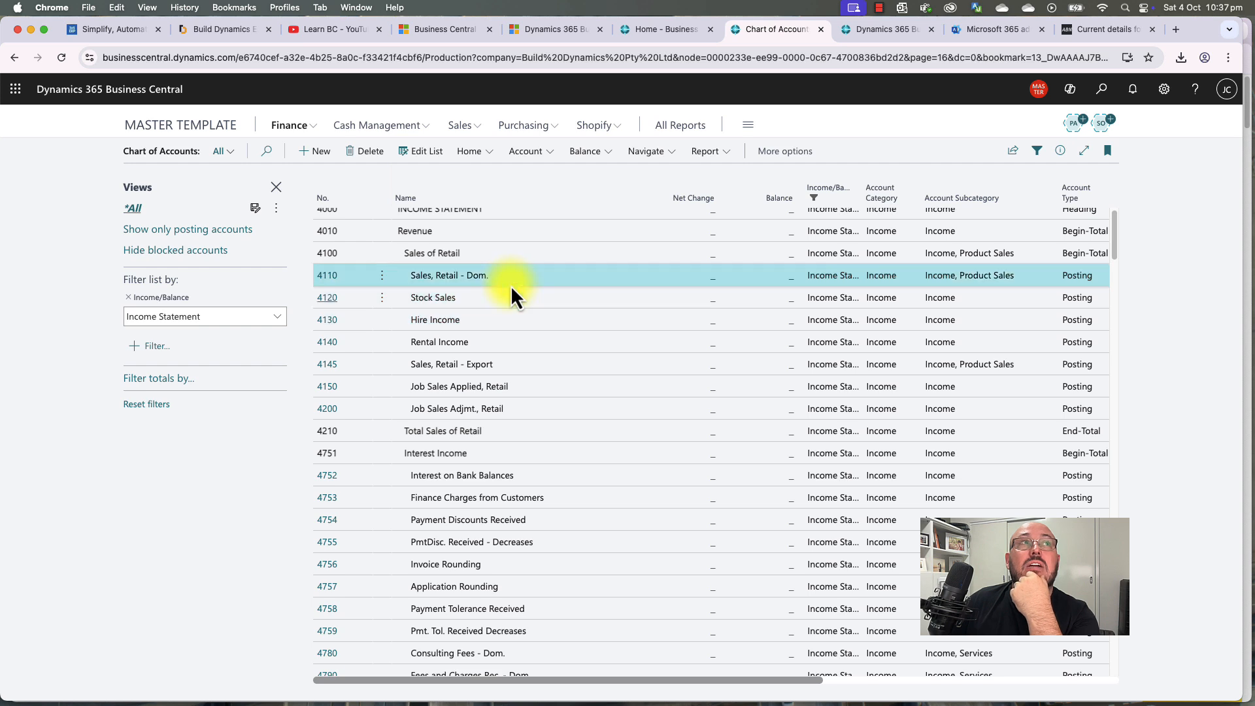
click(503, 314)
click(507, 303)
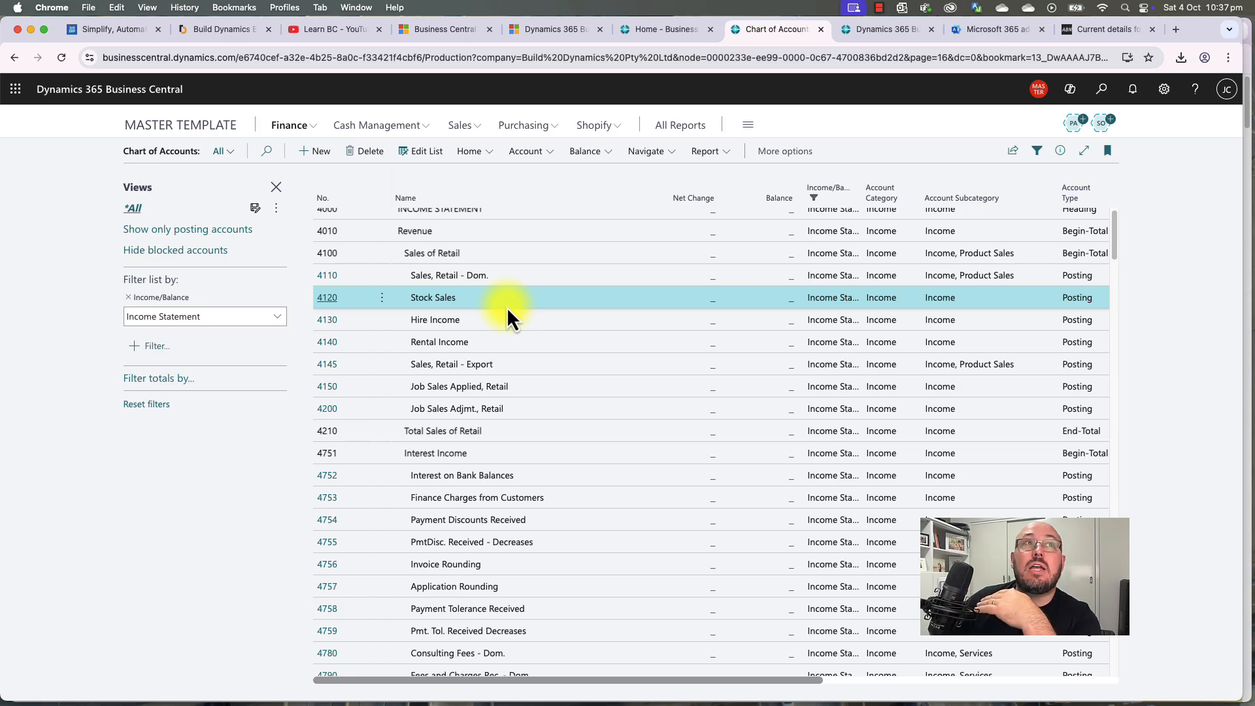
click(523, 283)
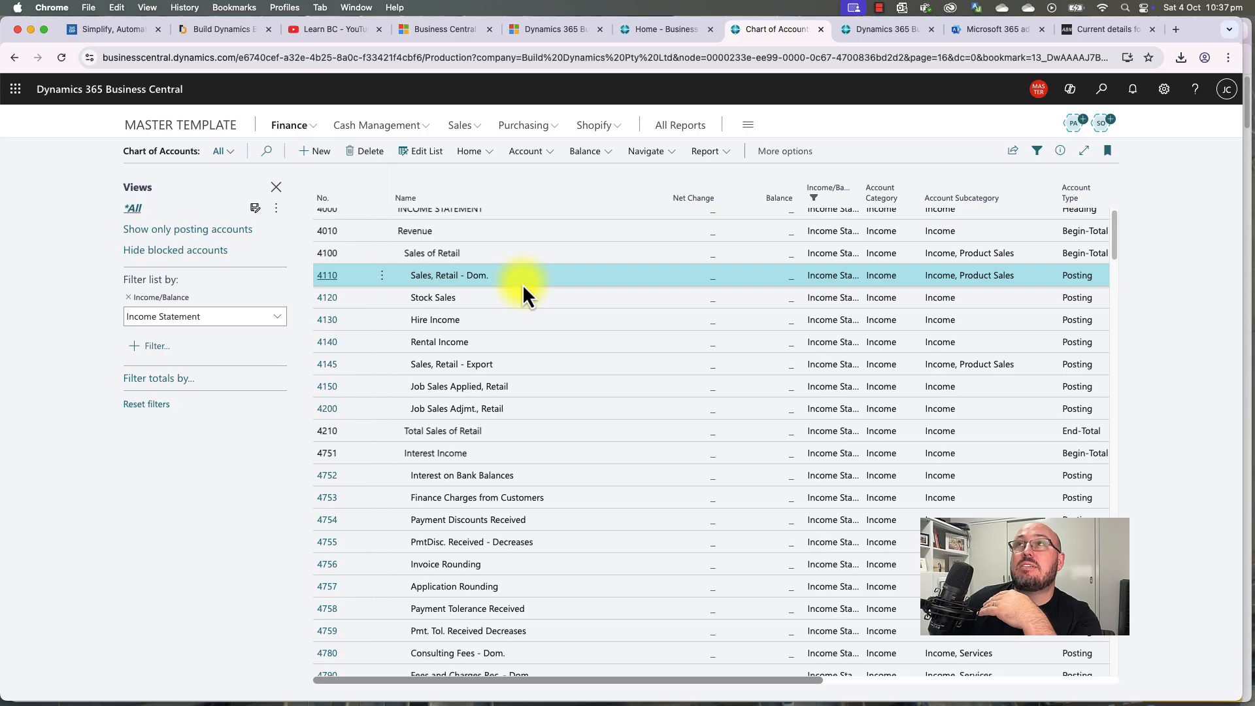
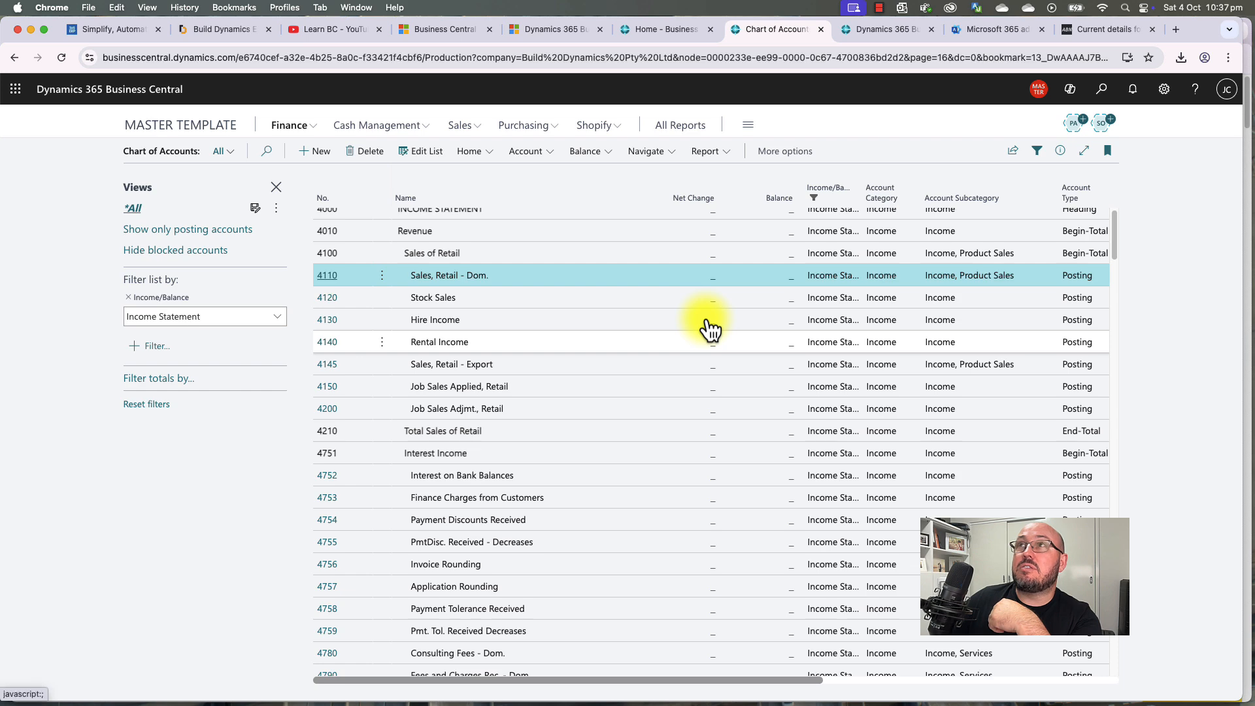
Step: Create a new G/L account numbered 4115 and named Online Sales
scroll(501, 398, down, 6)
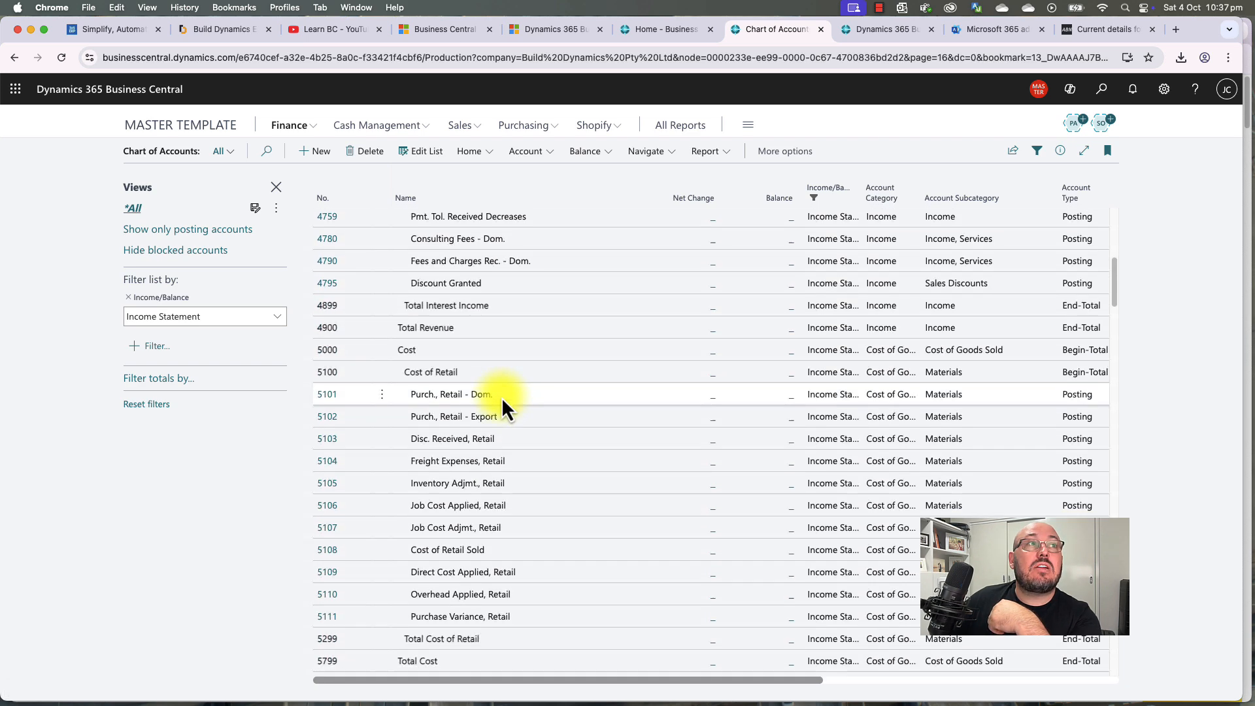
scroll(501, 398, down, 3)
scroll(500, 397, up, 12)
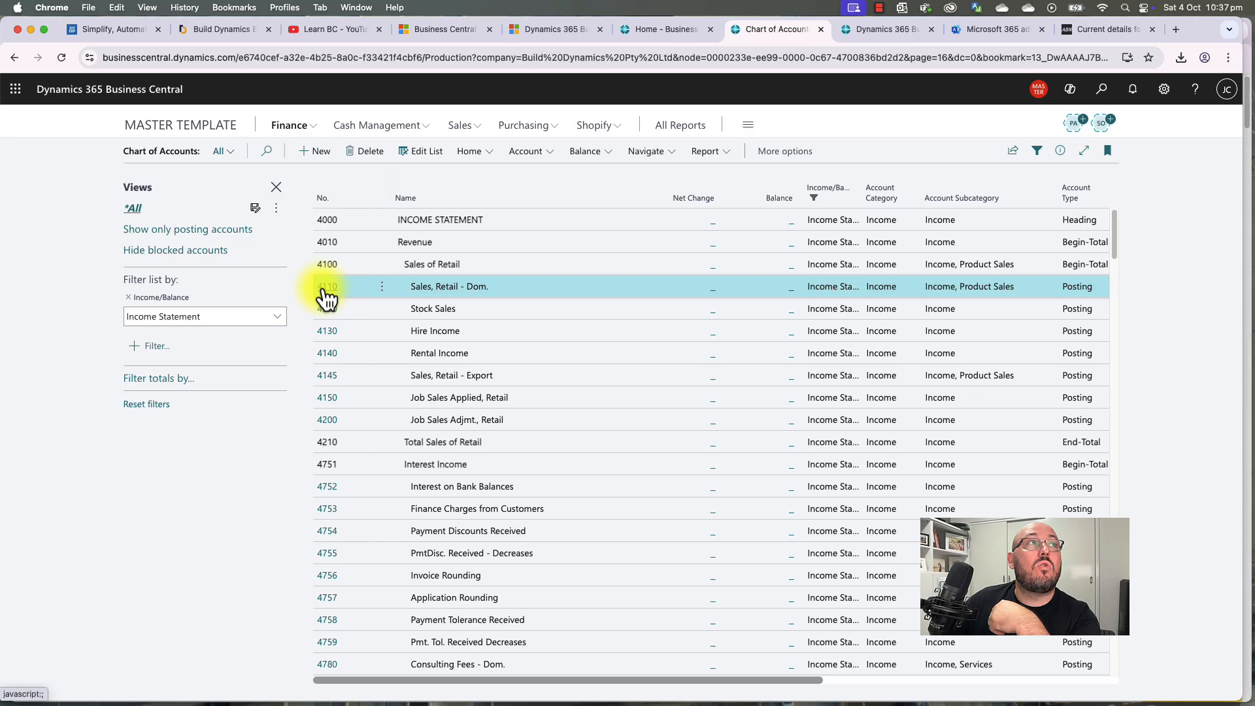
click(317, 153)
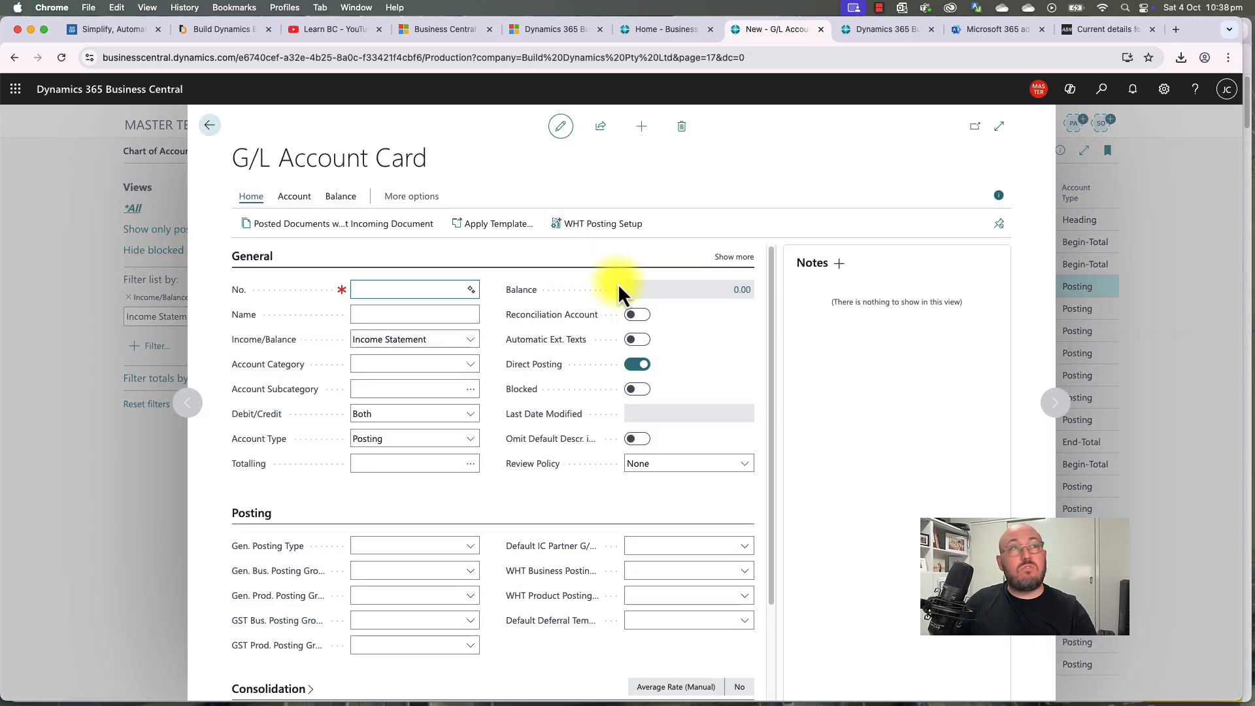
text(4115)
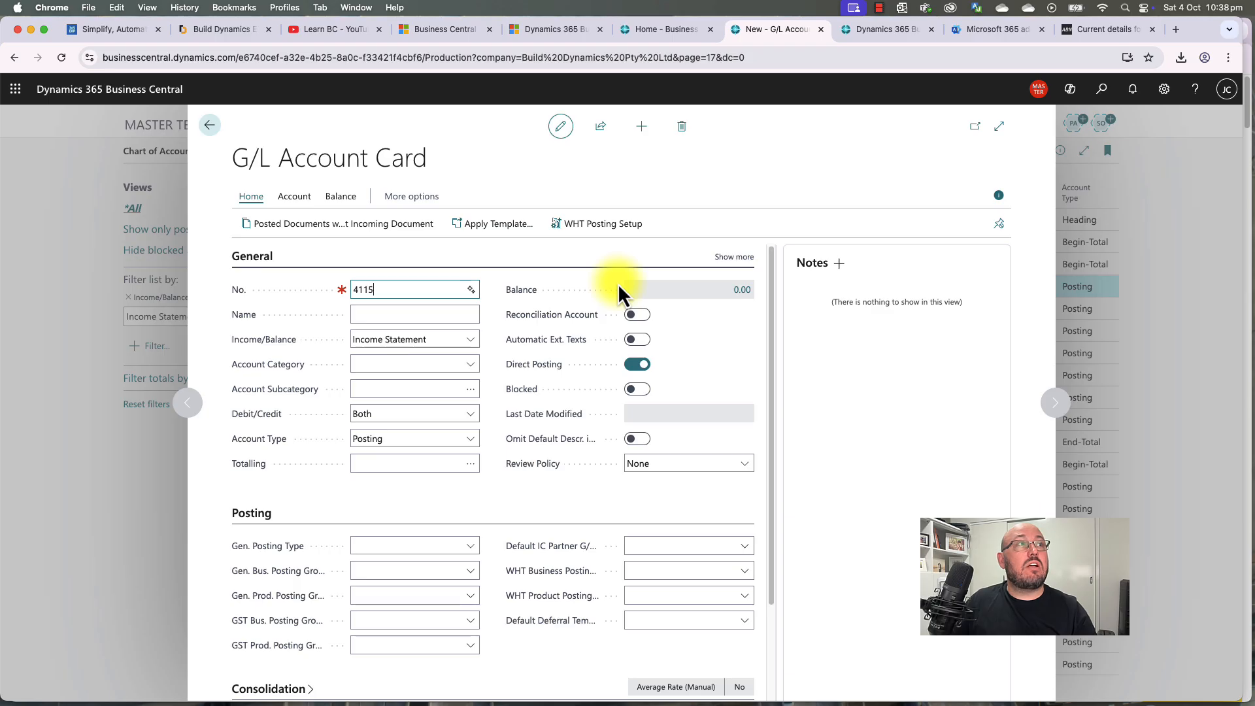
key(Tab)
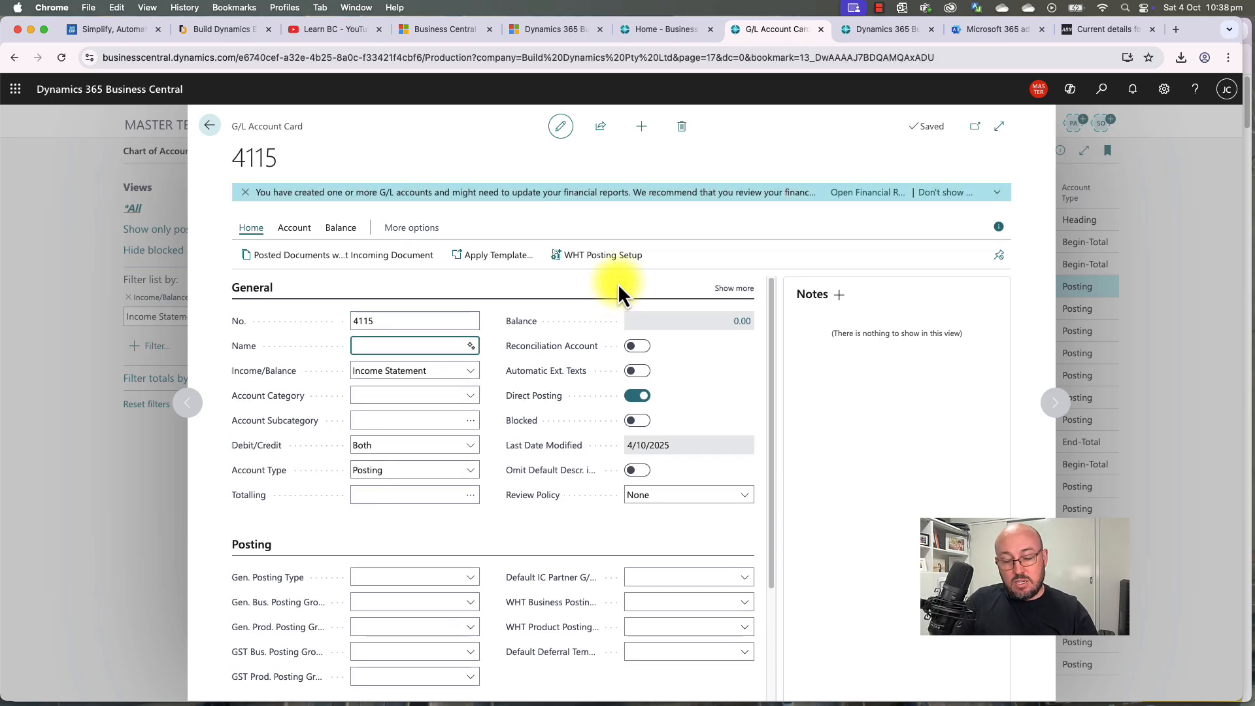
text(Online Sales)
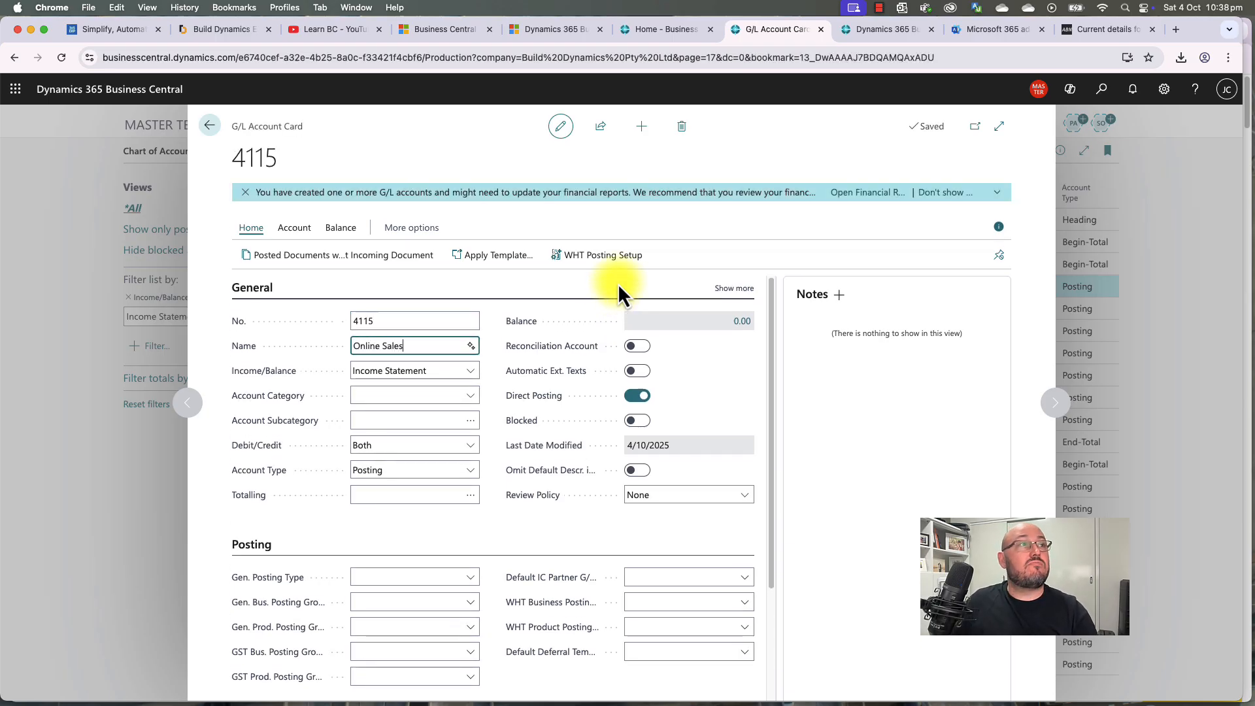
key(Tab)
key(Tab)
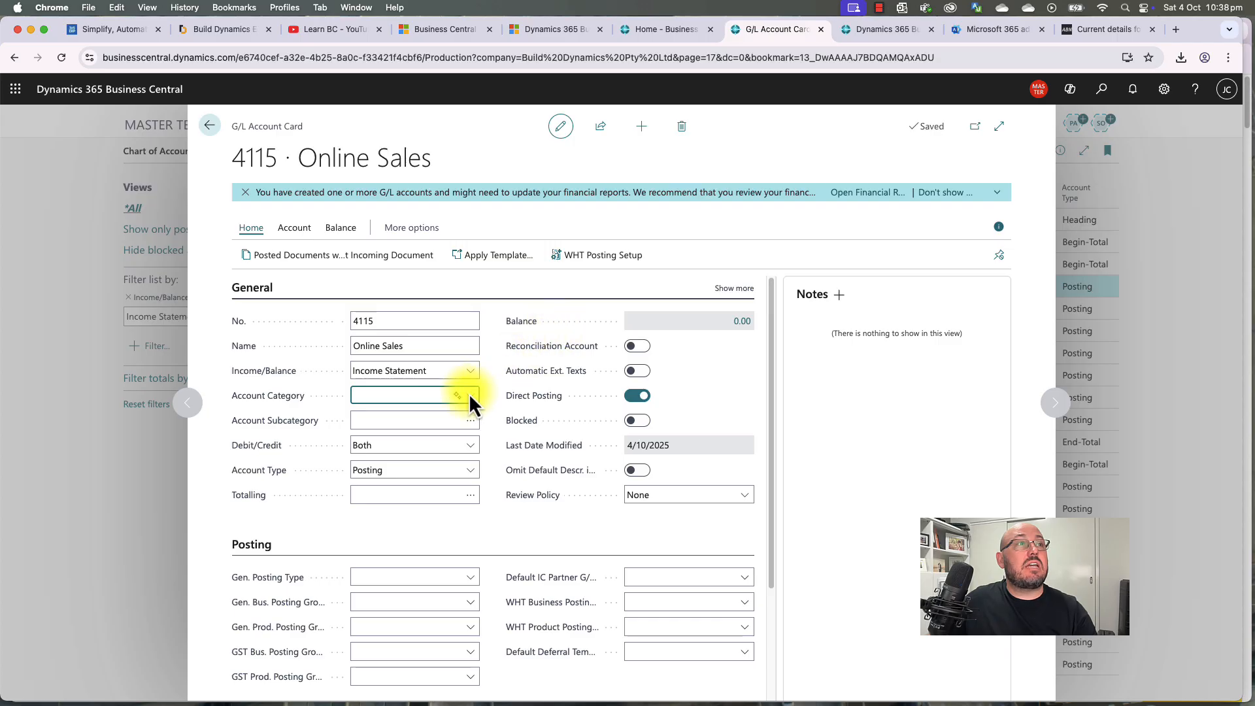
Step: Give account 4115 category Income and subcategory Income, Product Sales, then close the card
click(469, 394)
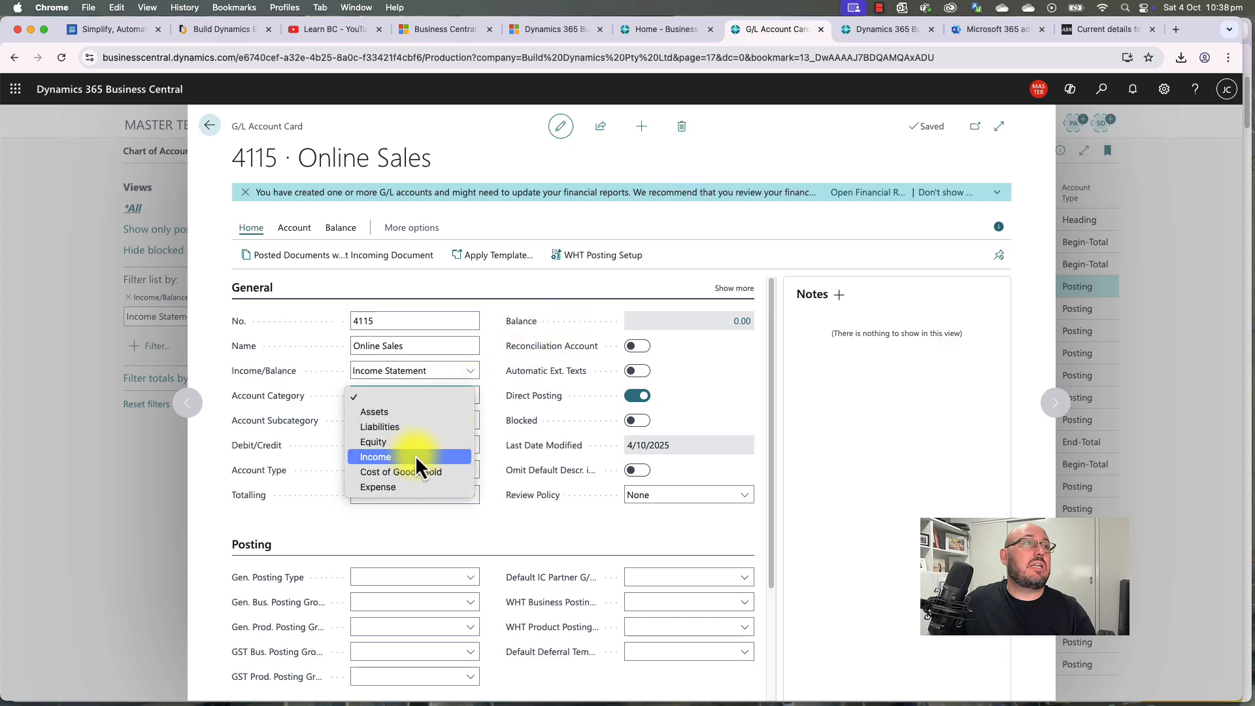
click(414, 456)
click(475, 424)
click(474, 424)
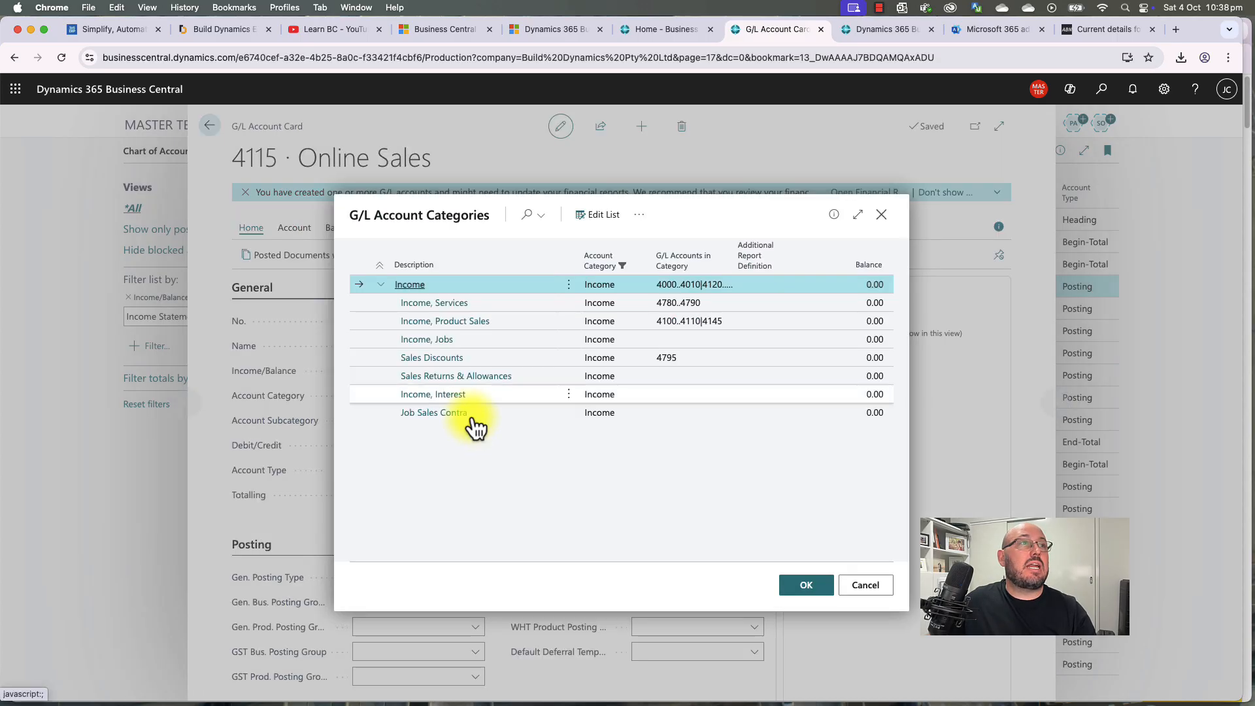
double_click(461, 327)
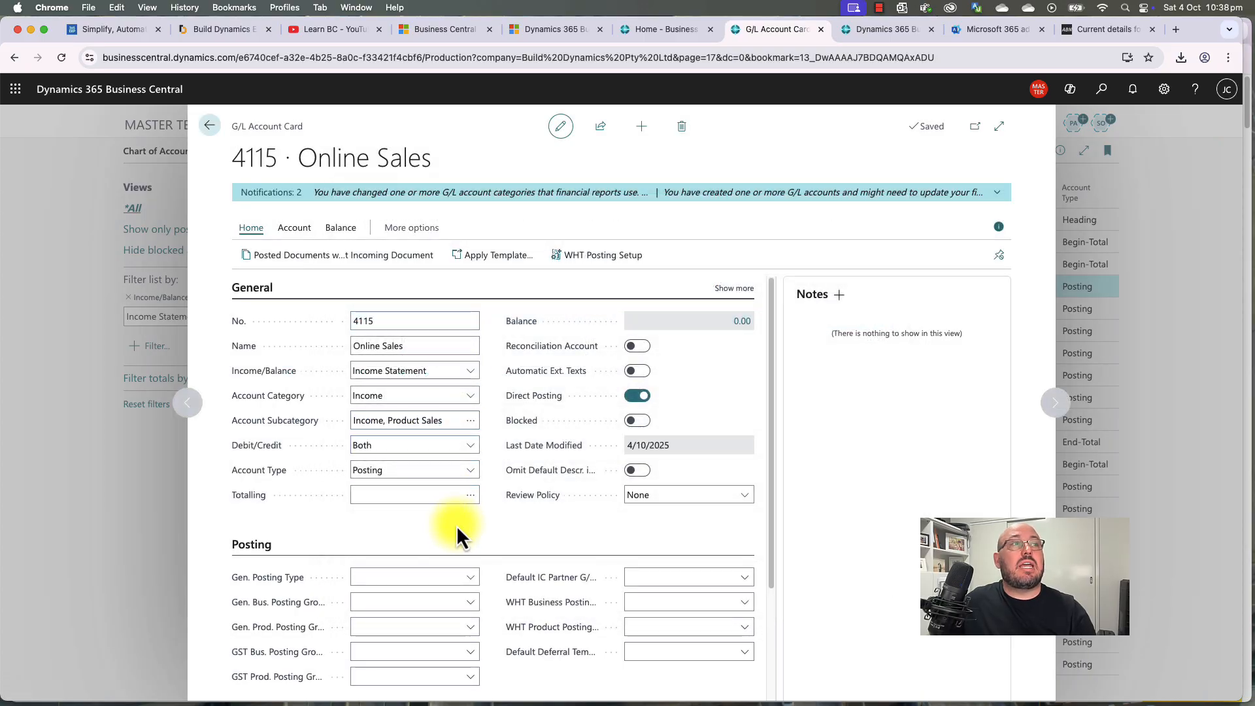
key(Escape)
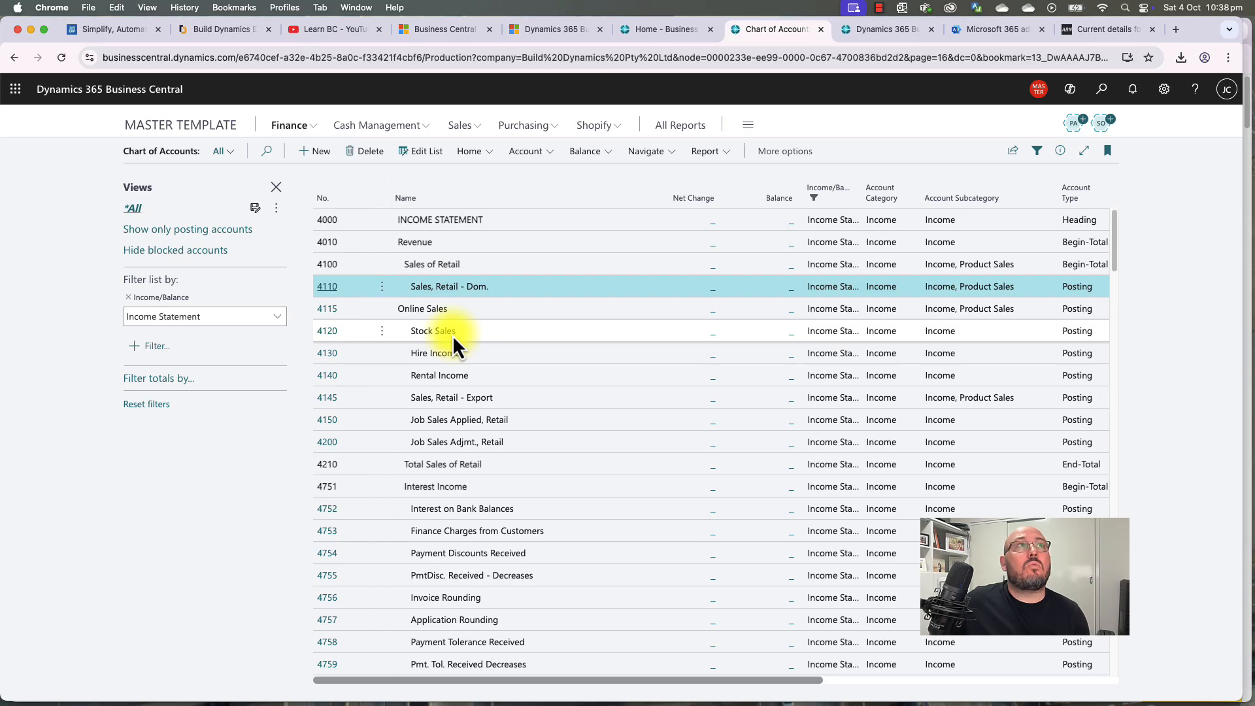
Step: Run Indent Chart of Accounts and confirm 4115 Online Sales now sits under Sales of Retail
click(476, 153)
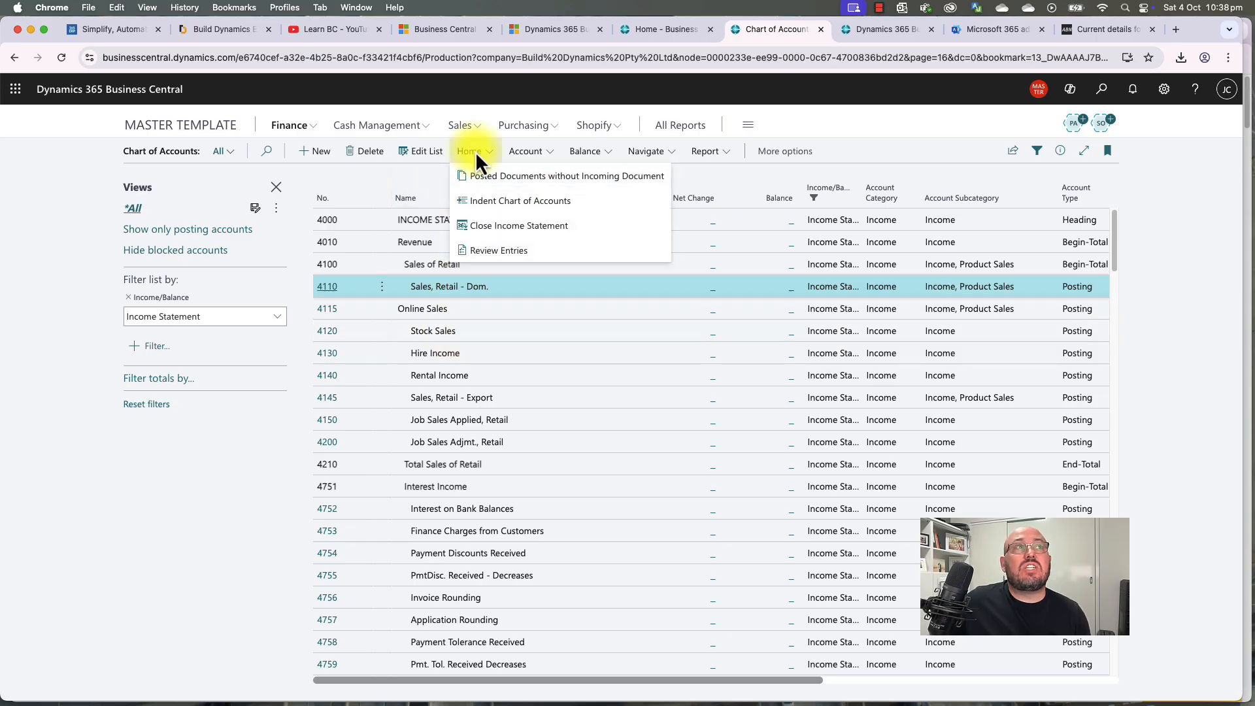
click(501, 204)
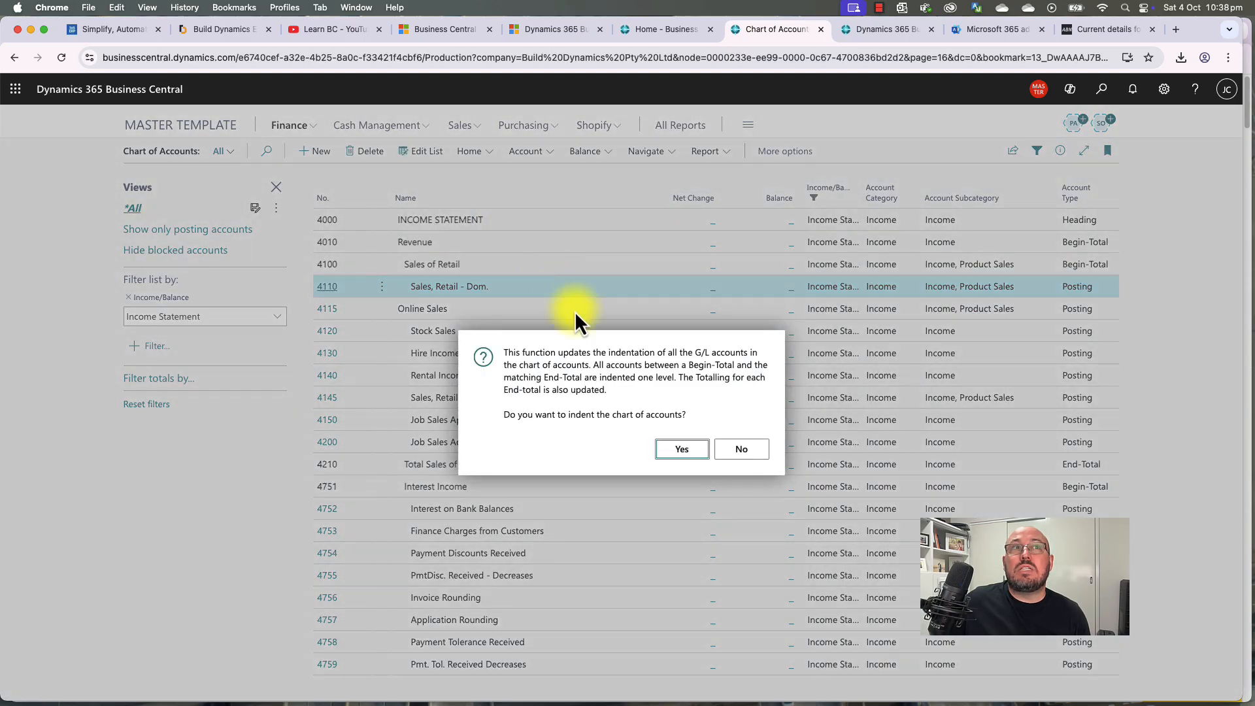
click(678, 452)
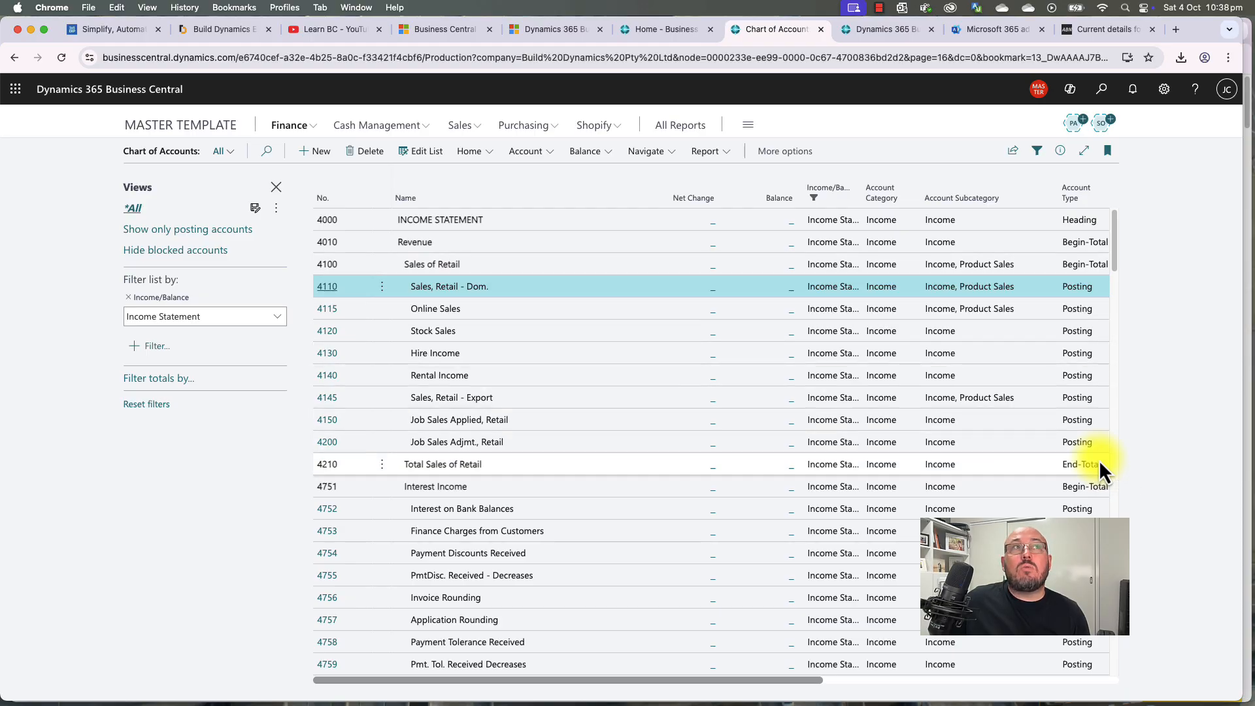
click(563, 267)
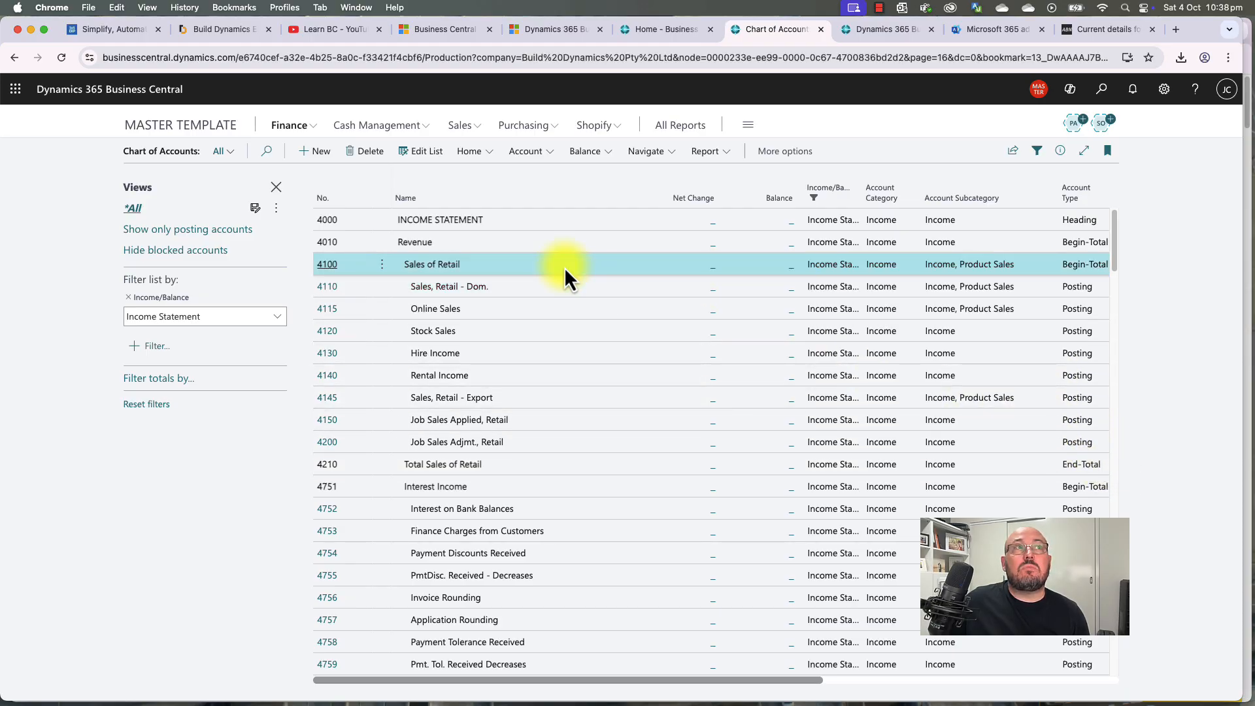
click(578, 309)
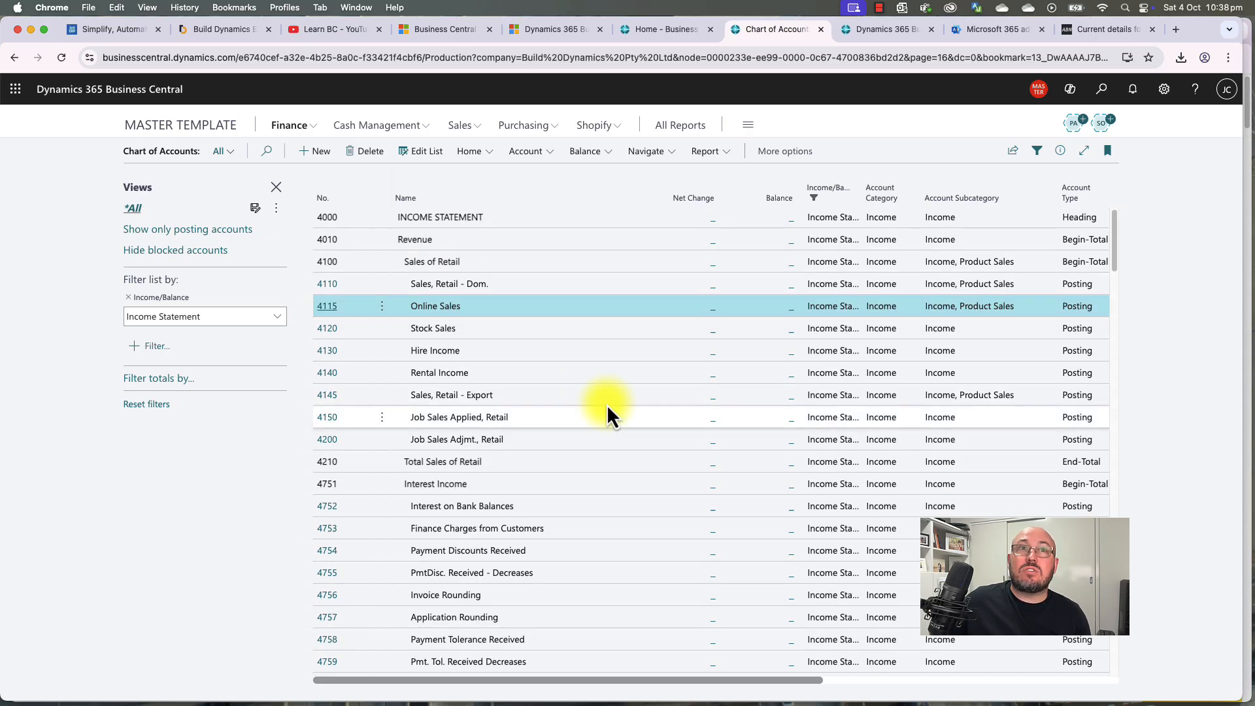
scroll(607, 404, down, 3)
scroll(606, 404, down, 5)
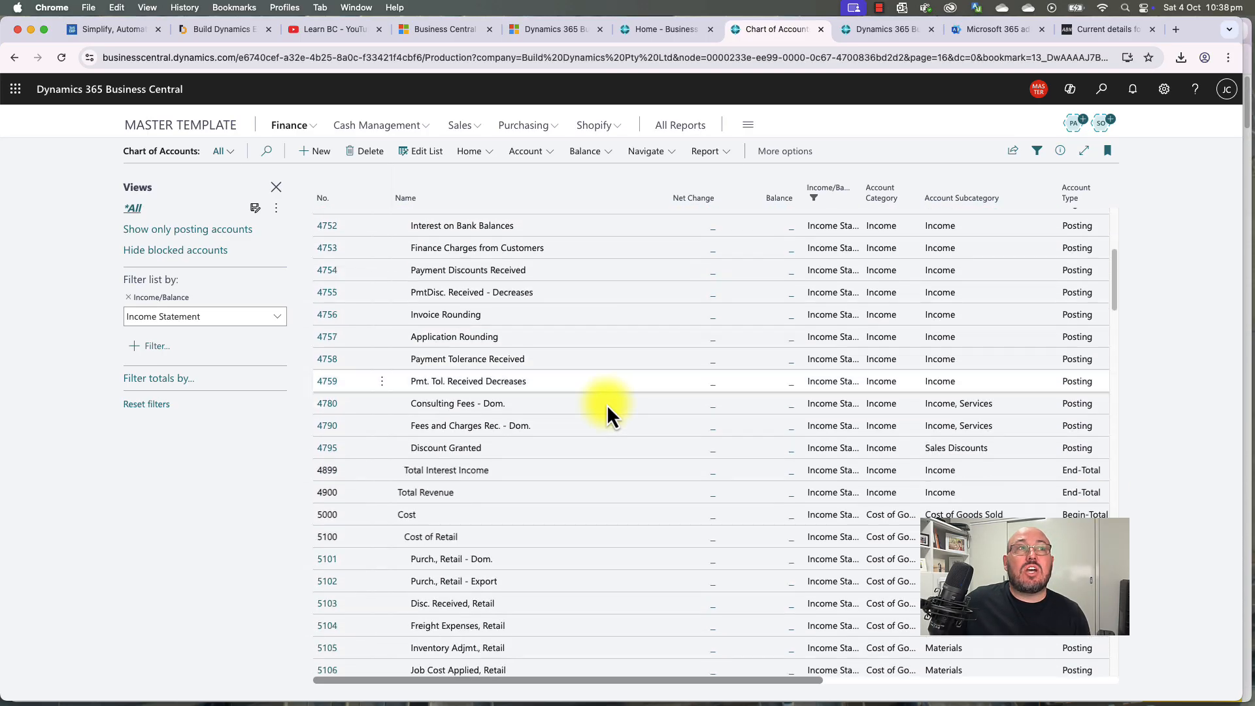
scroll(607, 404, up, 8)
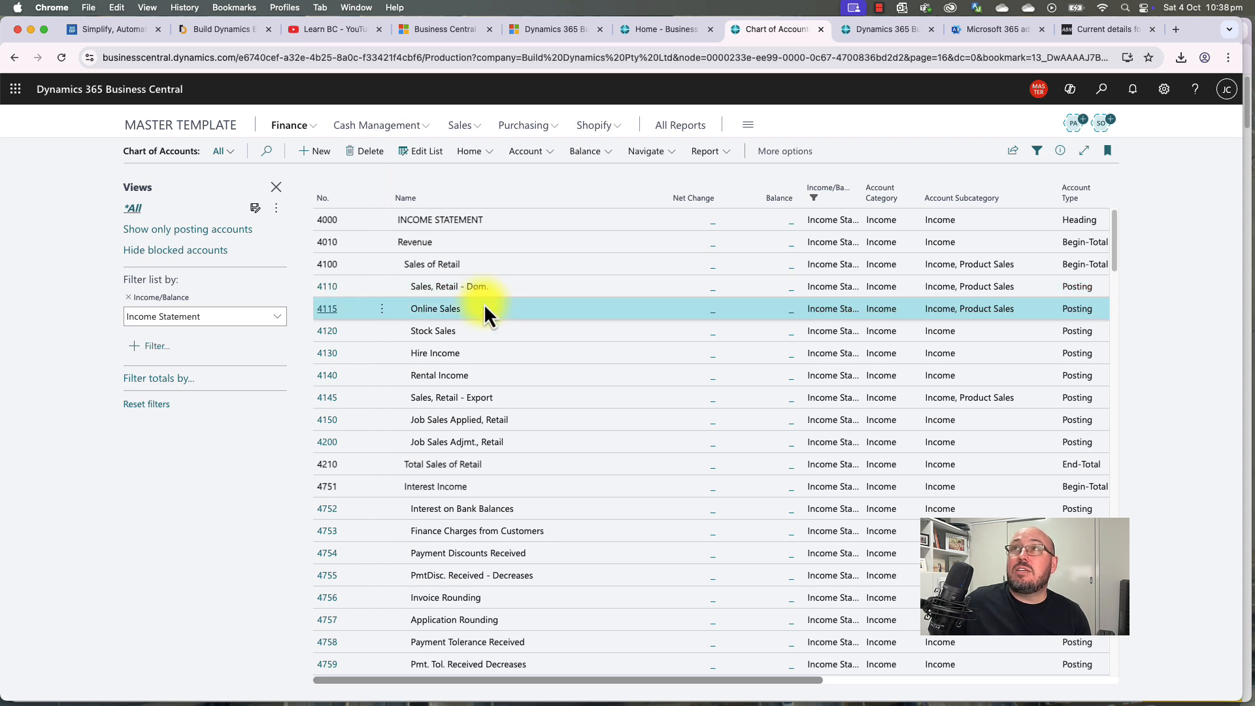
Step: Rename account 4110 from Sales, Retail - Dom. to Store Sales
click(326, 287)
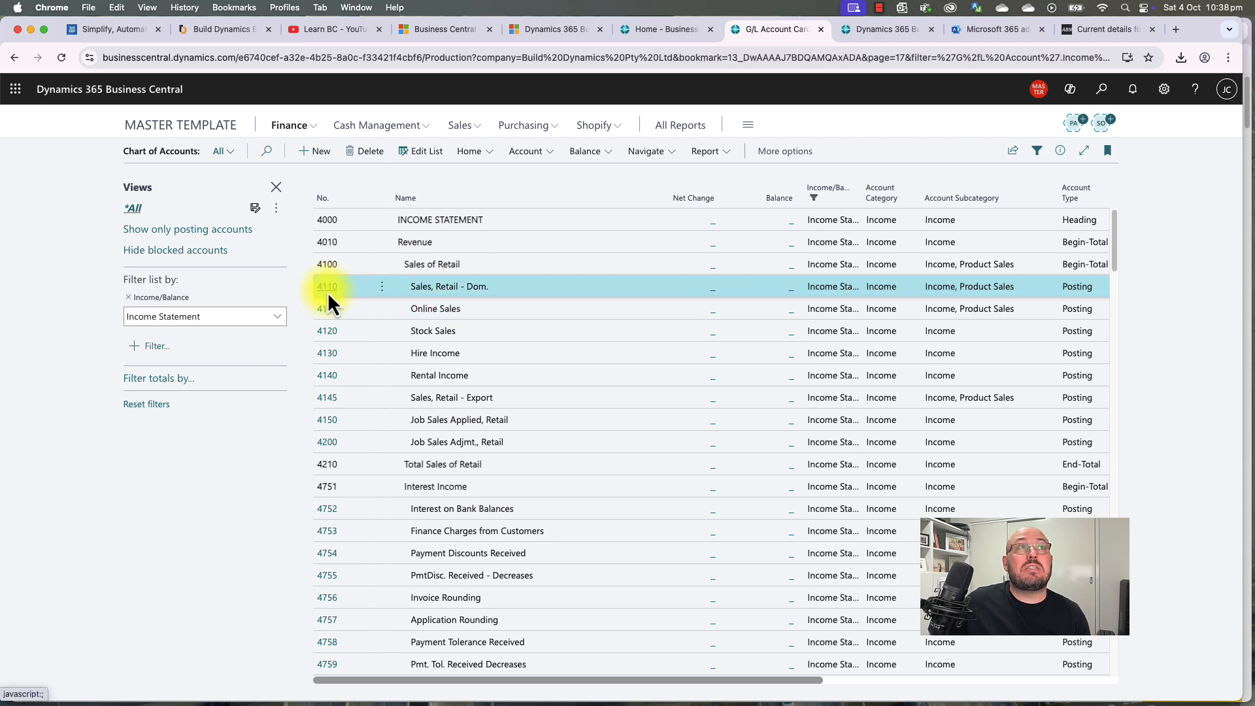
click(403, 316)
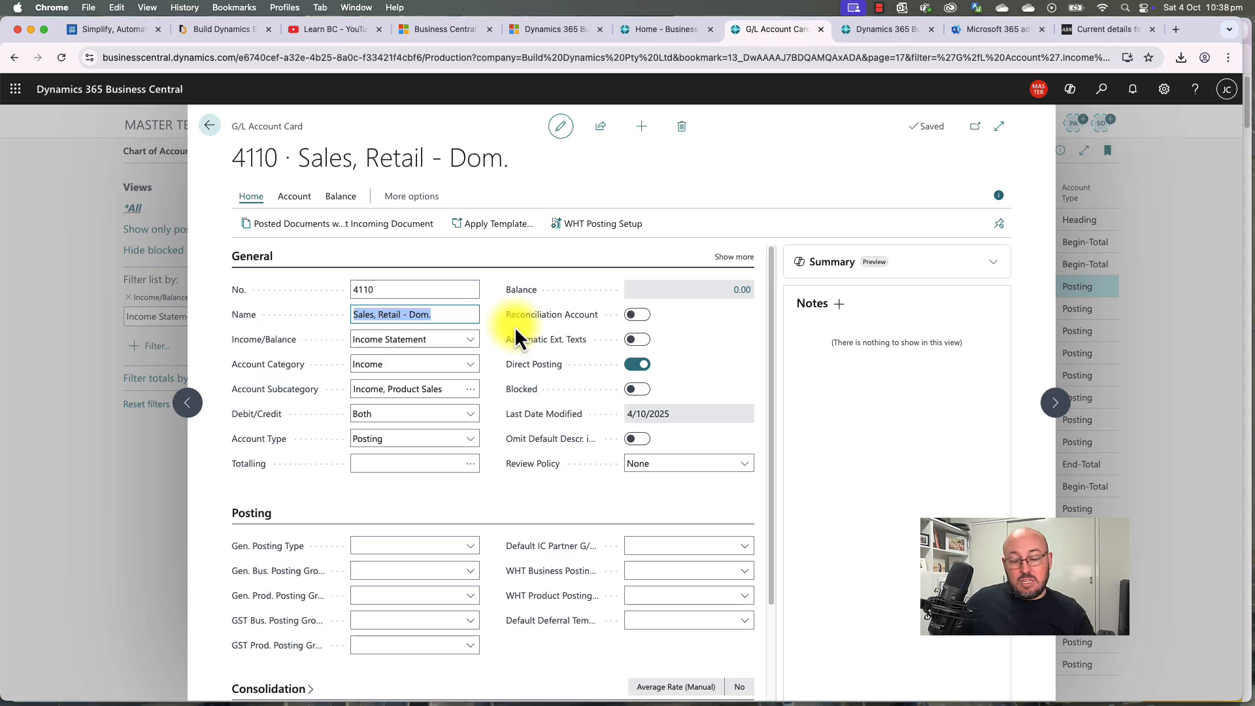
text(Store S)
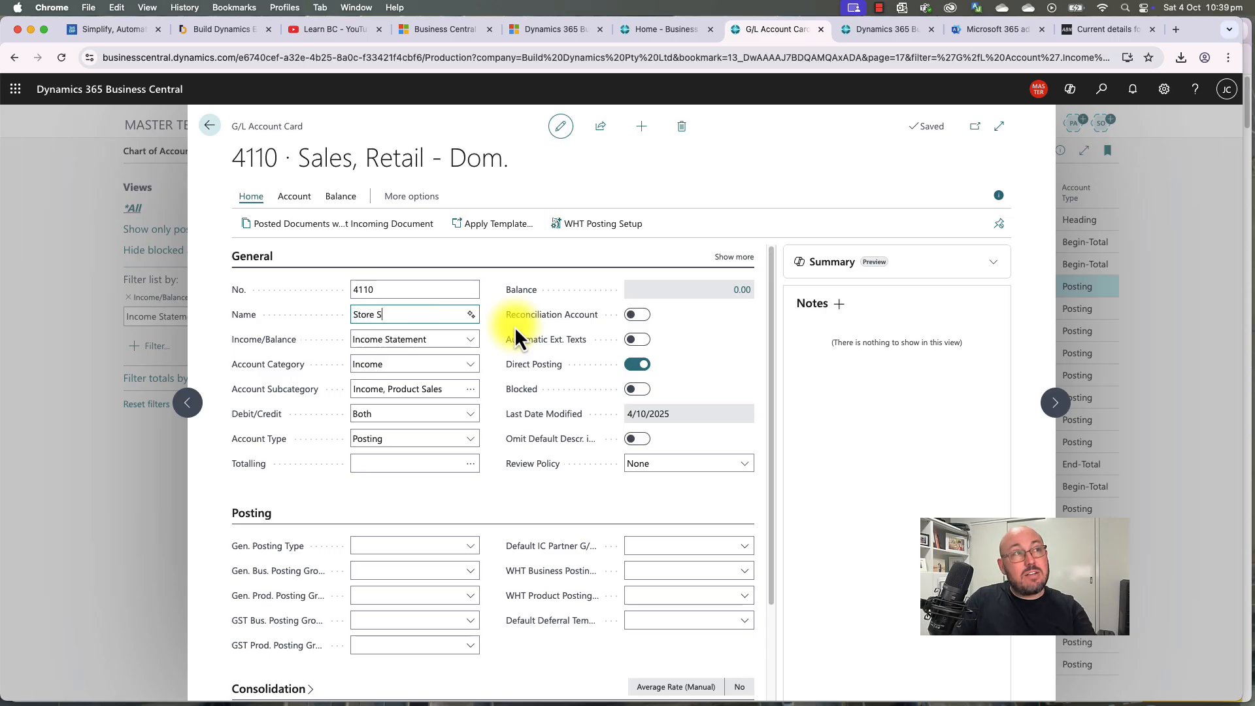
text(ales)
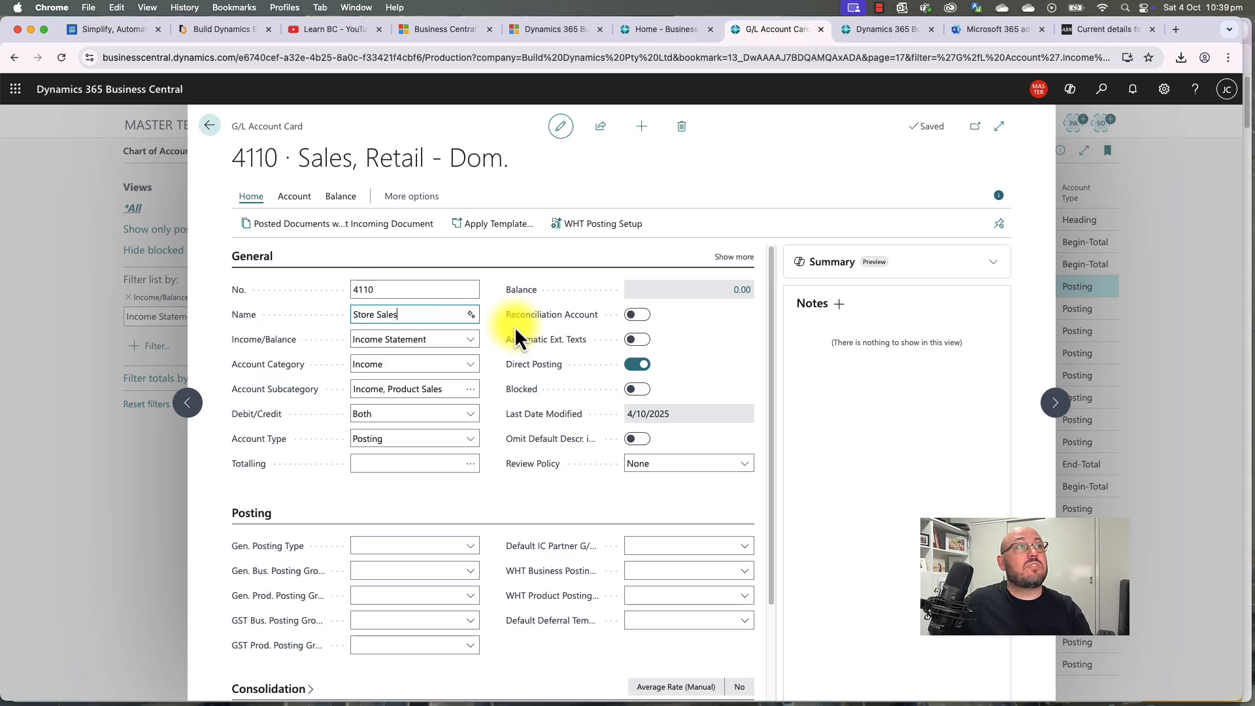
click(209, 126)
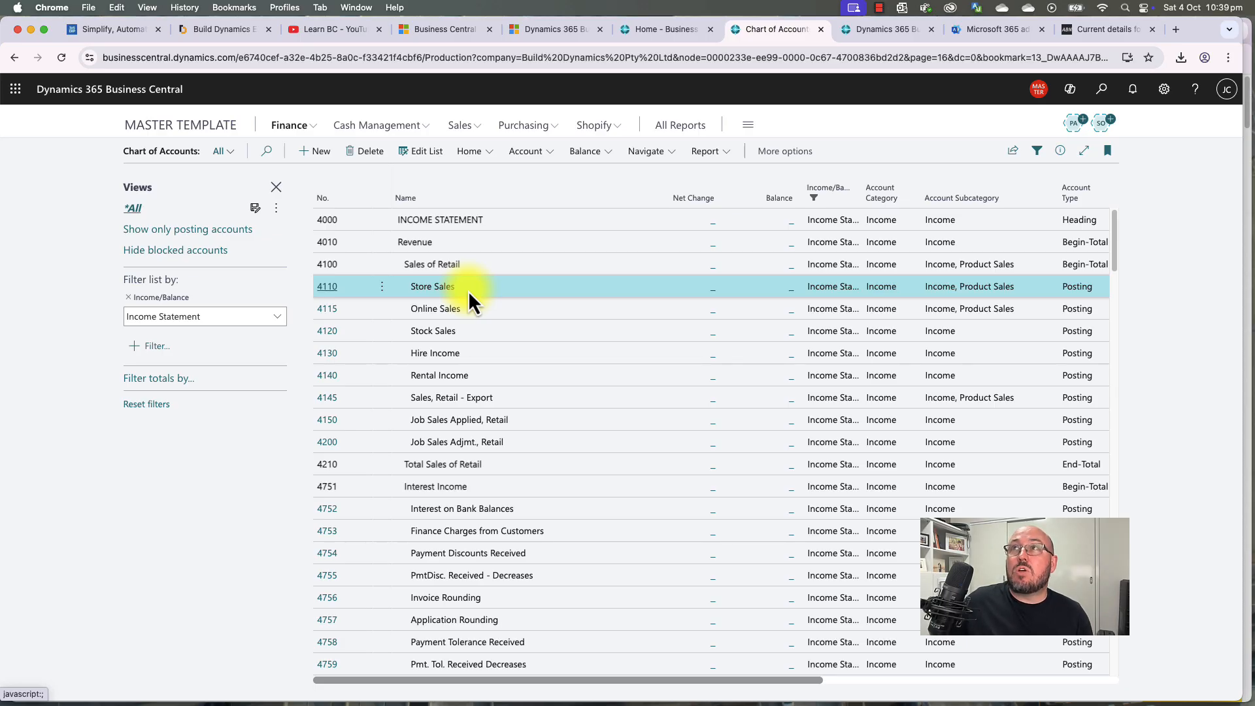
Step: Check the 4115 Online Sales name in Edit List, then leave inline editing
click(425, 152)
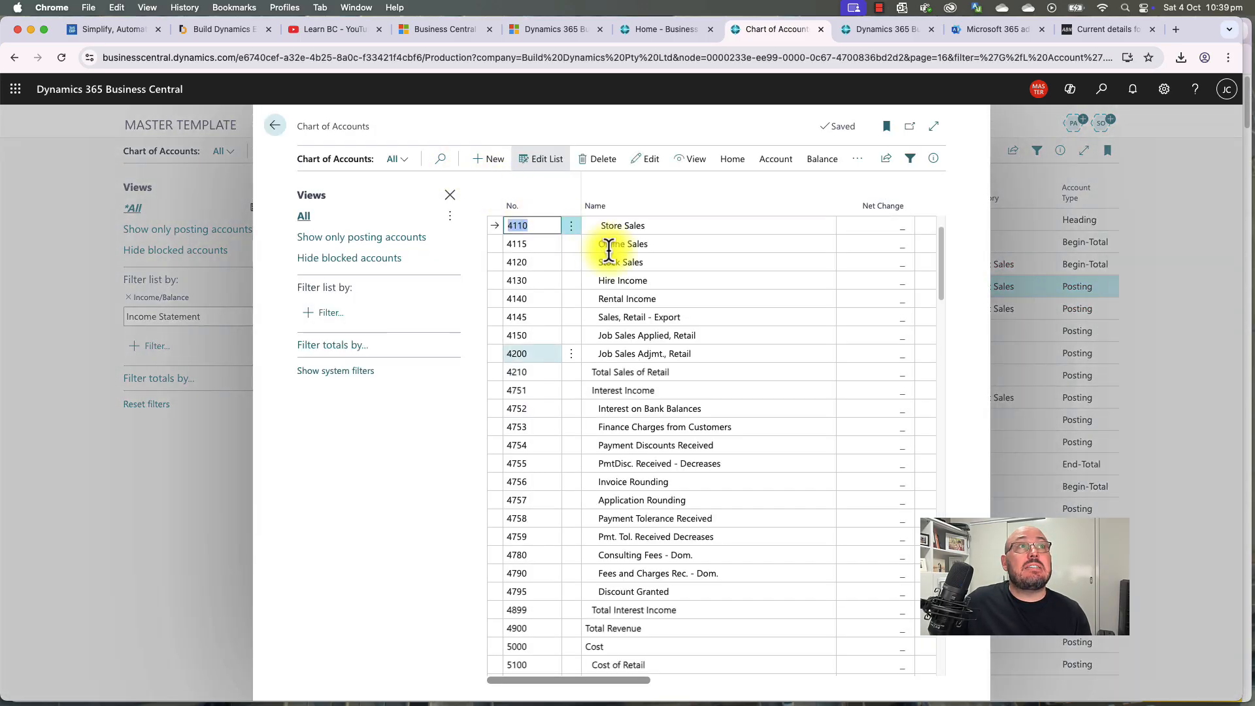
click(649, 245)
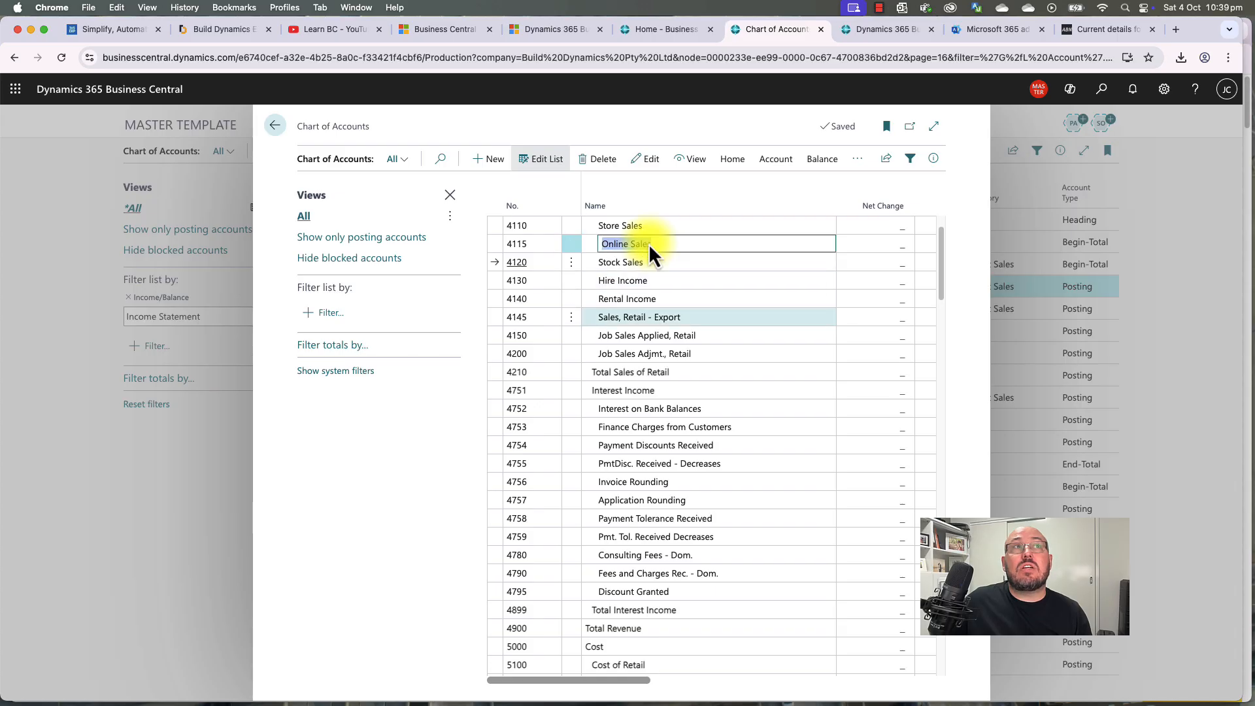
scroll(648, 243, up, 1)
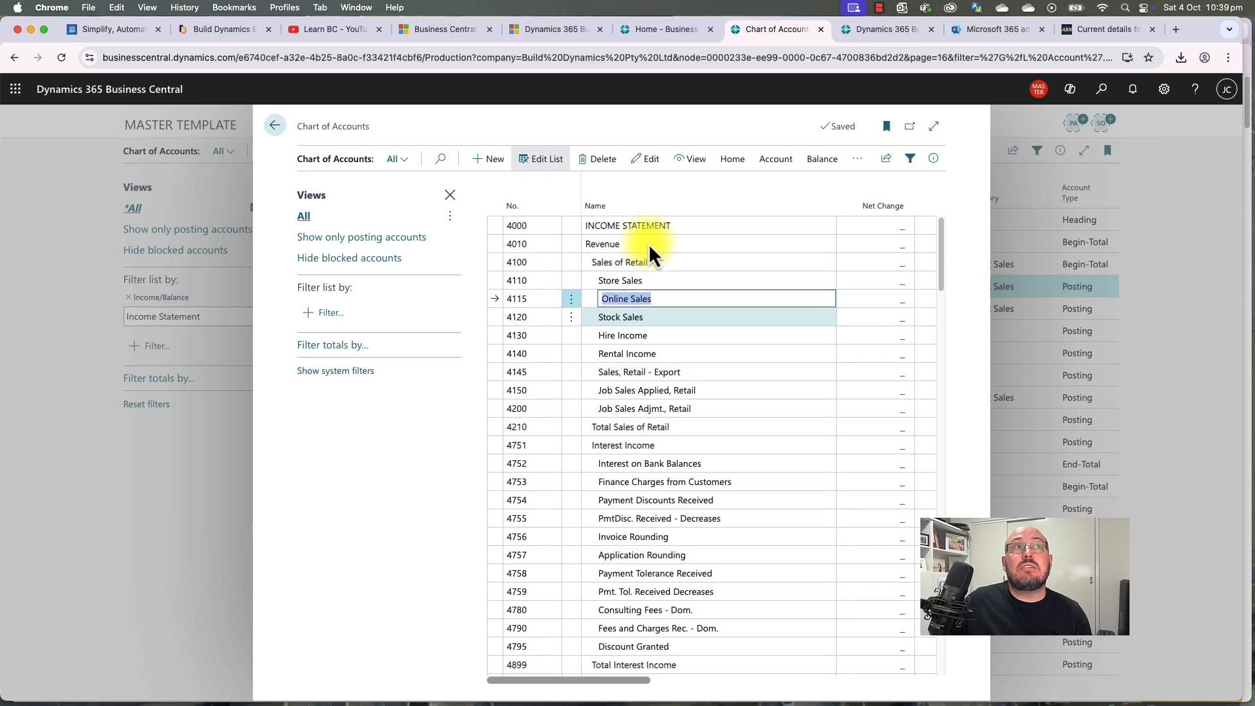
click(275, 126)
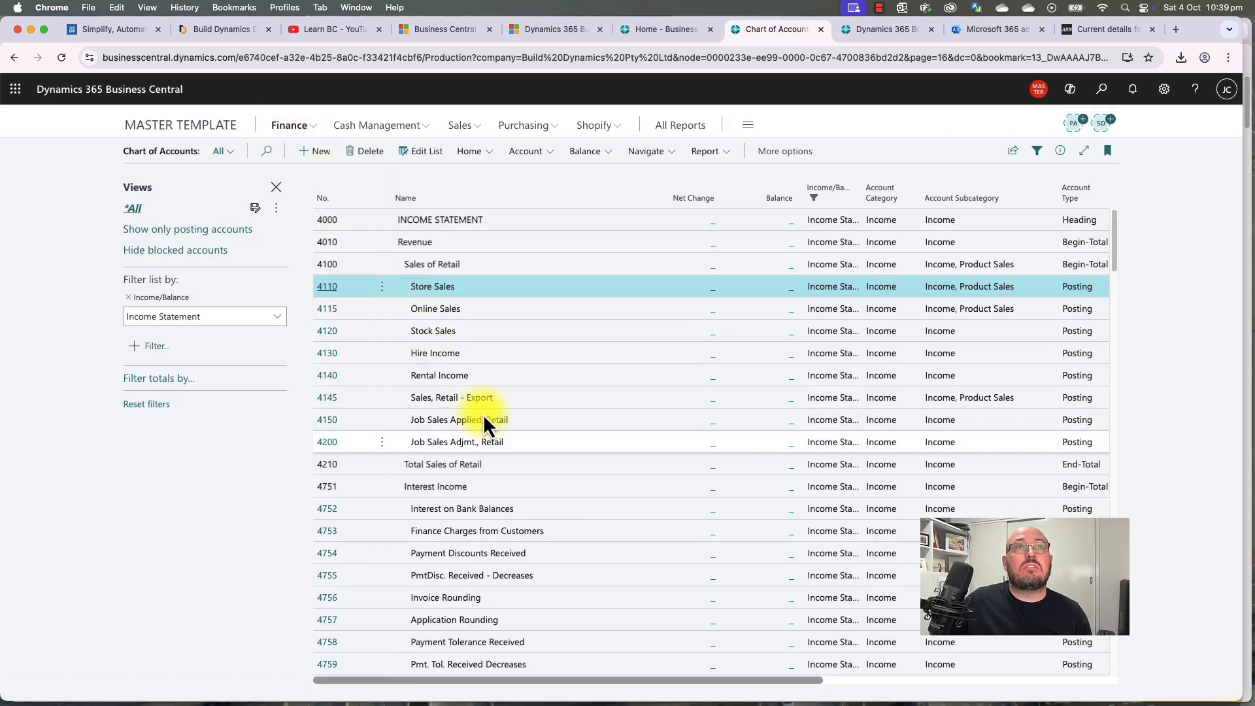
Step: Review the filtered accounts, including 5101, 5110 and 4110 Store Sales
scroll(536, 426, down, 10)
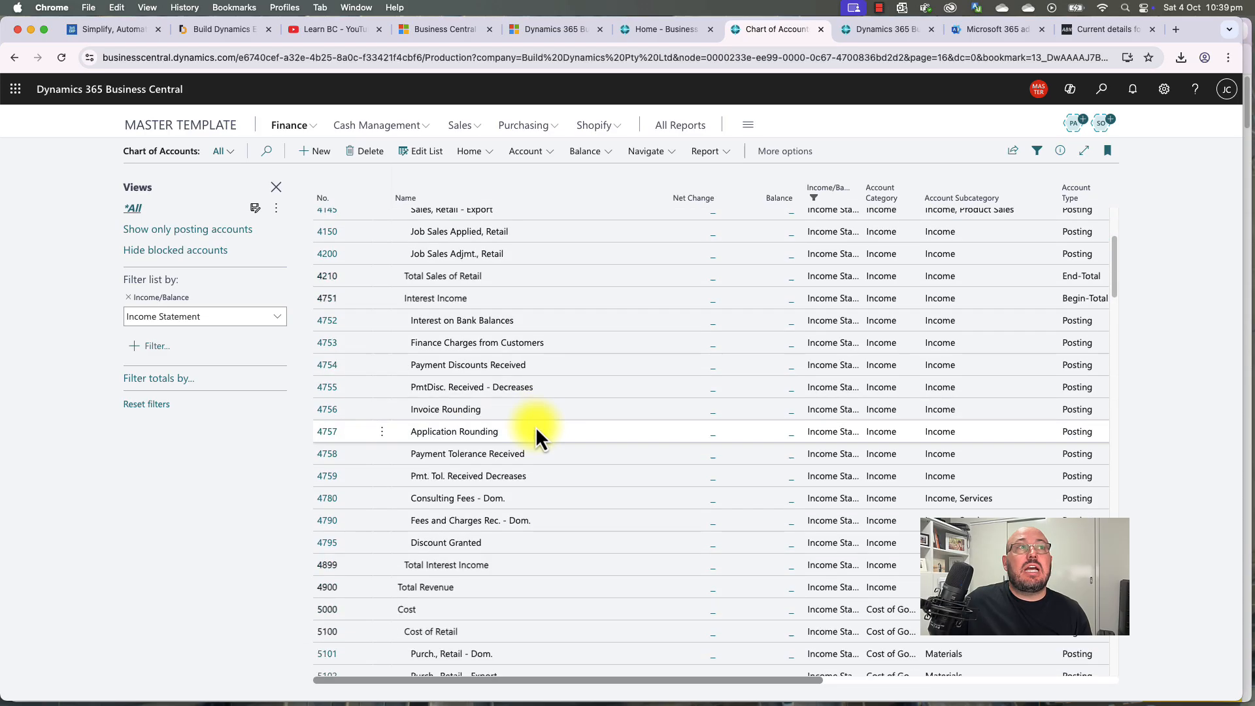
scroll(535, 426, up, 12)
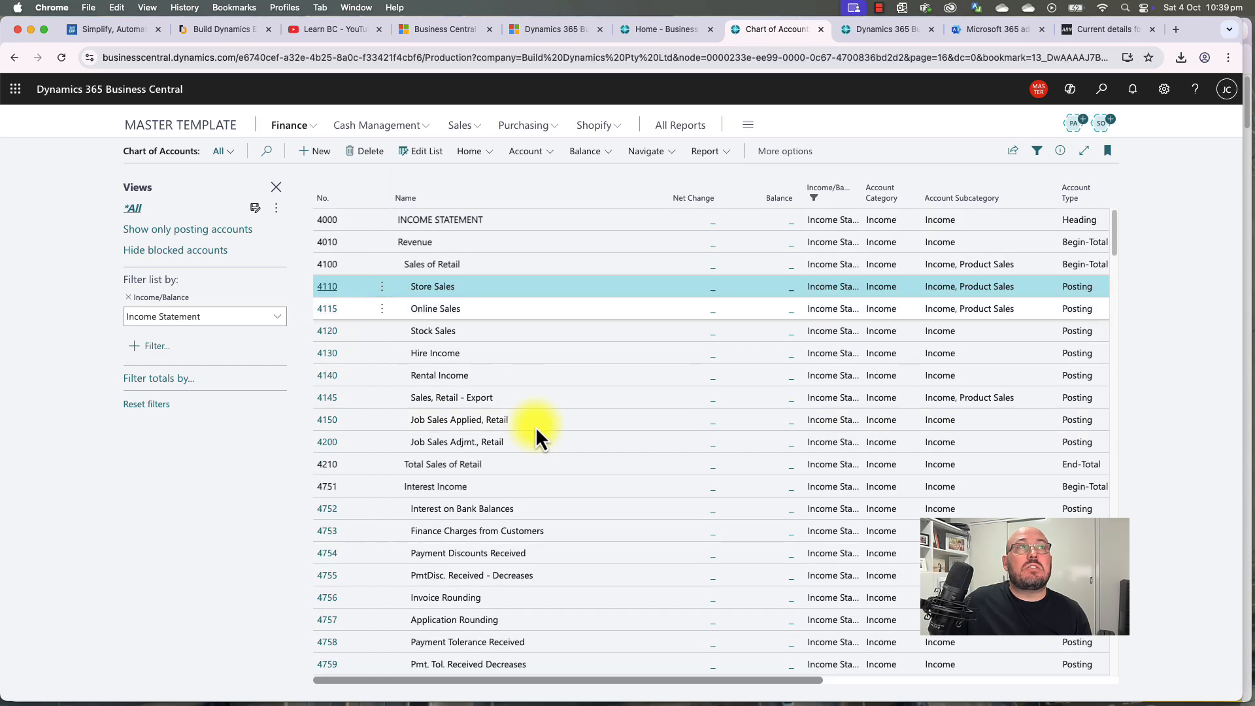
scroll(459, 387, down, 10)
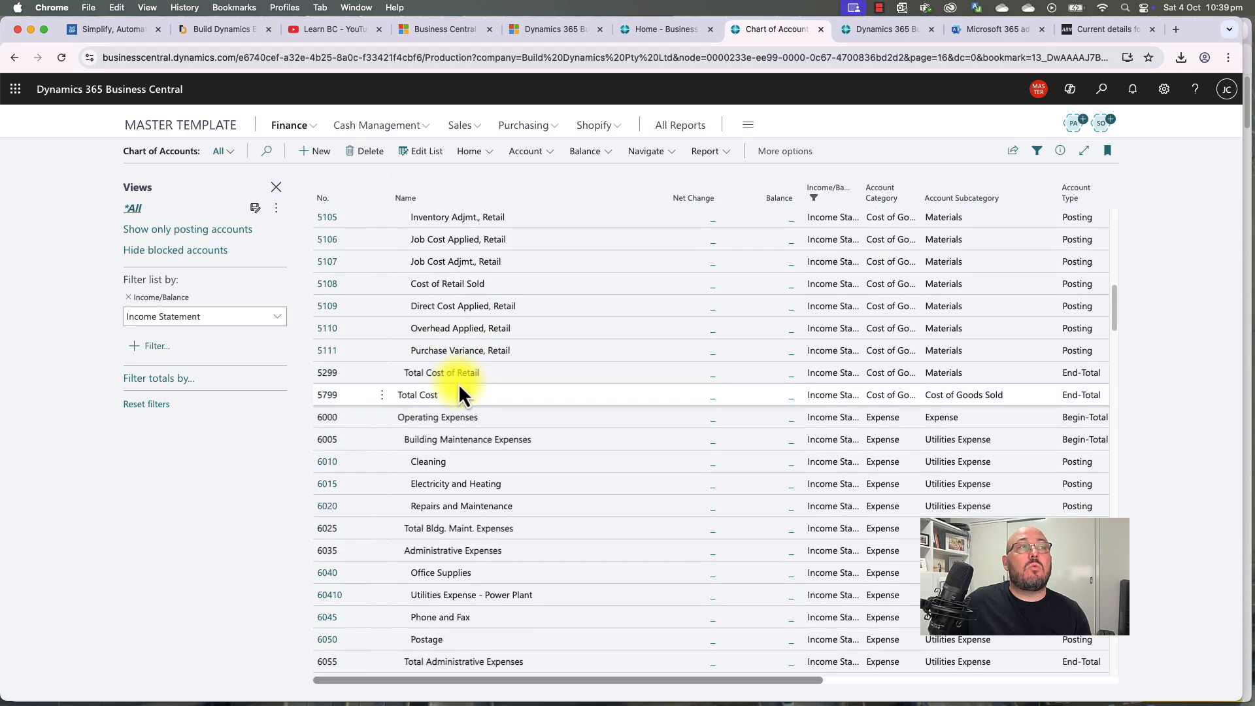
scroll(460, 387, up, 10)
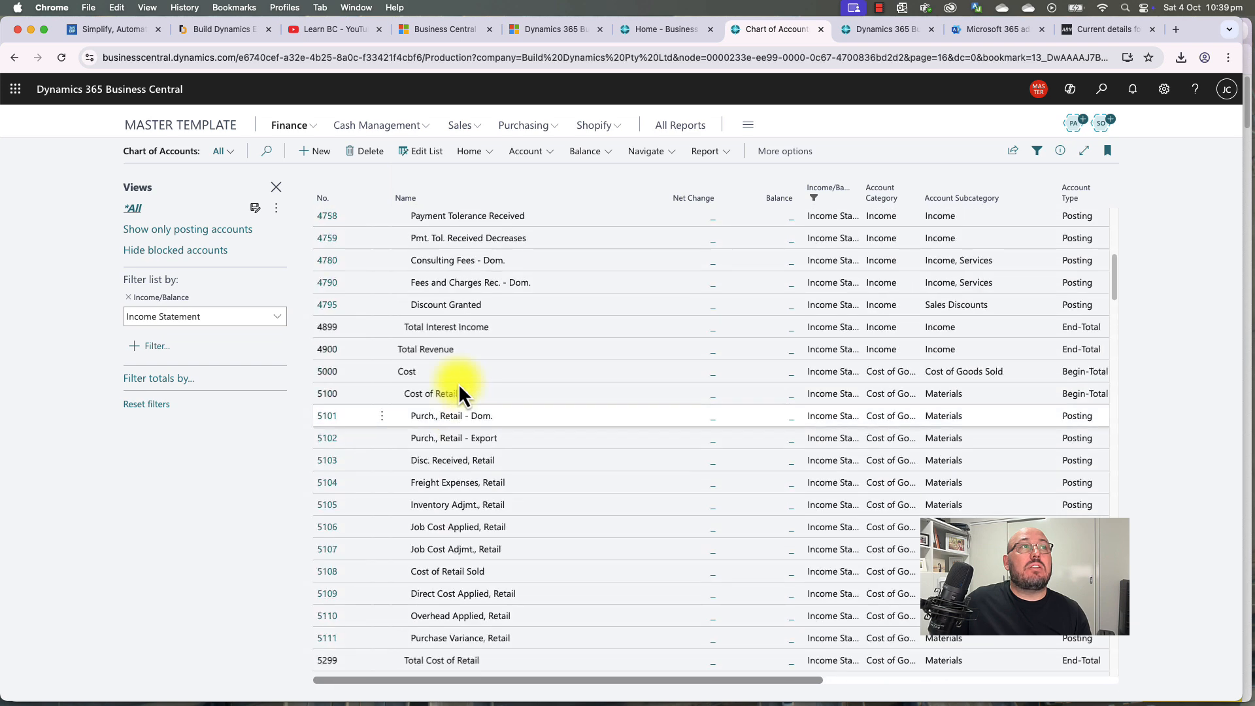
key(Down)
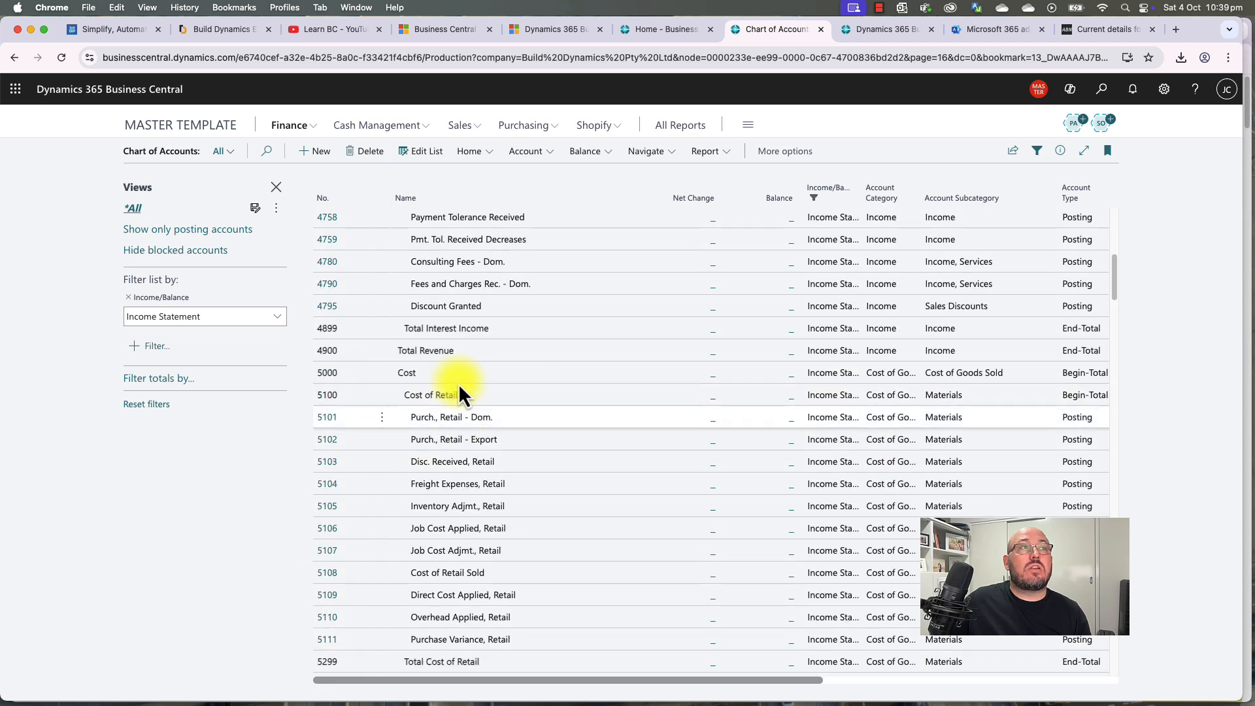
click(447, 420)
key(Down)
key(Down)
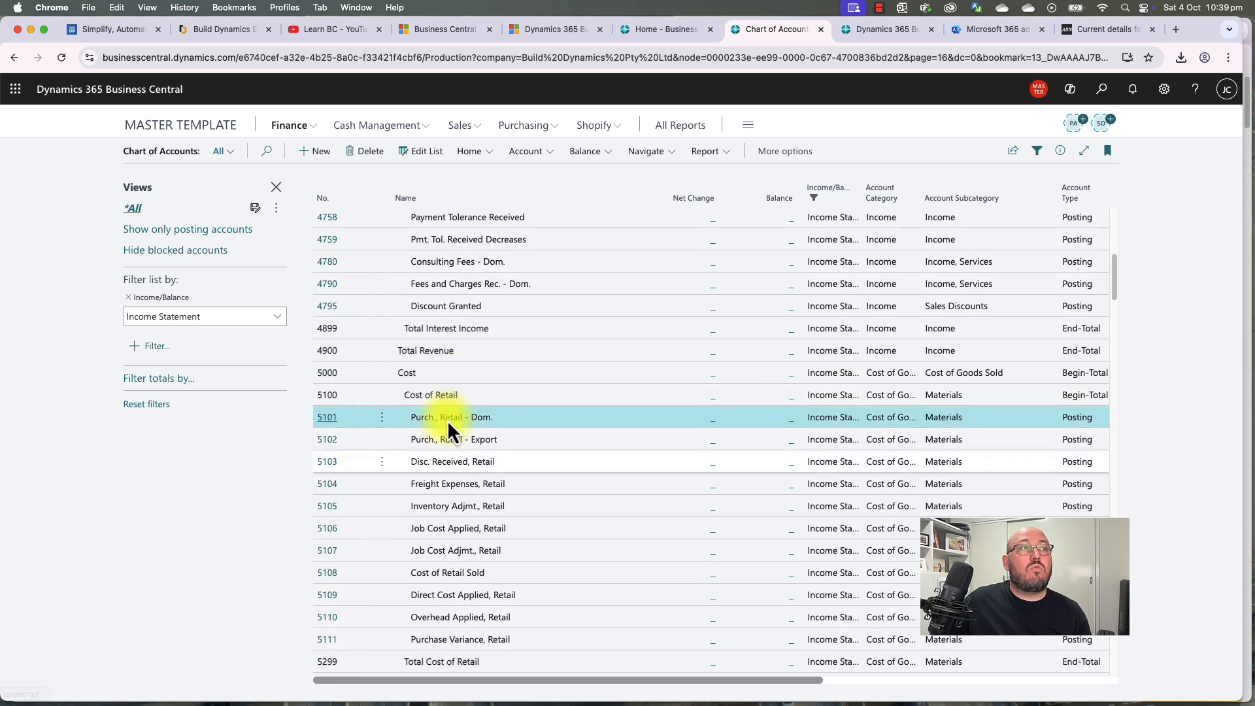
click(448, 617)
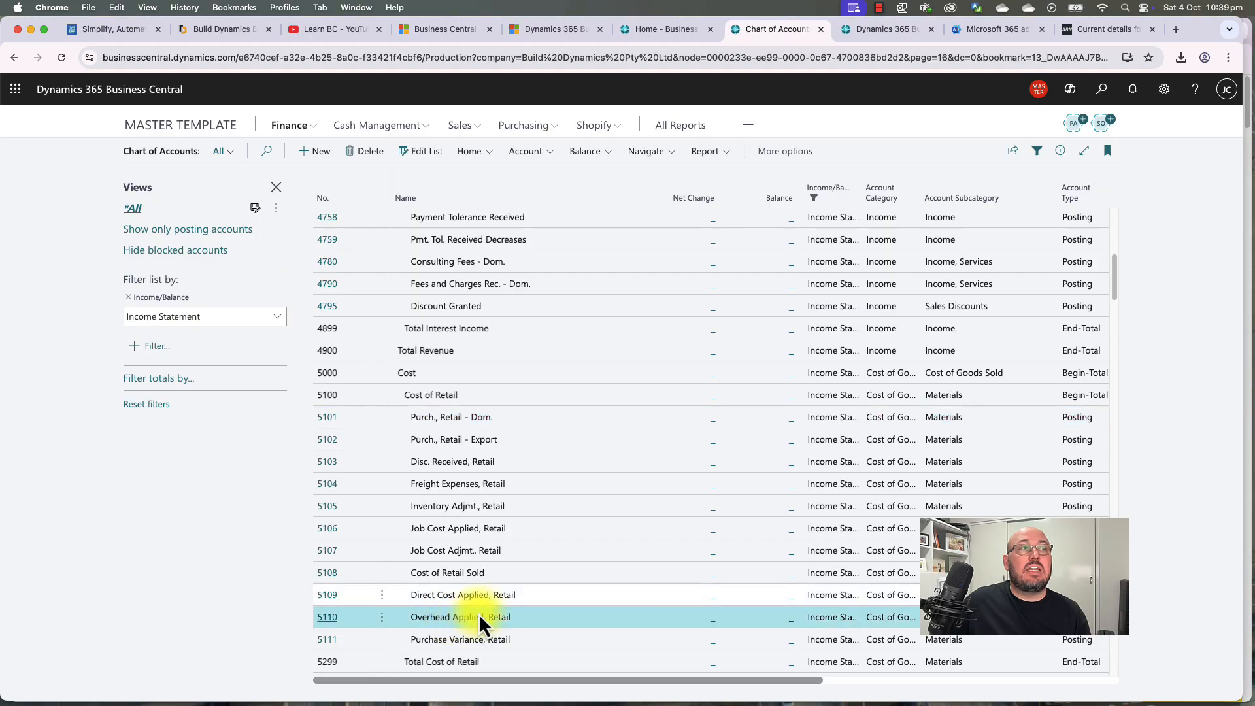
key(Up)
key(Up)
key(Up)
key(Up)
key(Up)
key(Up)
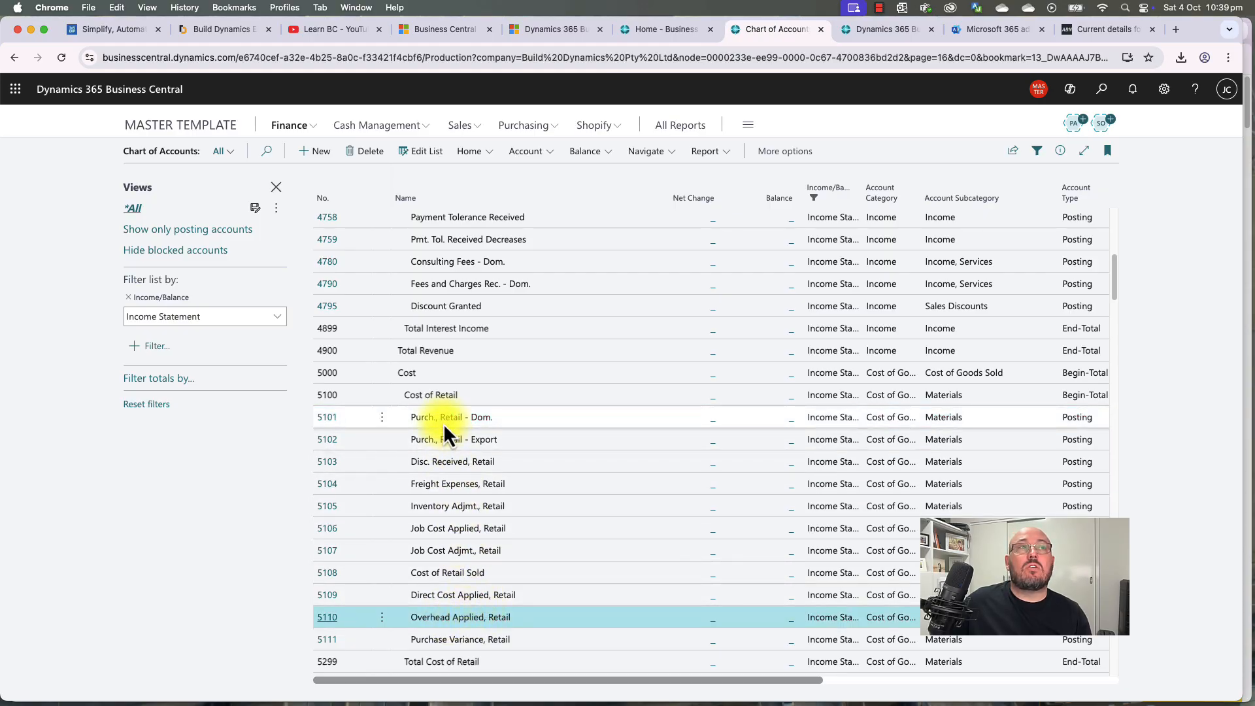
scroll(444, 423, up, 10)
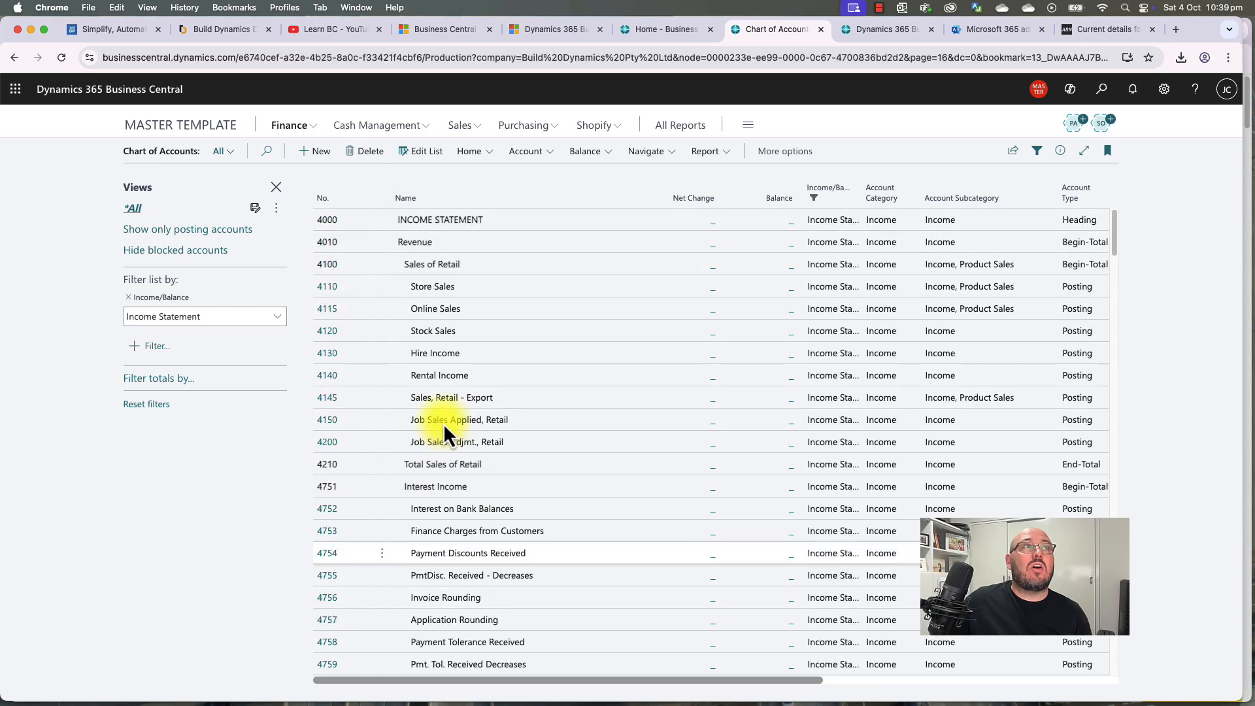
click(440, 293)
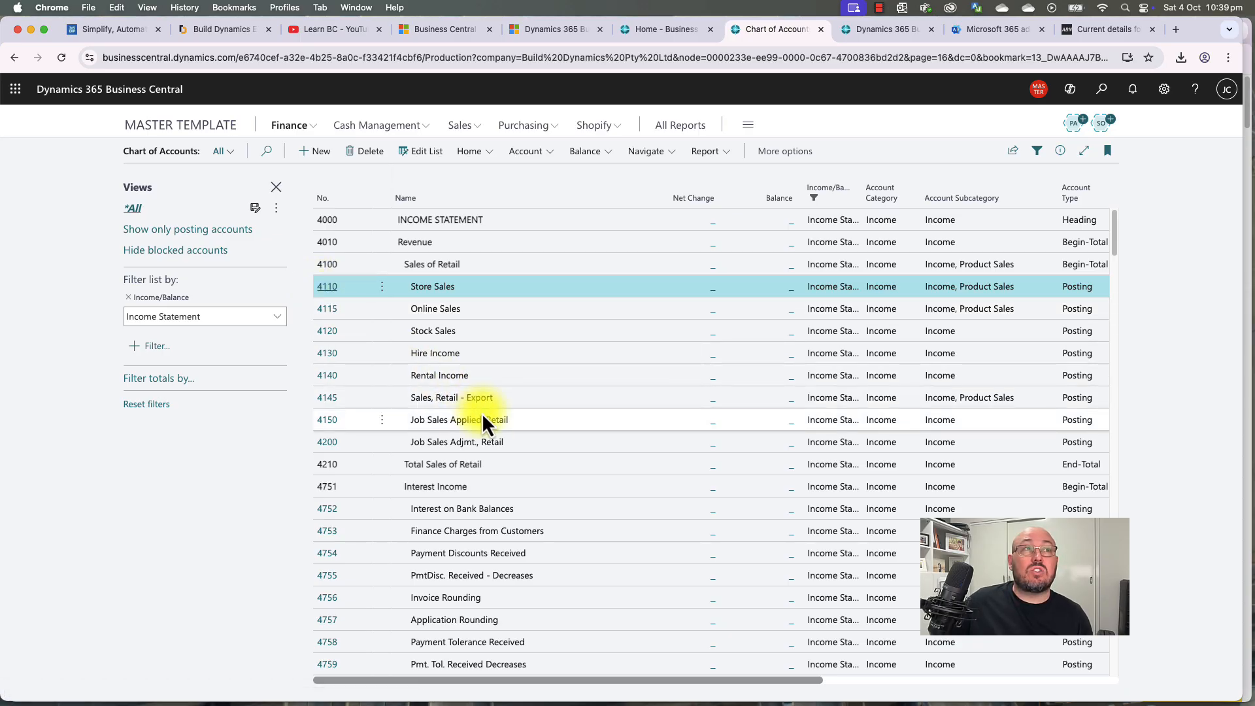
Step: Browse further through the accounts, glancing at the actions for 6065 Computer Expenses
scroll(483, 413, down, 15)
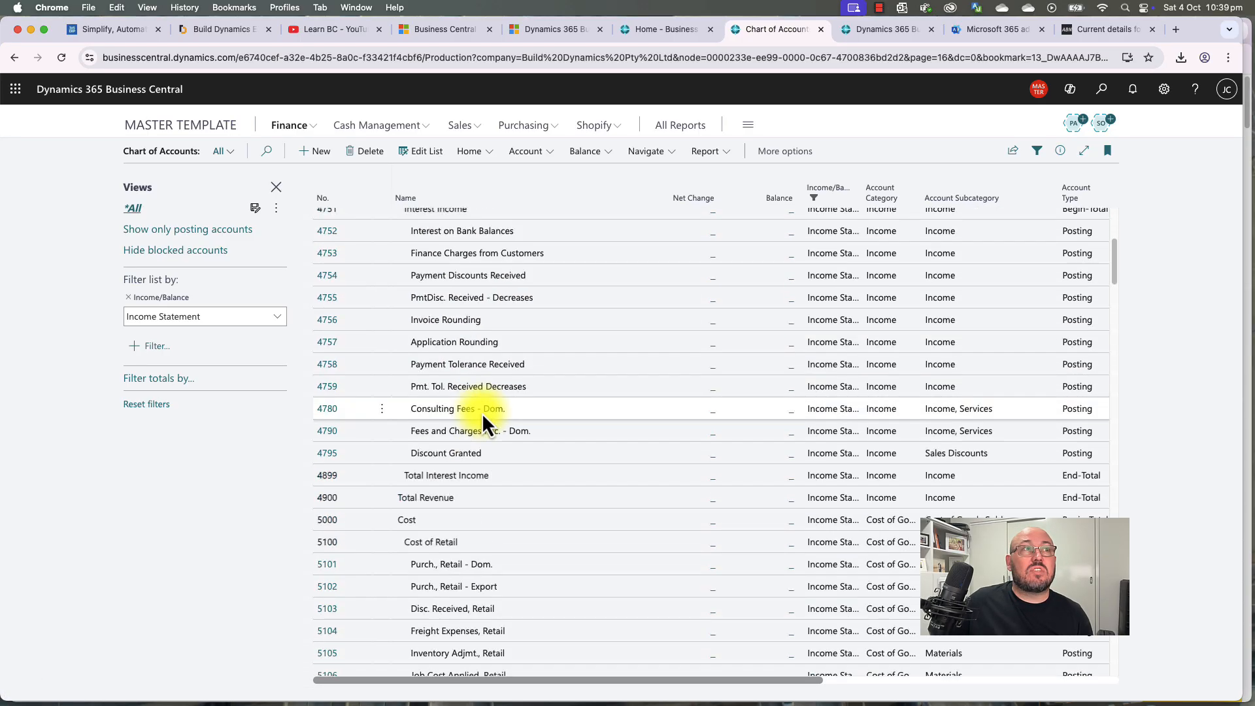
scroll(481, 413, down, 5)
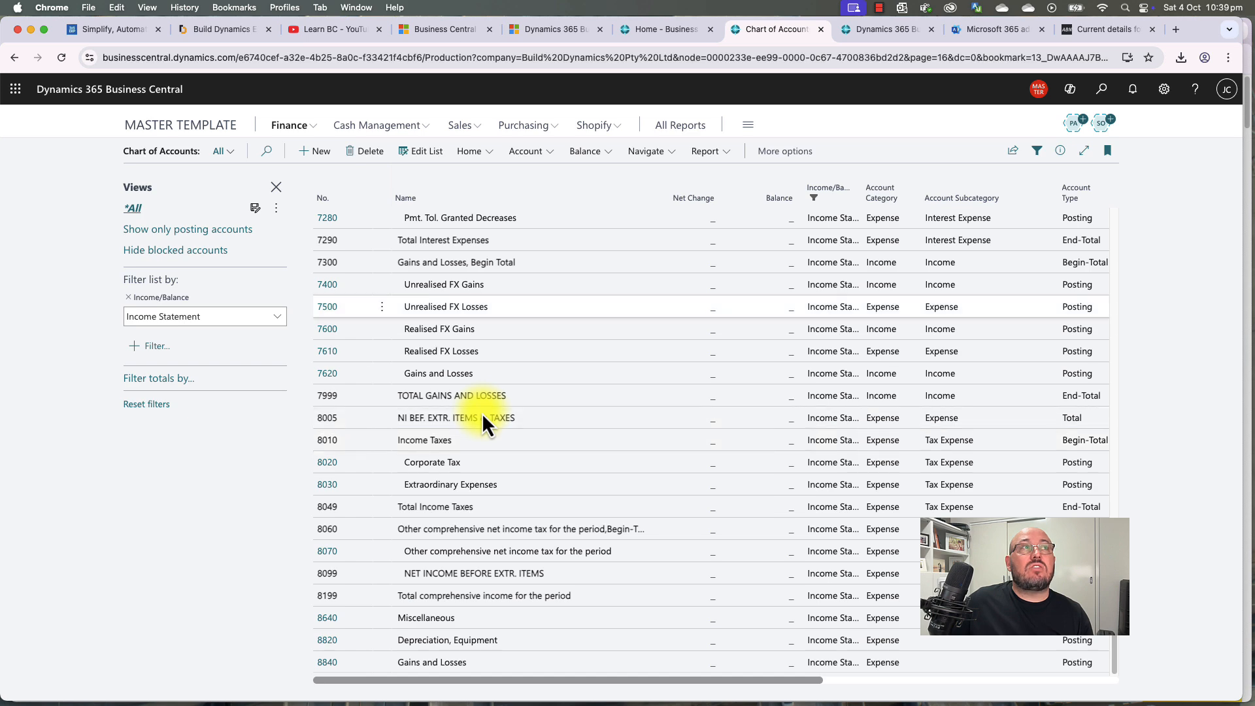
scroll(481, 413, up, 6)
scroll(482, 413, up, 2)
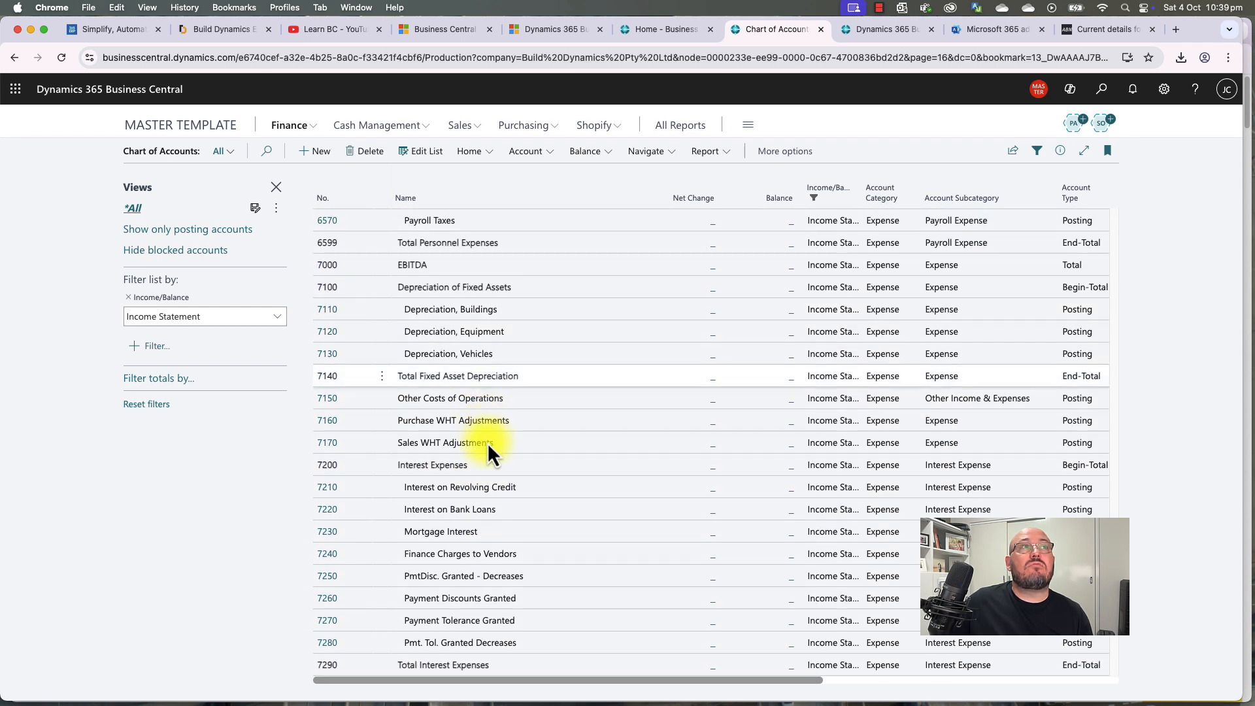
scroll(489, 452, up, 9)
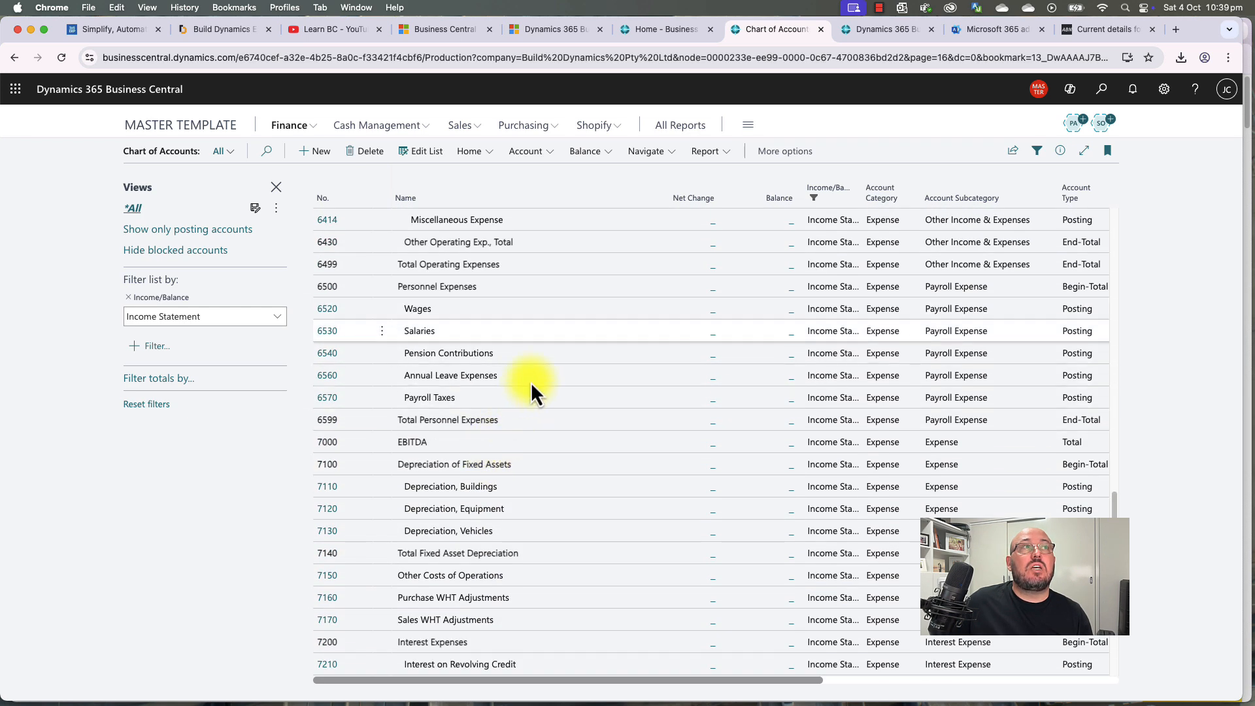
scroll(531, 382, up, 6)
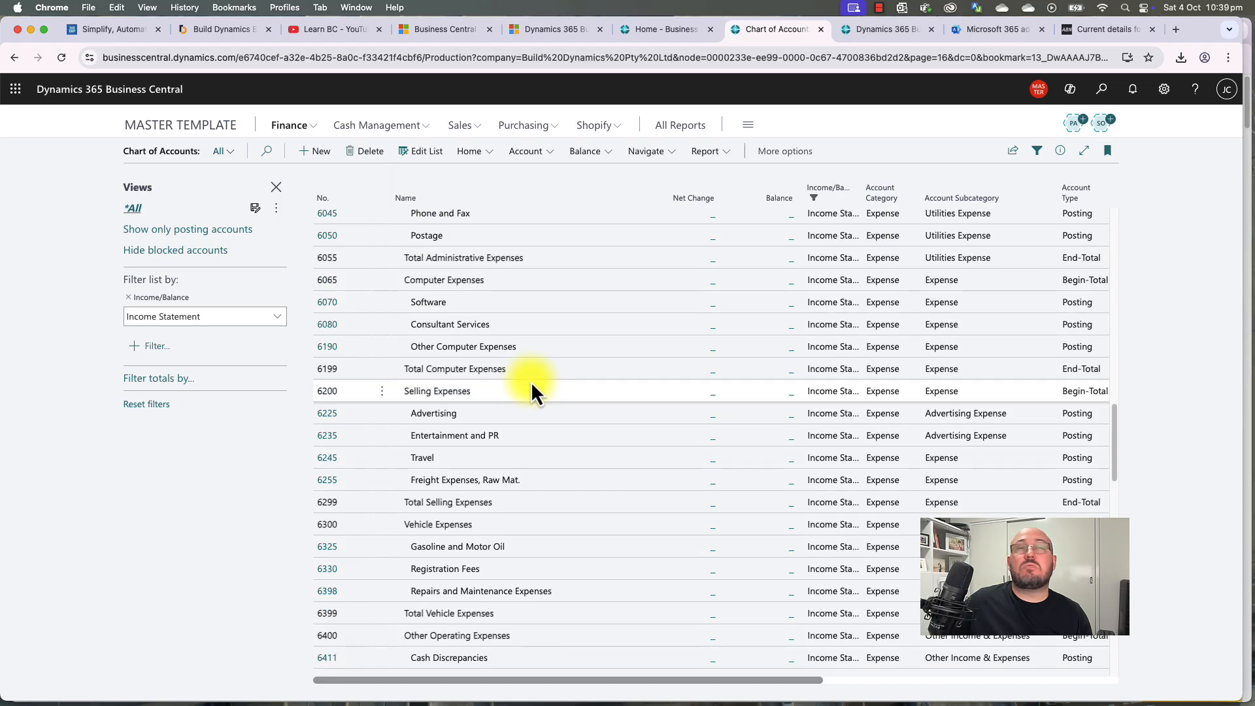
scroll(530, 382, up, 3)
scroll(531, 381, down, 3)
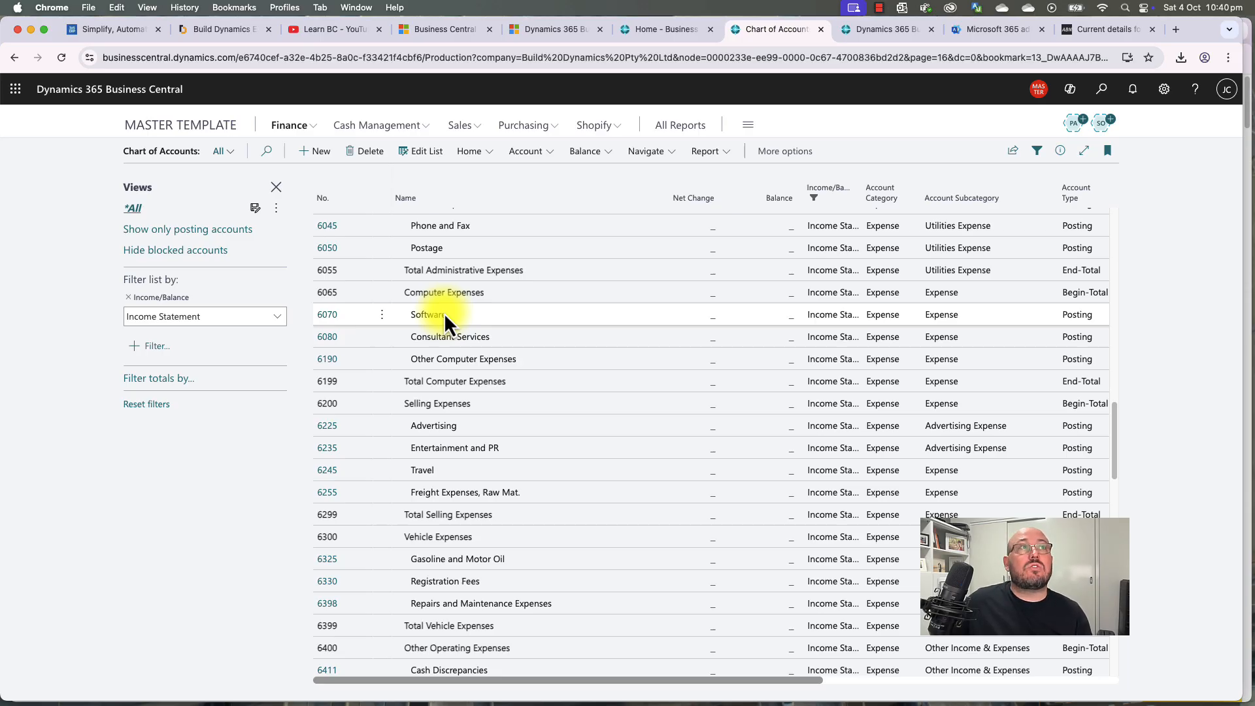
click(382, 294)
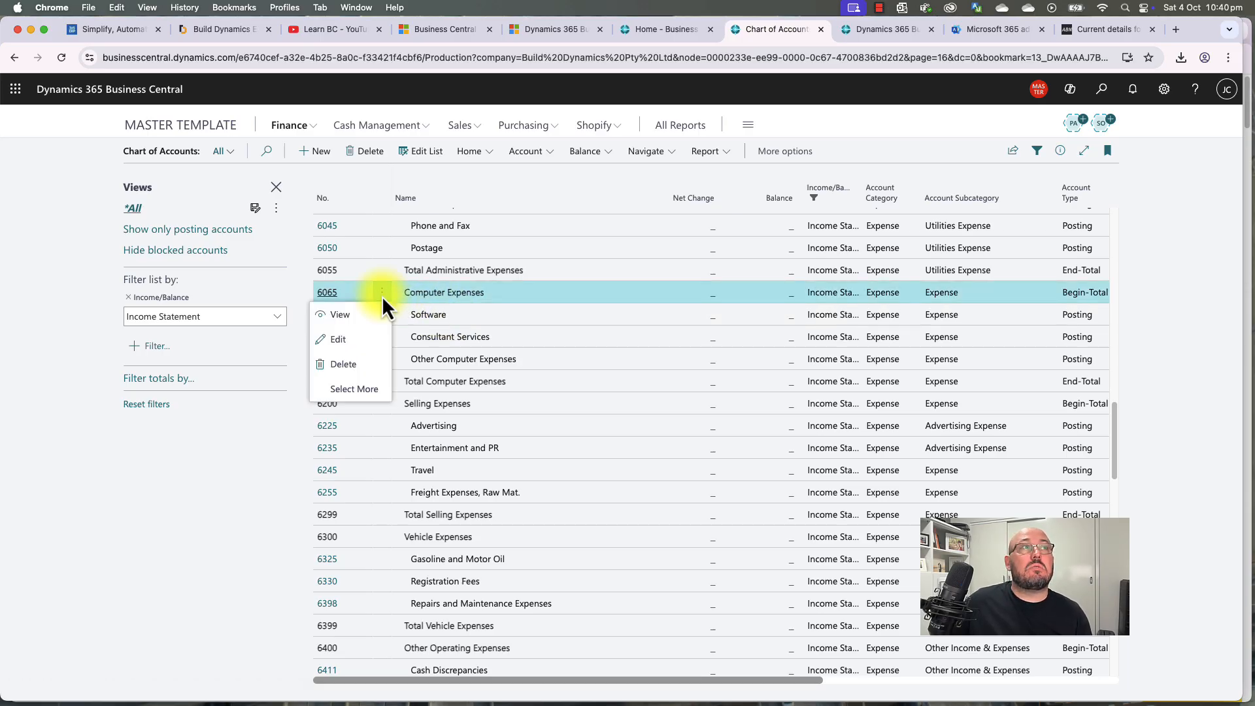
click(442, 301)
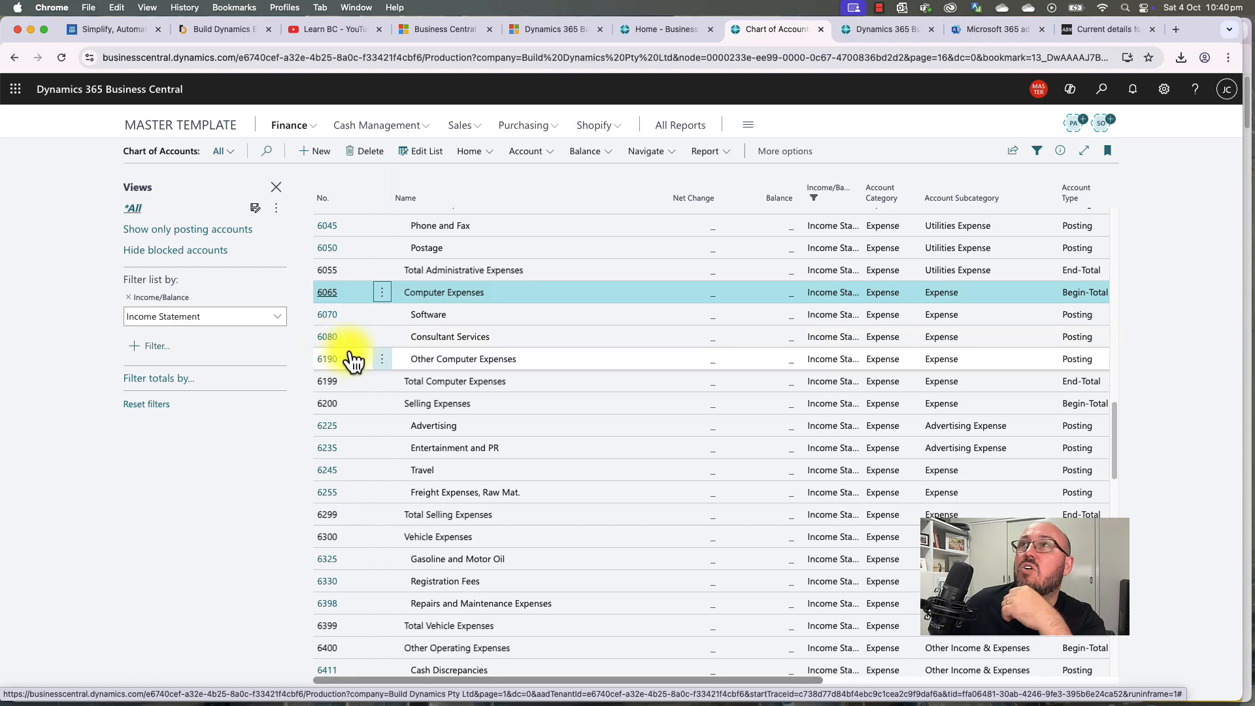
Step: Remove the Income/Balance filter so all accounts are listed
scroll(452, 389, down, 2)
scroll(452, 393, down, 10)
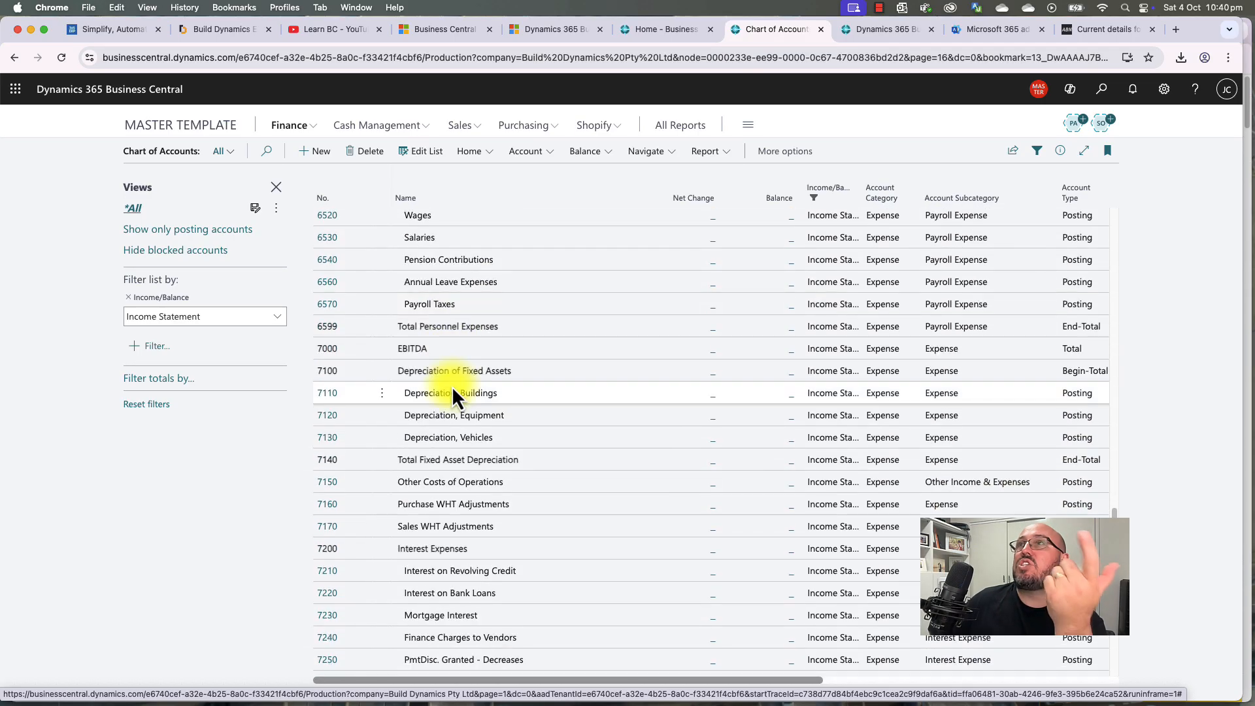
scroll(452, 387, down, 5)
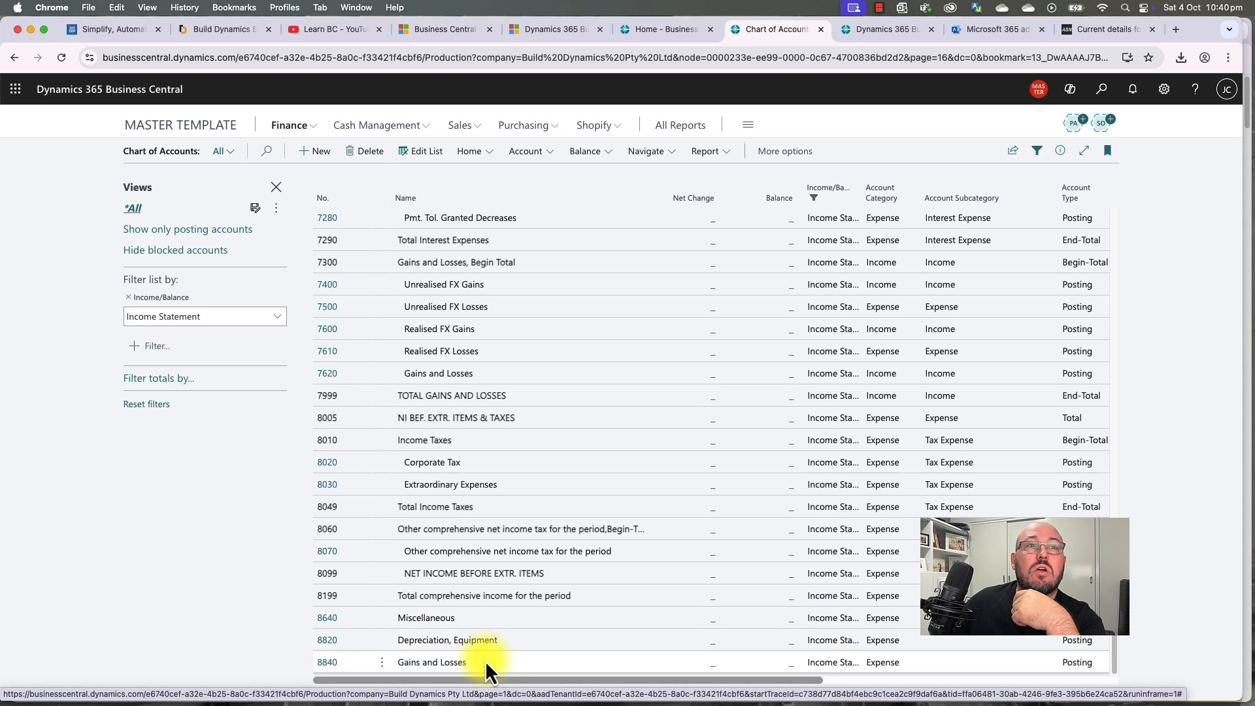
scroll(485, 660, up, 20)
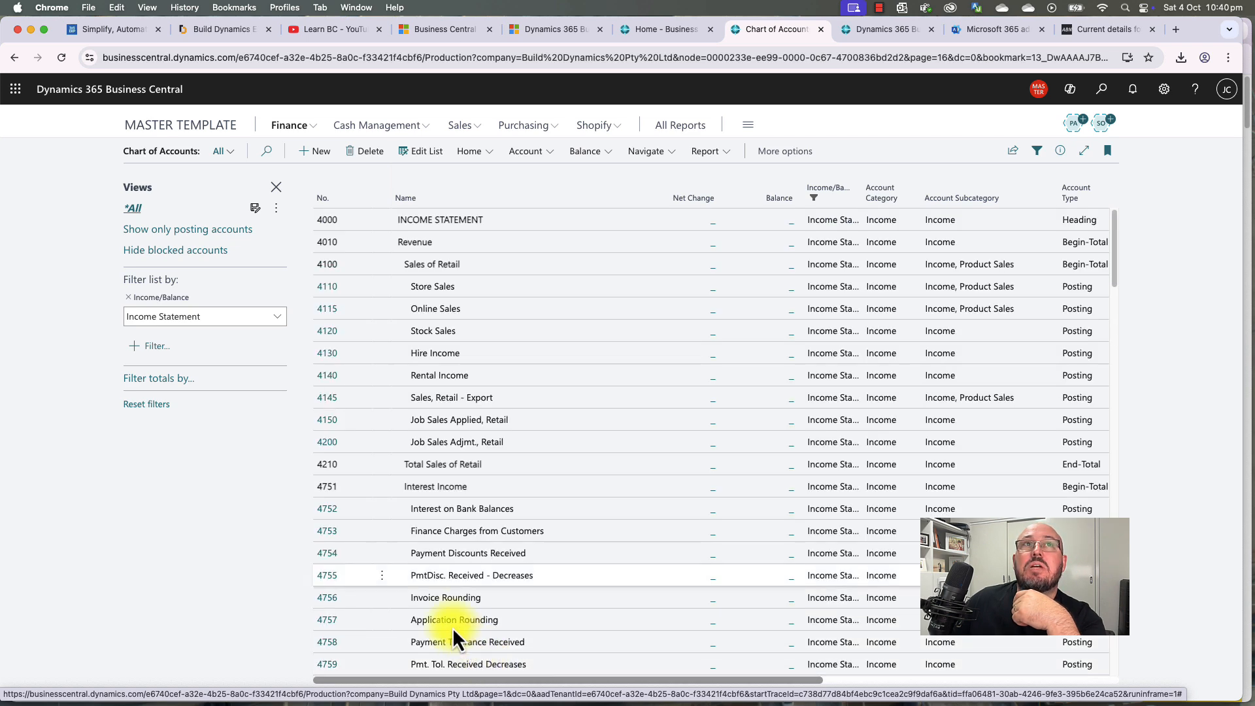
click(129, 298)
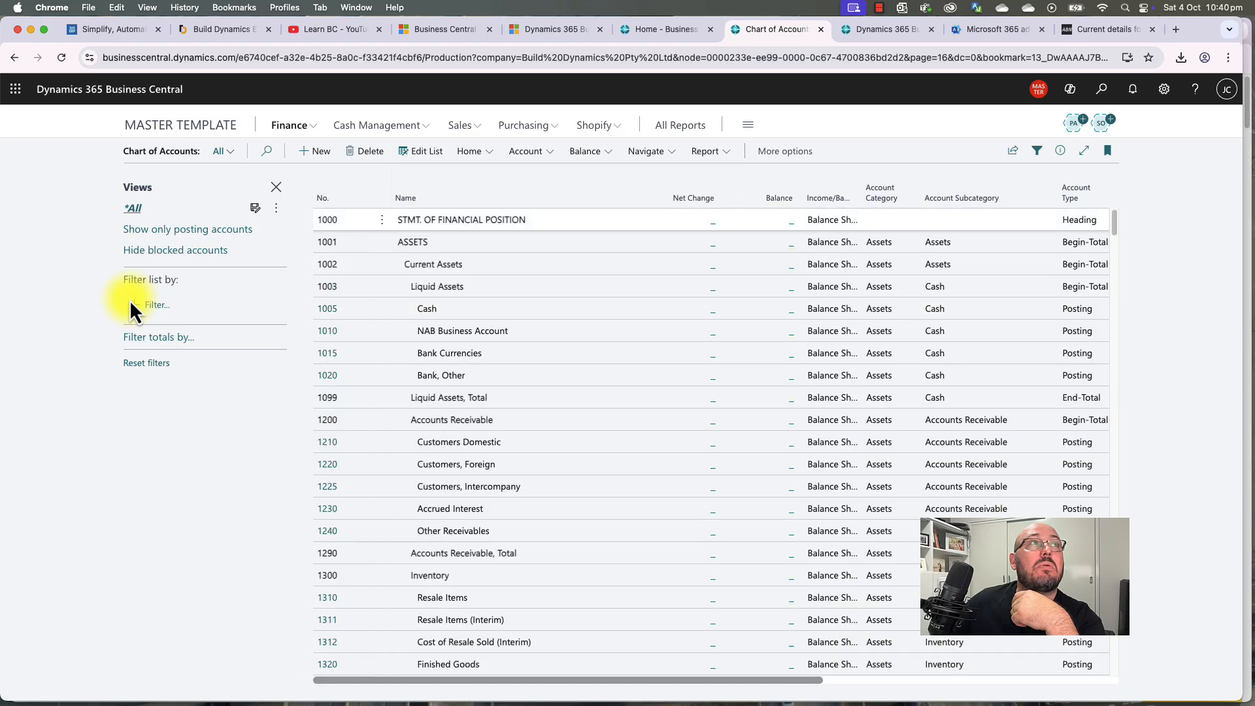
click(498, 261)
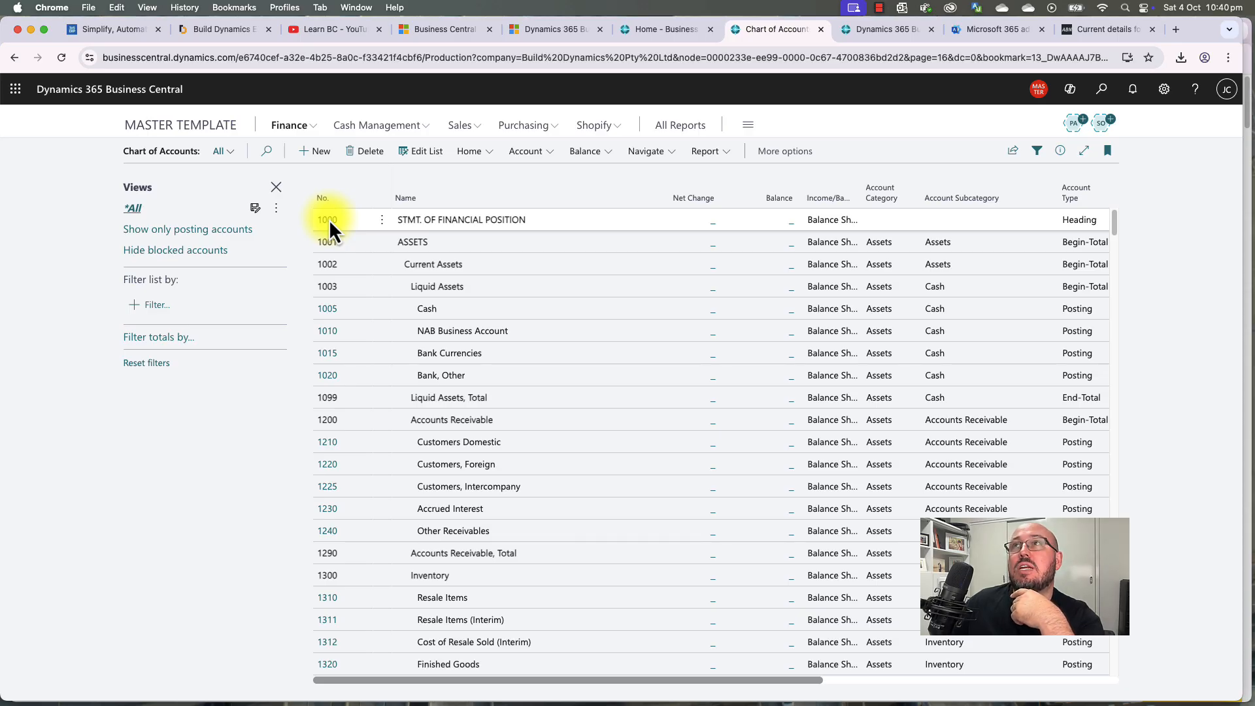
scroll(432, 350, down, 20)
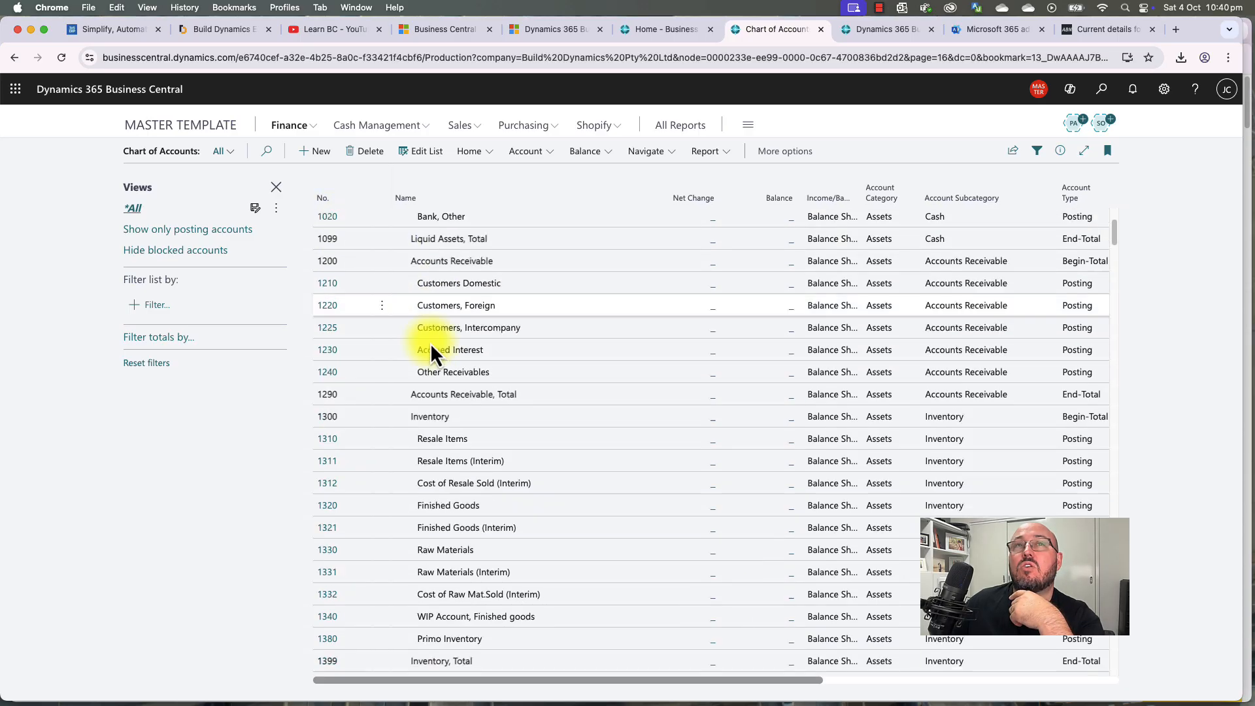
scroll(431, 349, up, 19)
scroll(431, 343, up, 2)
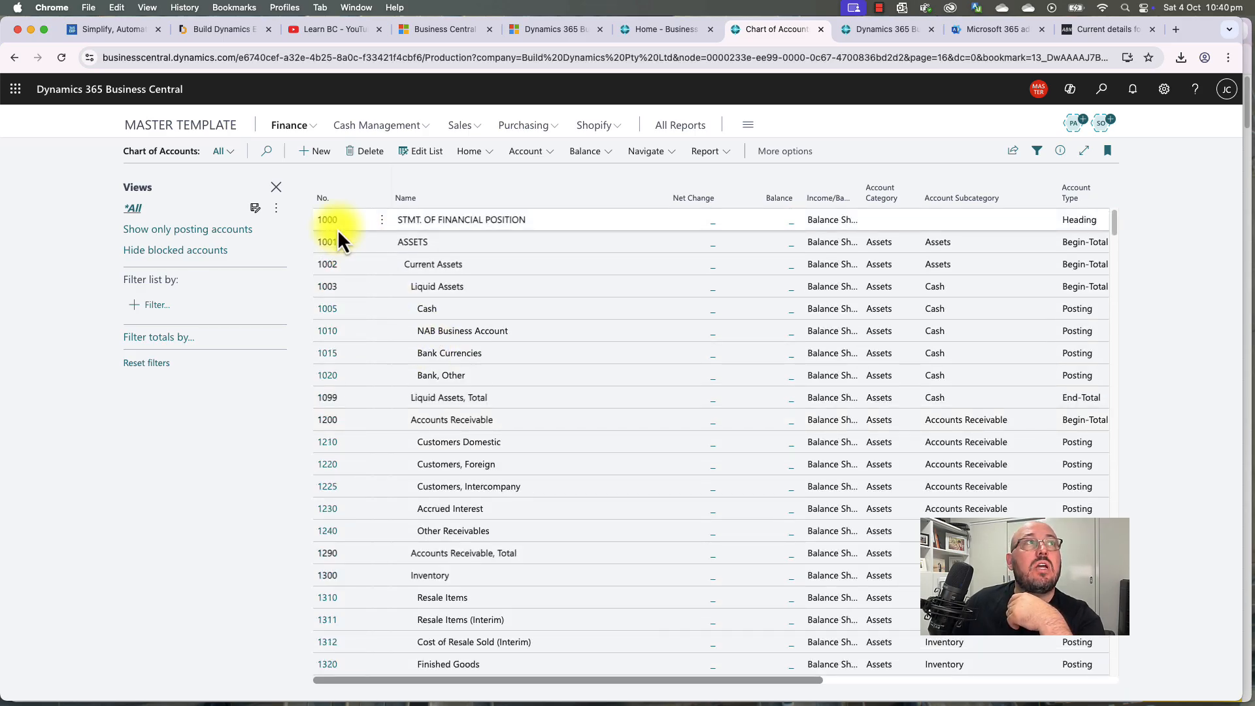
click(328, 311)
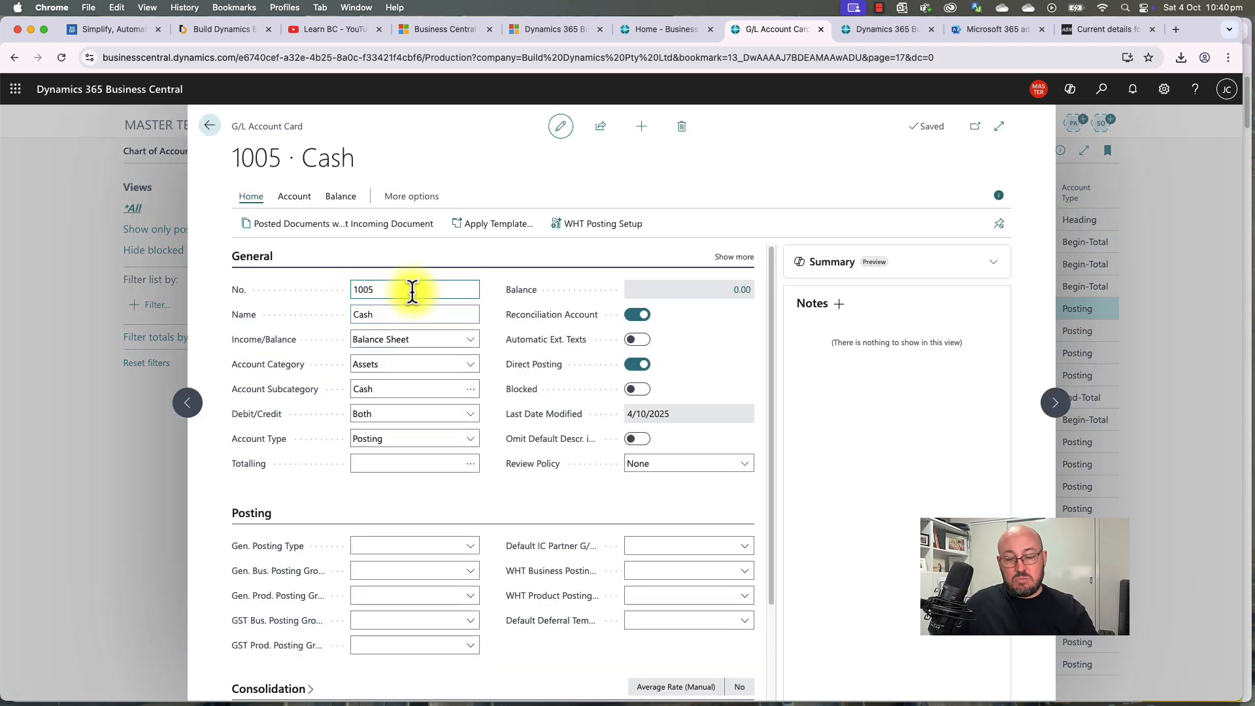
key(Tab)
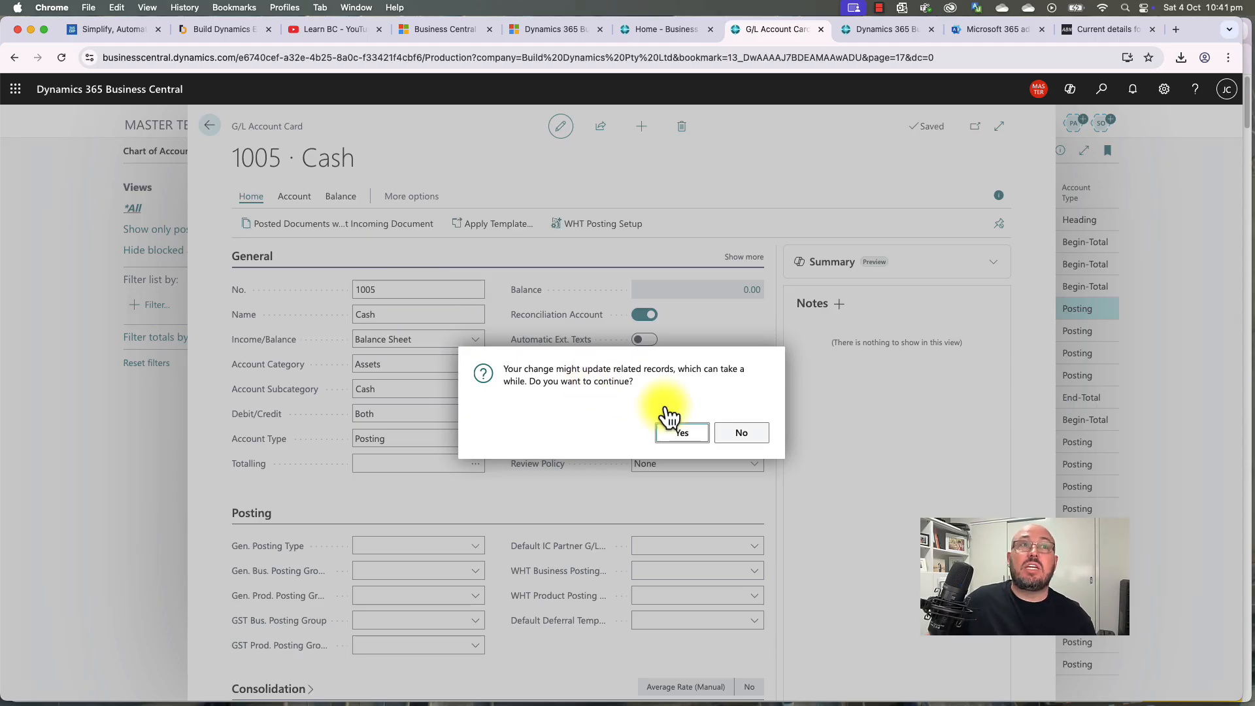
click(741, 434)
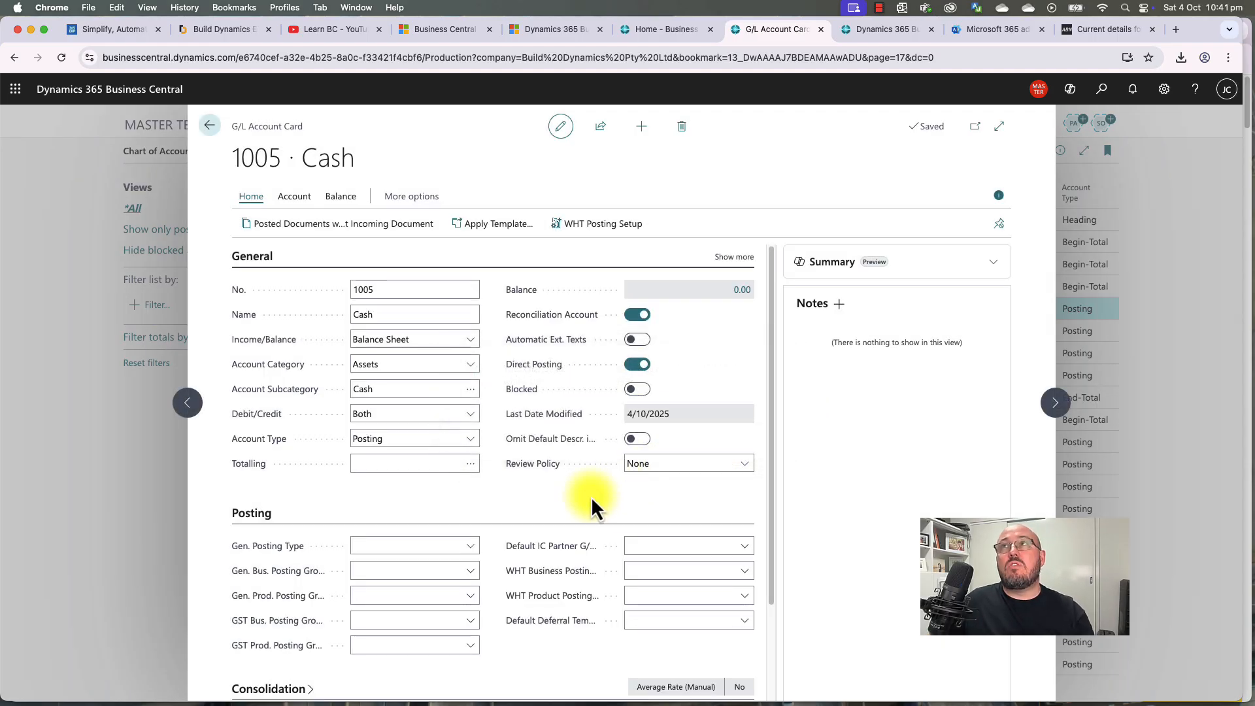
key(Escape)
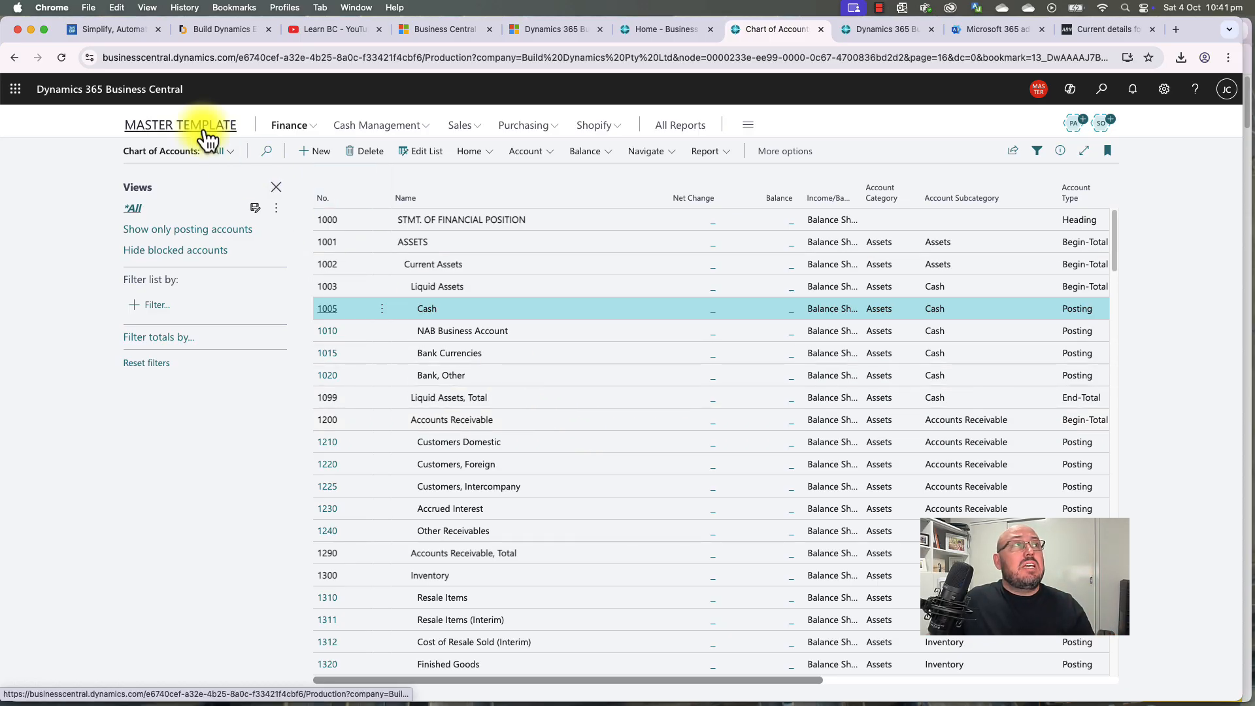
scroll(469, 402, down, 10)
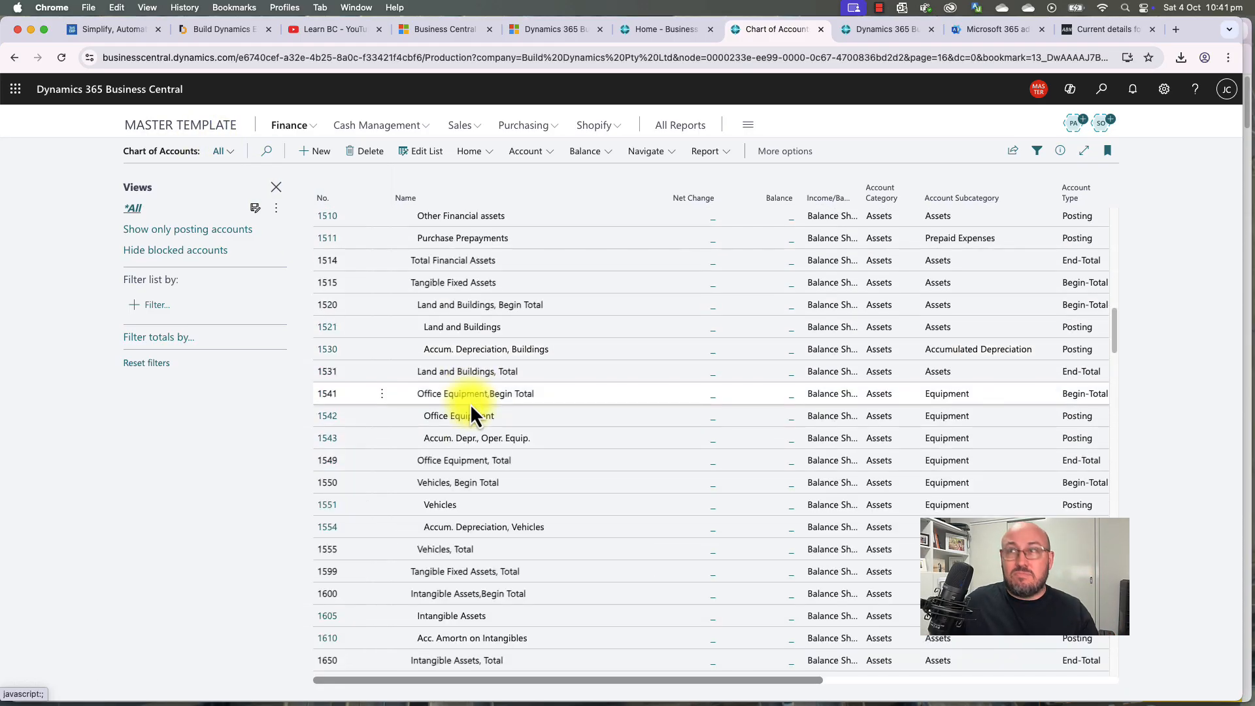
scroll(470, 403, down, 15)
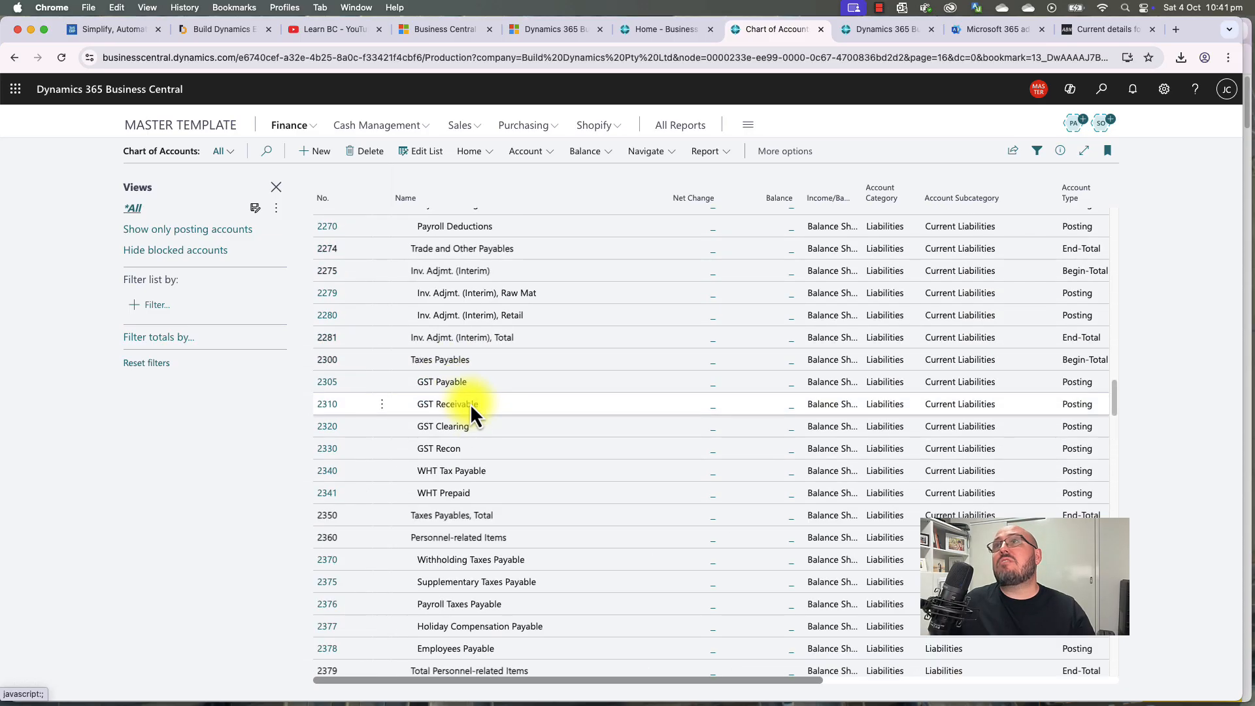
scroll(469, 403, down, 10)
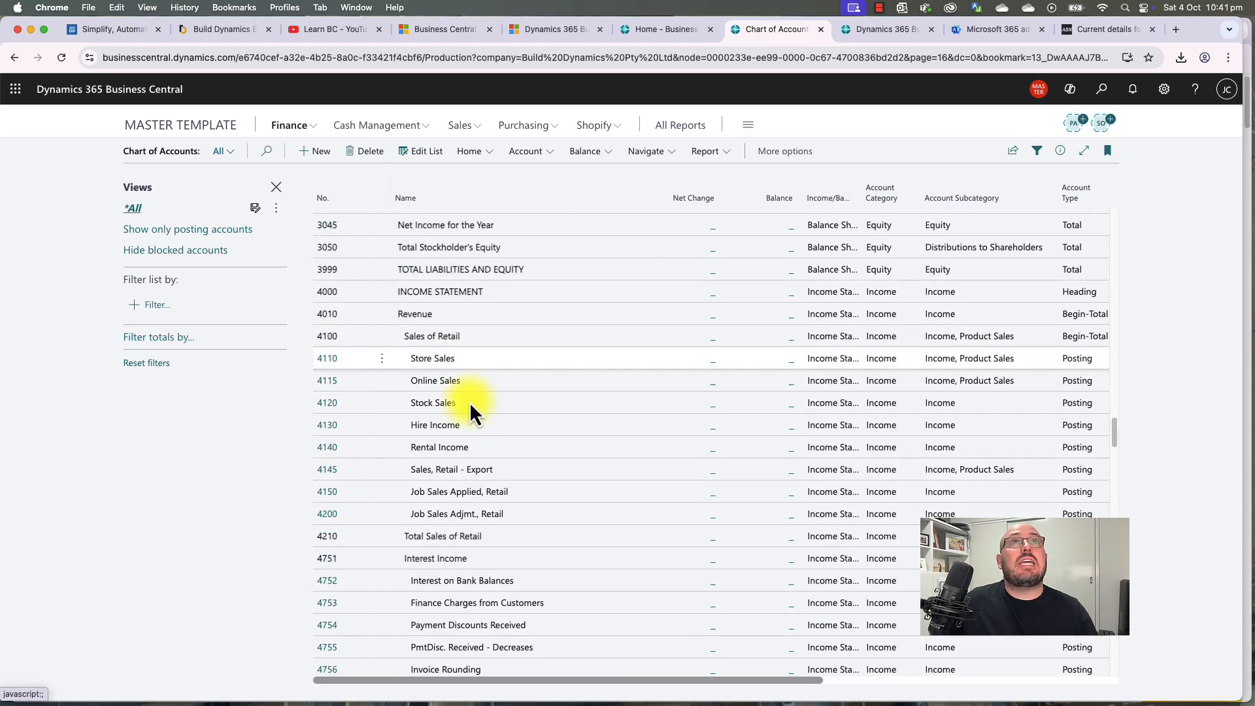
Step: Switch to the Learn BC YouTube channel and scroll down to its playlists
click(338, 30)
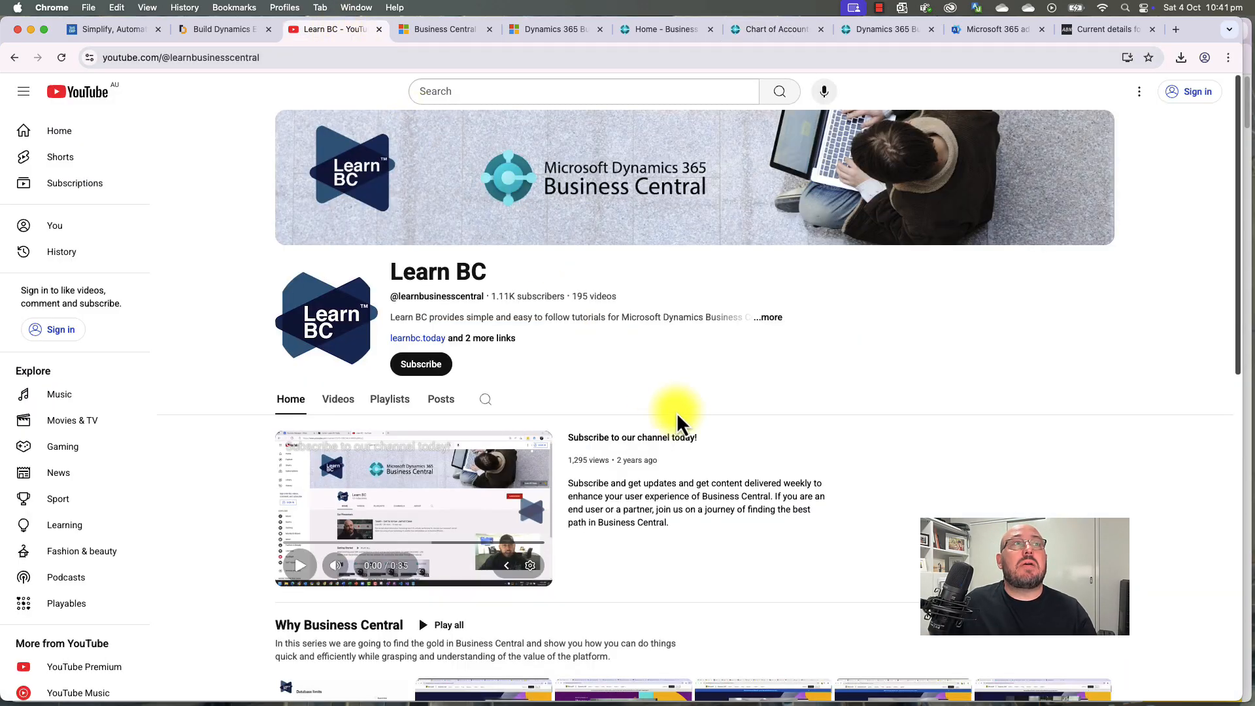
scroll(677, 413, down, 7)
scroll(679, 419, down, 6)
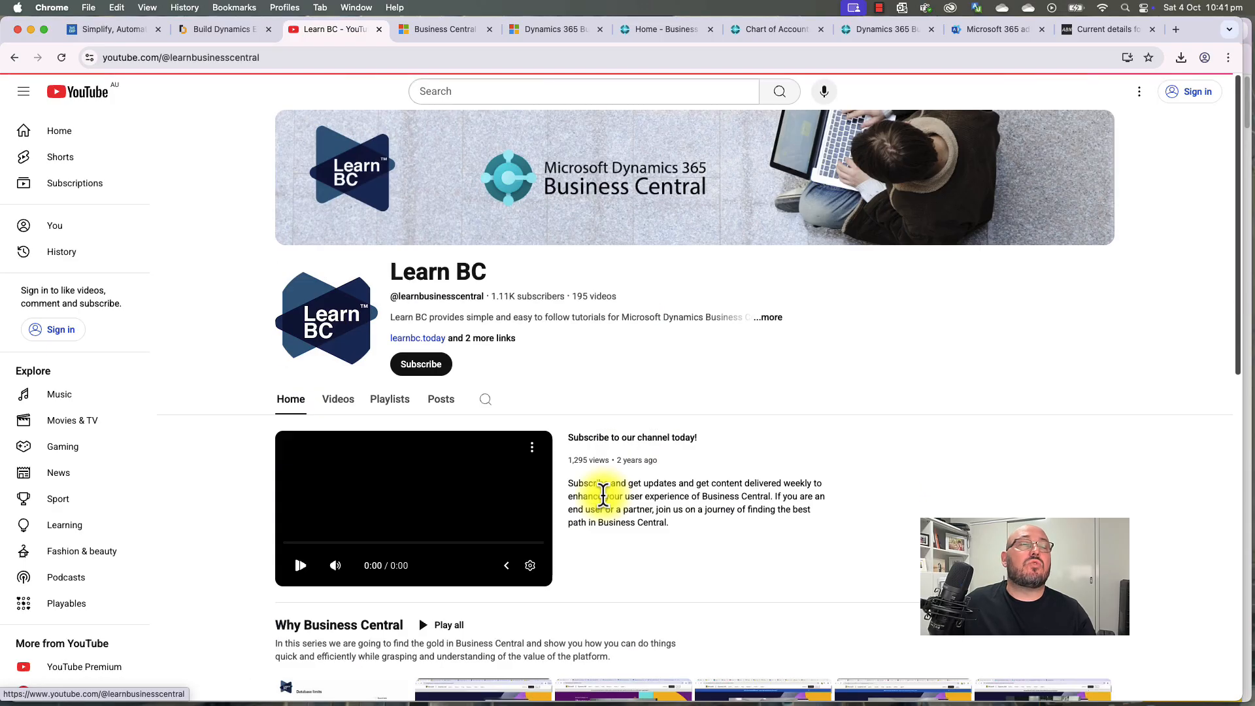
scroll(608, 507, up, 13)
scroll(604, 507, down, 5)
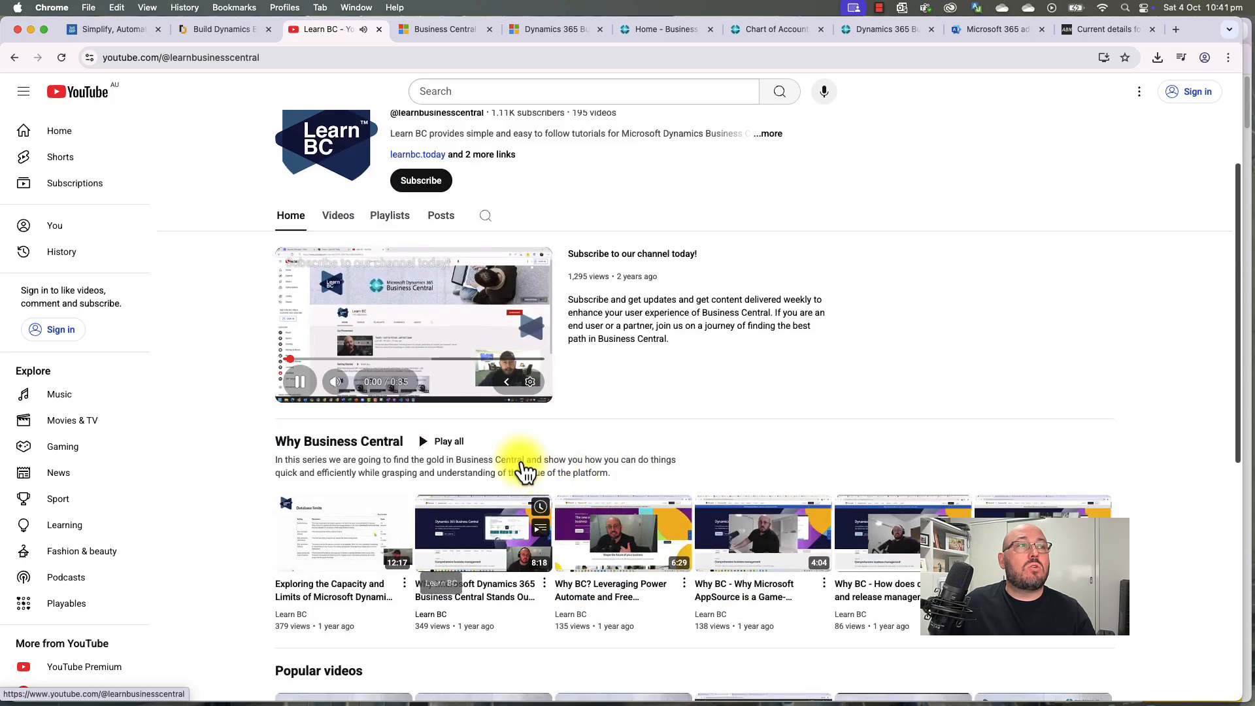
scroll(520, 470, down, 1)
scroll(297, 370, down, 13)
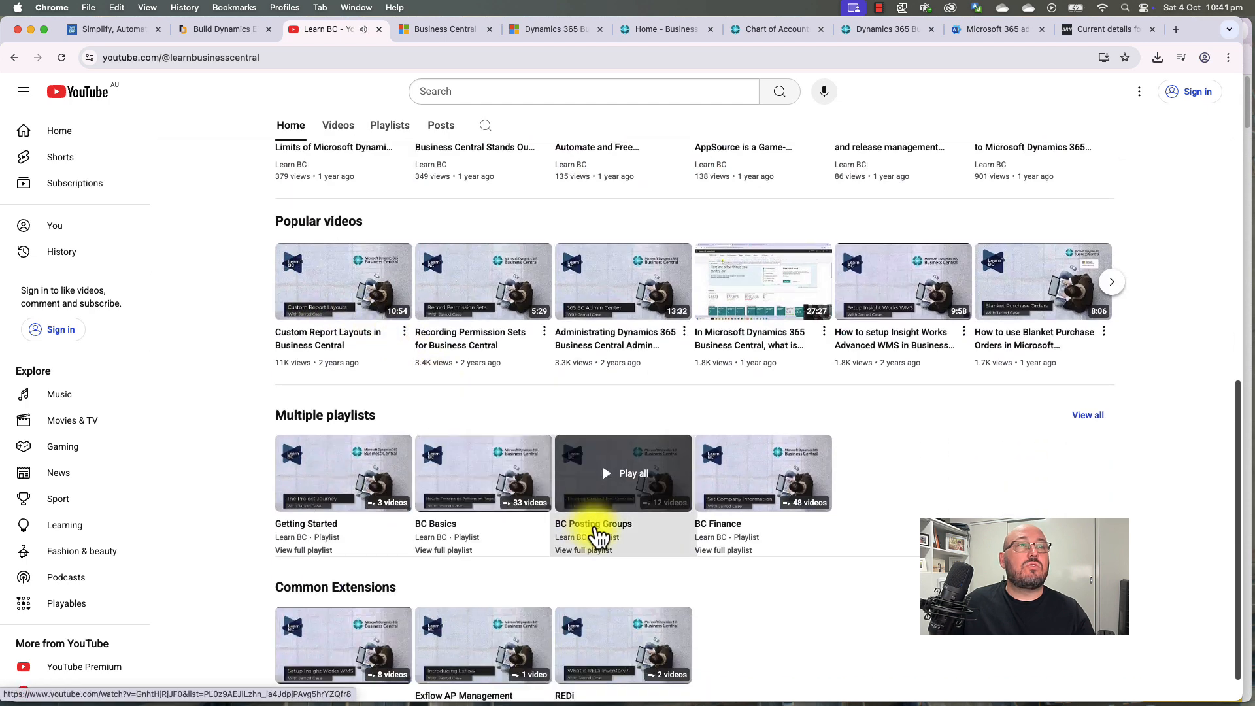
Step: Open the BC Posting Groups playlist, pause its ad, and return to the admin center
click(596, 531)
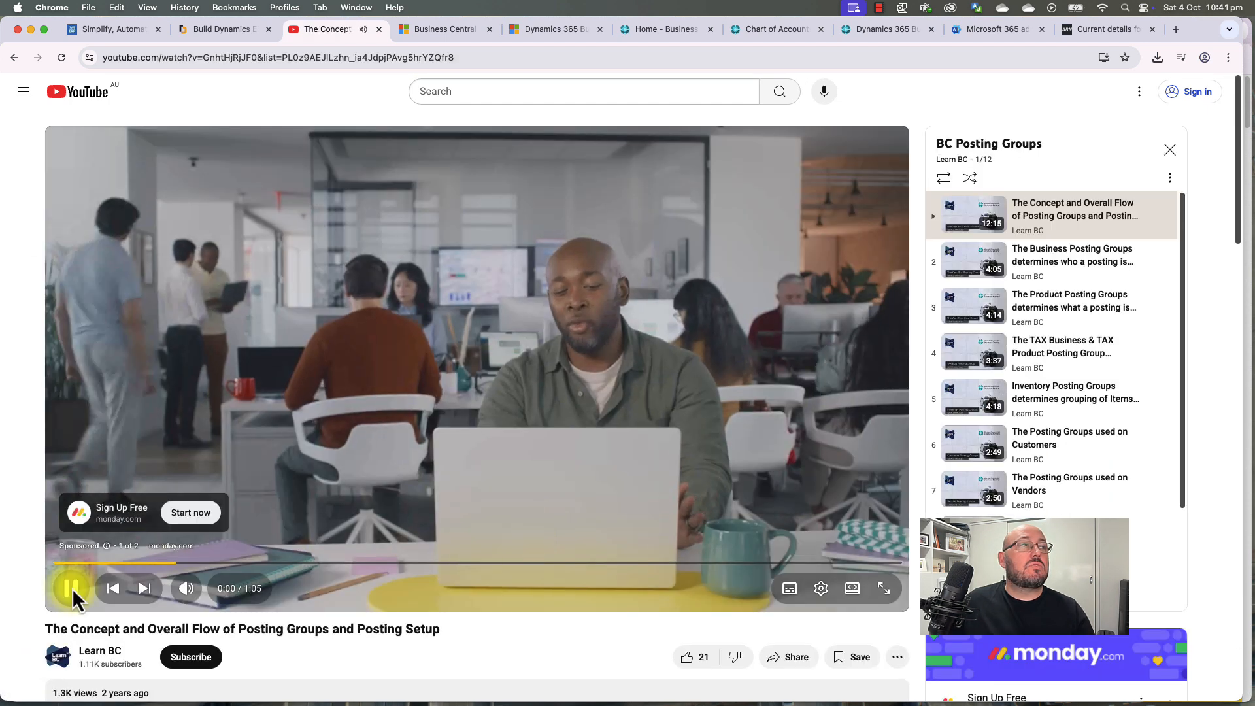
click(72, 589)
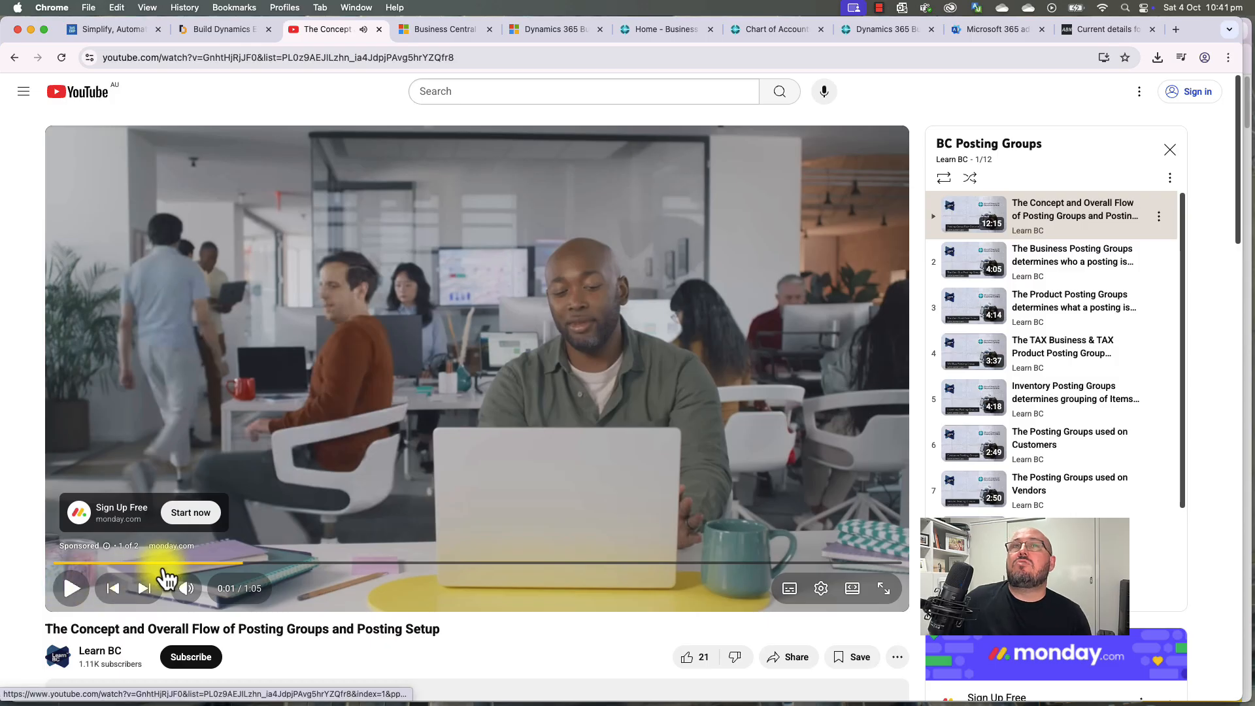
scroll(1133, 373, down, 3)
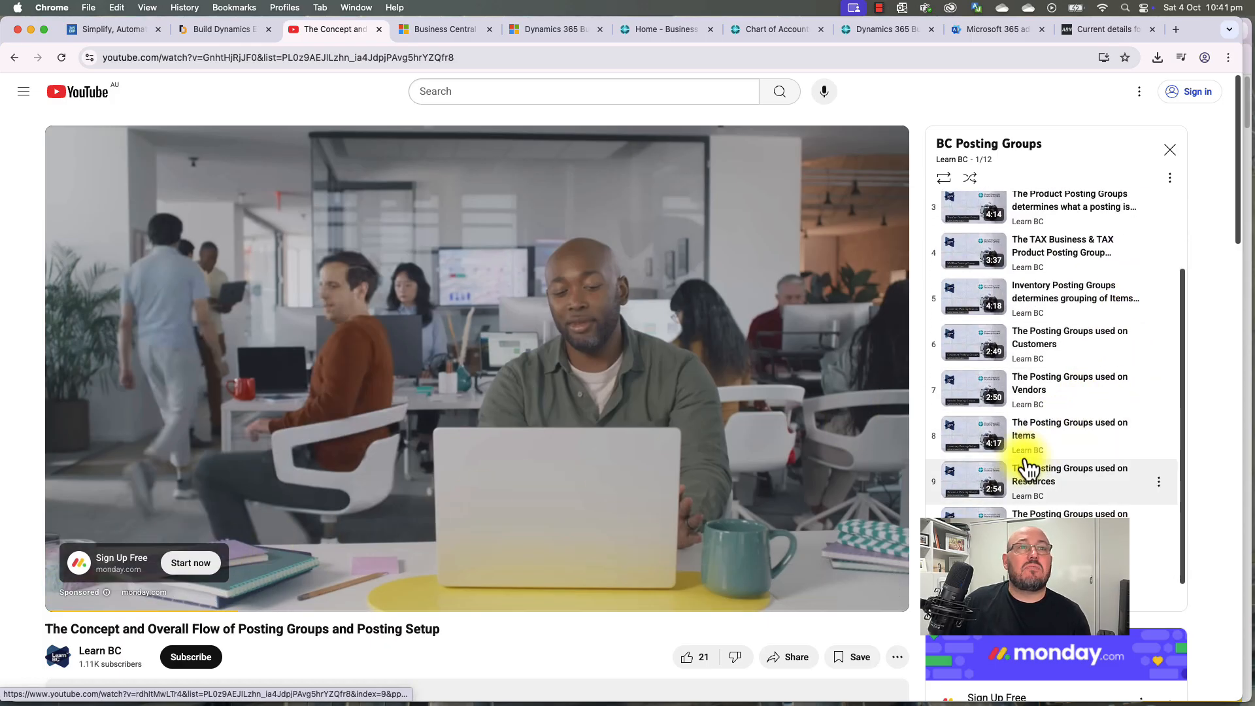
click(658, 34)
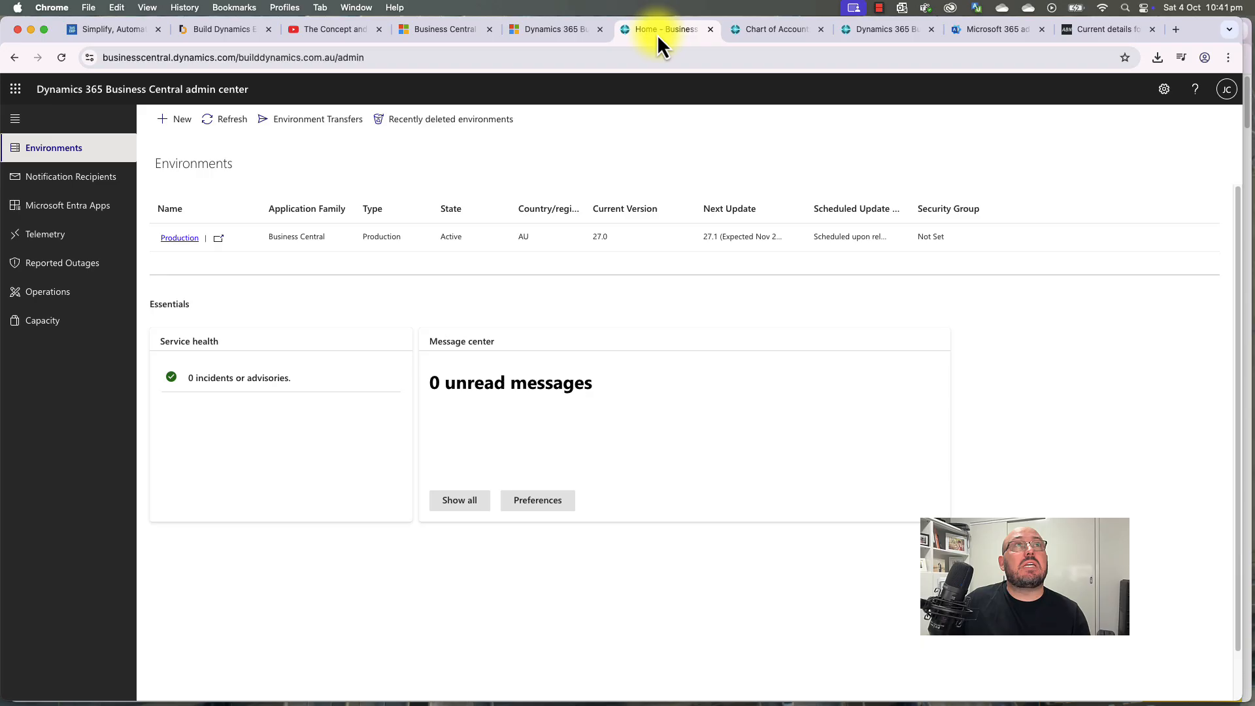
Step: Go to the MASTER TEMPLATE home page and confirm its Customers list is empty
click(759, 32)
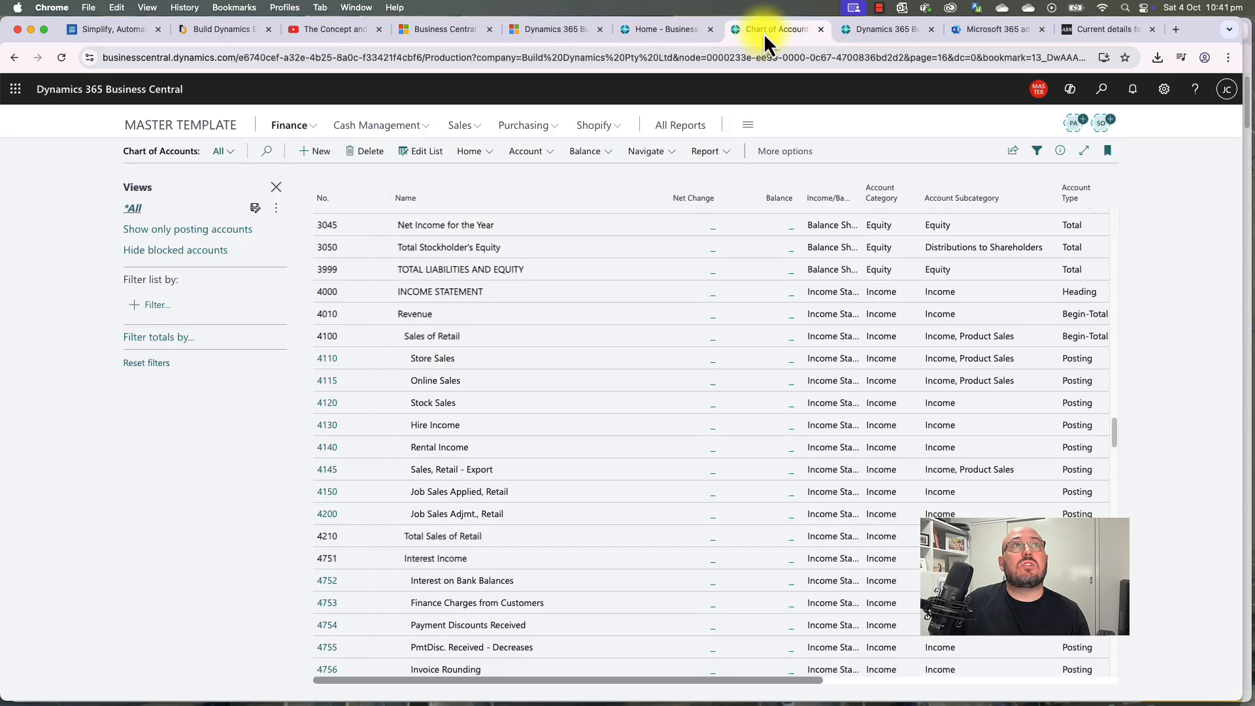
click(205, 128)
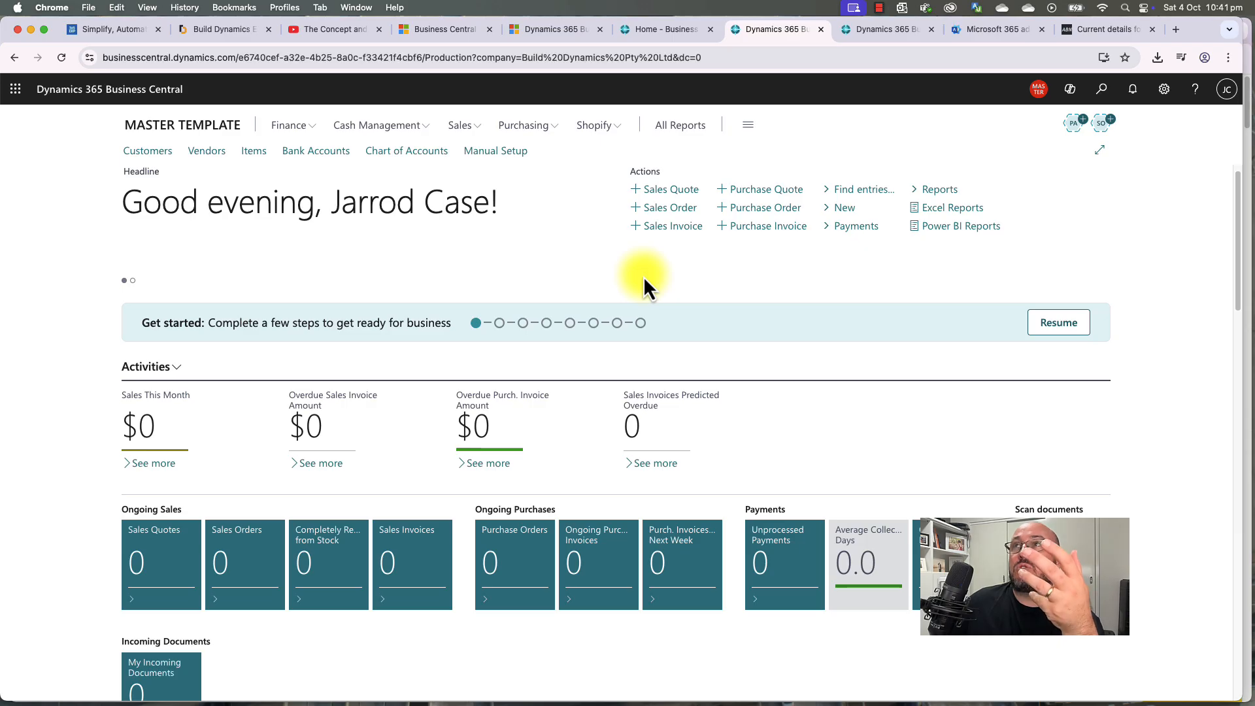
click(156, 152)
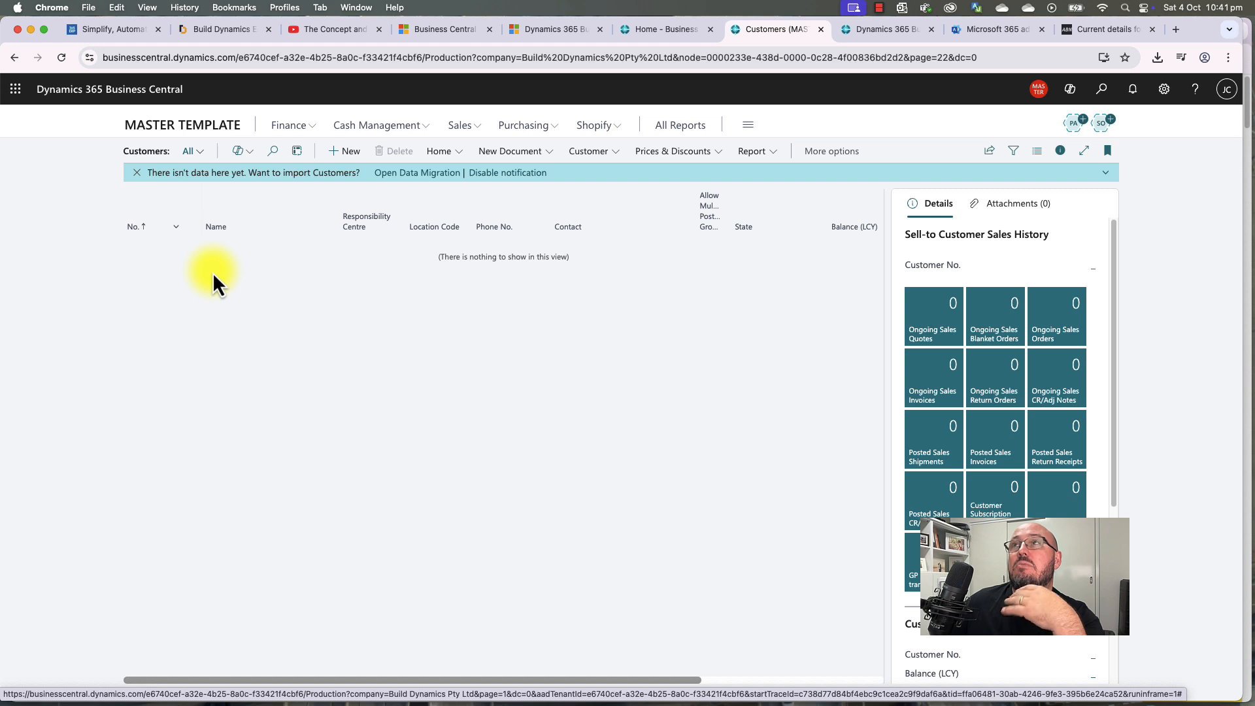
click(203, 125)
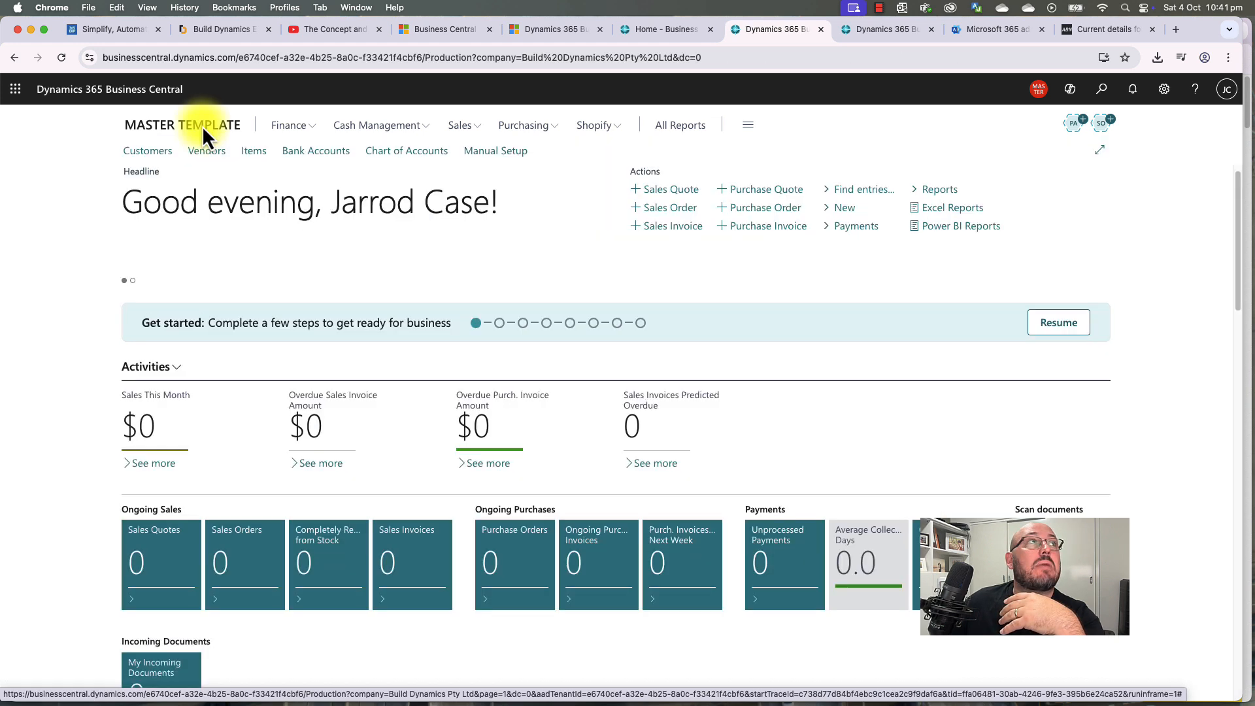
Step: Reopen Customers, pin the Sales menu, and confirm the Items list is empty
click(460, 125)
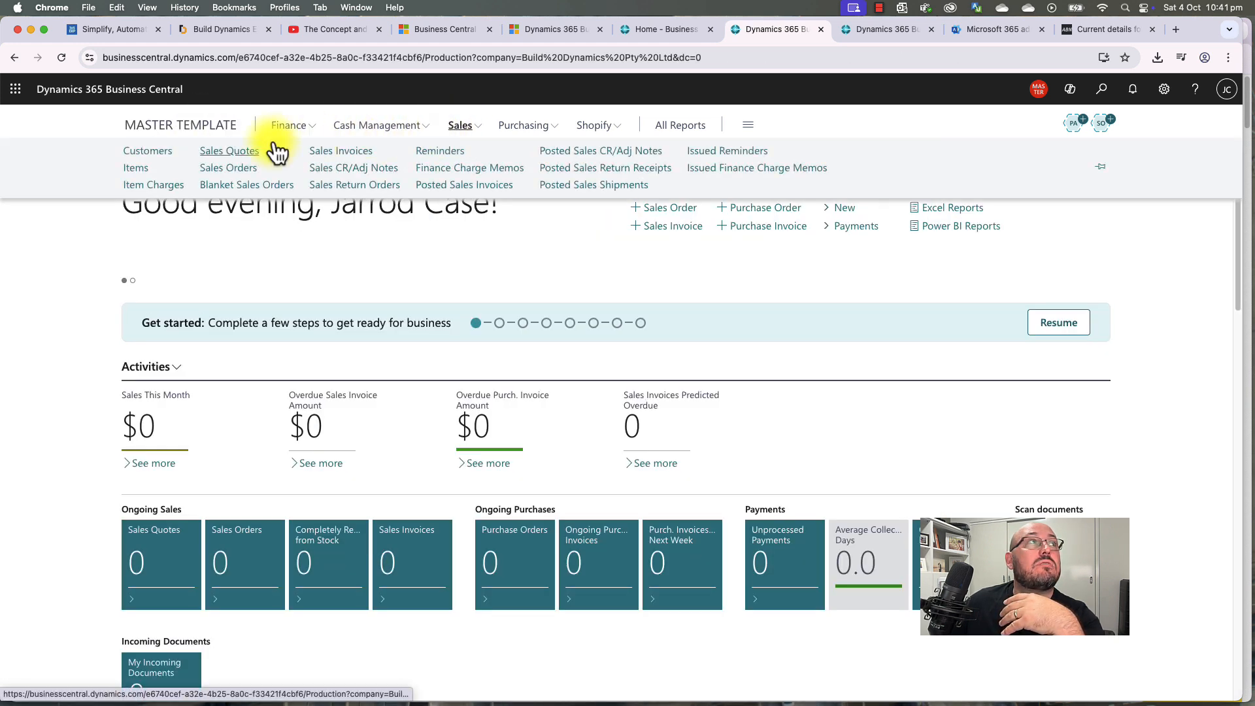
click(151, 151)
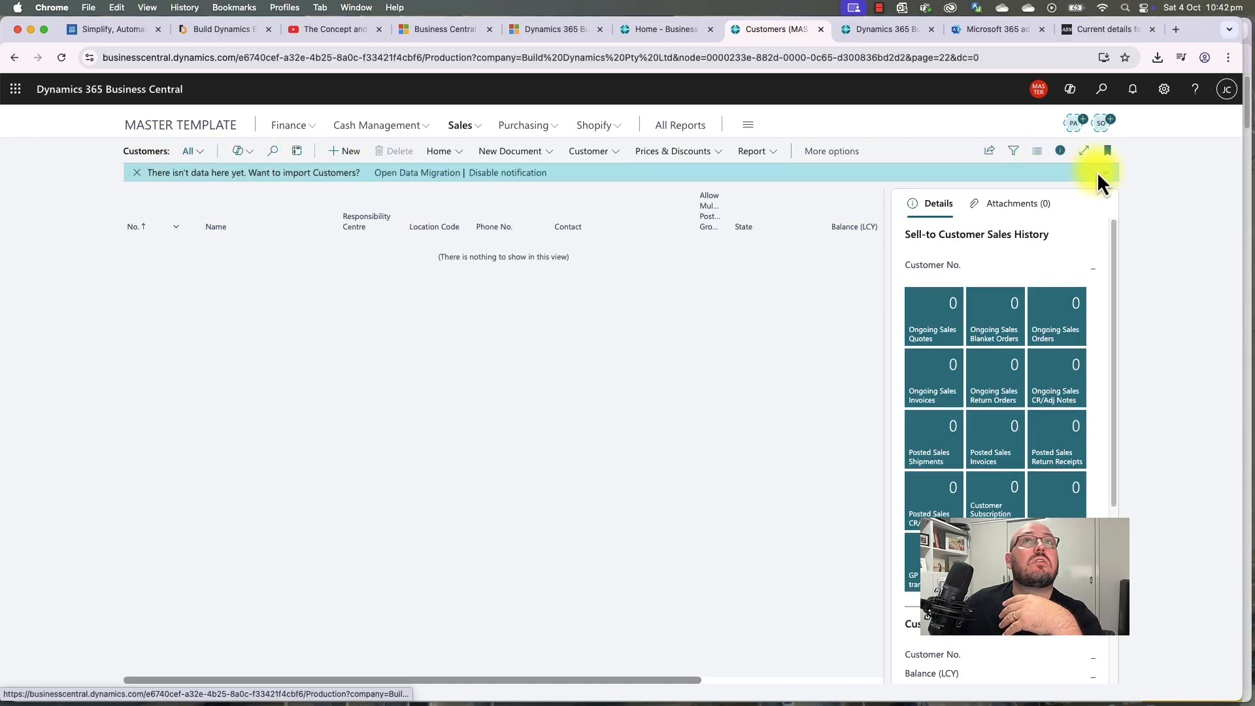
click(461, 128)
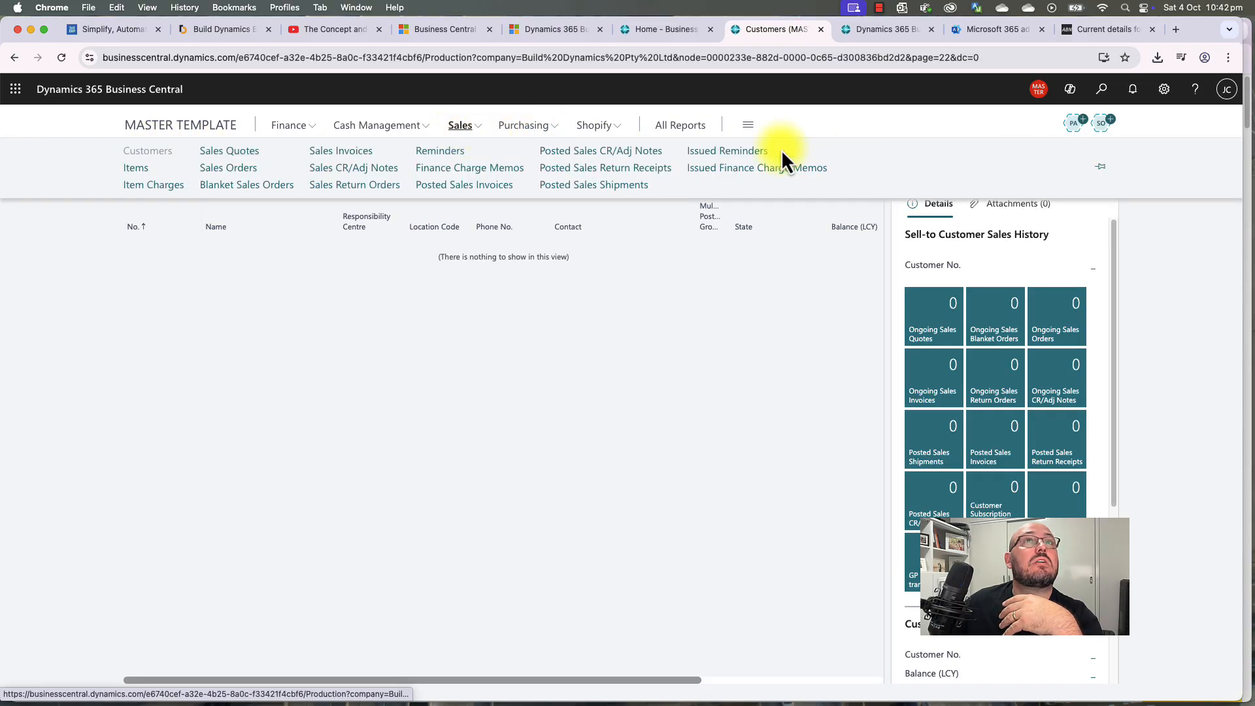
click(1104, 170)
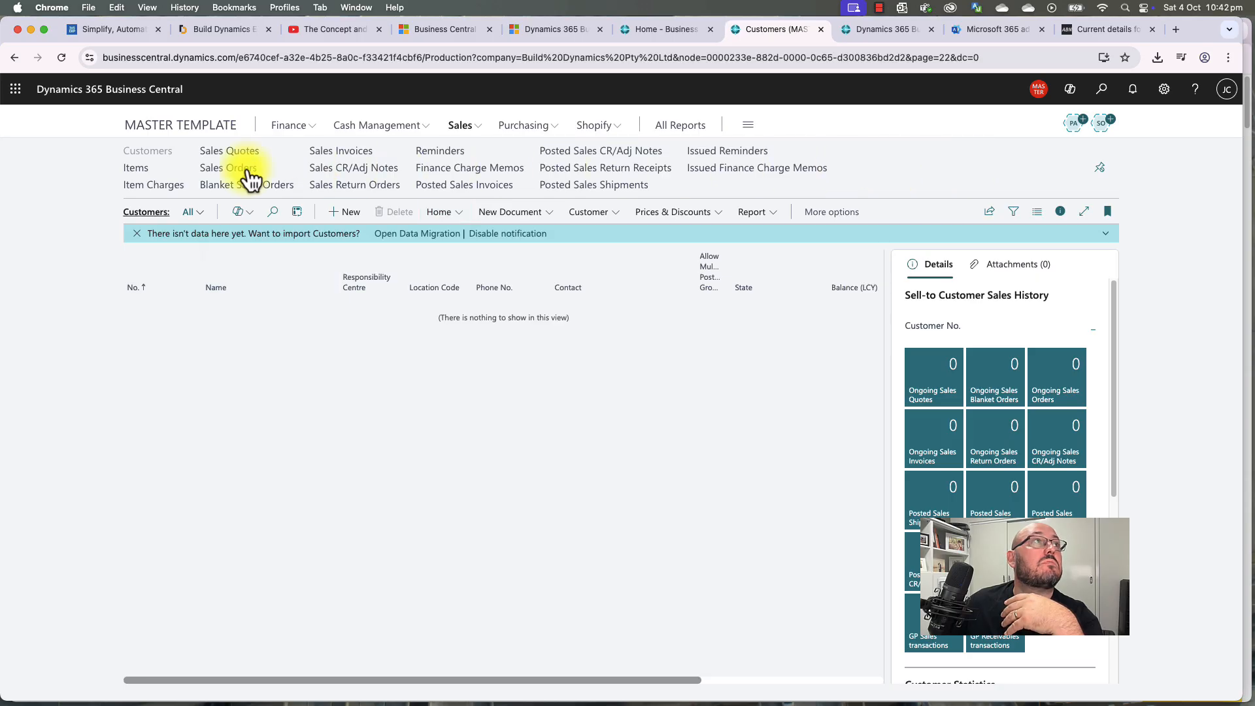
click(141, 169)
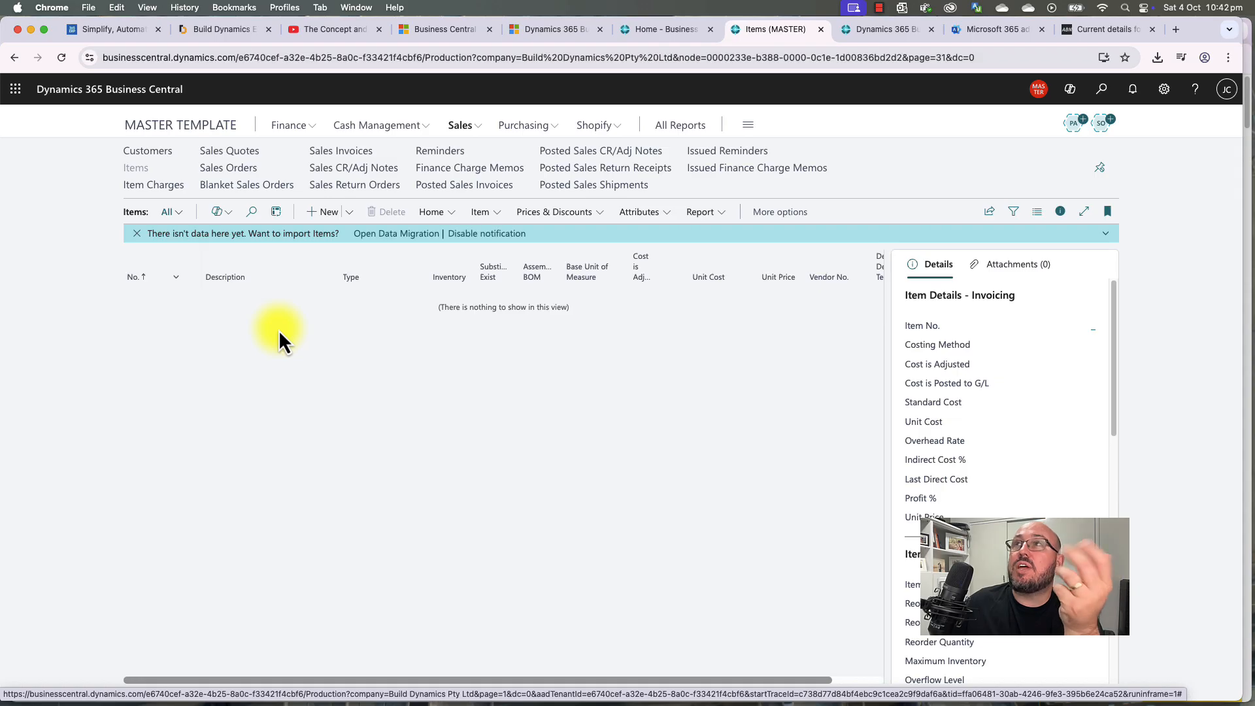
Step: From the home page, search for 'gen setup'
click(195, 128)
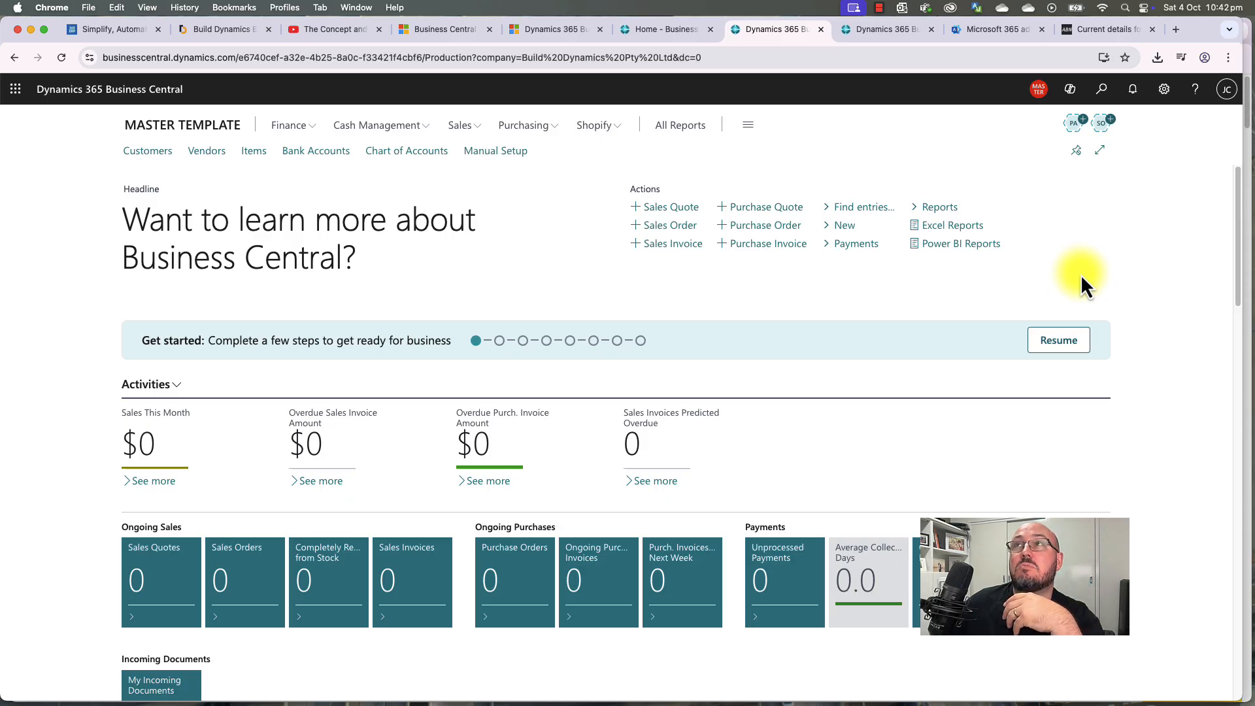
click(1102, 90)
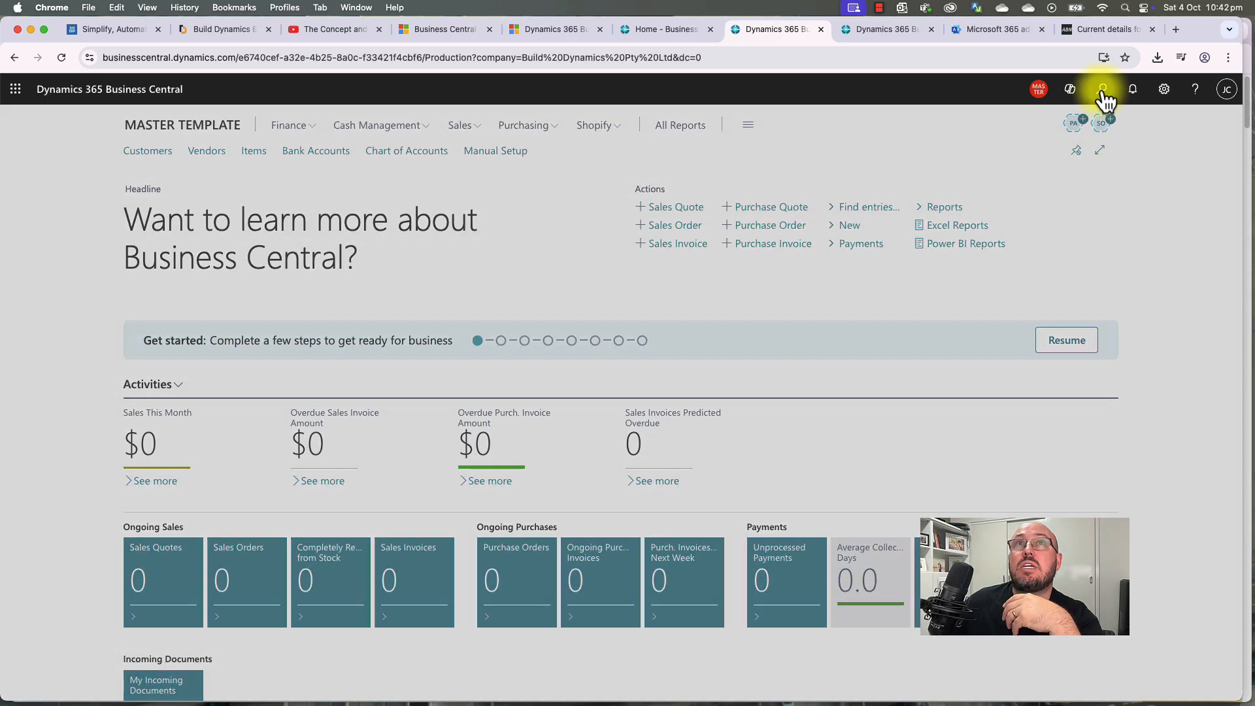
text(gen se)
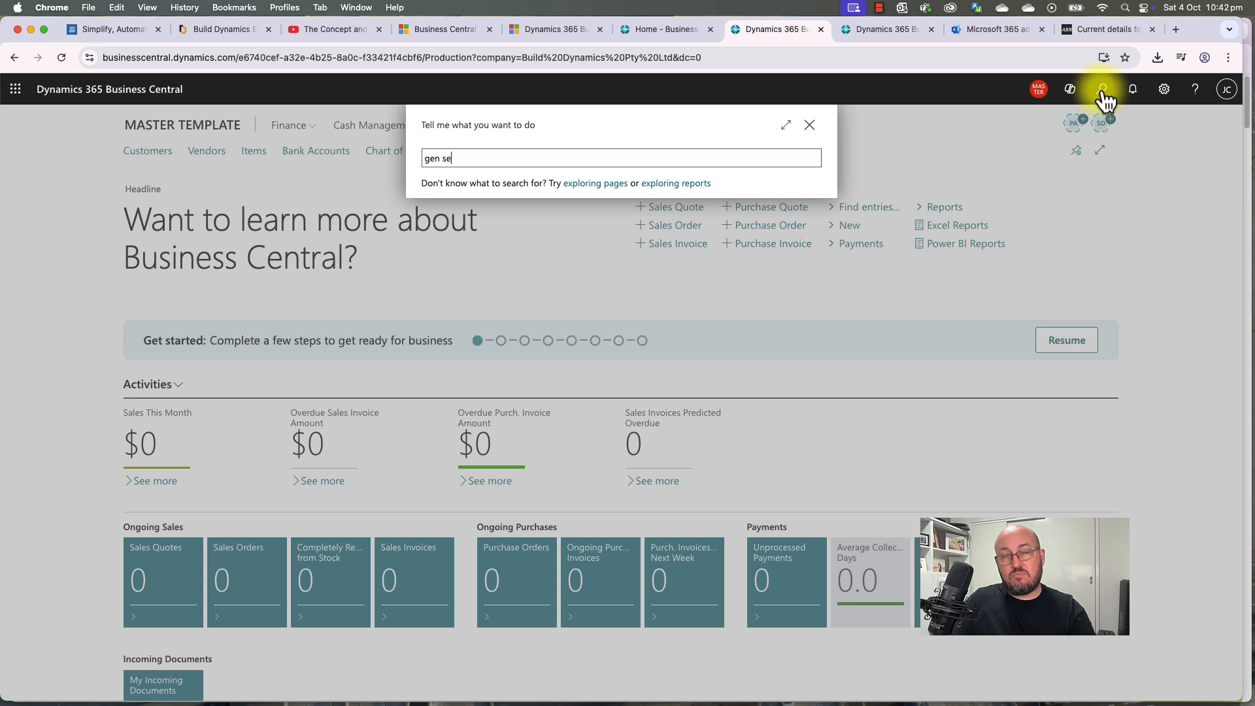
text(tup)
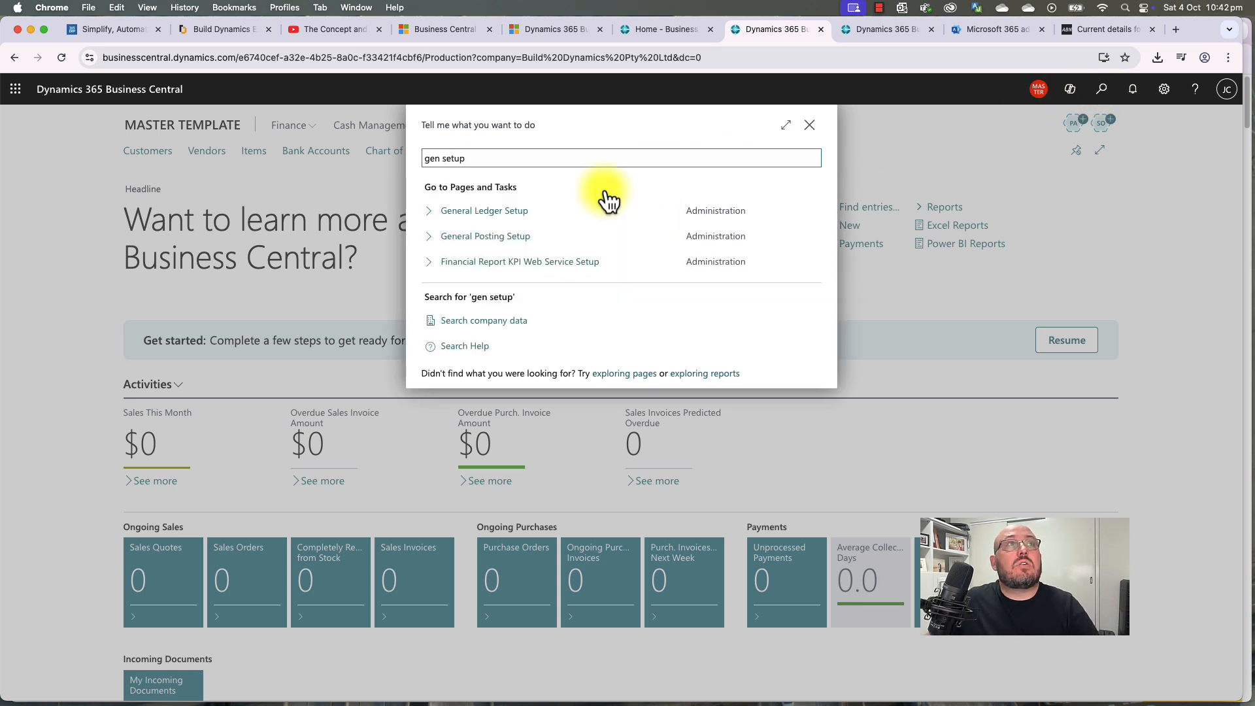
Step: Open General Ledger Setup and show all General and dimension code fields
click(499, 224)
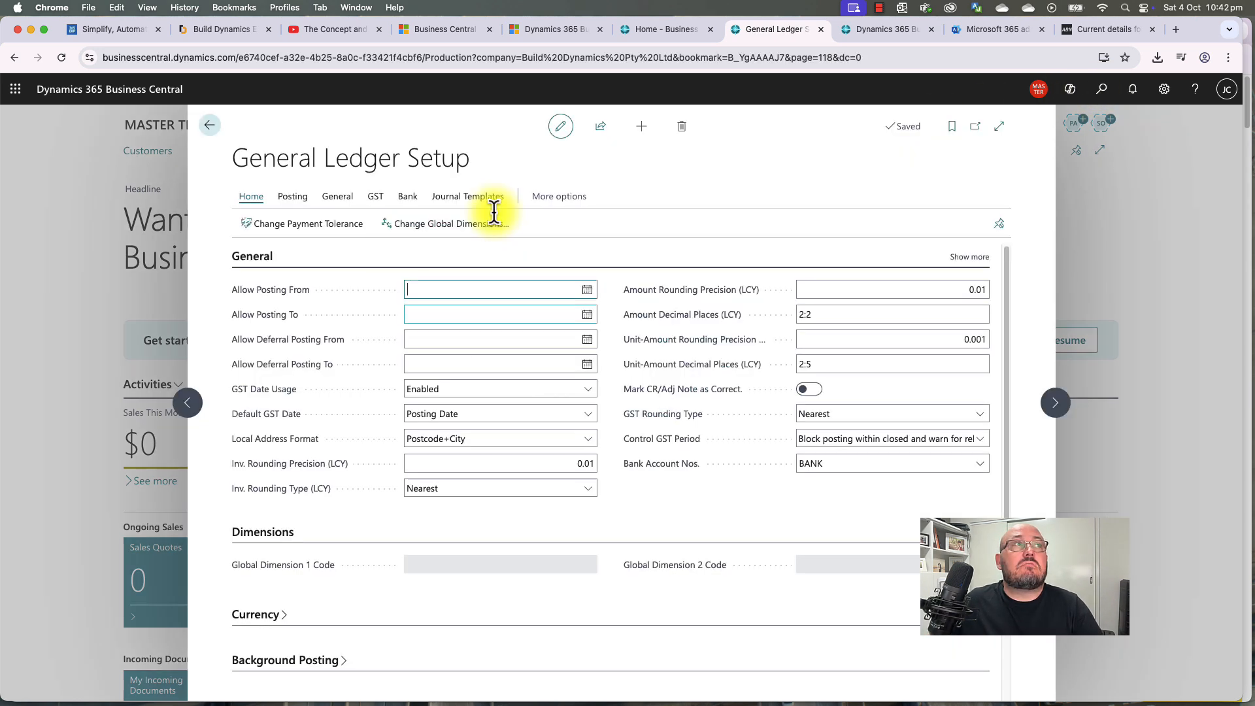
click(968, 257)
click(528, 358)
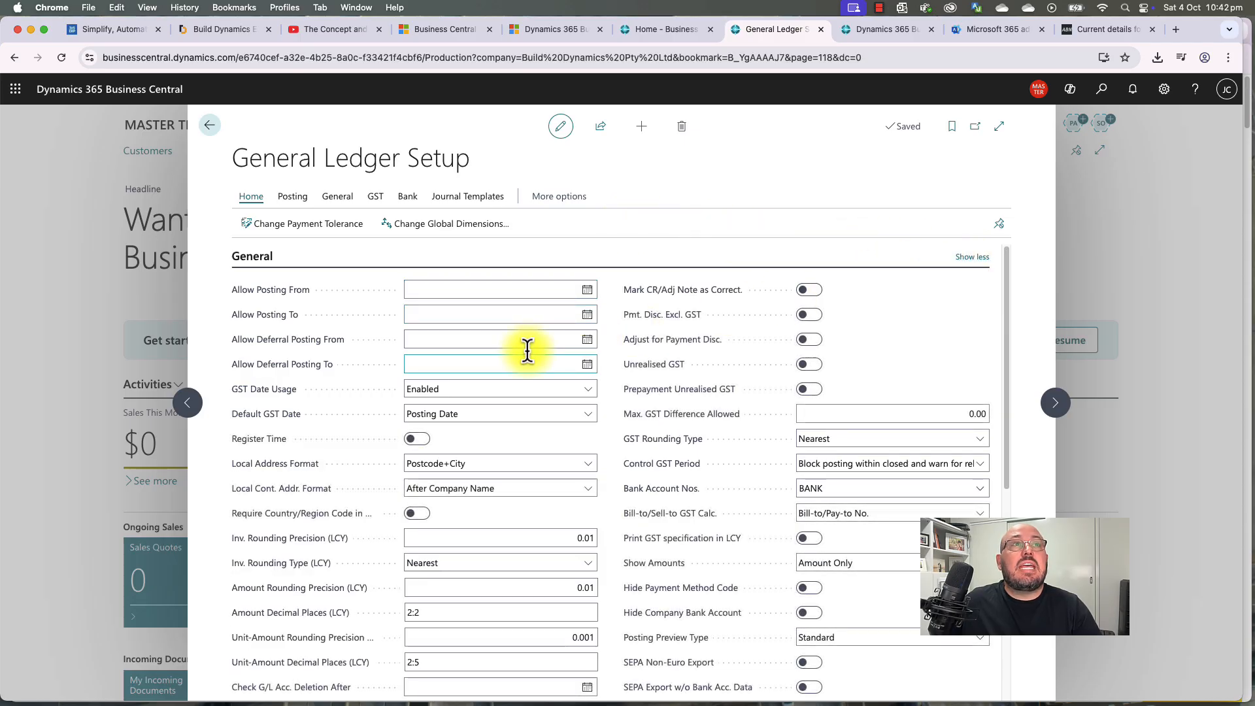
scroll(673, 476, down, 2)
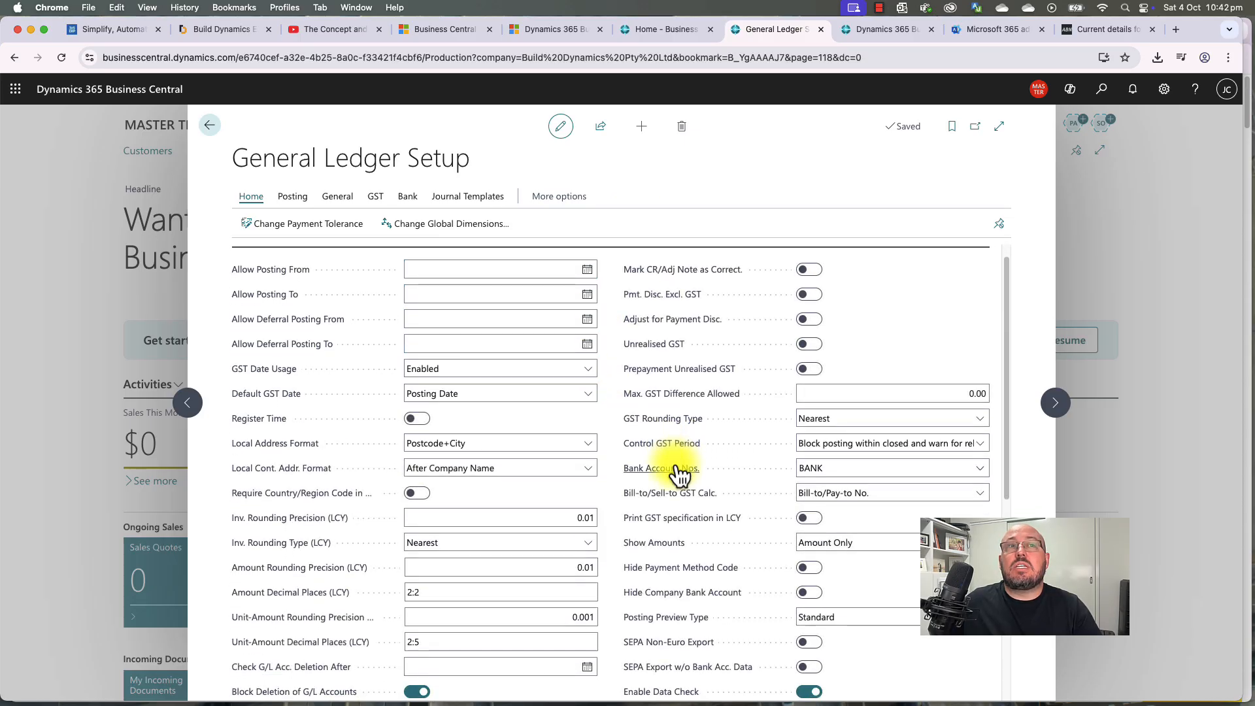
scroll(676, 474, down, 3)
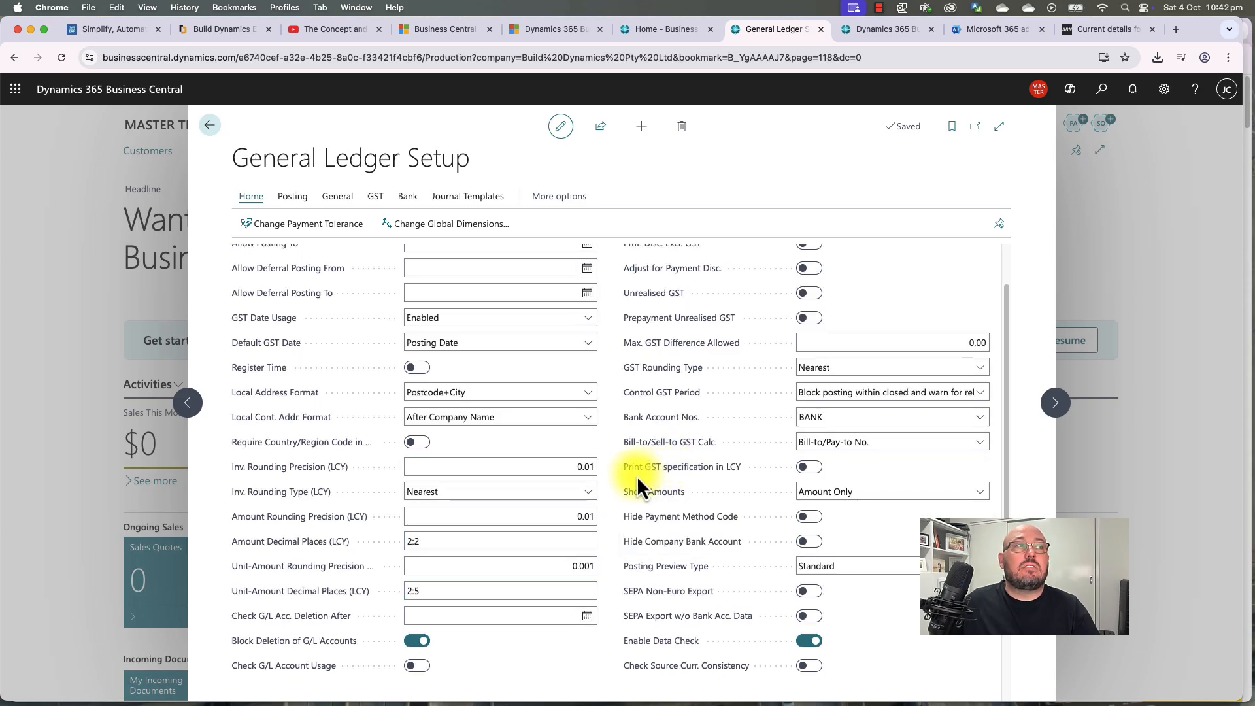
scroll(525, 507, up, 2)
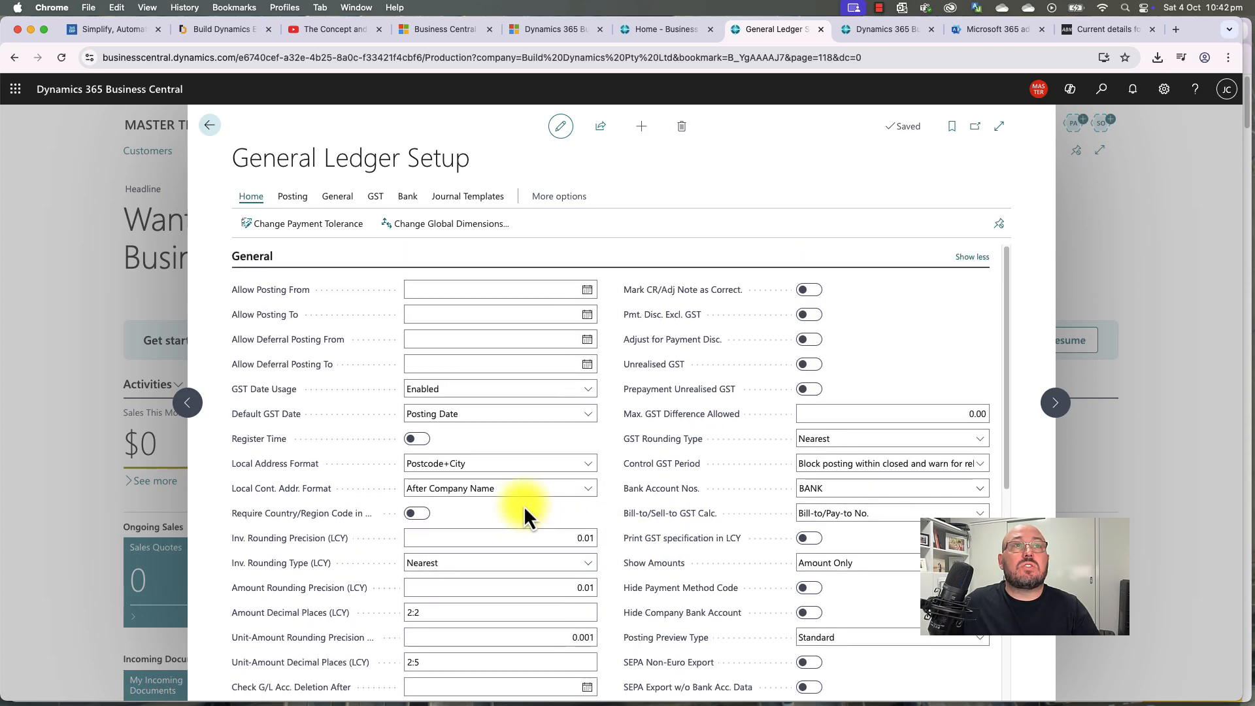
scroll(524, 507, down, 6)
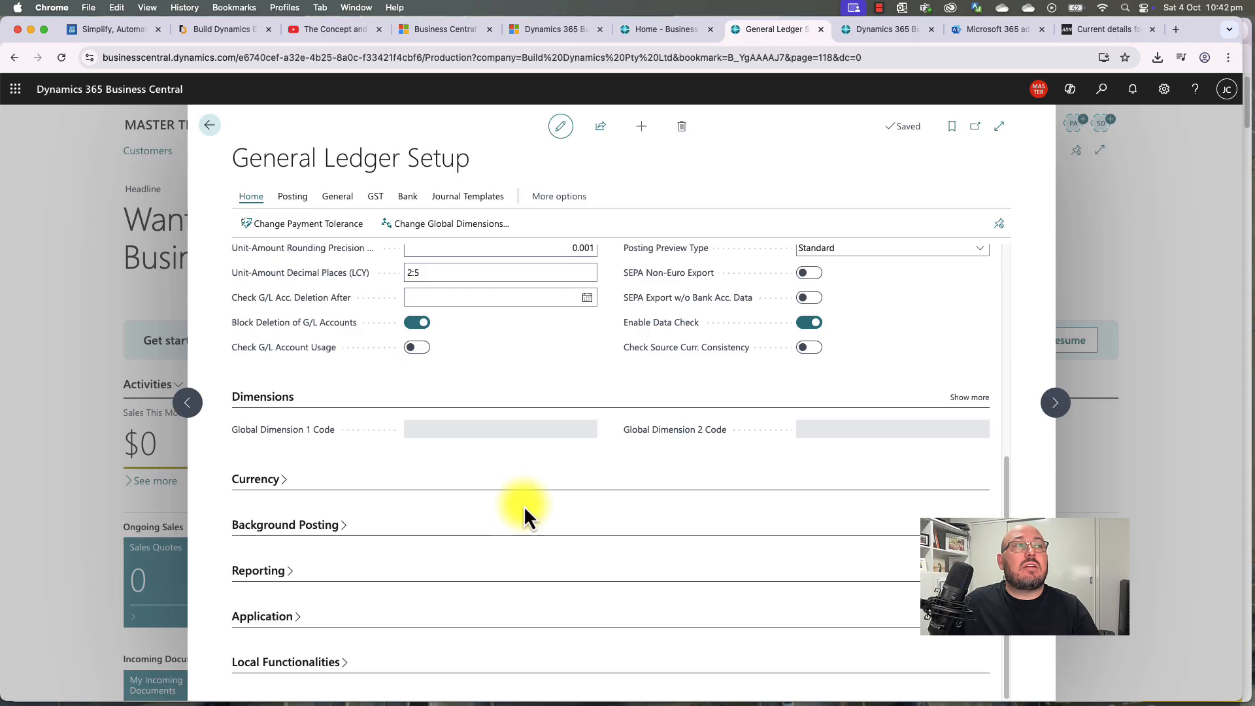
click(965, 400)
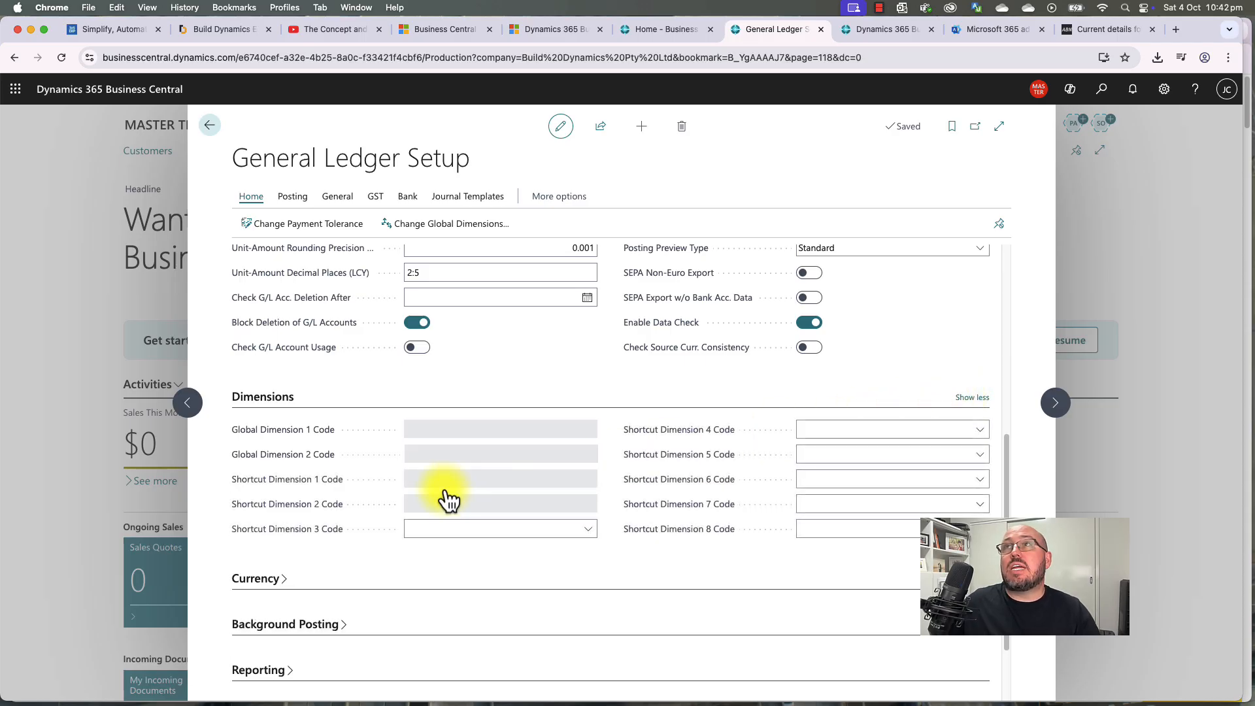
scroll(444, 492, down, 3)
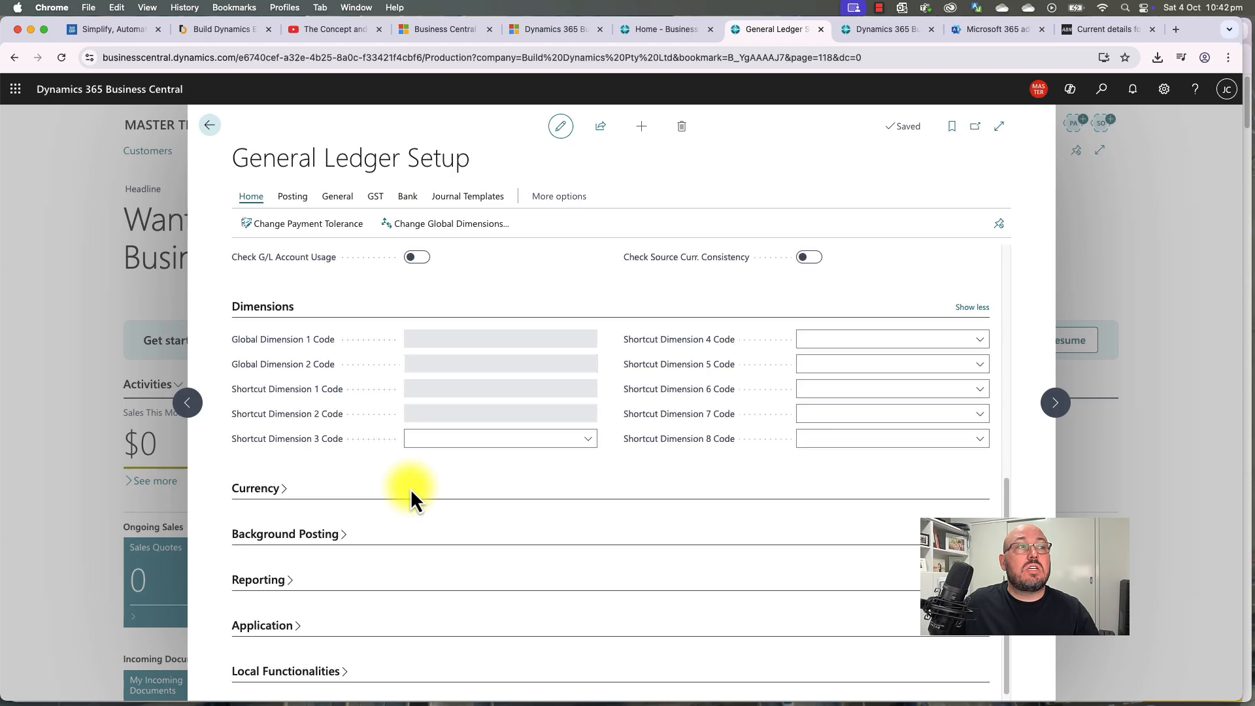
Step: Expand and review the Currency, Application and Local Functionalities sections, then close the setup page
click(260, 484)
scroll(276, 621, down, 1)
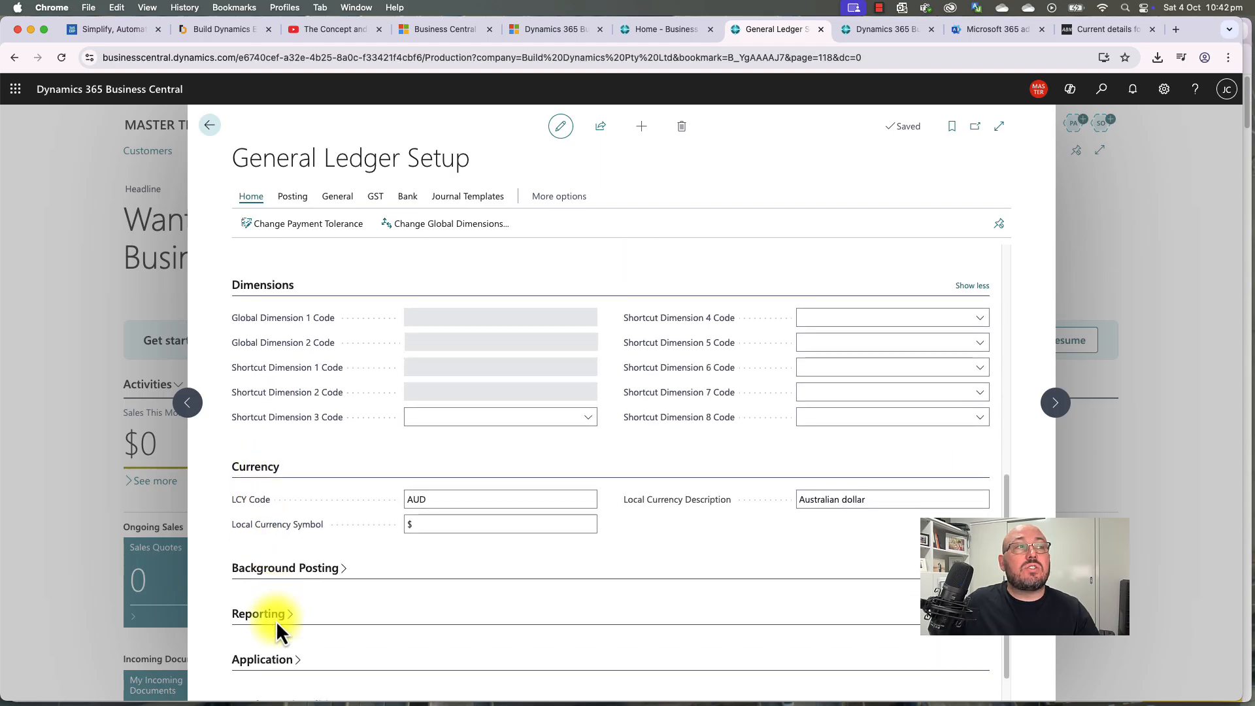
click(276, 621)
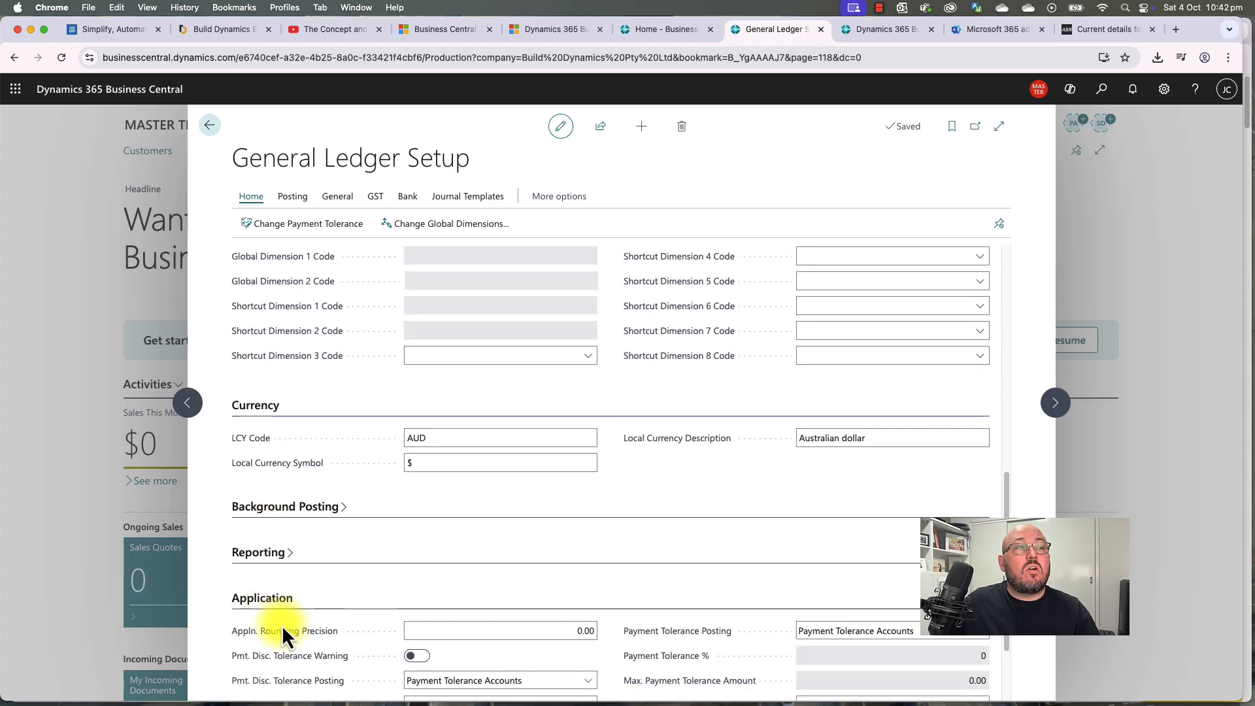
click(323, 664)
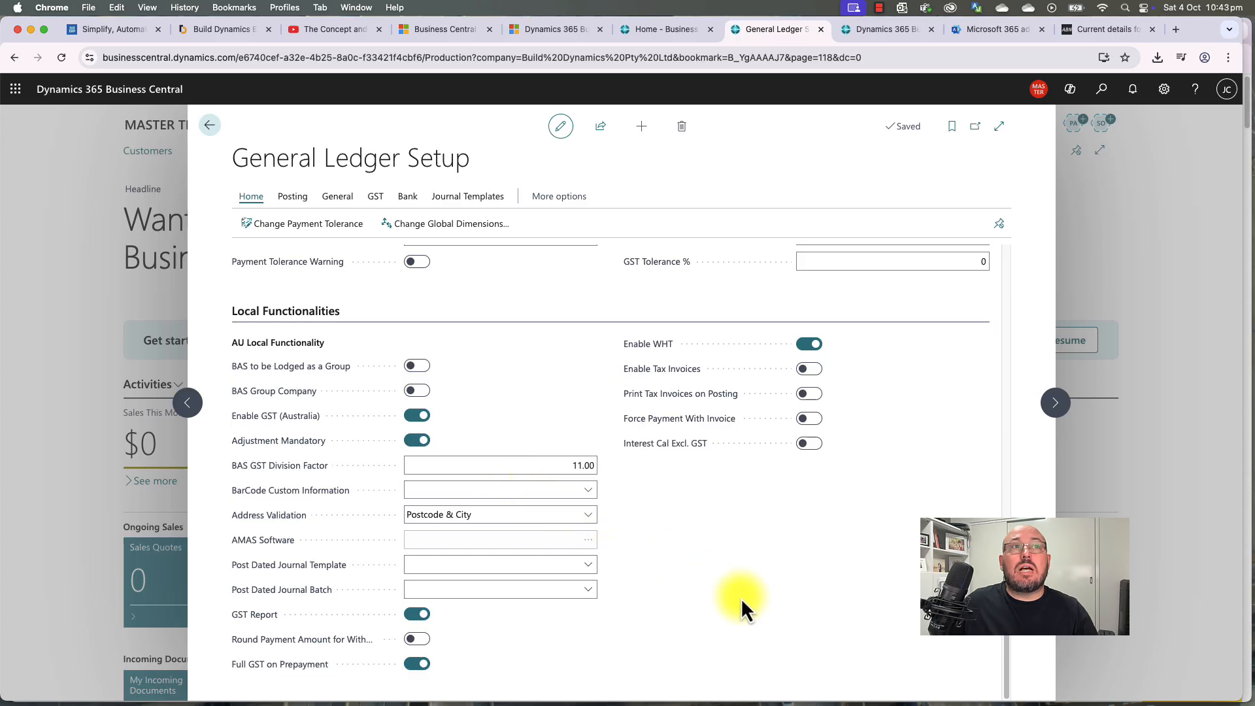
click(249, 311)
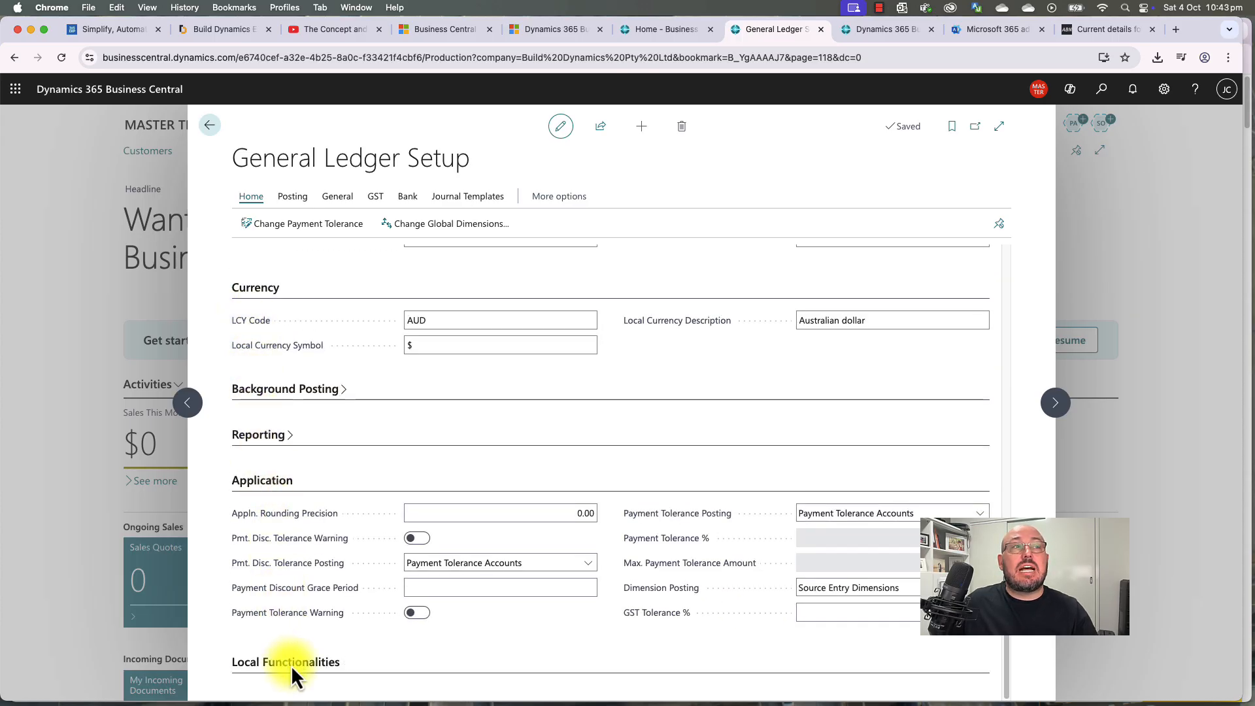
click(292, 664)
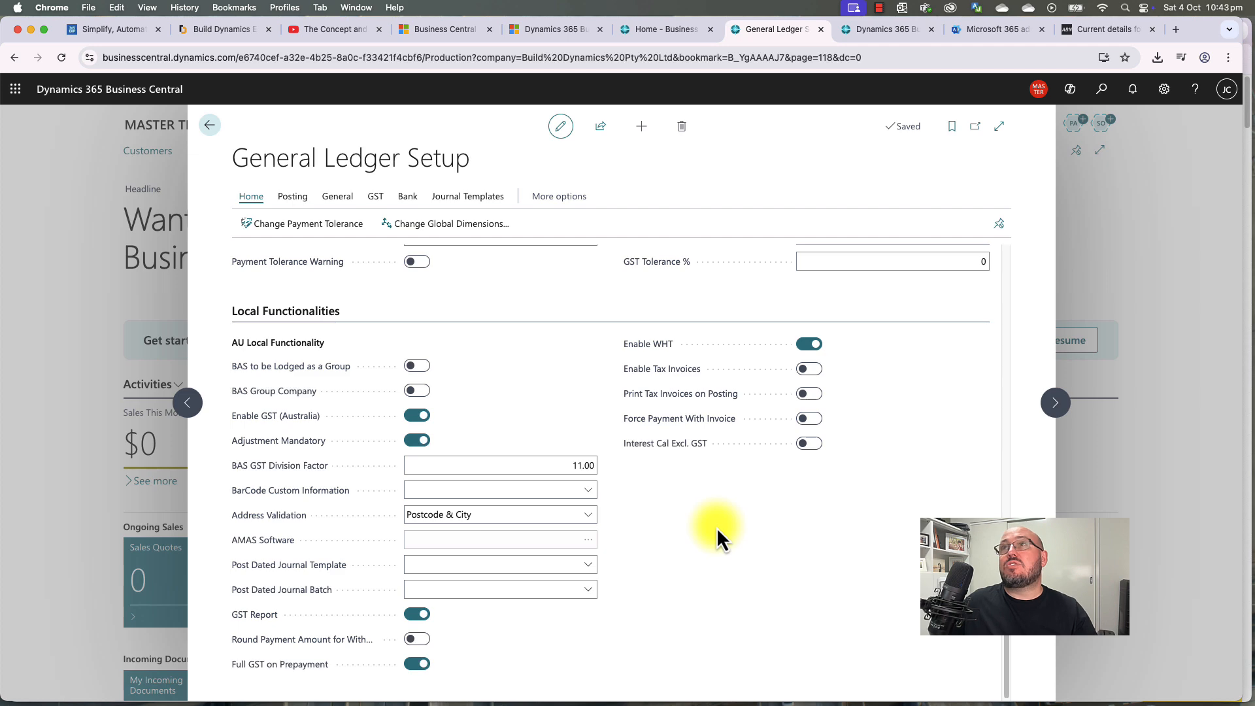
scroll(716, 527, up, 16)
scroll(716, 528, down, 6)
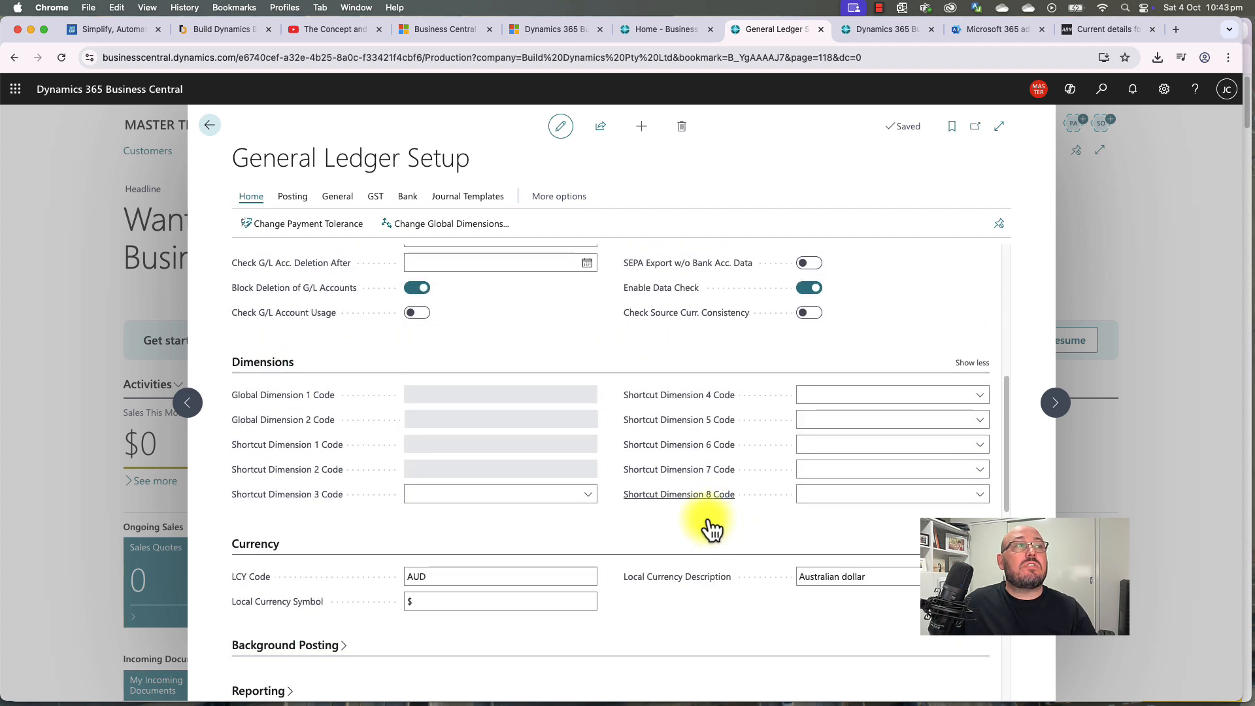
click(206, 128)
click(1102, 90)
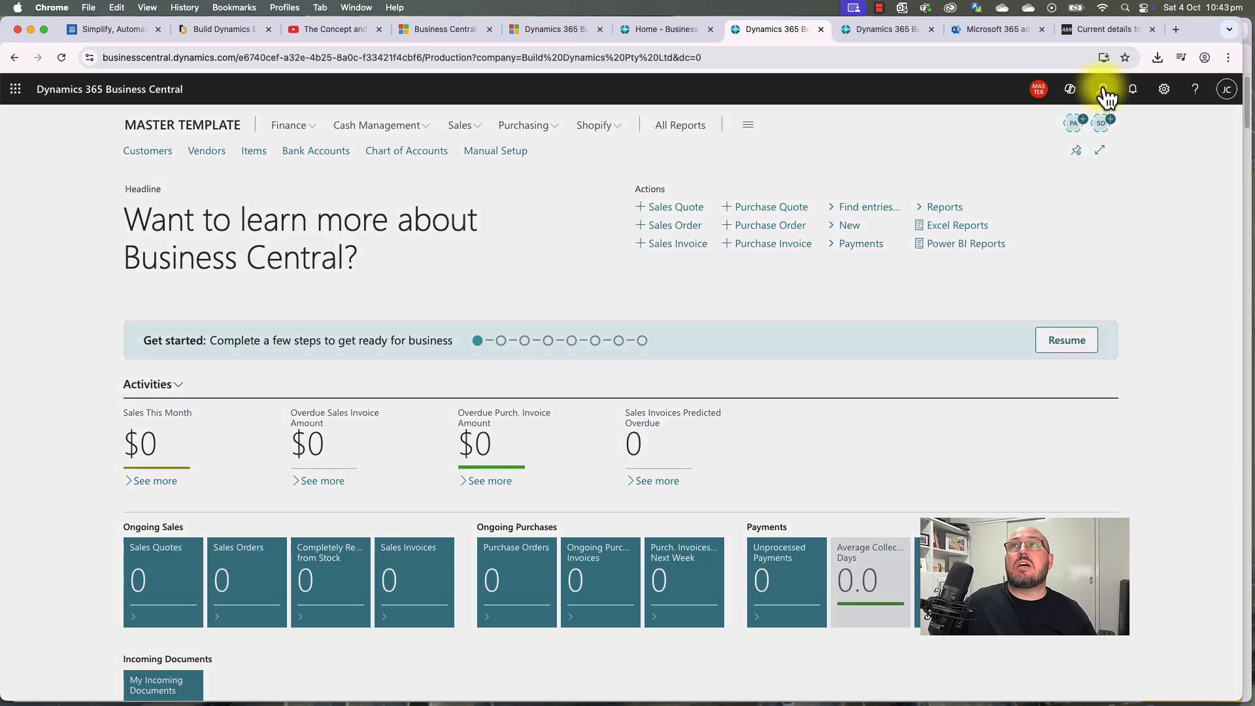
text(sales &)
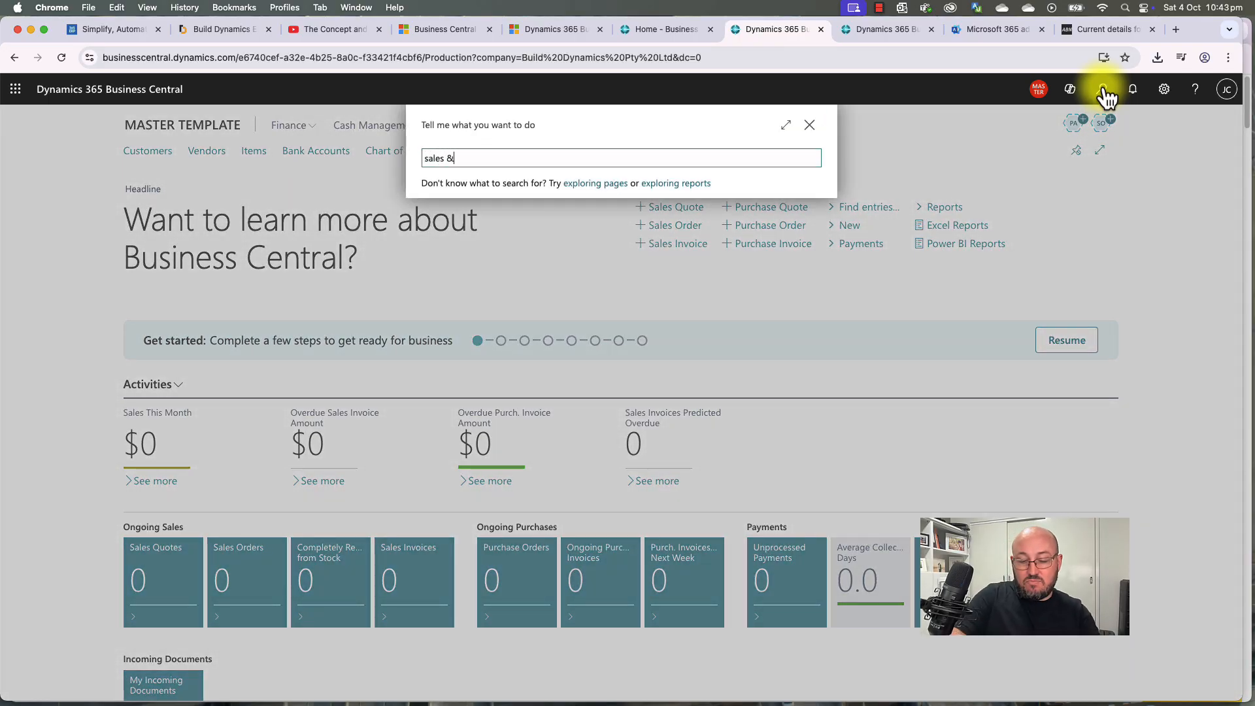
text( rec)
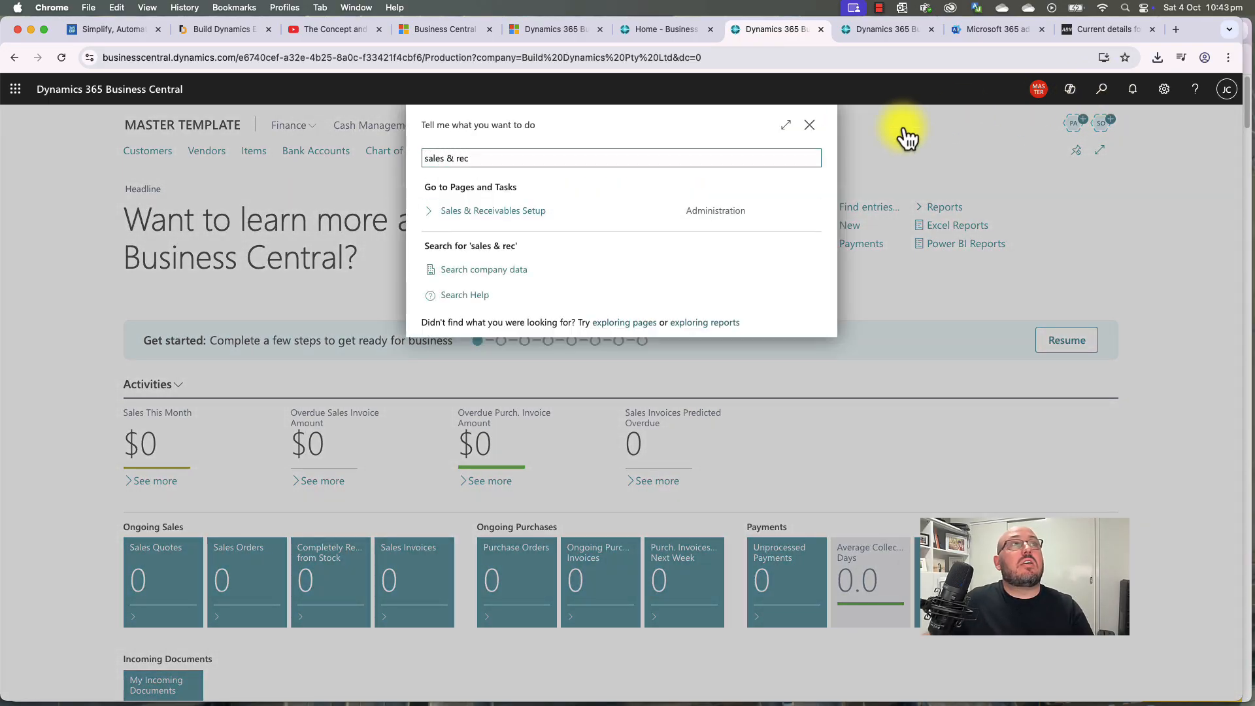
click(493, 212)
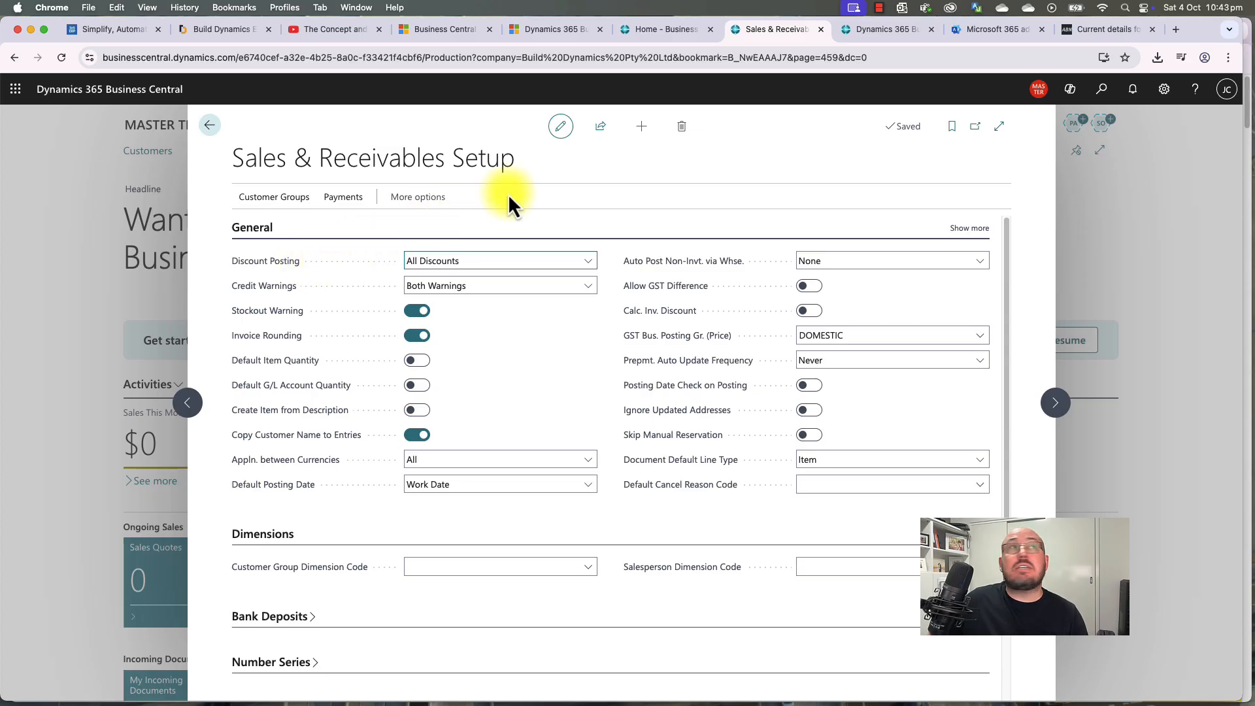
click(210, 126)
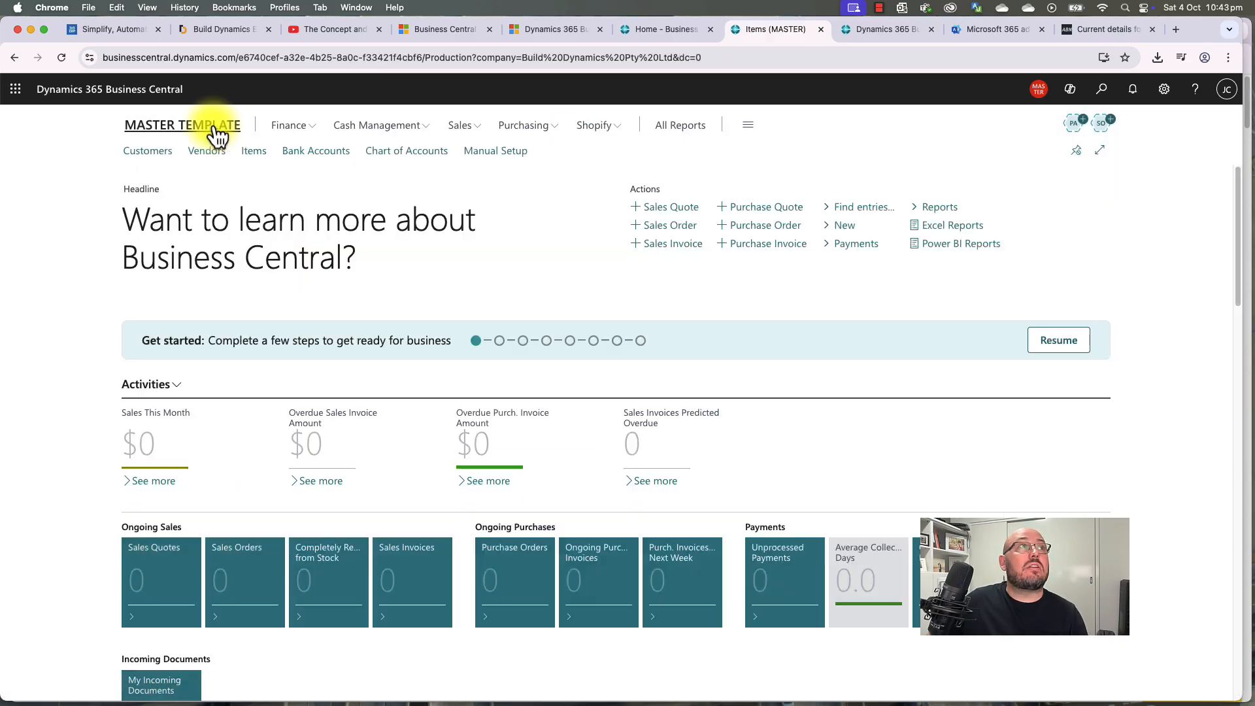
click(509, 155)
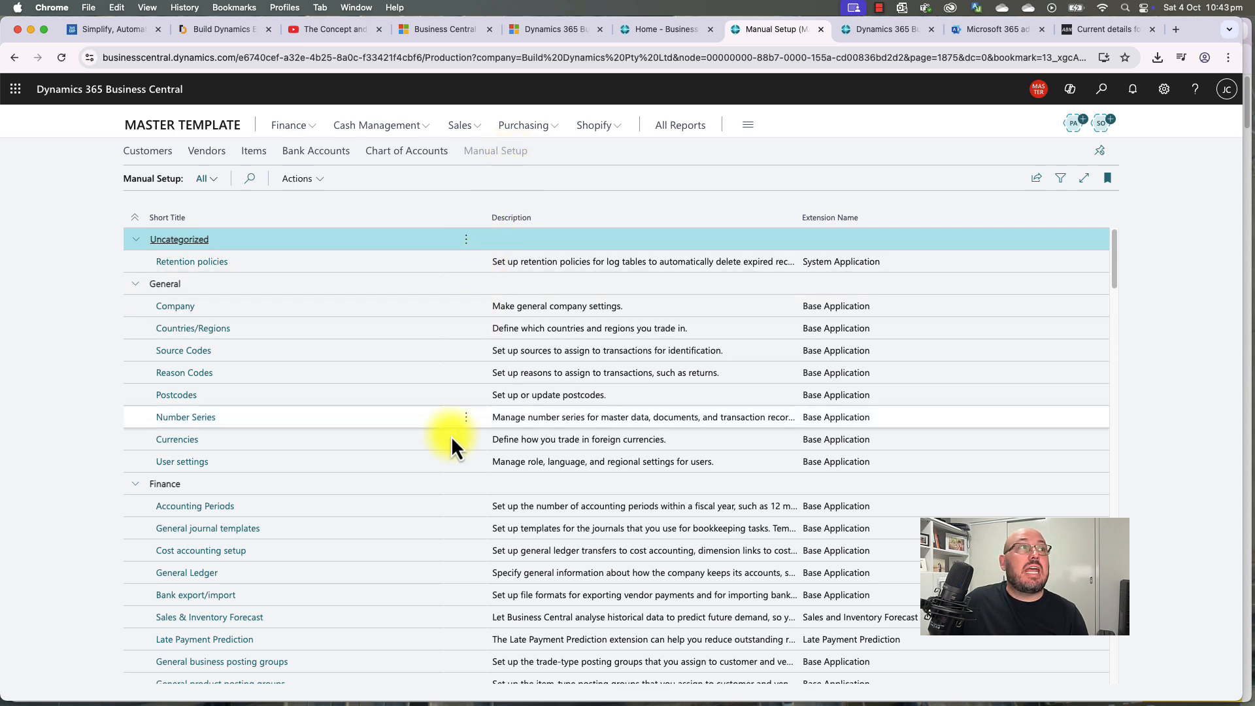
scroll(445, 466, down, 7)
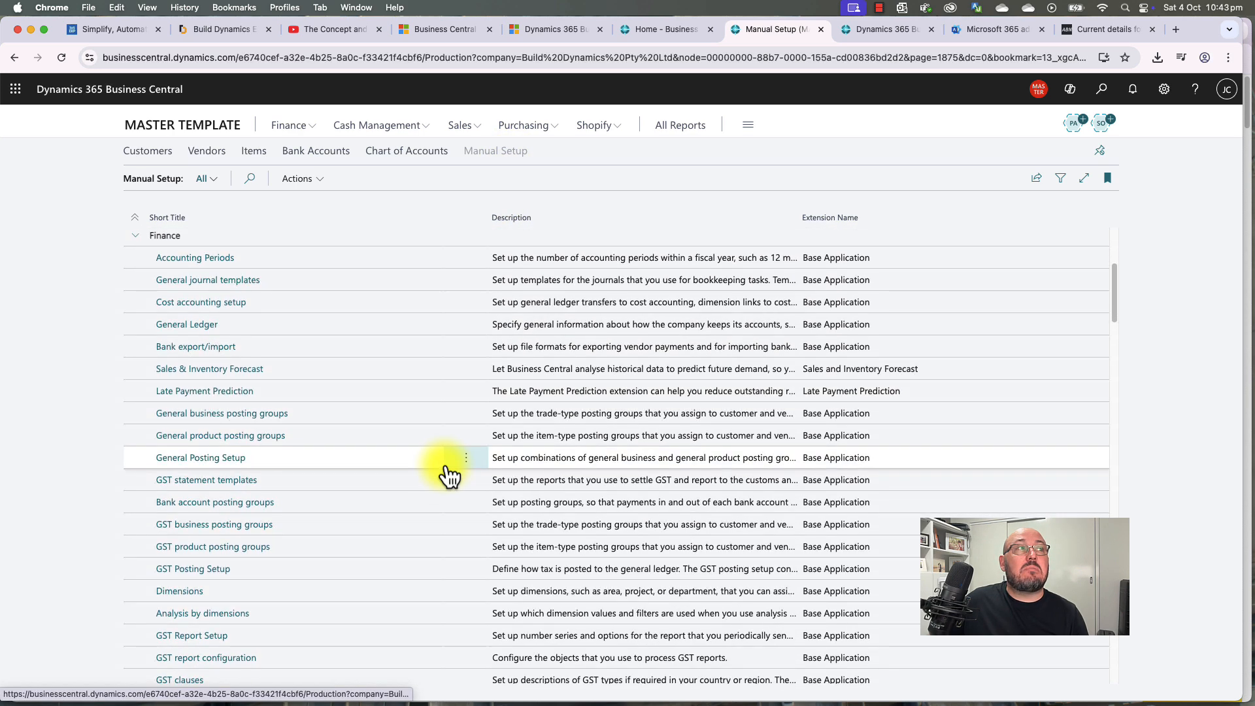
scroll(444, 466, down, 1)
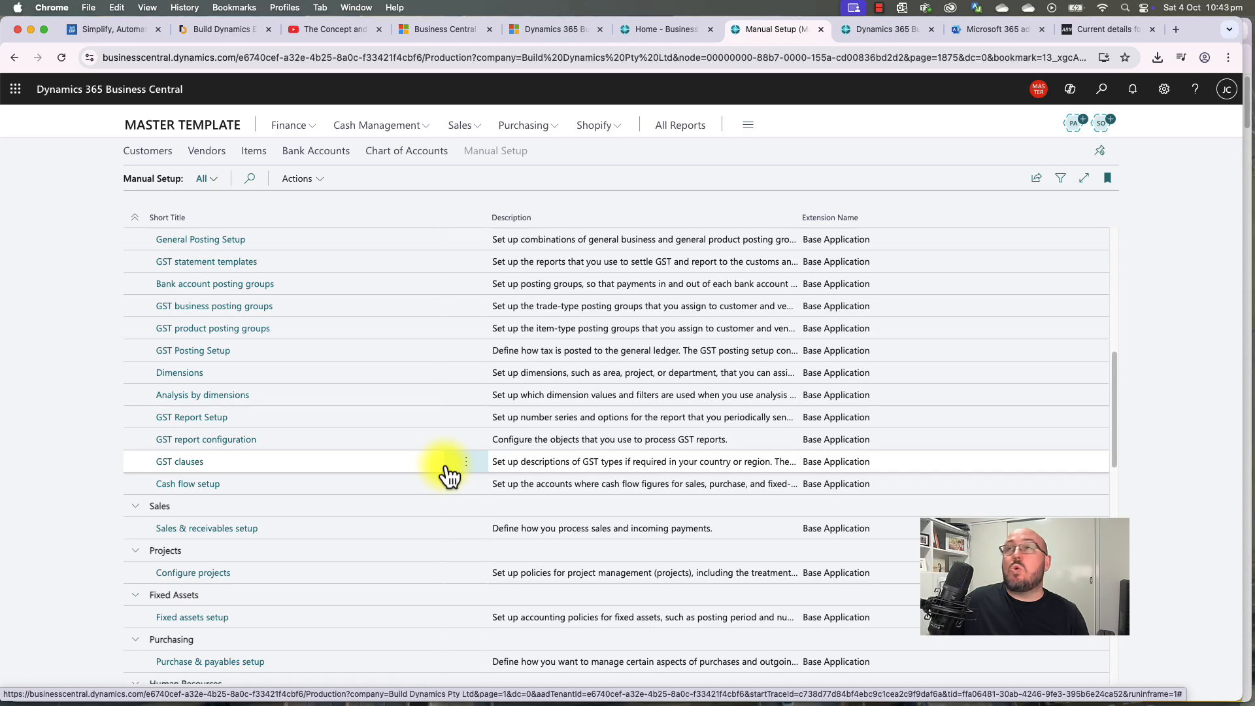
scroll(447, 468, up, 8)
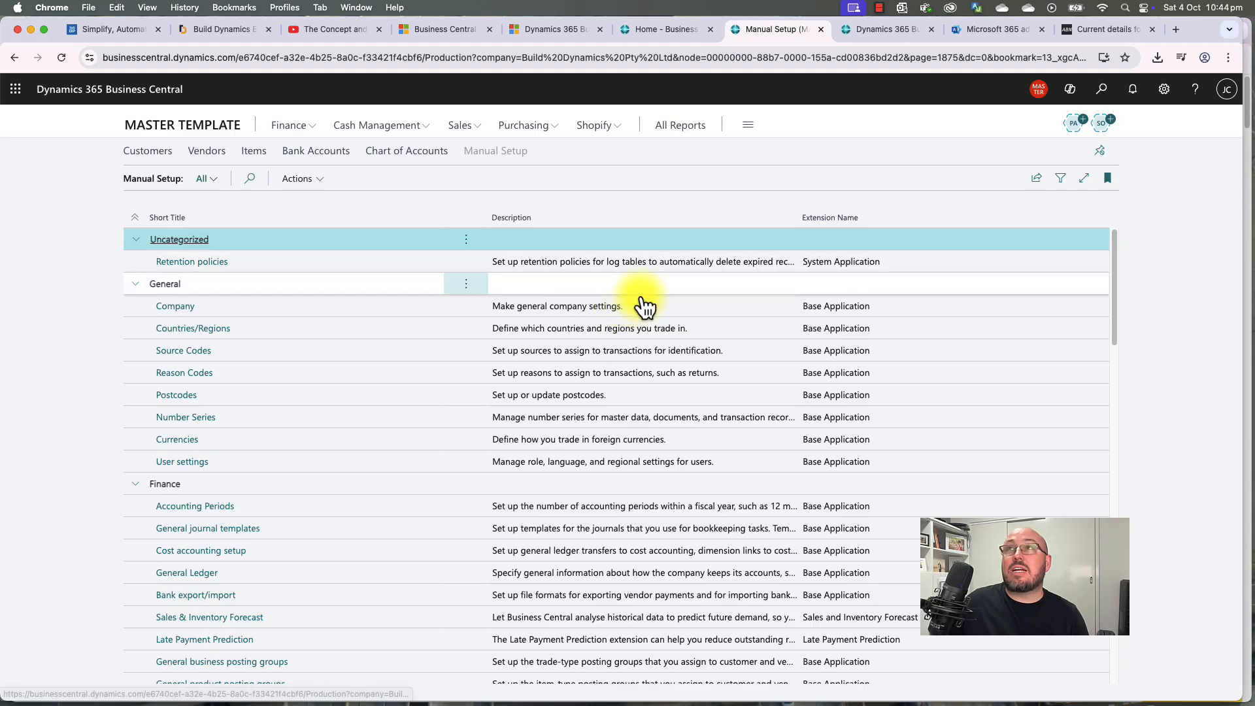
click(1036, 184)
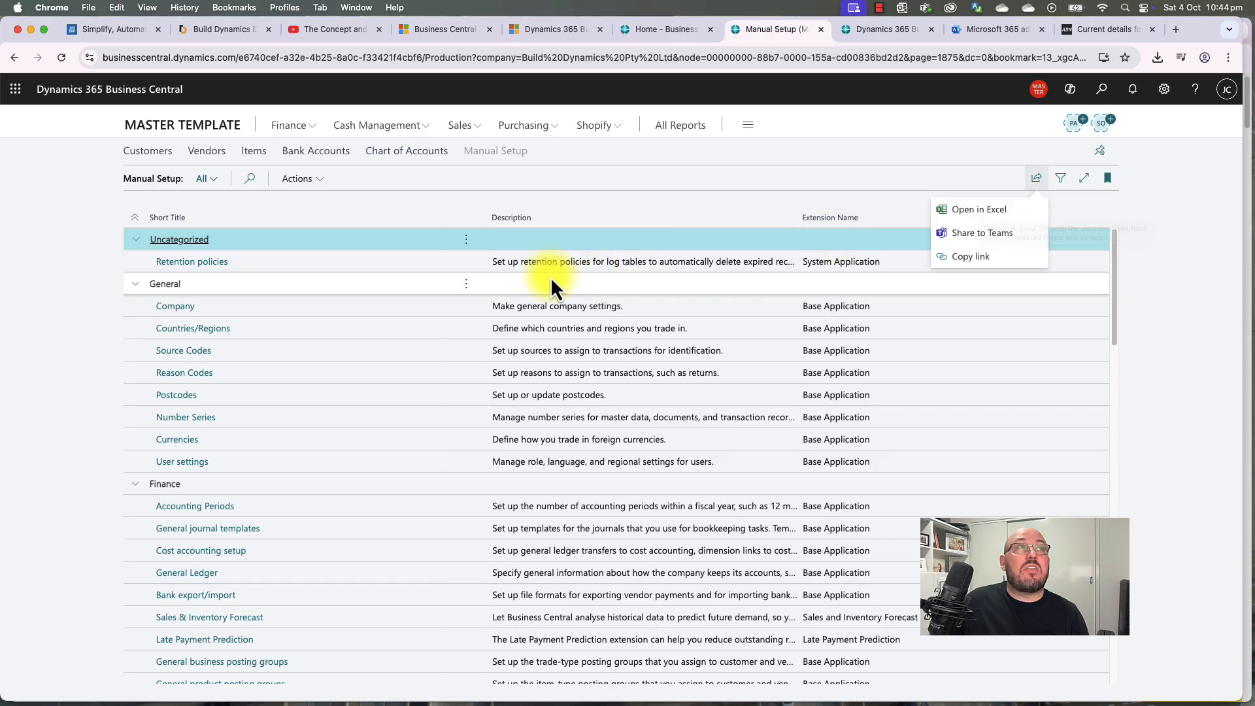
click(553, 324)
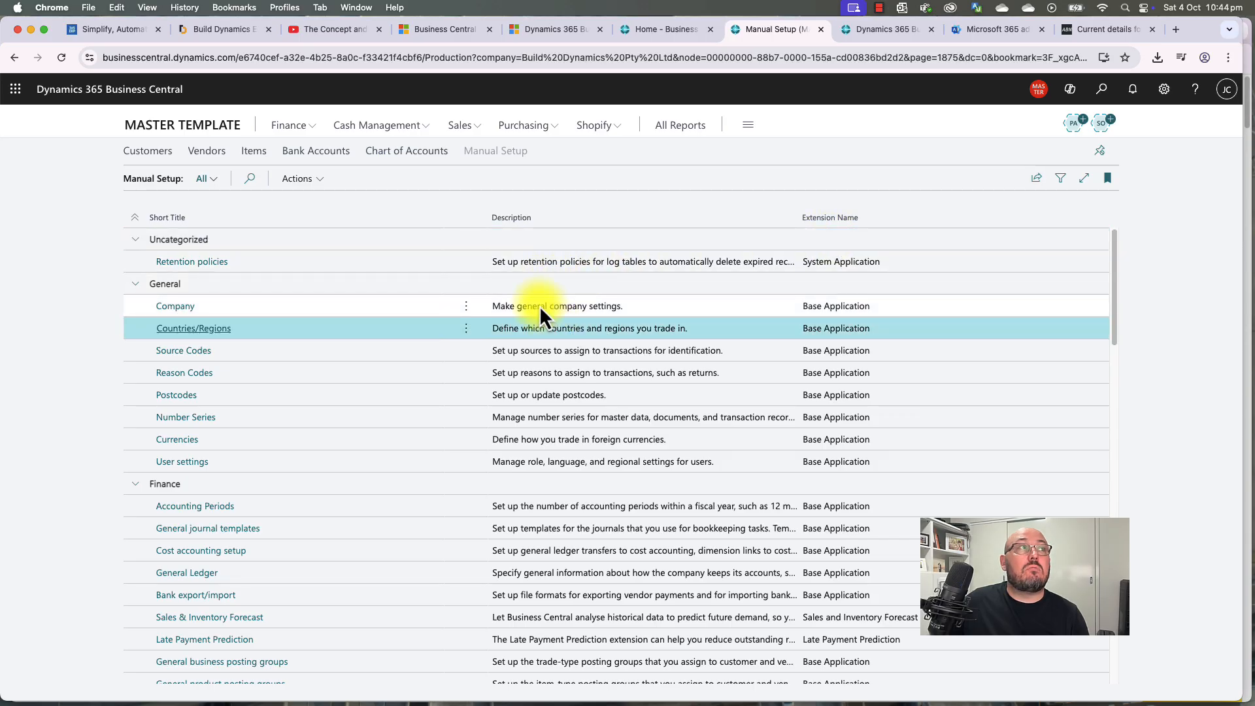
click(539, 306)
click(544, 328)
click(545, 351)
click(549, 373)
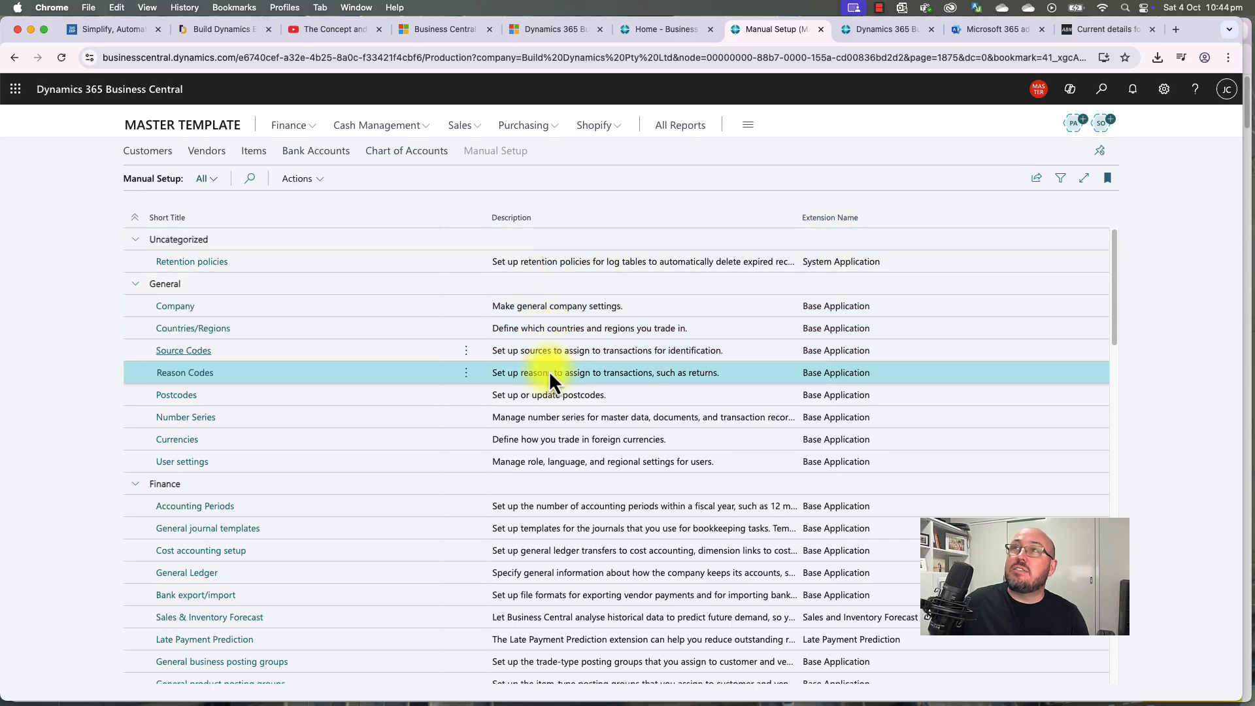
click(554, 395)
scroll(566, 442, down, 15)
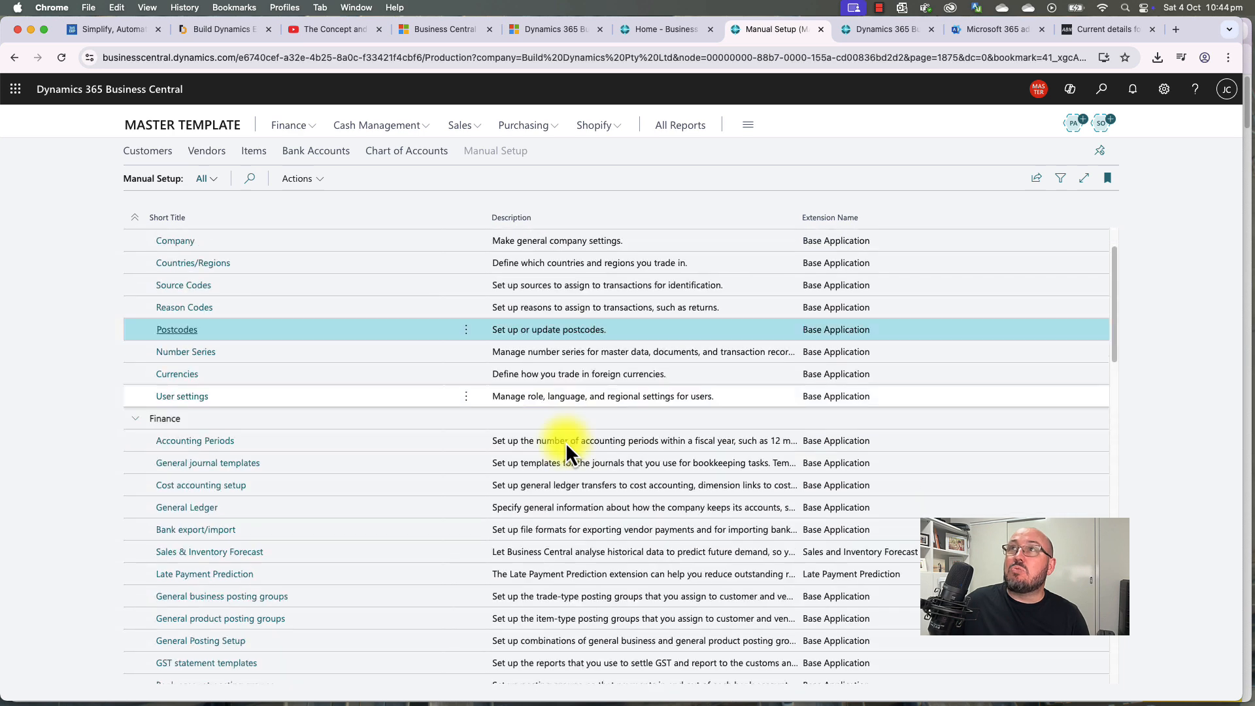
scroll(566, 451, down, 10)
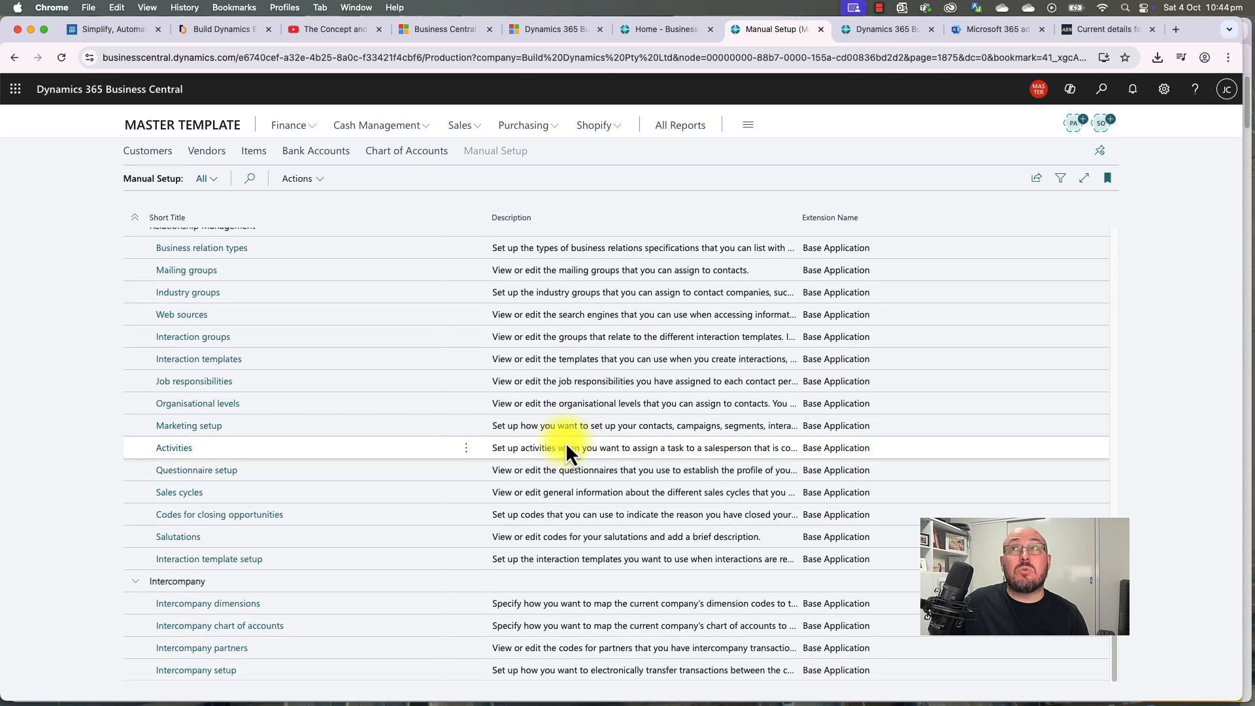
scroll(566, 442, up, 20)
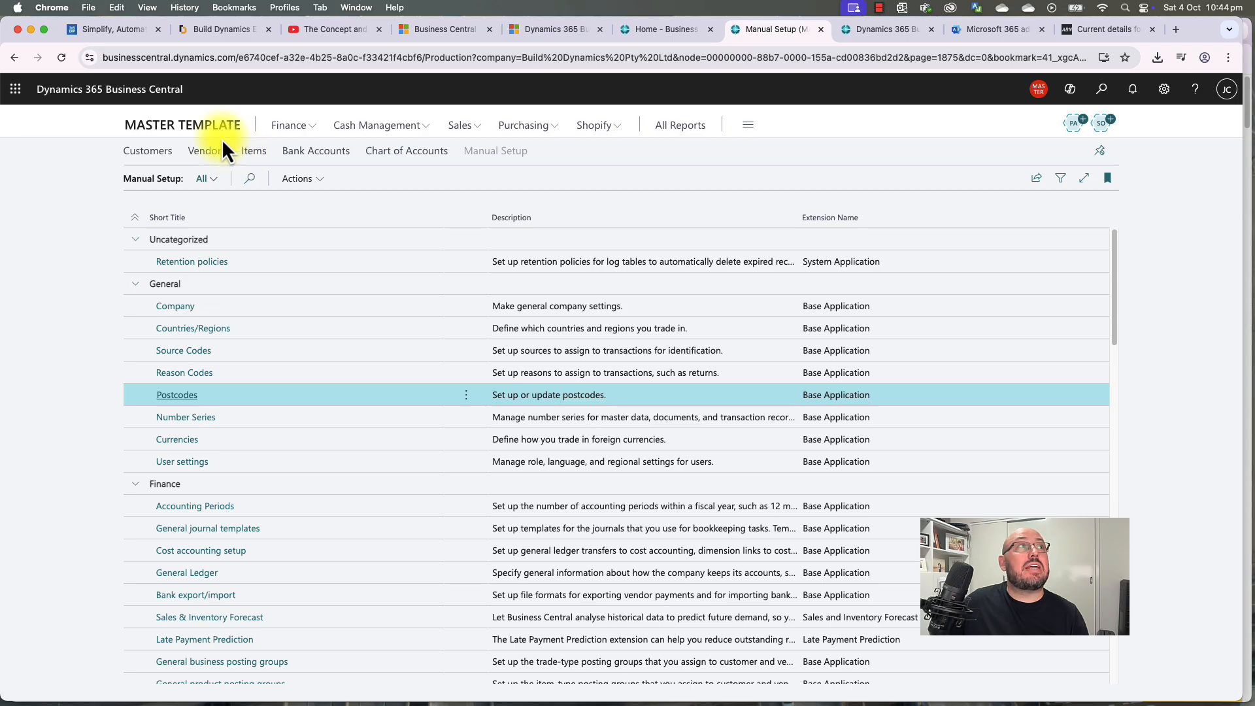
scroll(315, 410, down, 5)
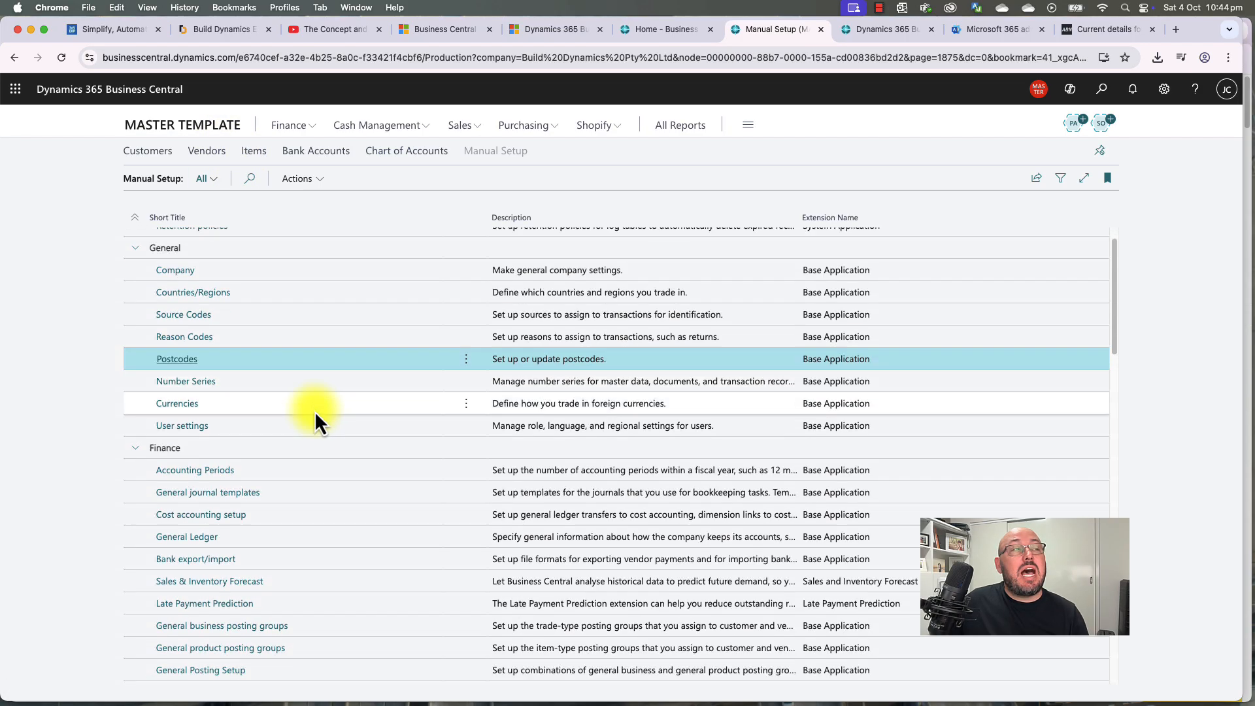
scroll(315, 411, down, 3)
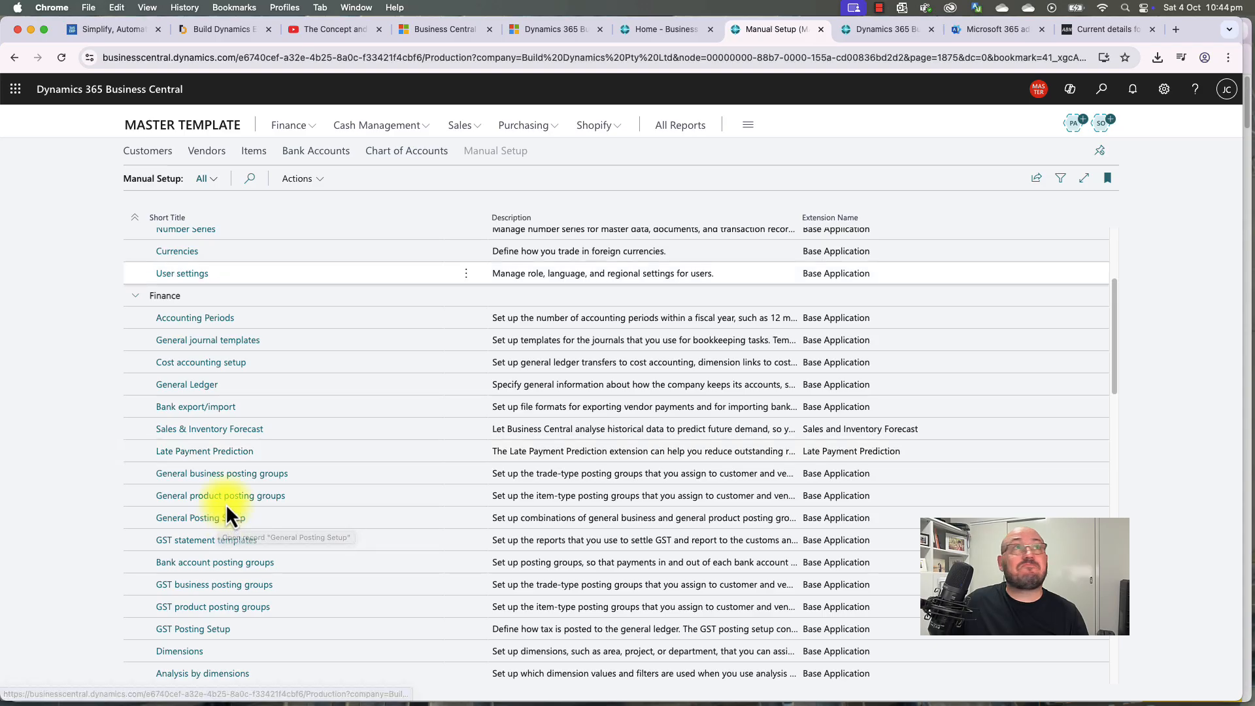
click(213, 131)
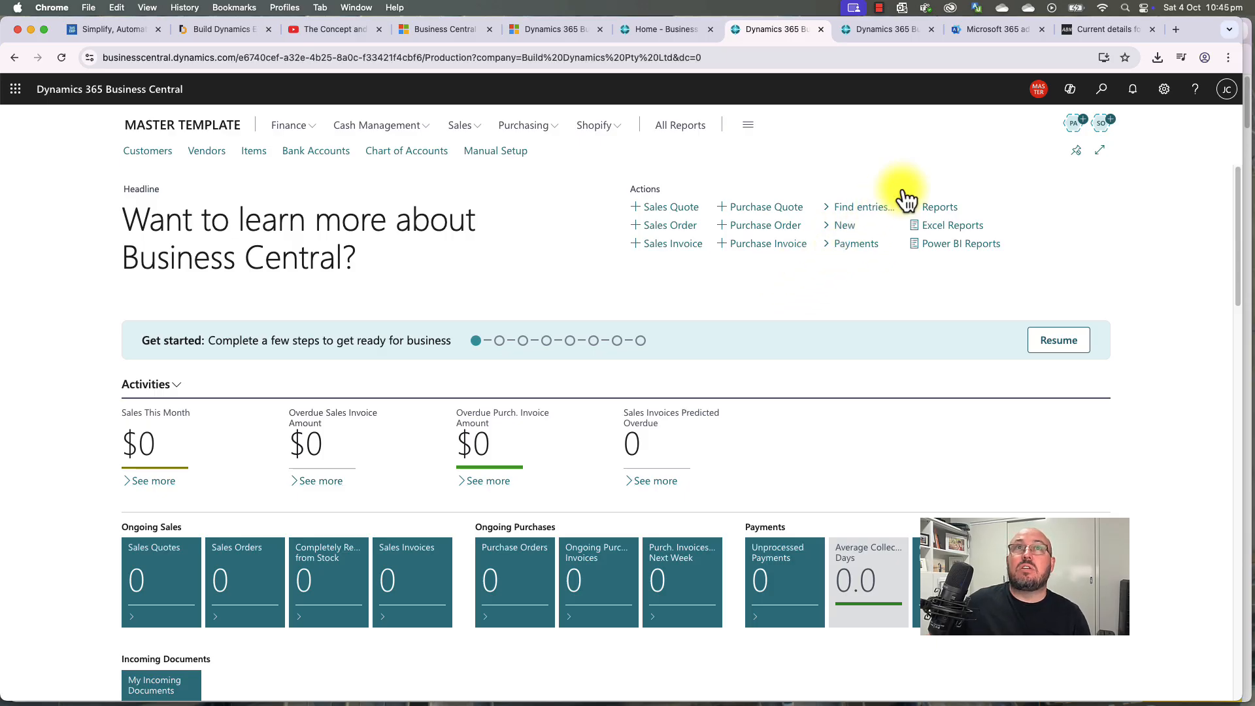
Step: Pick CRONUS AU from the company badge's Available Companies list and switch to it
click(1040, 91)
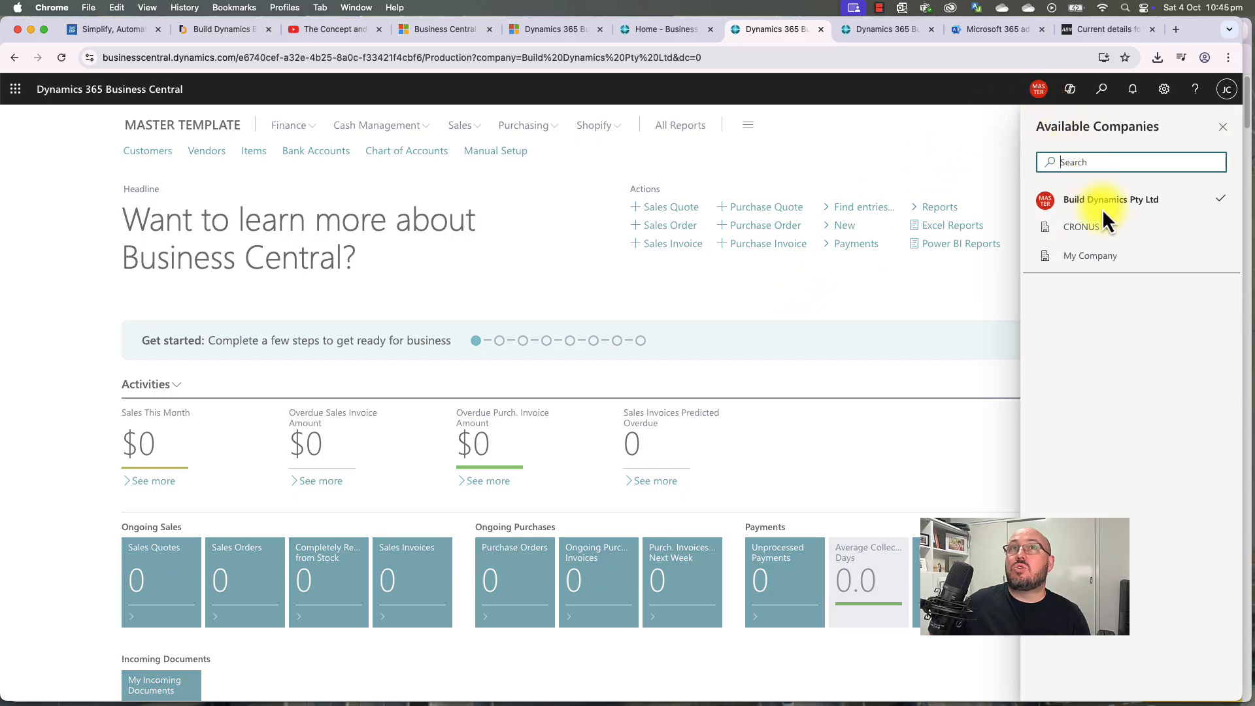
click(965, 298)
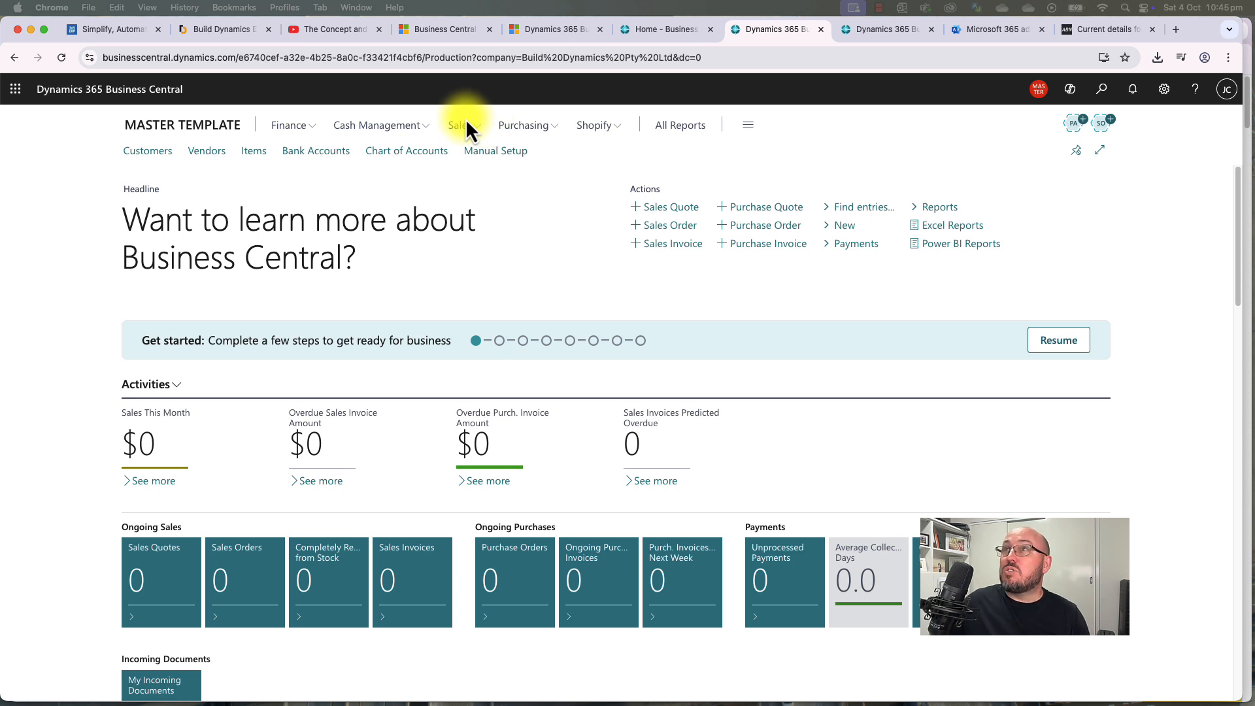
click(1040, 90)
click(1089, 230)
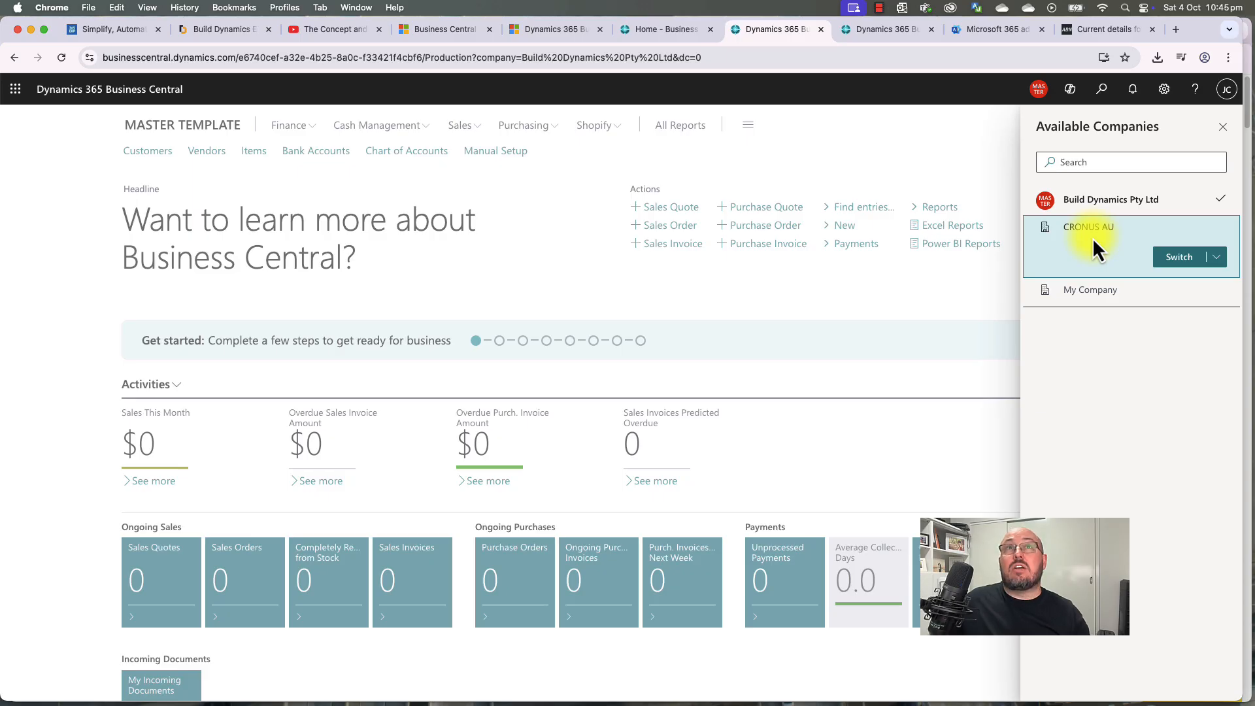
click(1188, 259)
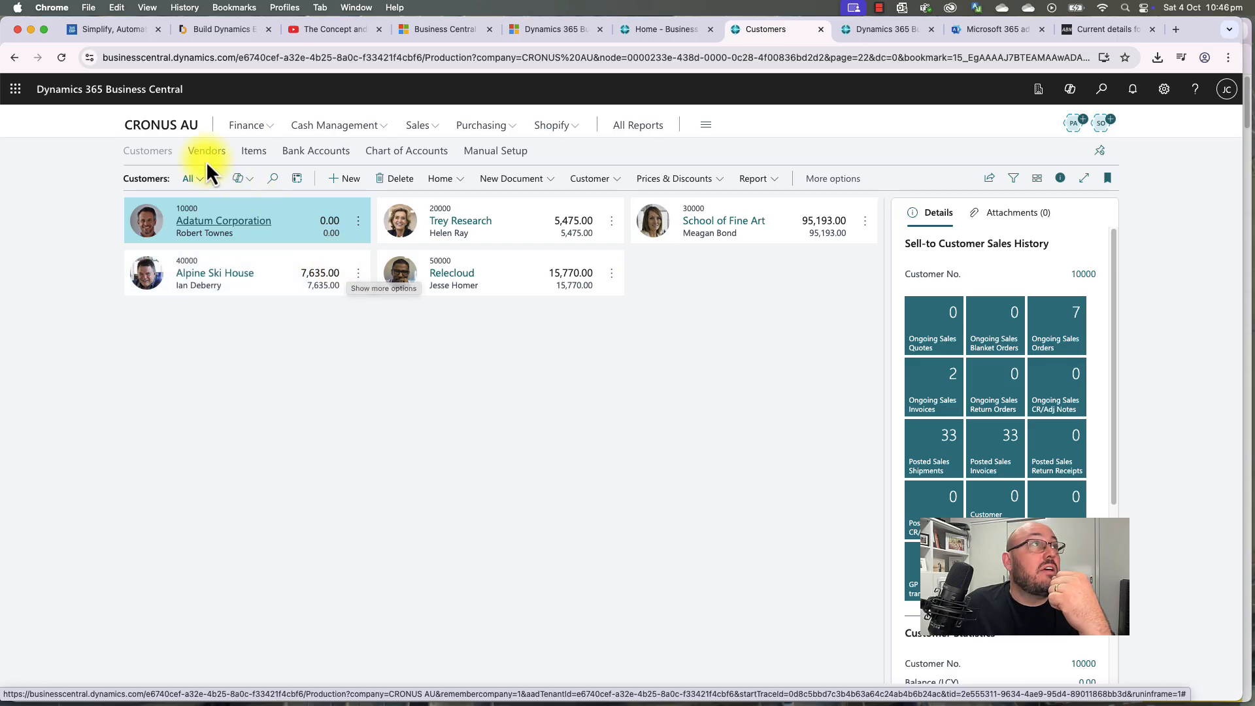
Step: Go from the CRONUS AU Customers list to the company's Role Center
click(161, 126)
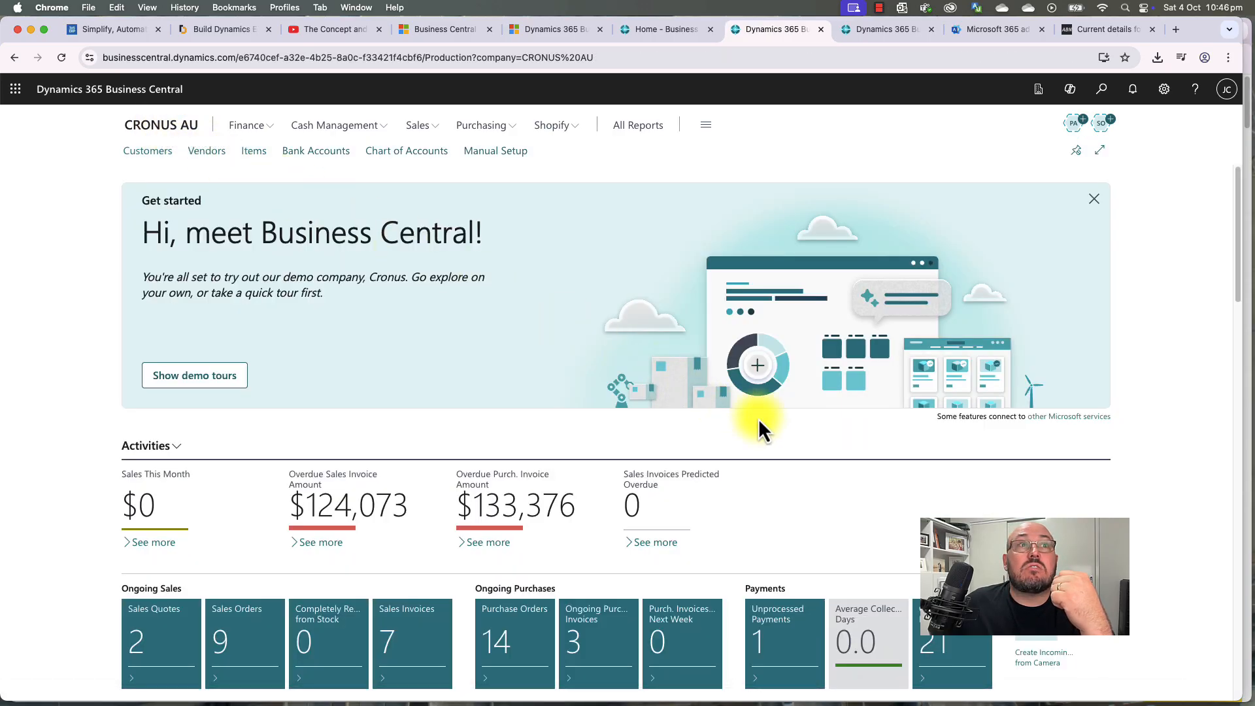